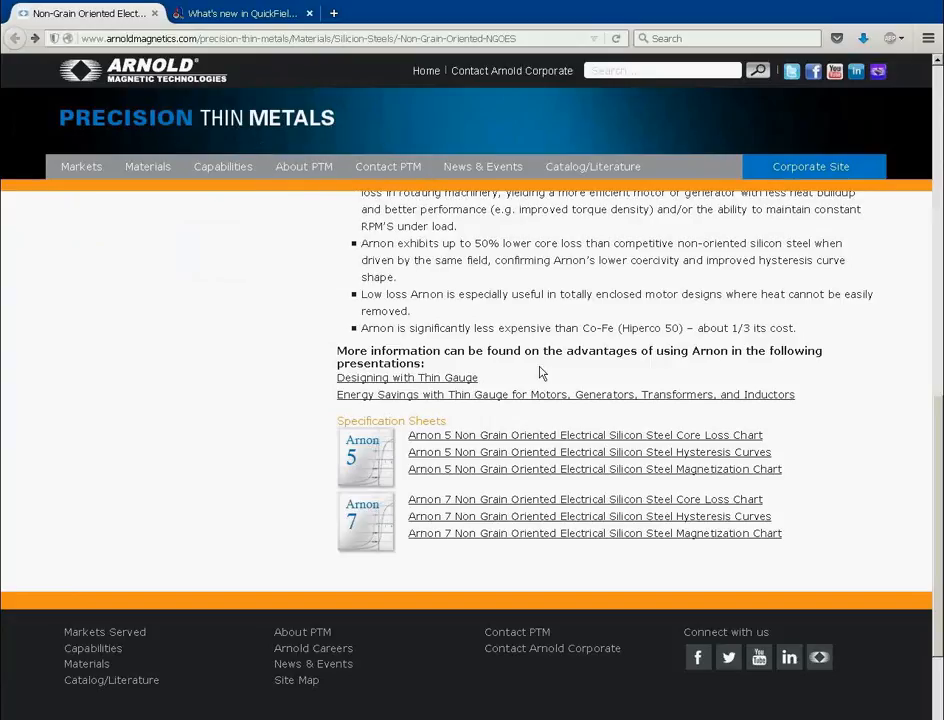
Open the Arnon 5 Non Grain Oriented Electrical Silicon Steel Core Loss Chart.
click(645, 443)
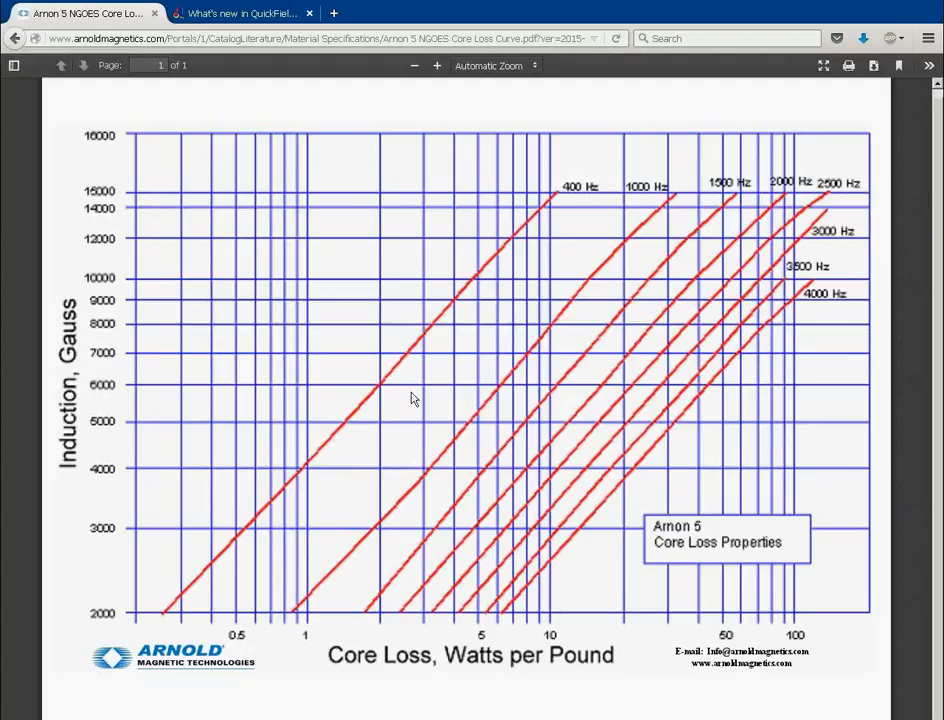
Switch to QuickField and start a new problem named core_loss in the D:\ folder.
key(alt+Tab)
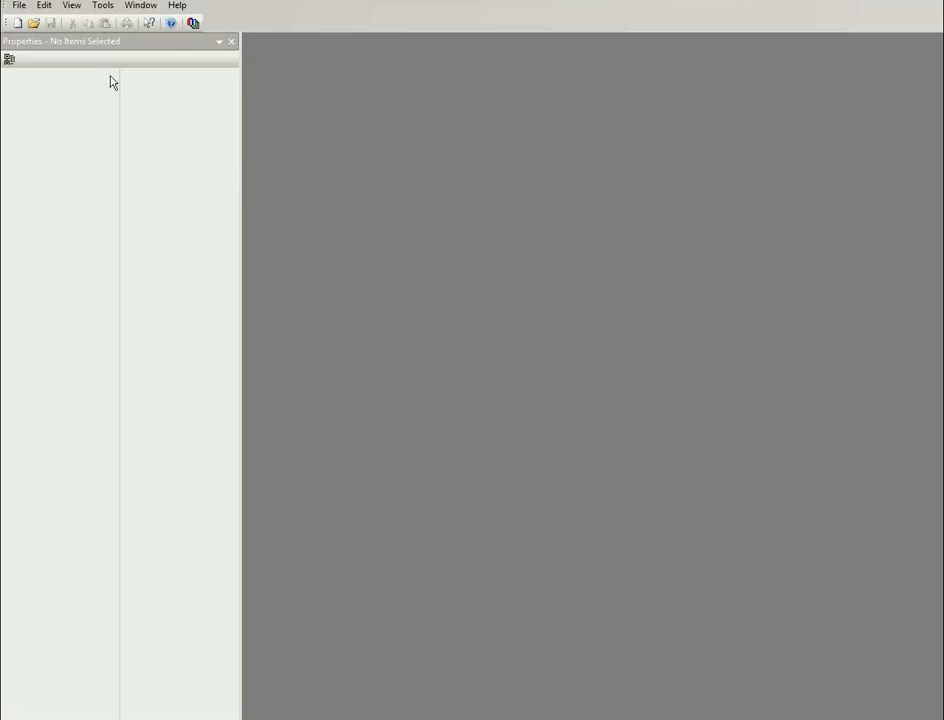
click(18, 24)
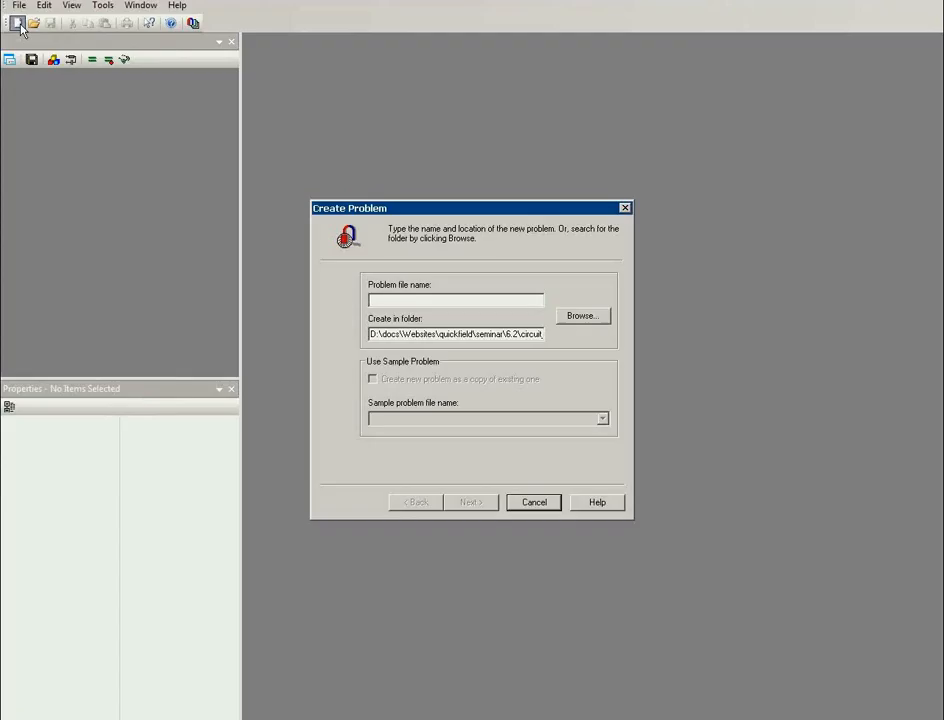
drag(388, 333, 580, 350)
text(D:\)
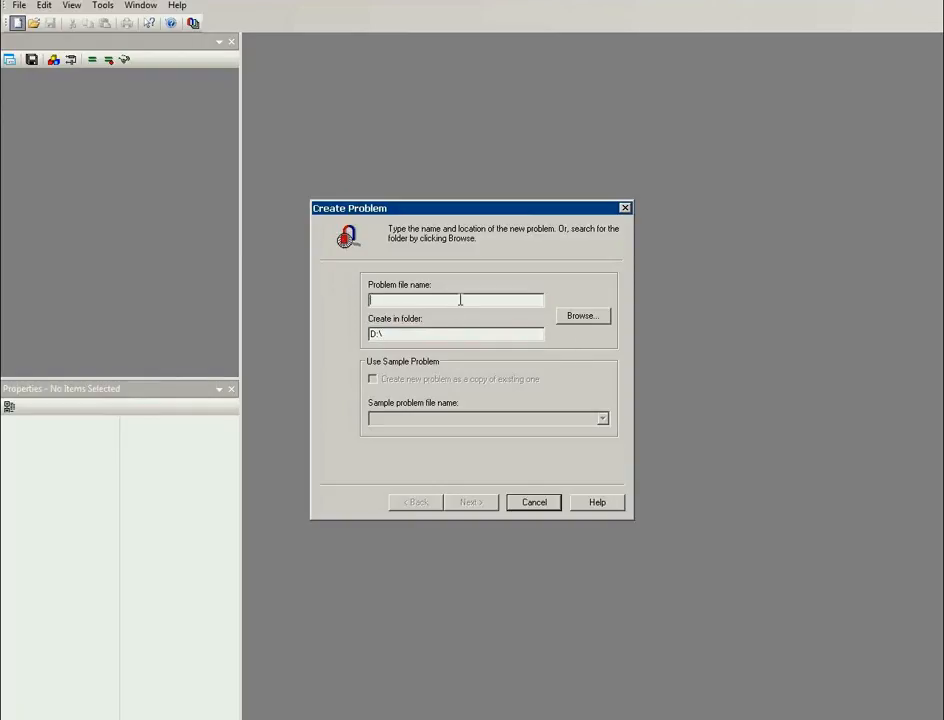
click(460, 300)
text(core)
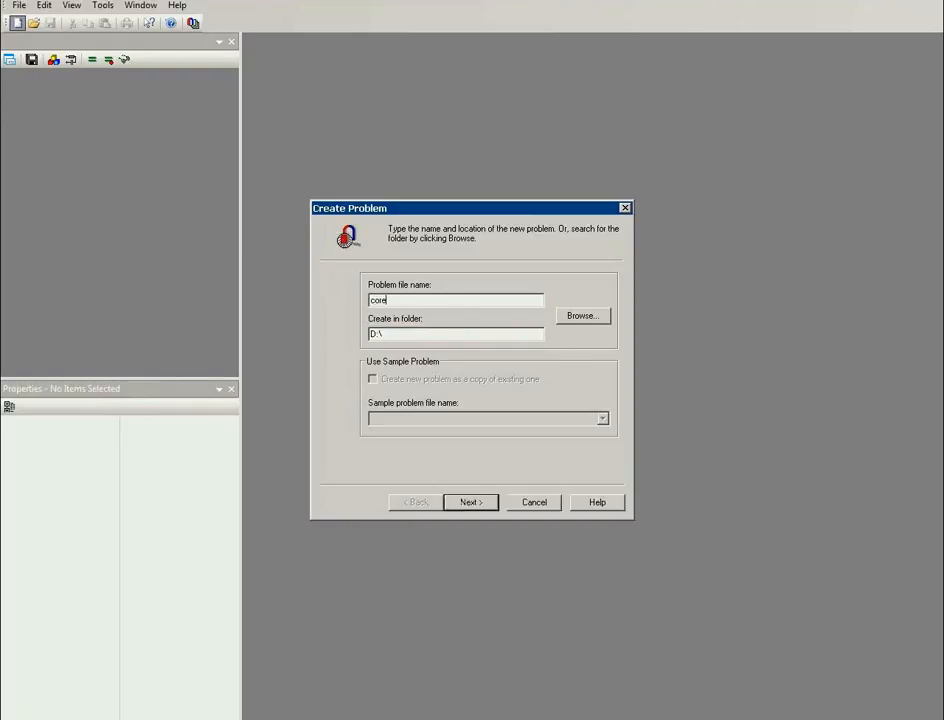
text(_loss)
click(470, 501)
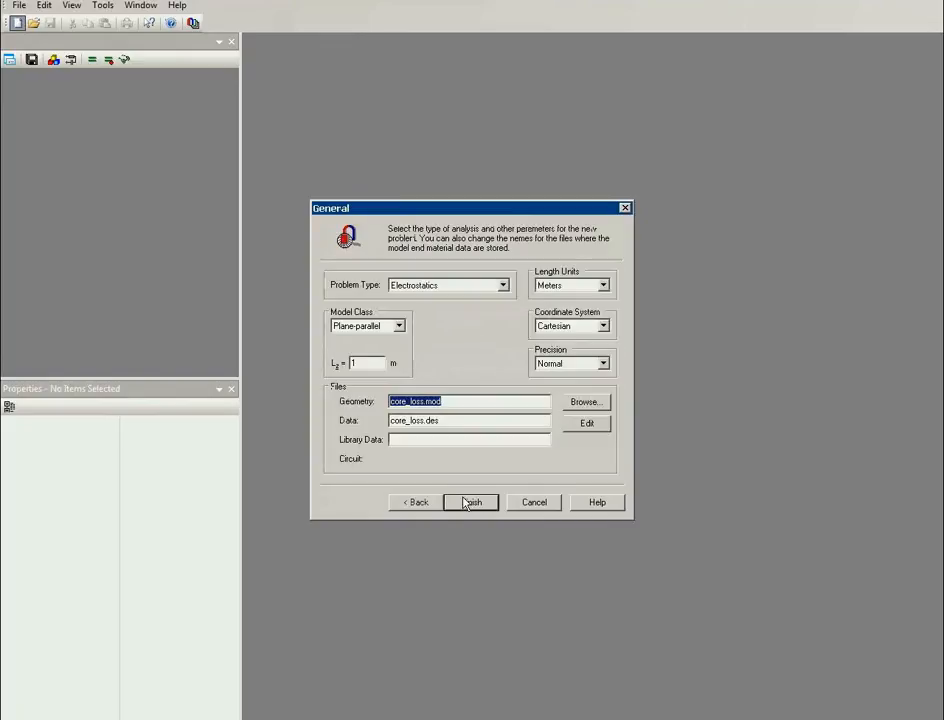
Set the problem type to AC Magnetics with a frequency of 400 Hz and finish creating the problem.
click(503, 286)
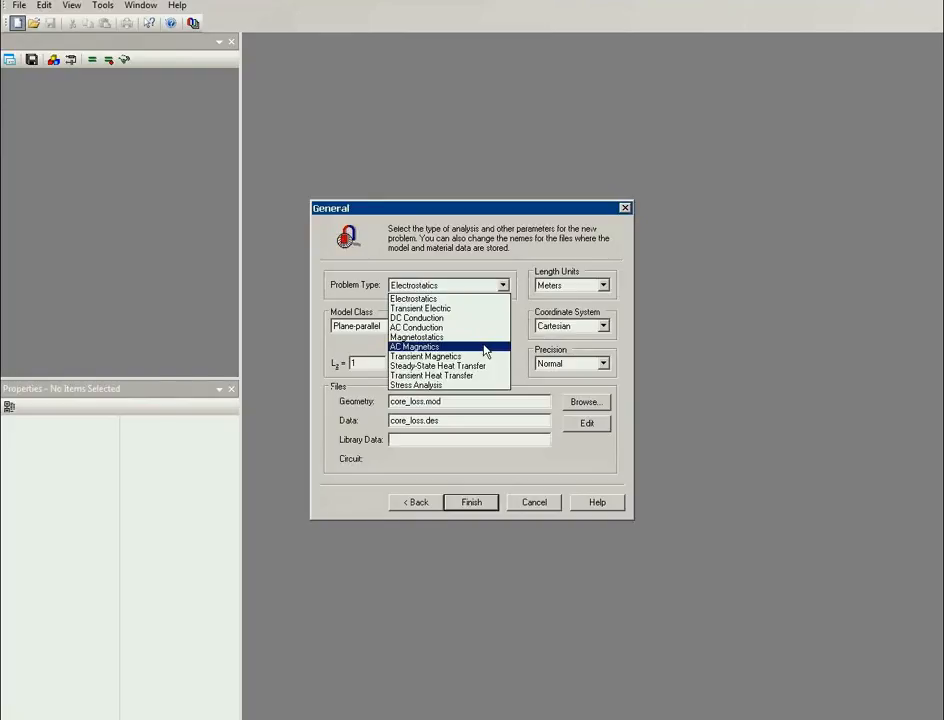
click(486, 351)
click(479, 328)
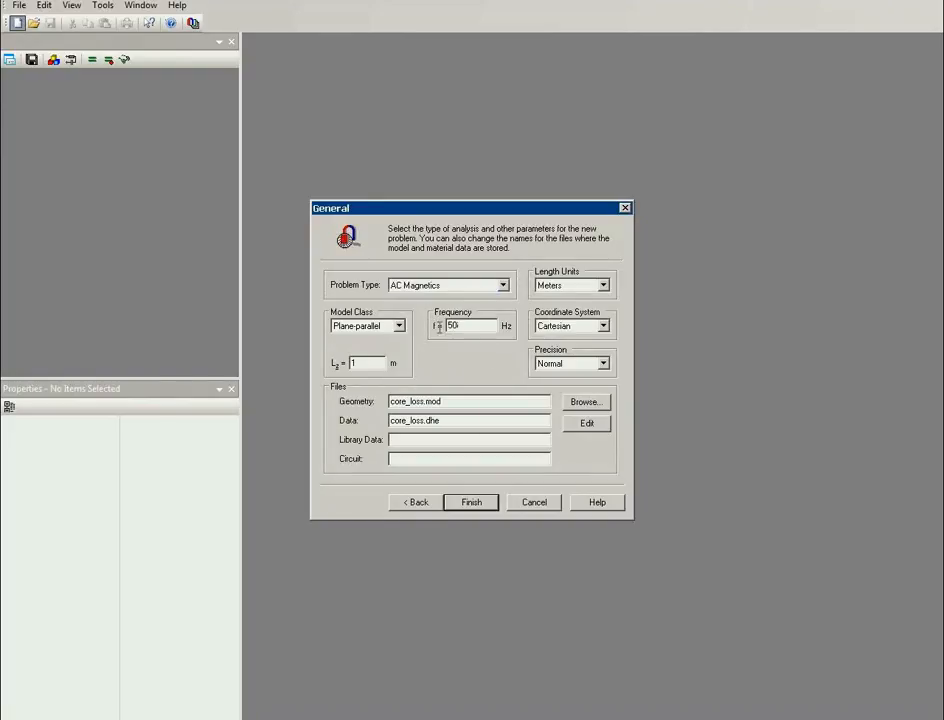
double_click(447, 326)
text(400)
click(472, 502)
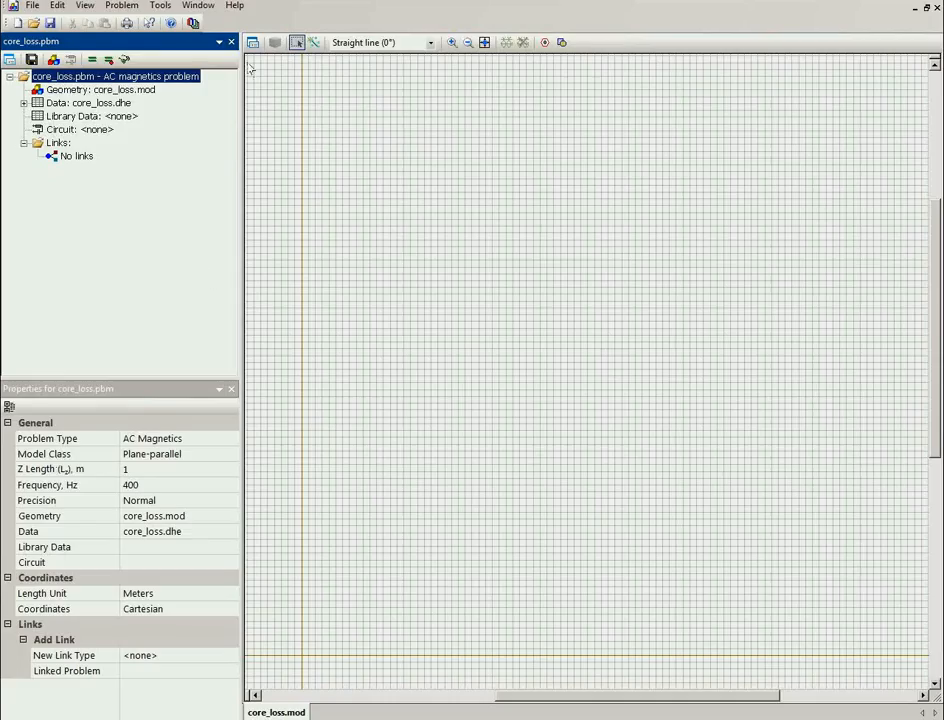
Change the geometry model's length units to millimetres.
click(87, 8)
click(300, 108)
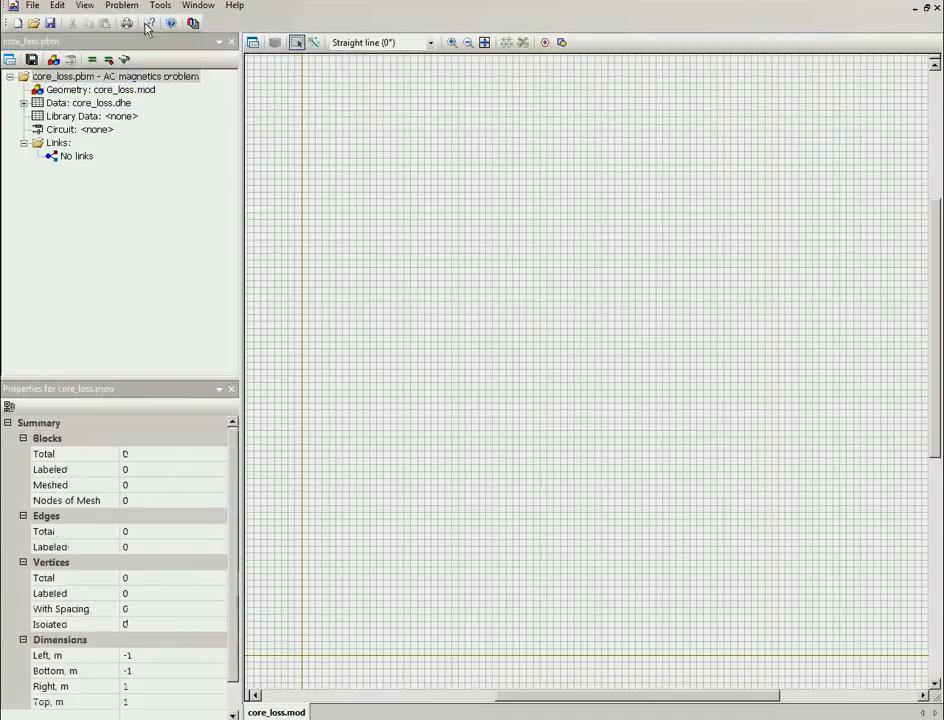
click(85, 6)
mouse_move(136, 141)
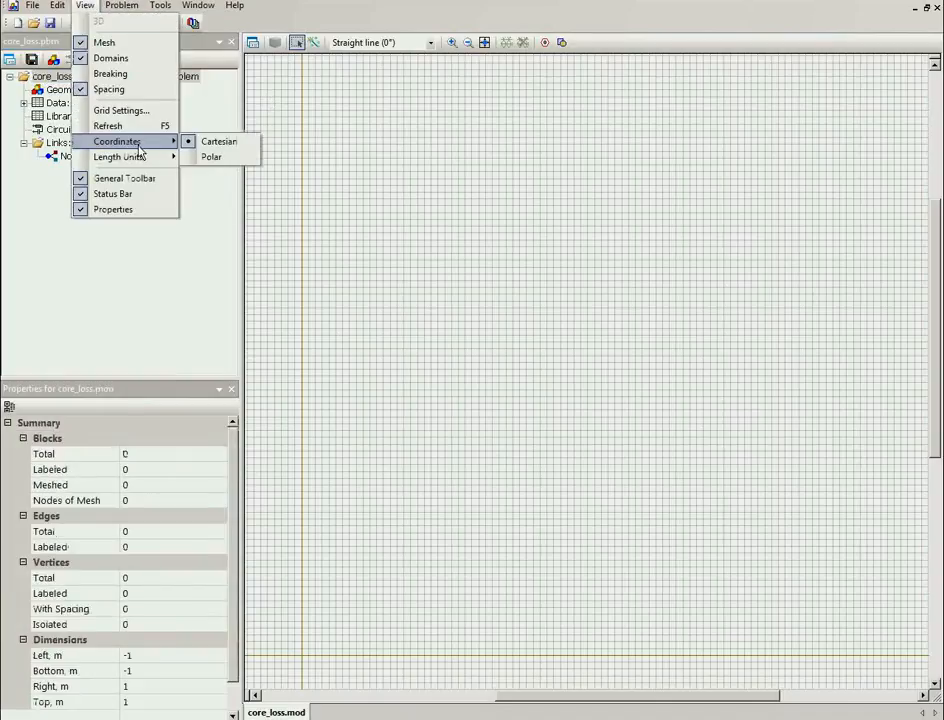
mouse_move(172, 157)
click(230, 172)
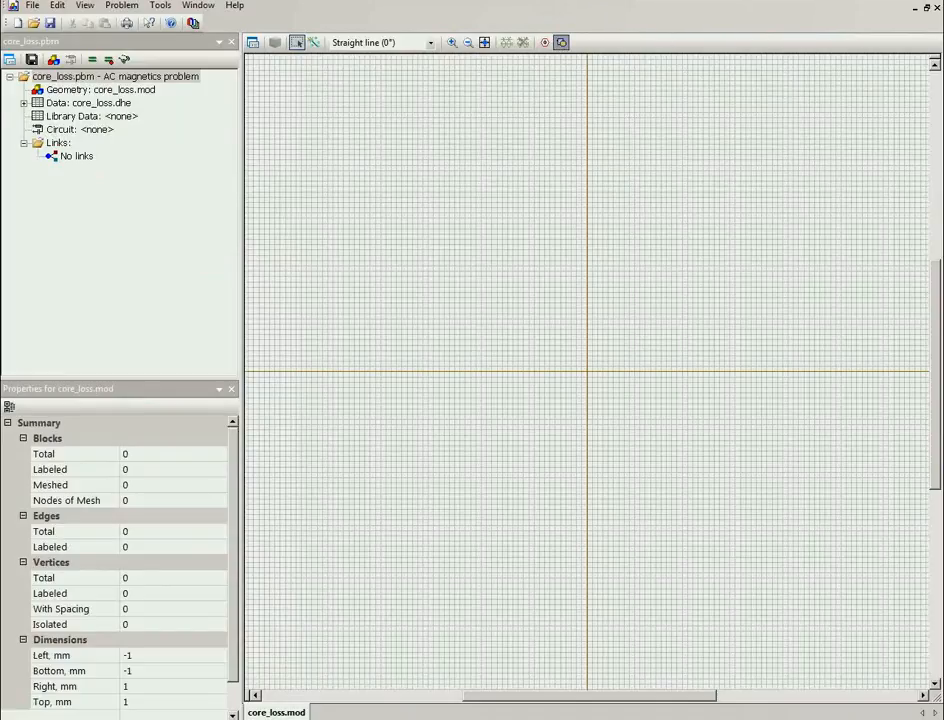
Insert a 60 by 60 mm rectangle centred at the origin and fit it in the view.
click(561, 42)
drag(143, 316, 98, 322)
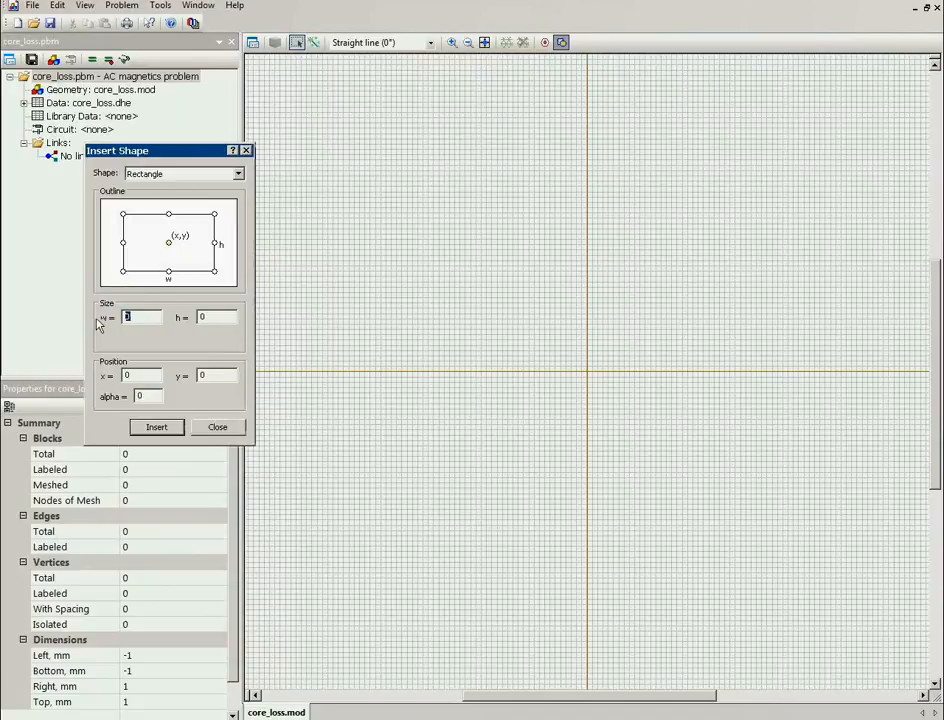
text(60)
double_click(205, 318)
text(60)
click(166, 428)
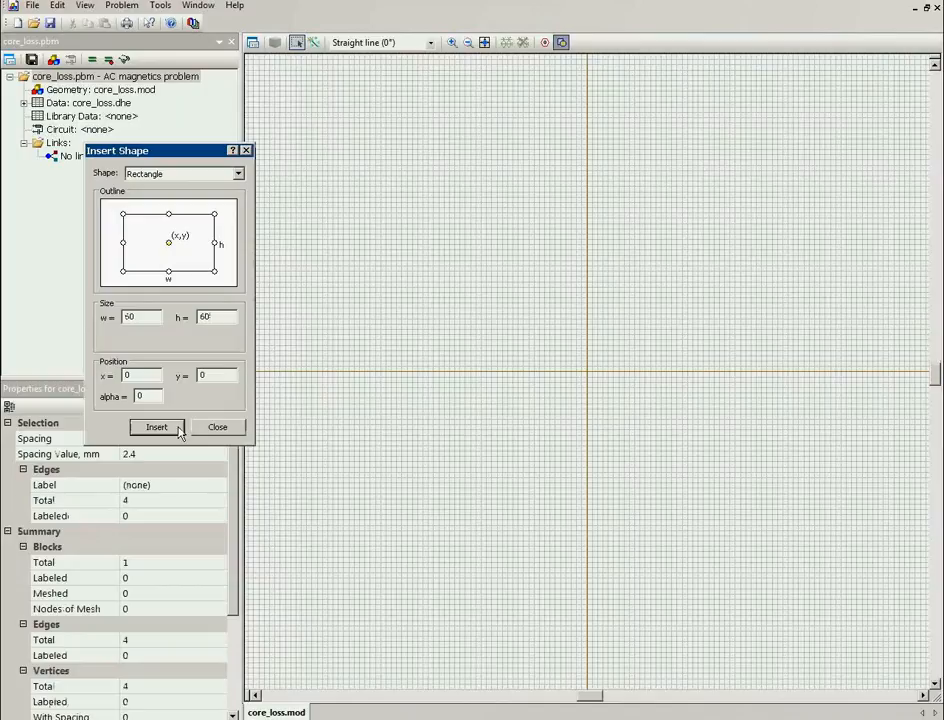
click(208, 428)
click(484, 42)
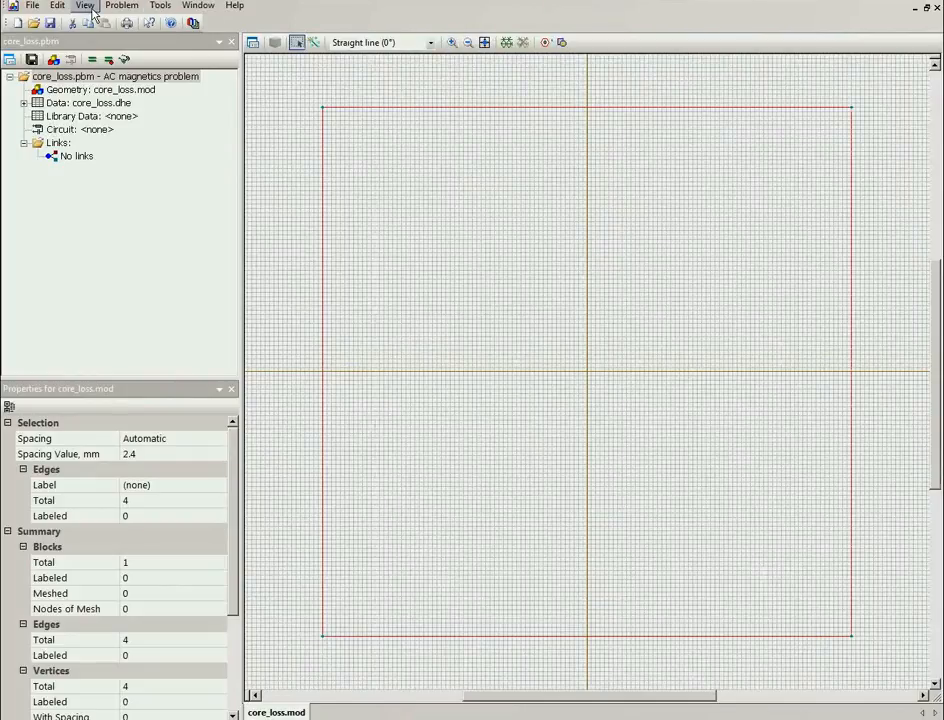
Duplicate the square's left edge with a 10 mm x displacement and its right edge with a -10 mm x displacement.
click(323, 177)
right_click(323, 177)
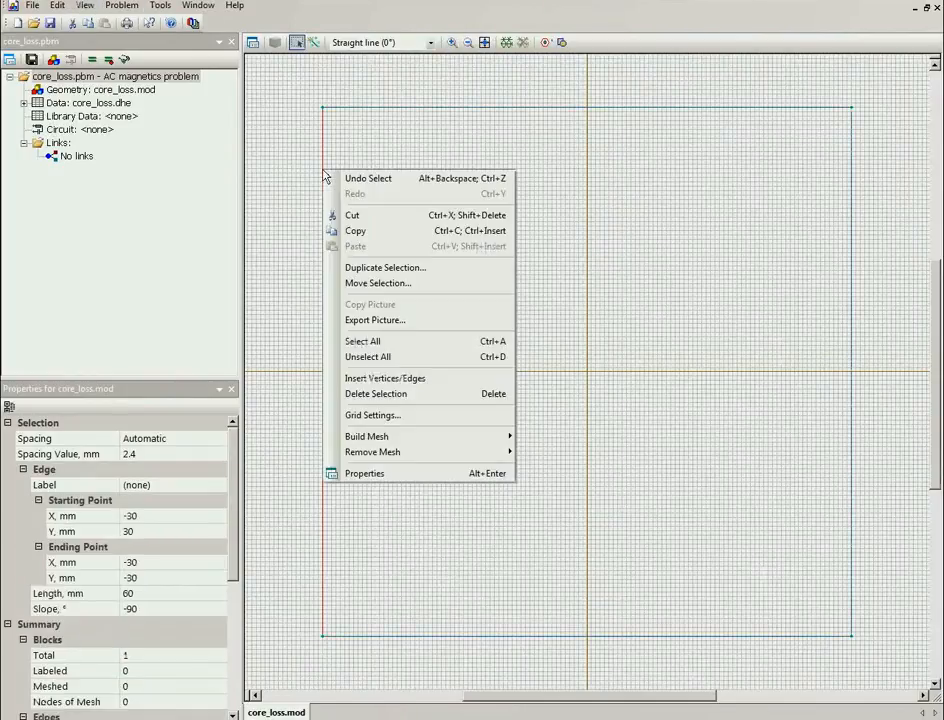
click(380, 267)
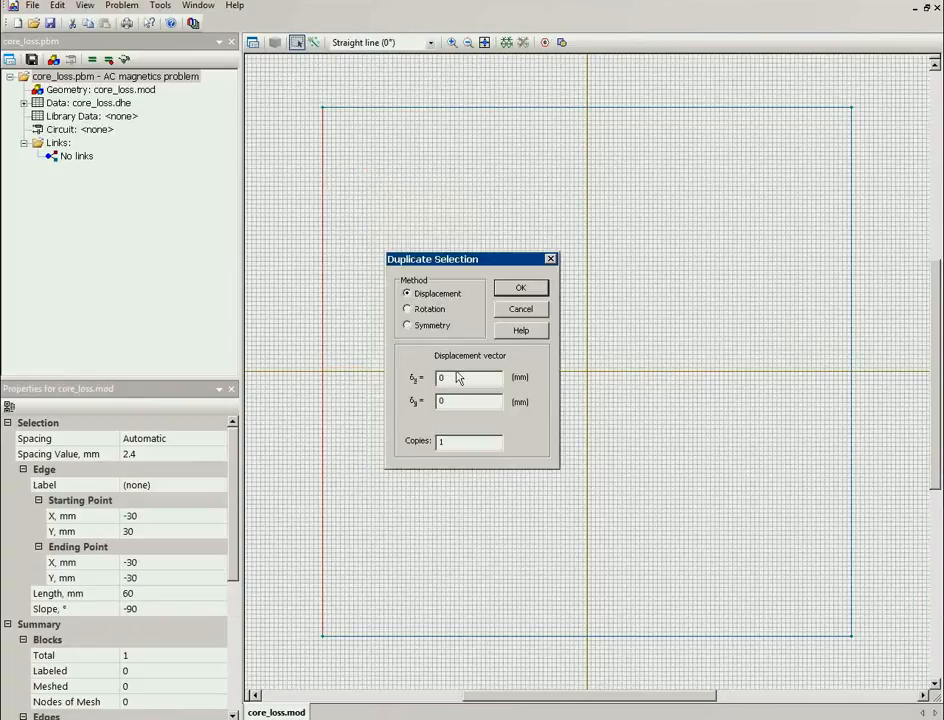
click(520, 290)
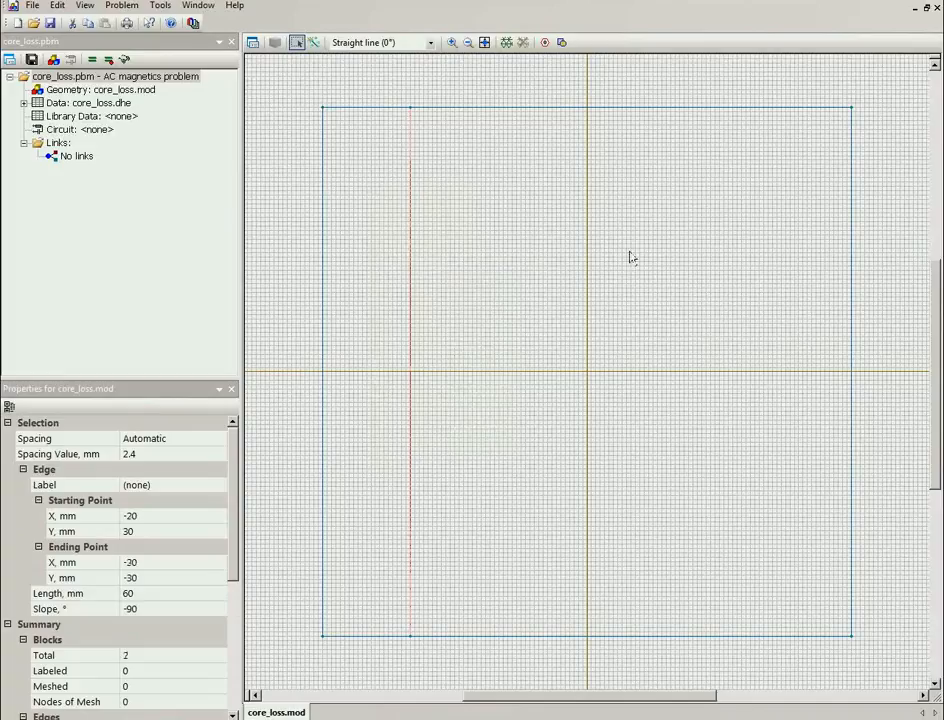
click(851, 268)
right_click(851, 268)
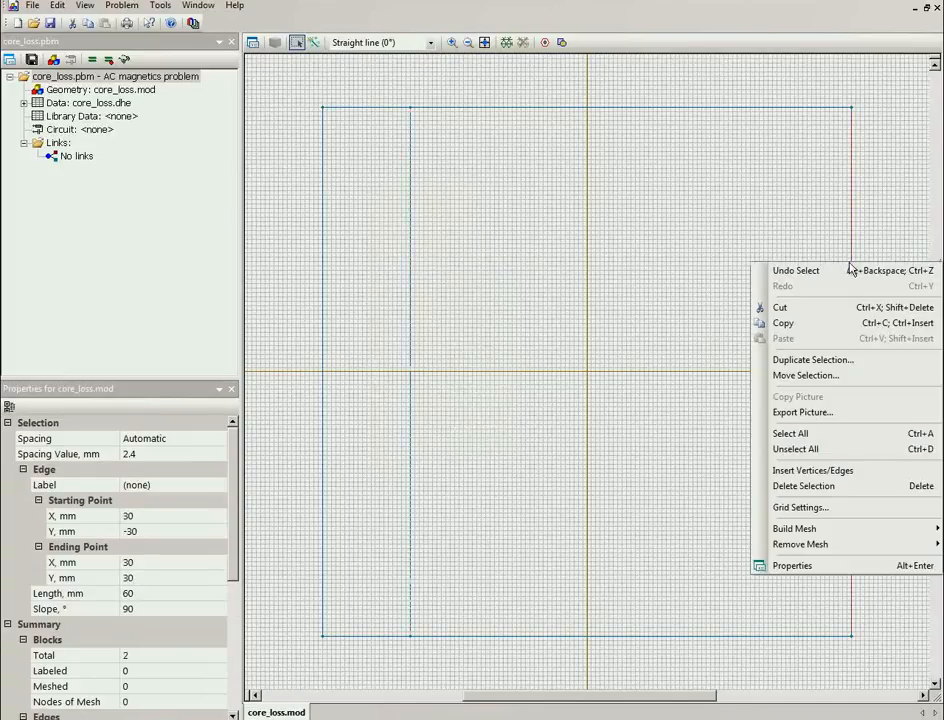
click(860, 364)
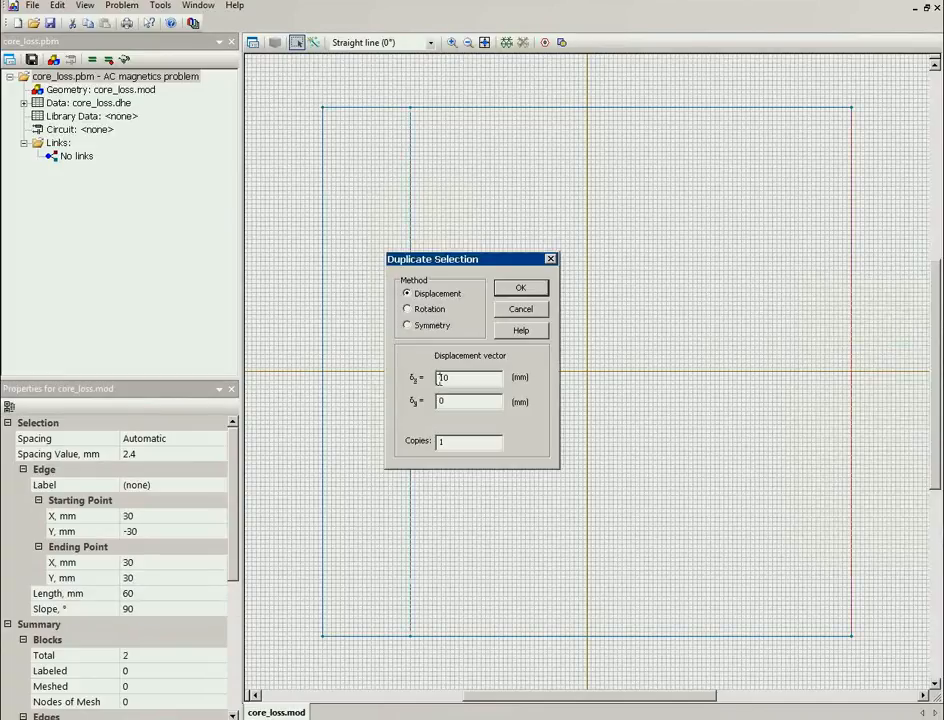
text(-)
click(520, 289)
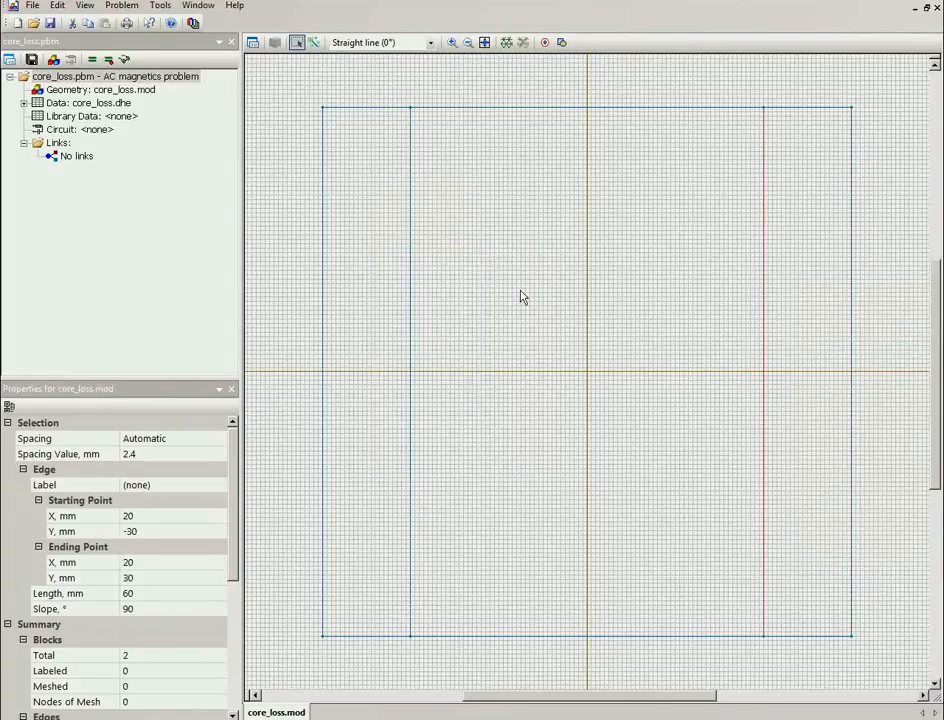
Duplicate the middle segments of the square's top and bottom edges inward, displaced -10 mm and 10 mm in y respectively.
right_click(504, 110)
click(569, 206)
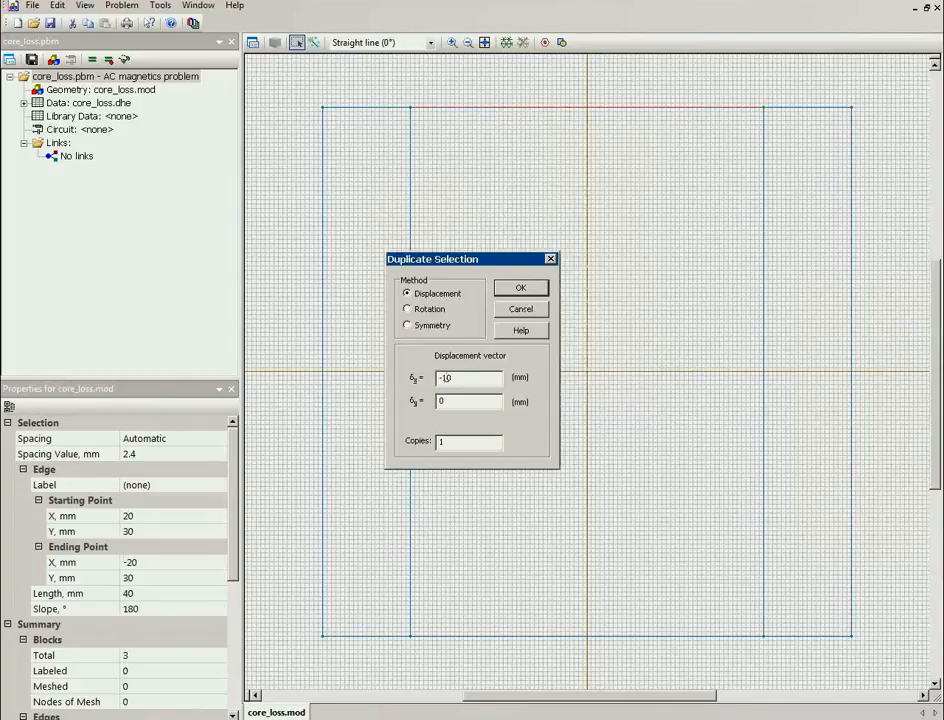
text(-10)
key(Return)
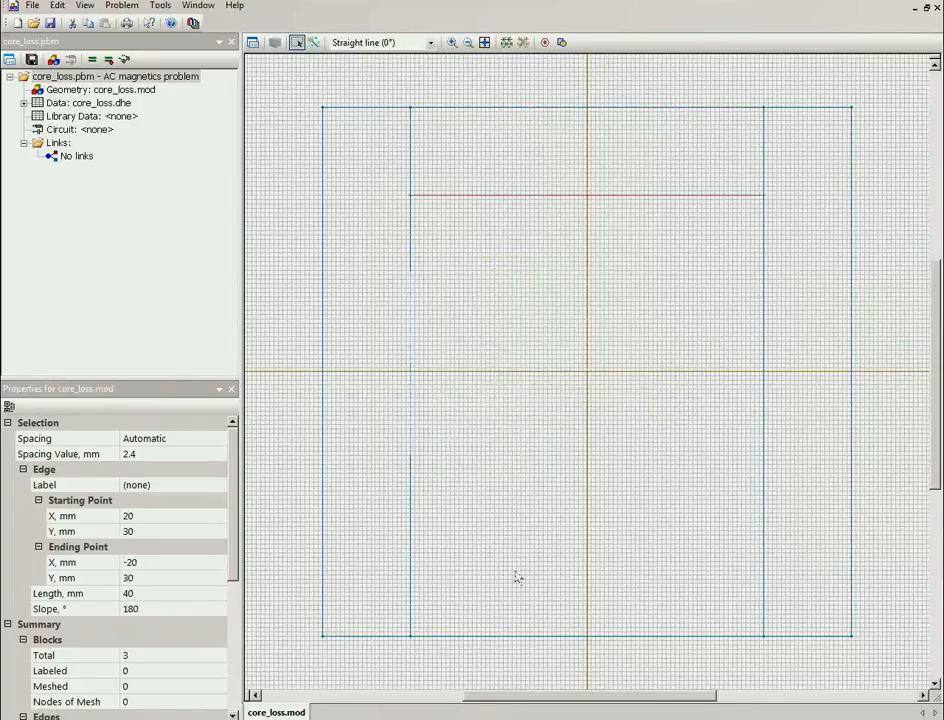
click(525, 640)
right_click(525, 640)
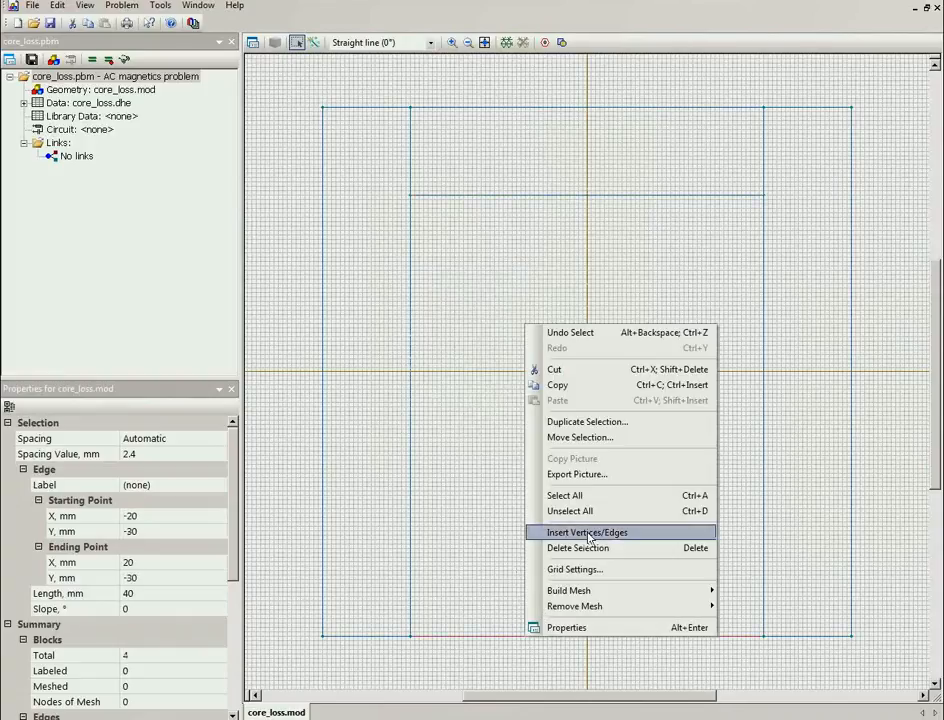
click(603, 436)
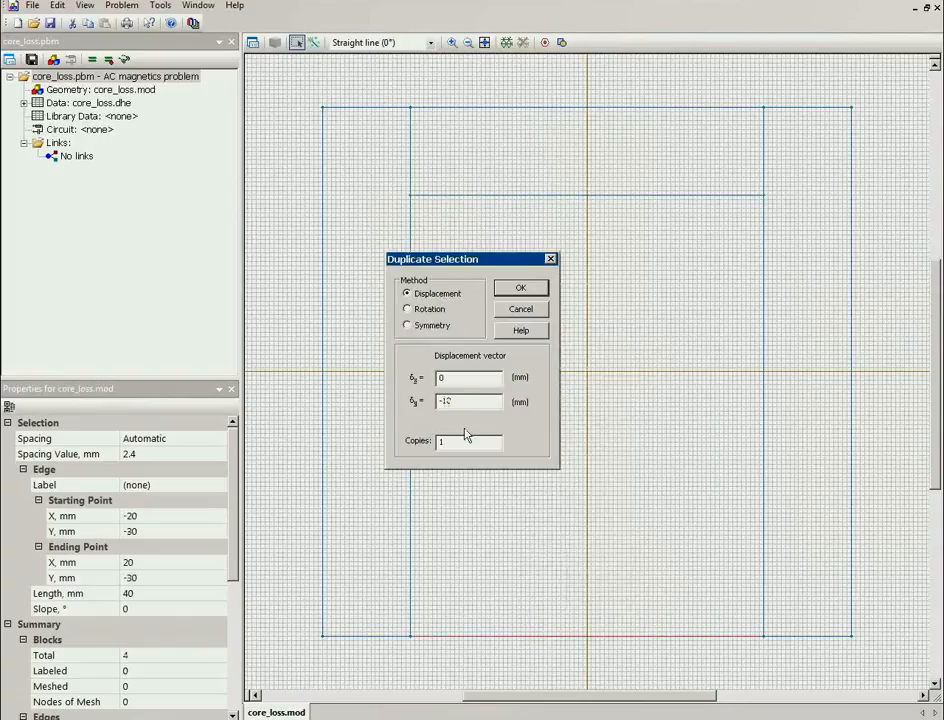
click(508, 289)
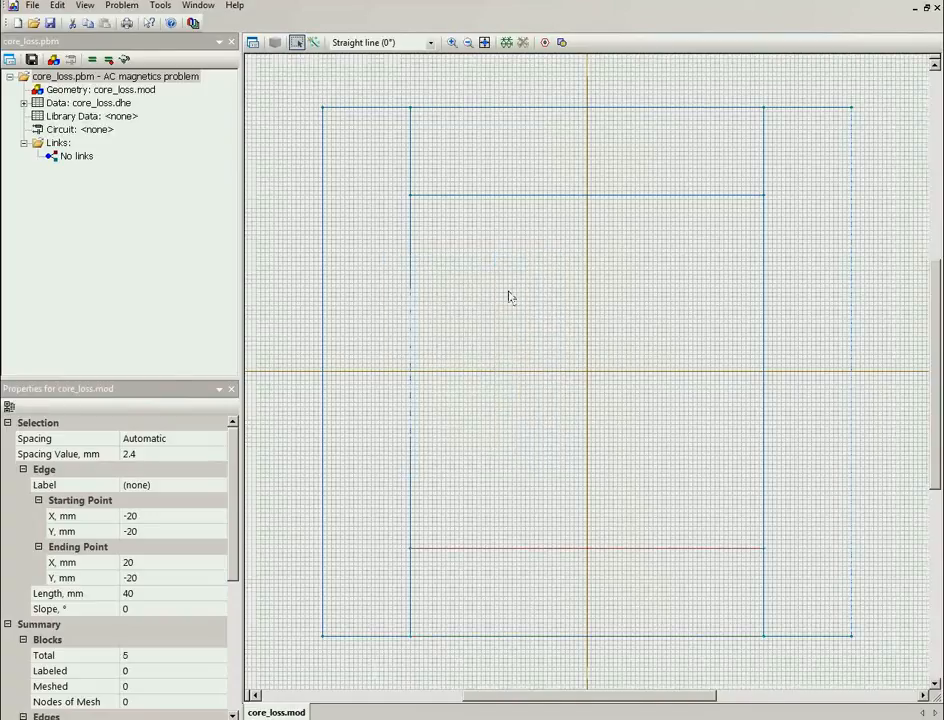
Draw a 40 mm vertical edge at x = 0 between the two inner horizontal edges.
click(316, 43)
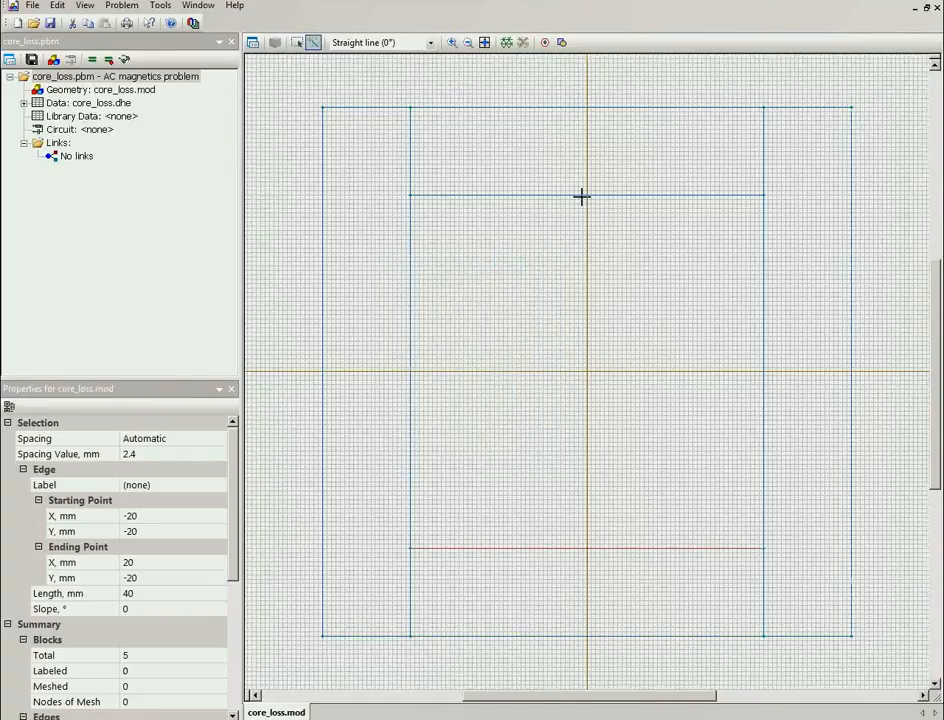
drag(586, 195, 586, 548)
click(297, 43)
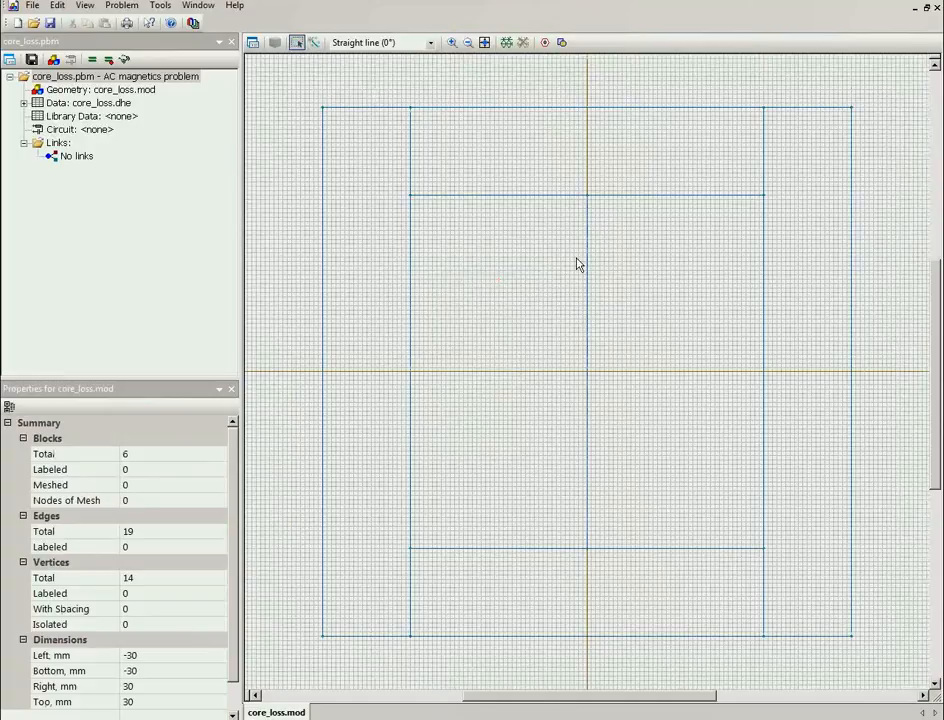
Duplicate the vertical centre edge on both sides with x displacements of 10 mm and -10 mm.
click(588, 266)
right_click(598, 260)
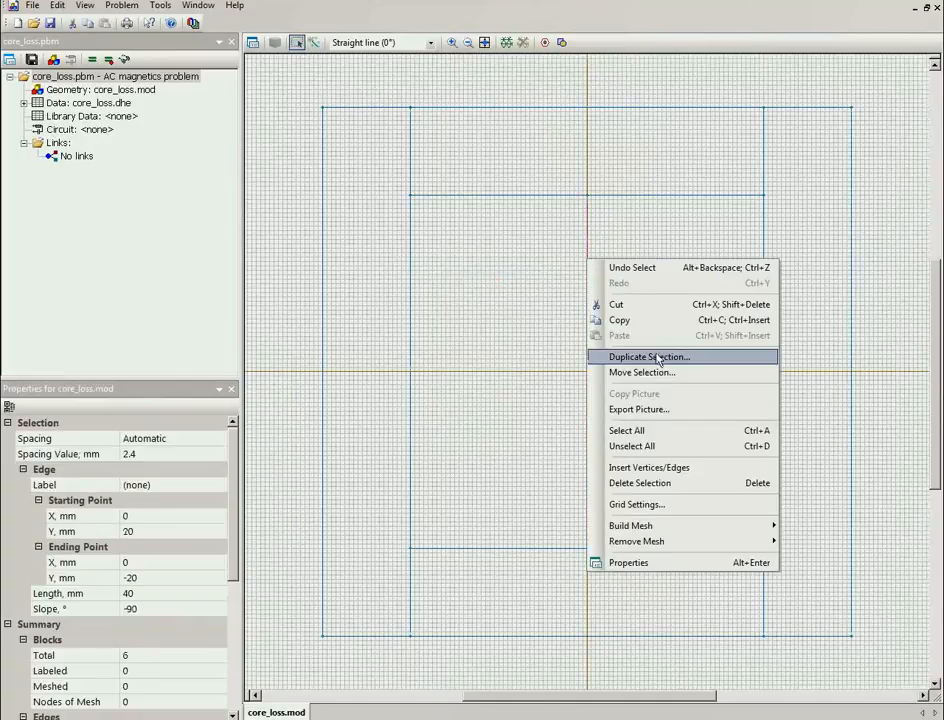
click(657, 358)
drag(455, 404, 416, 399)
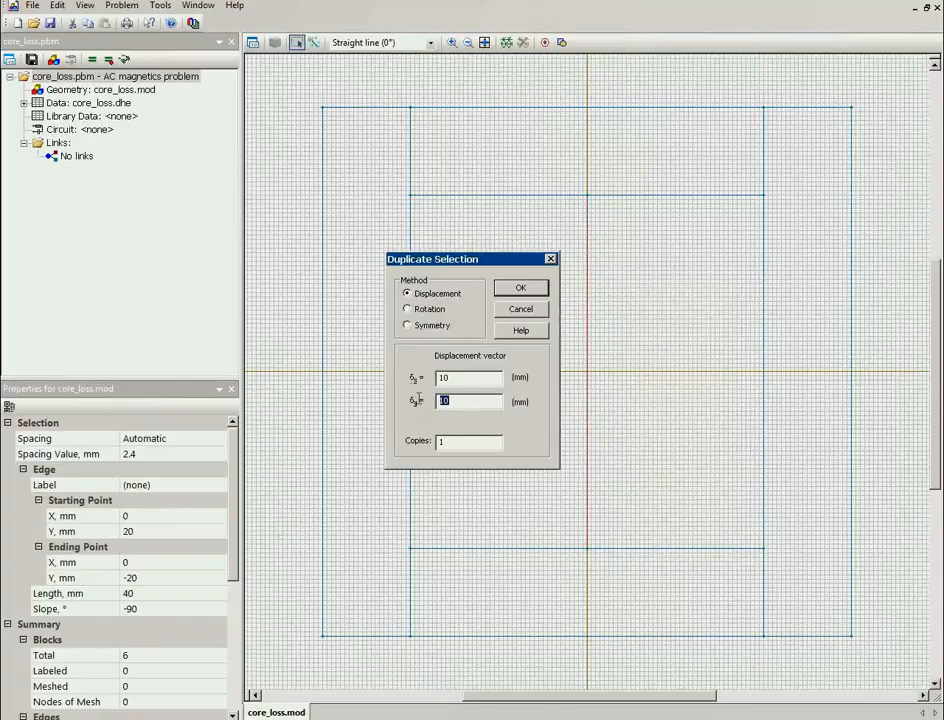
text(0)
key(Return)
right_click(588, 318)
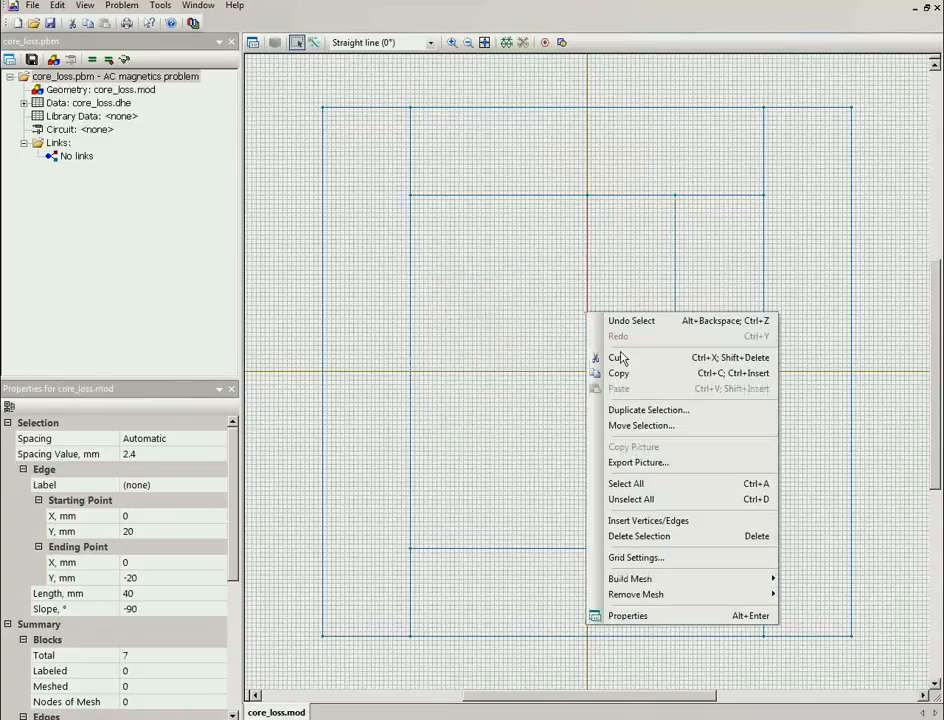
click(614, 410)
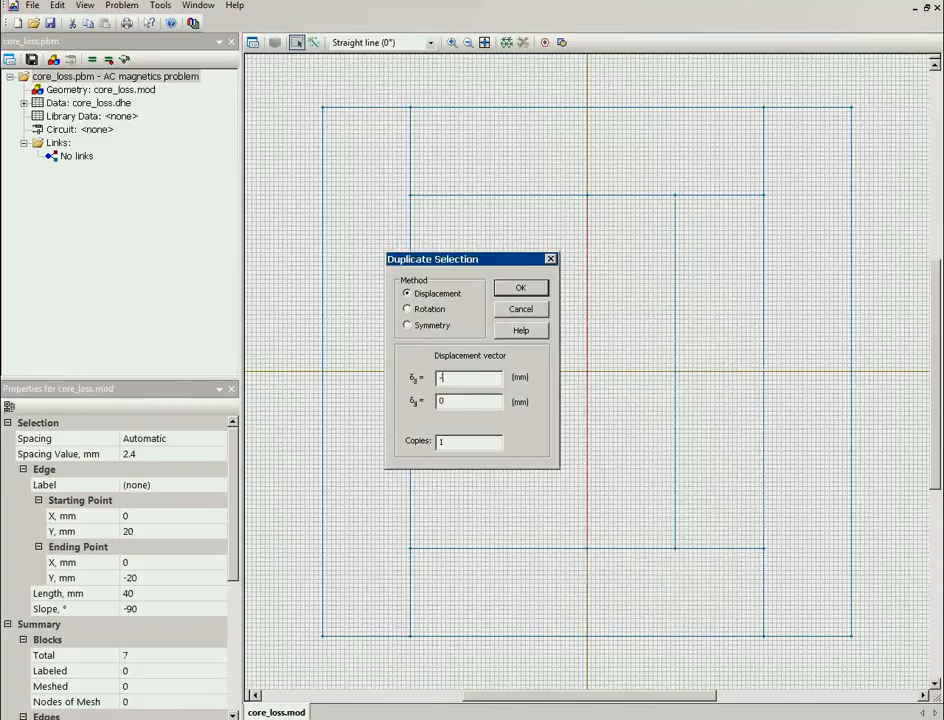
key(Return)
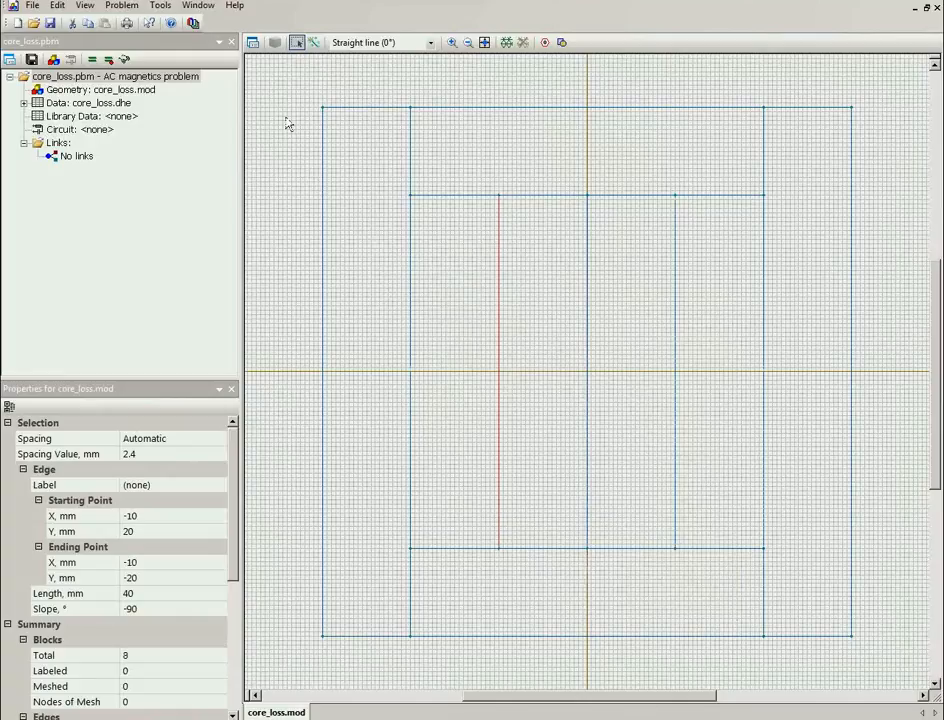
Delete the two vertical segments between the inner rectangle's top corners and the outer square's top edge.
click(286, 118)
click(409, 145)
key(Delete)
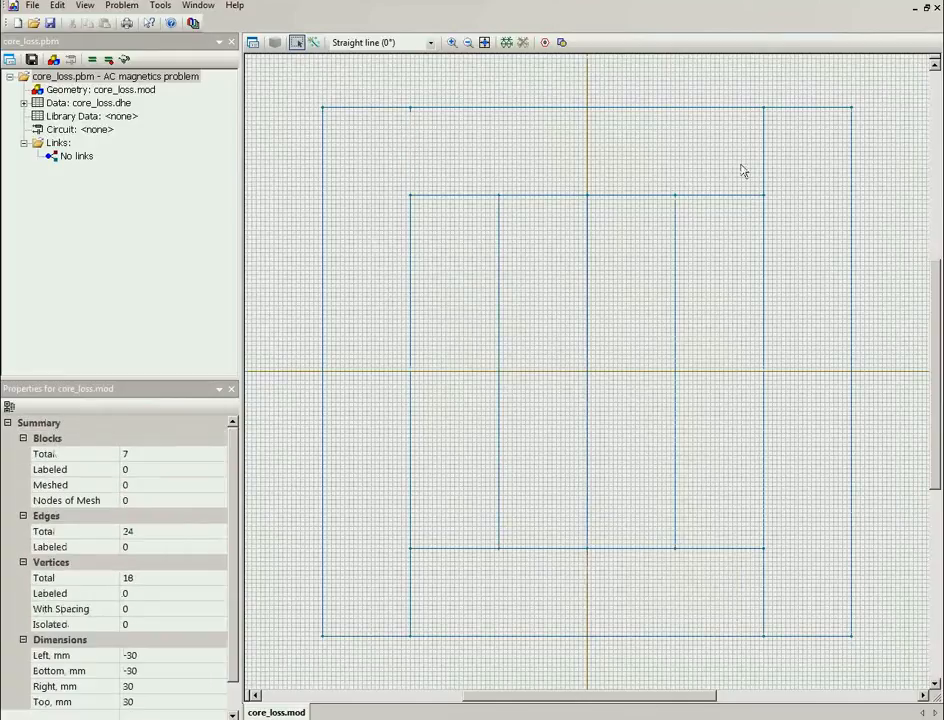
click(765, 166)
key(Delete)
Delete the vertical centre edge and the two vertical segments joining the inner rectangle's bottom corners to the outer square's bottom edge.
click(590, 357)
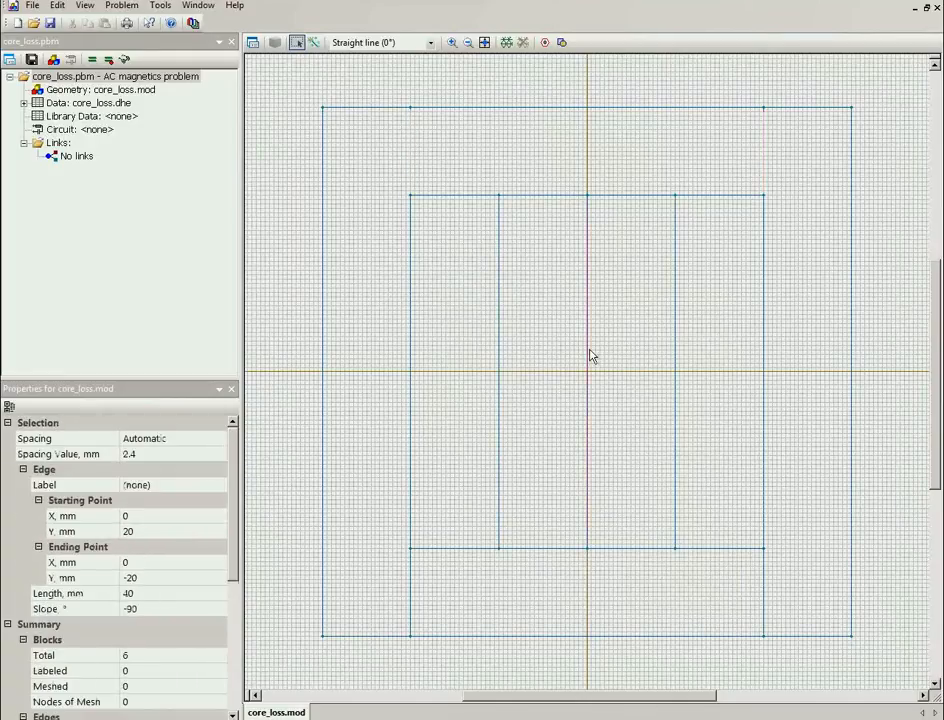
key(Delete)
click(412, 591)
key(Delete)
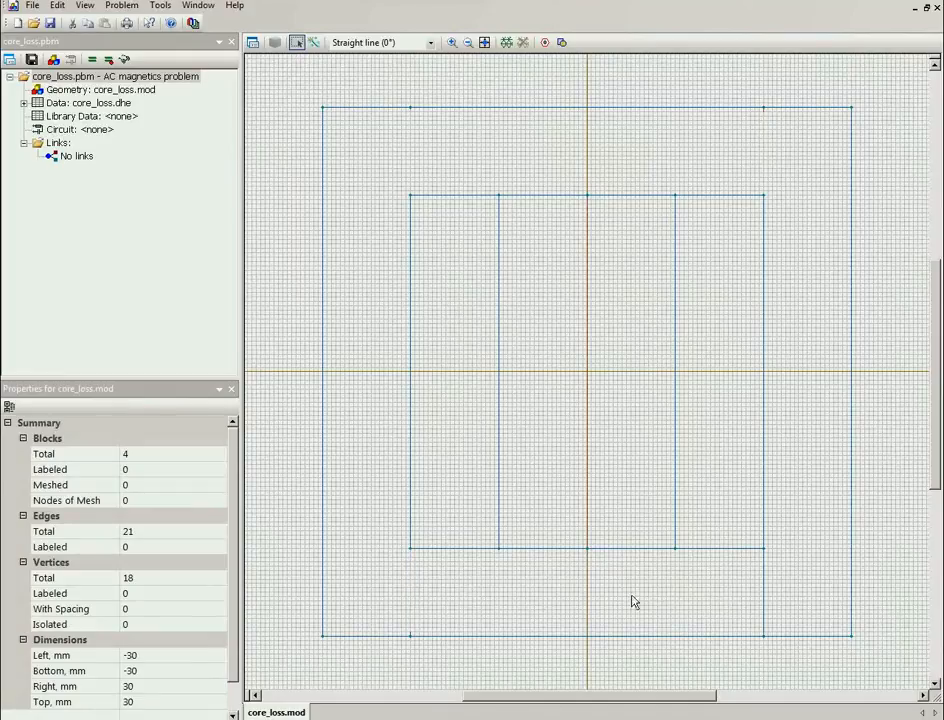
click(763, 591)
key(Delete)
Delete the inner rectangle's top and bottom edge segments between x = -10 and x = 10 to separate the two core windows.
click(614, 540)
key(Delete)
click(558, 549)
key(Delete)
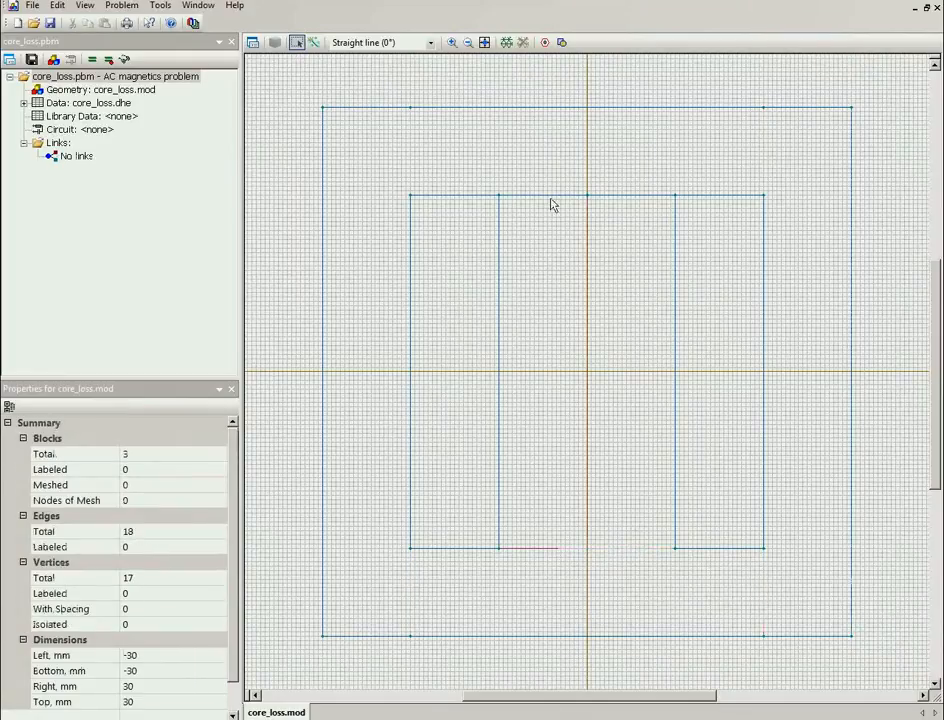
click(552, 196)
key(Delete)
click(606, 198)
key(Delete)
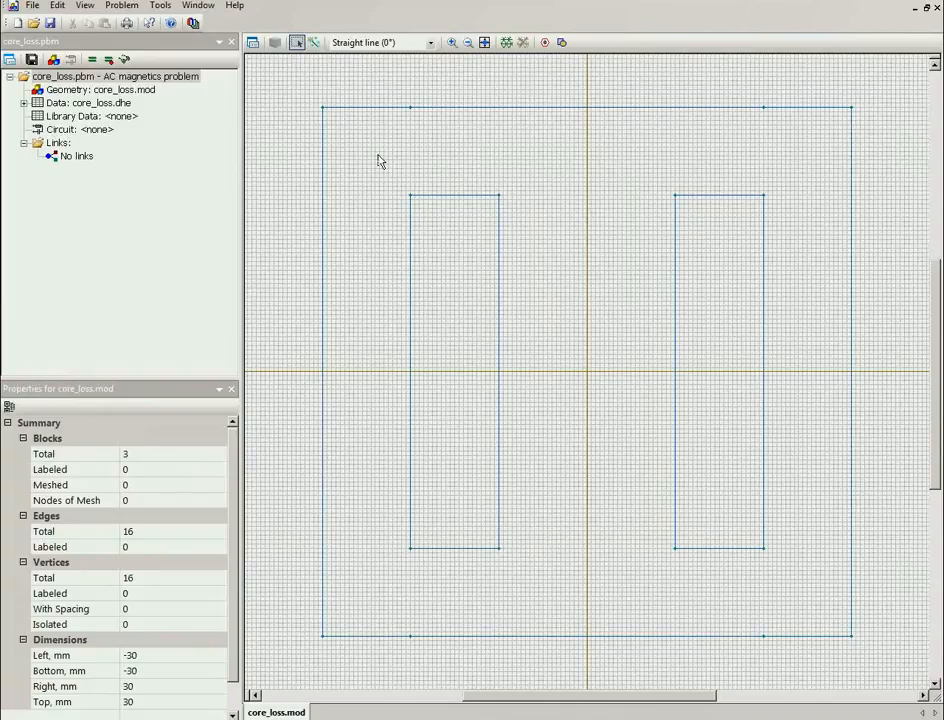
Duplicate the left window's outer vertical edge inward with an x displacement of 1 mm.
drag(378, 156, 428, 554)
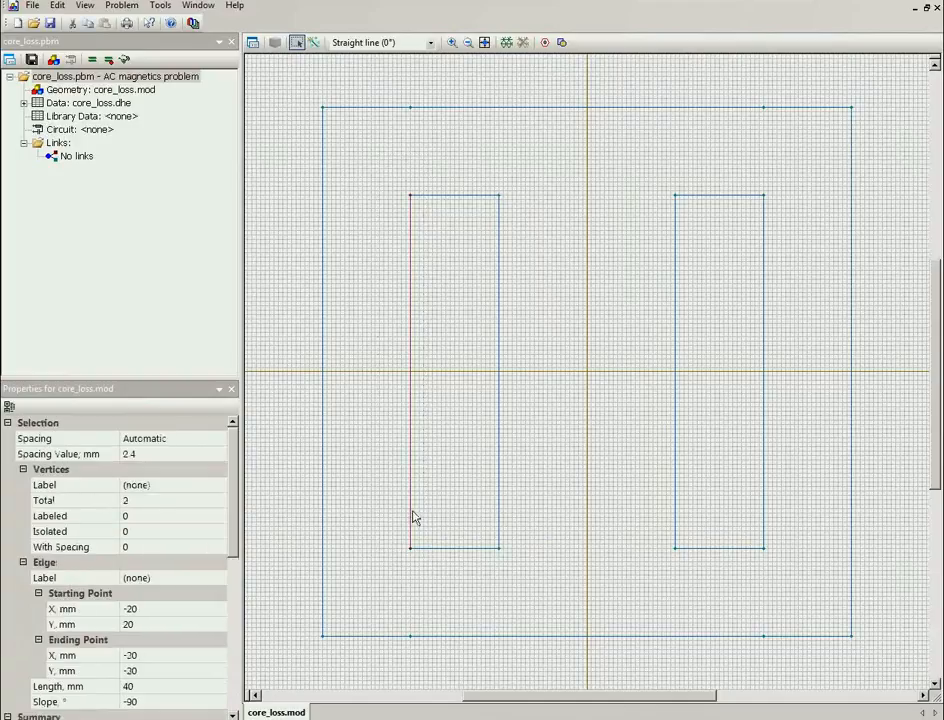
right_click(393, 490)
click(486, 276)
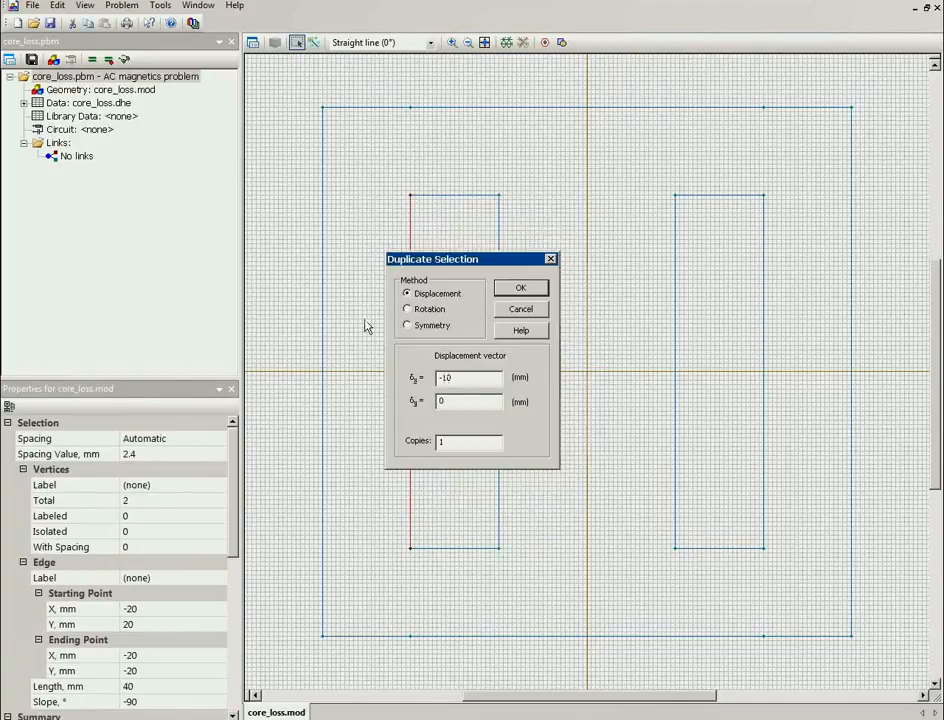
double_click(451, 377)
text(1)
key(Return)
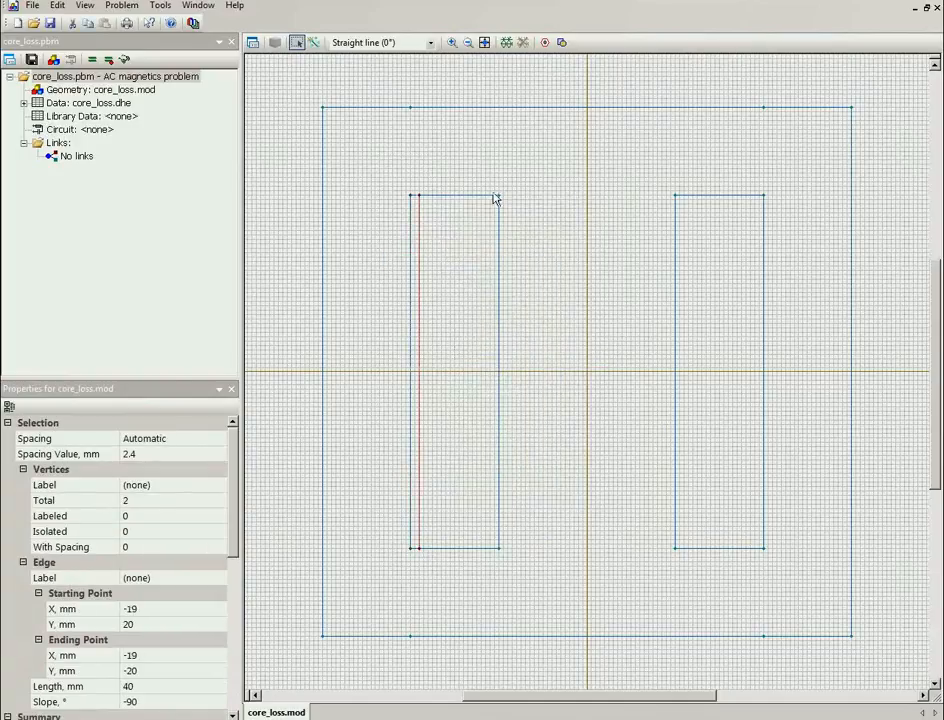
Duplicate the left window's inner vertical edge at x = -10 with an x displacement of -1 mm.
drag(494, 180, 527, 566)
right_click(502, 484)
click(572, 263)
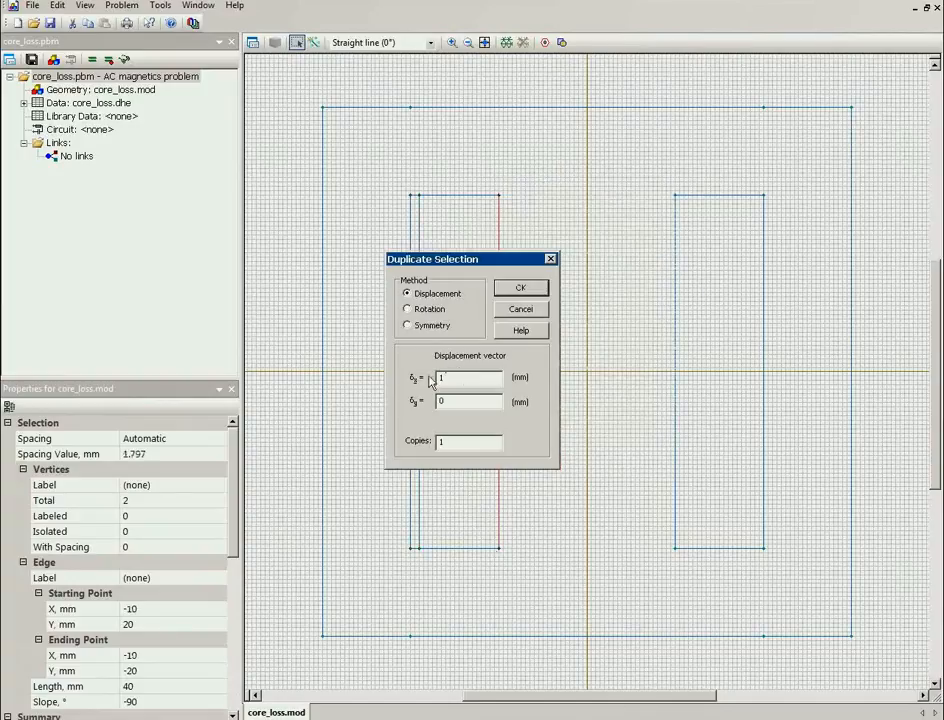
text(-1)
key(Return)
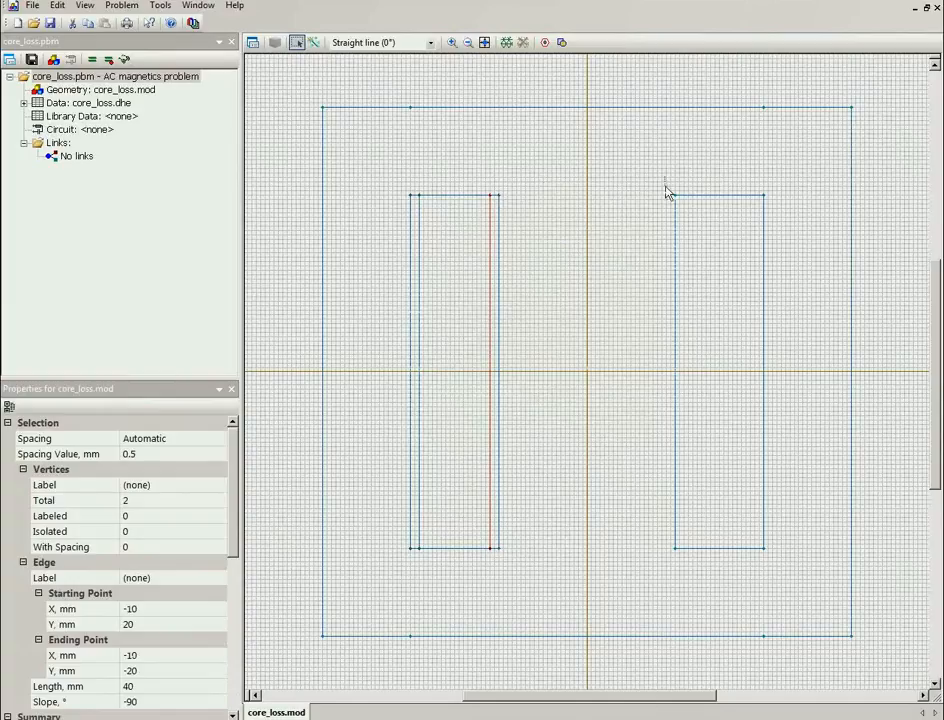
Duplicate the right window's inner vertical edge at x = 10 with an x displacement of 1 mm.
drag(666, 192, 691, 558)
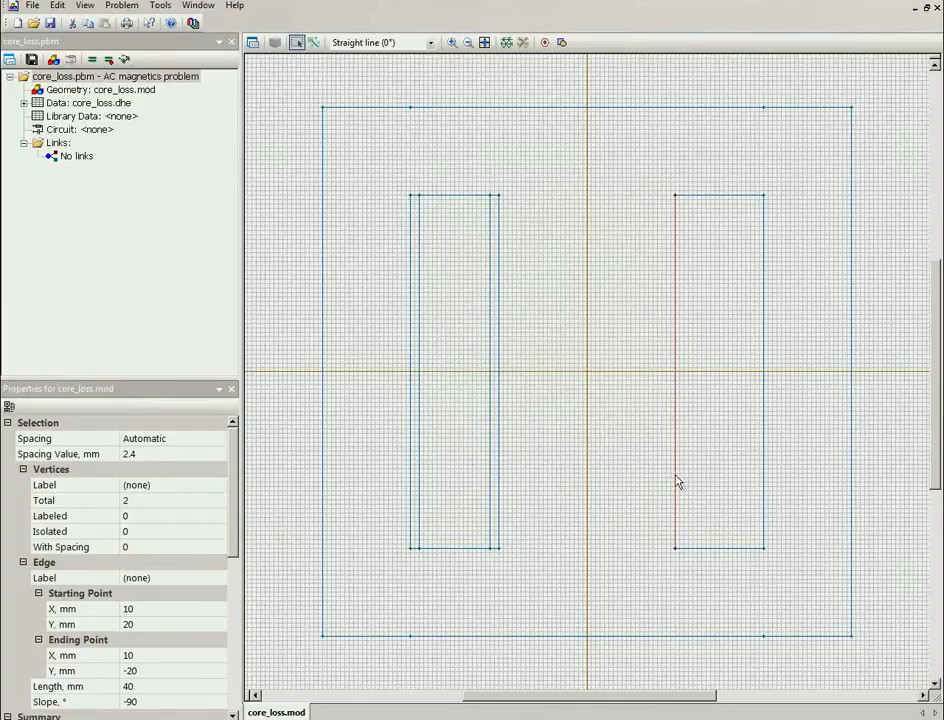
click(33, 6)
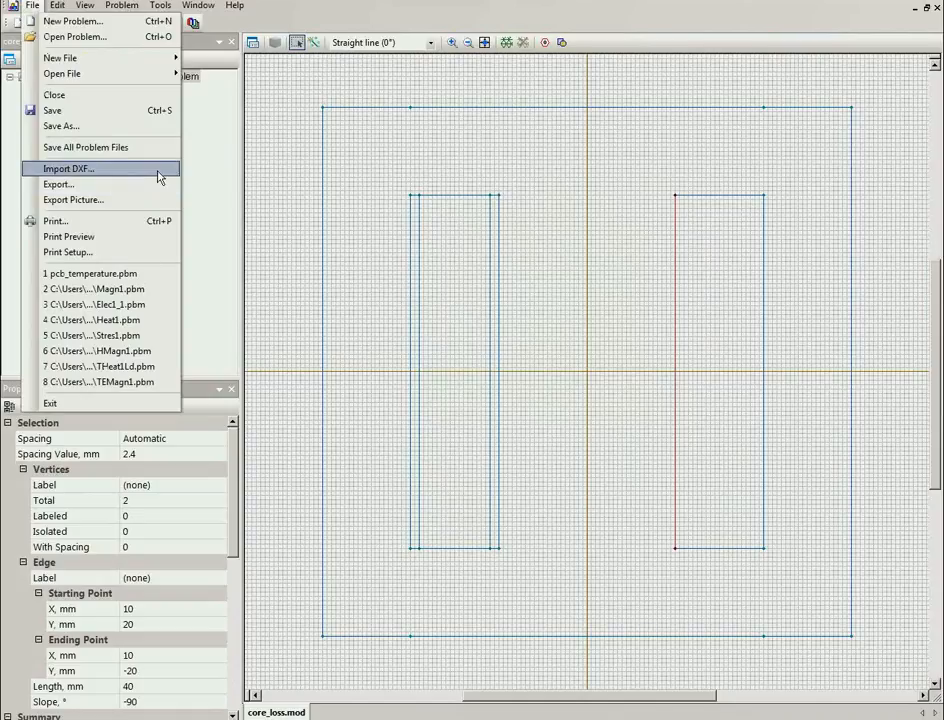
right_click(677, 274)
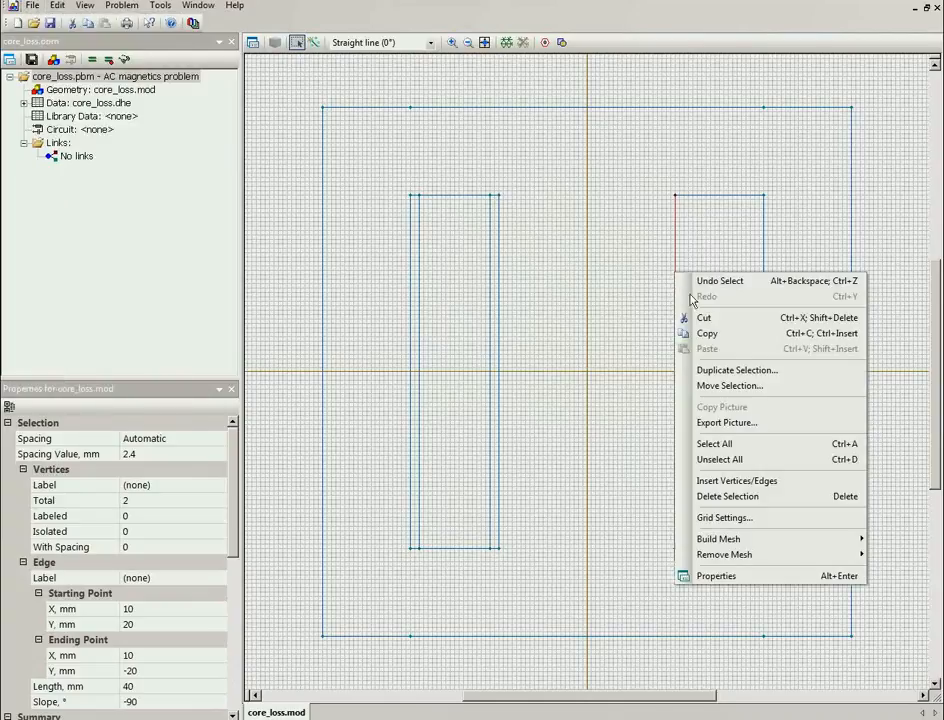
click(732, 372)
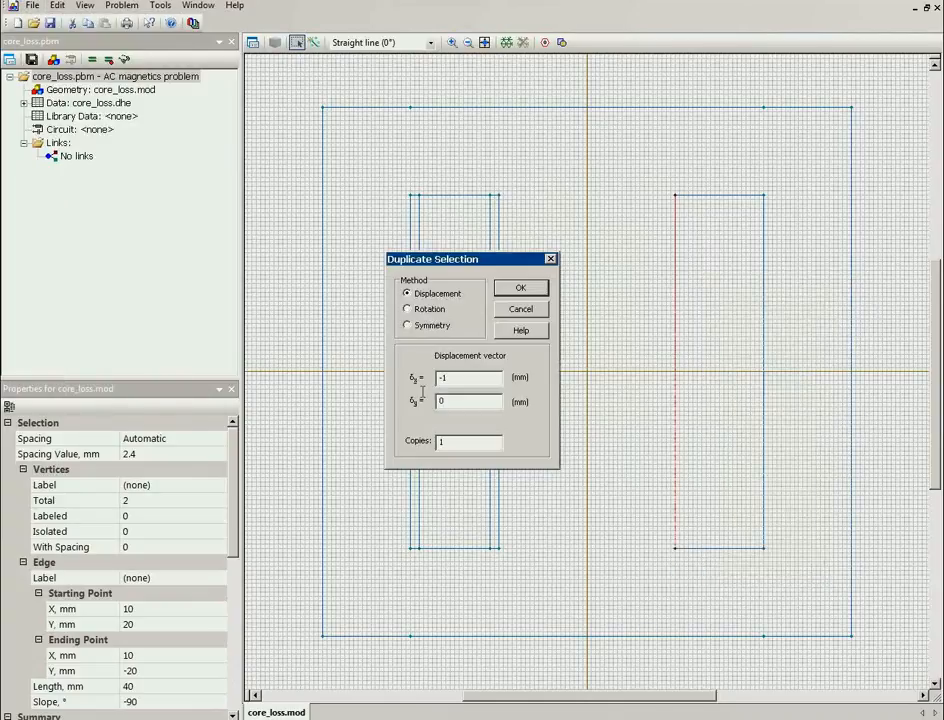
click(516, 288)
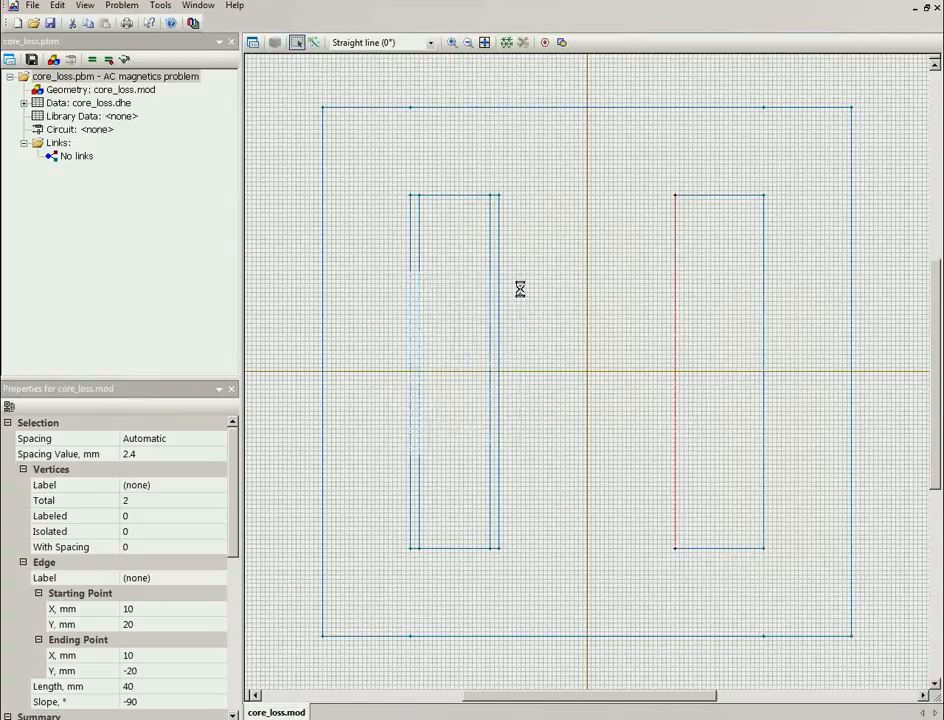
Duplicate the right window's outer vertical edge at x = 20 with an x displacement of -1 mm.
right_click(764, 315)
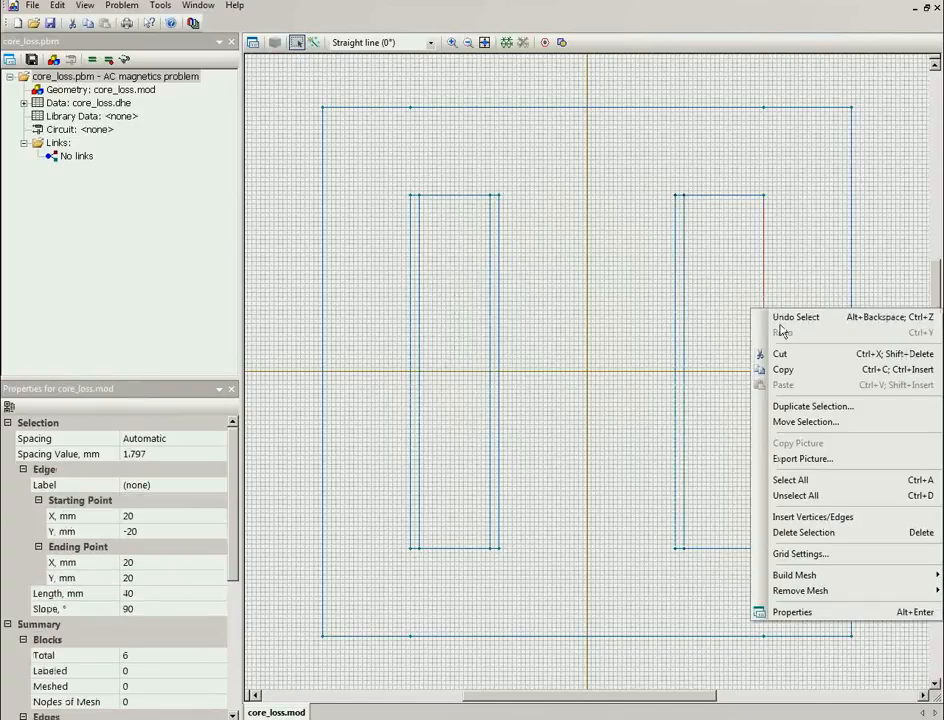
click(818, 405)
text(-1)
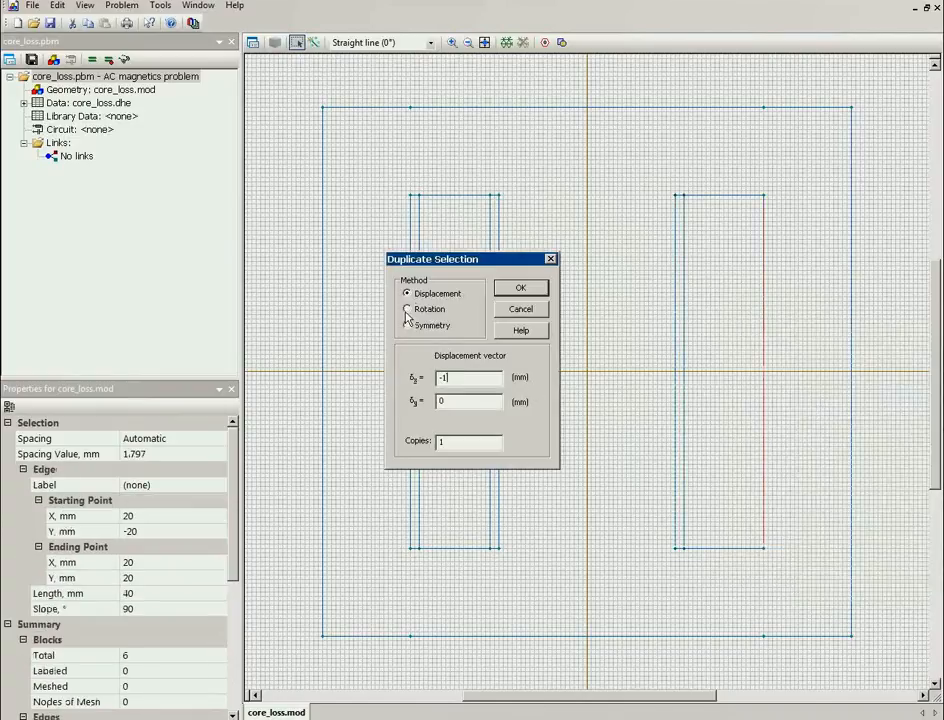
key(Return)
Duplicate the 8 mm middle segments of both windows' top edges downward, displaced 0 mm in x and -1 mm in y.
click(445, 195)
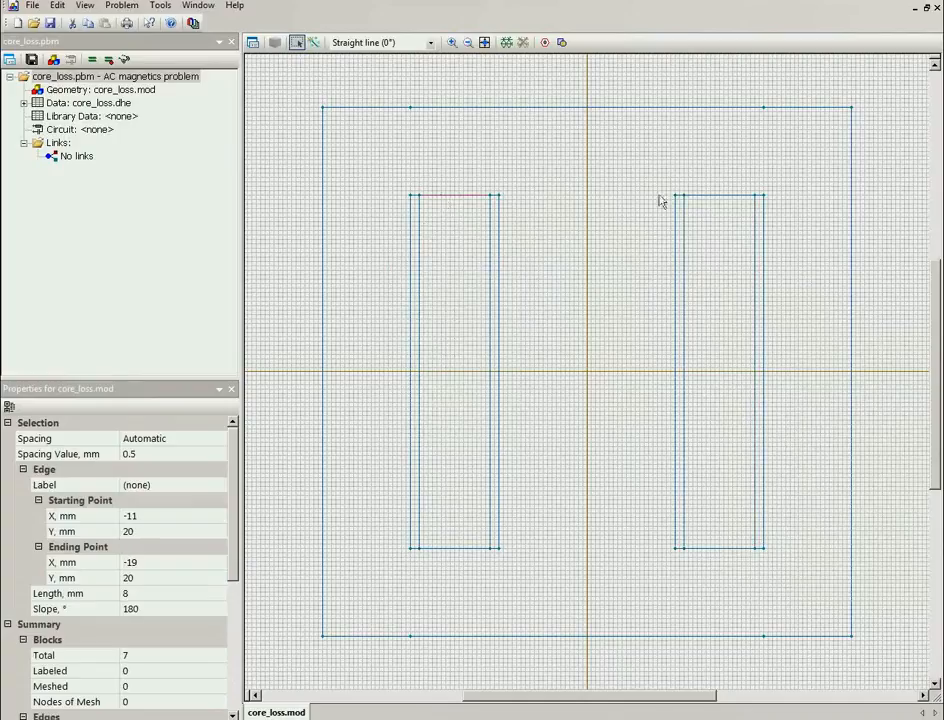
ctrl+click(729, 197)
right_click(729, 197)
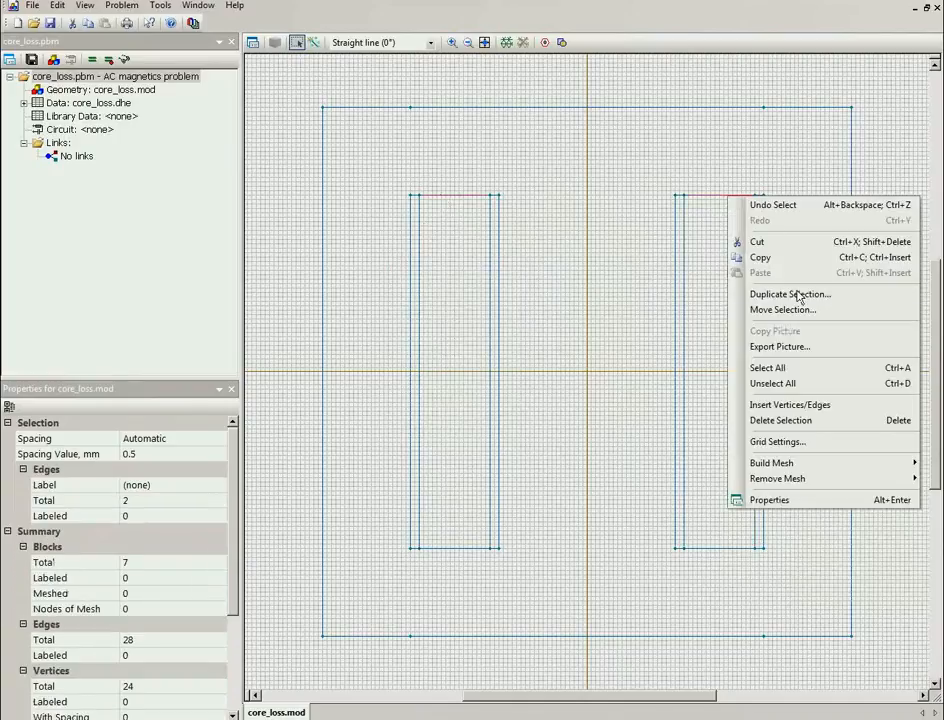
click(785, 294)
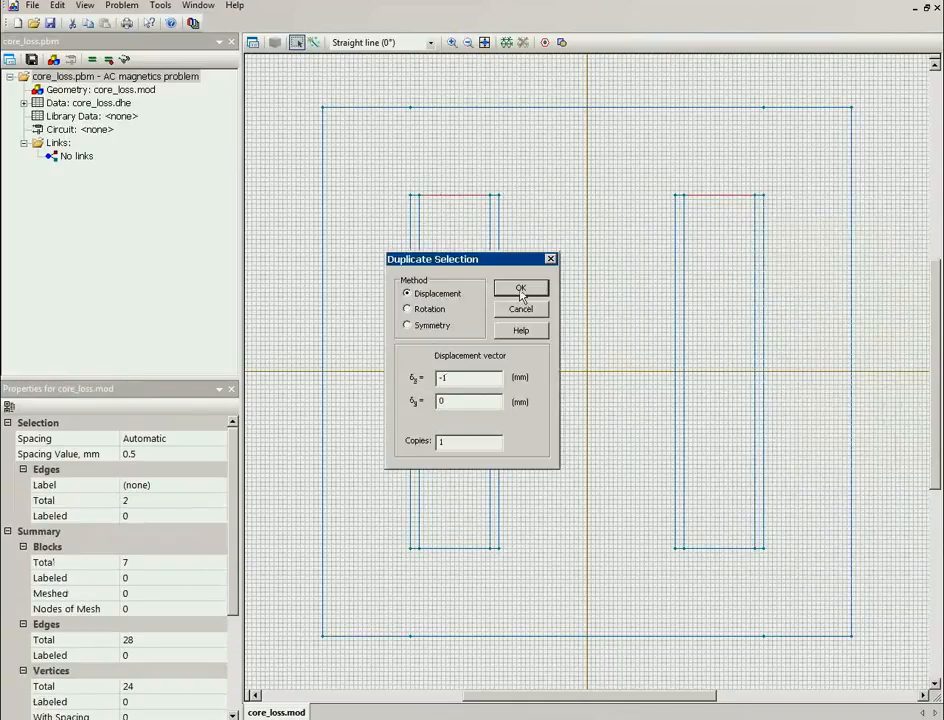
text(0)
drag(459, 400, 387, 399)
text(-1)
click(520, 289)
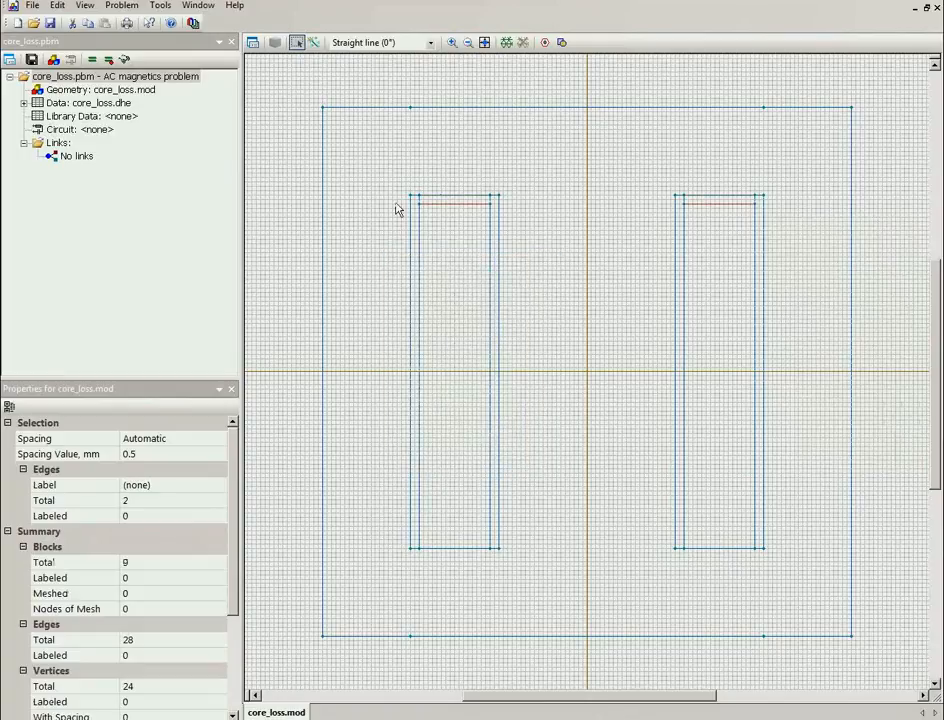
Draw a horizontal edge across each of the two windows along y = 0.
click(313, 42)
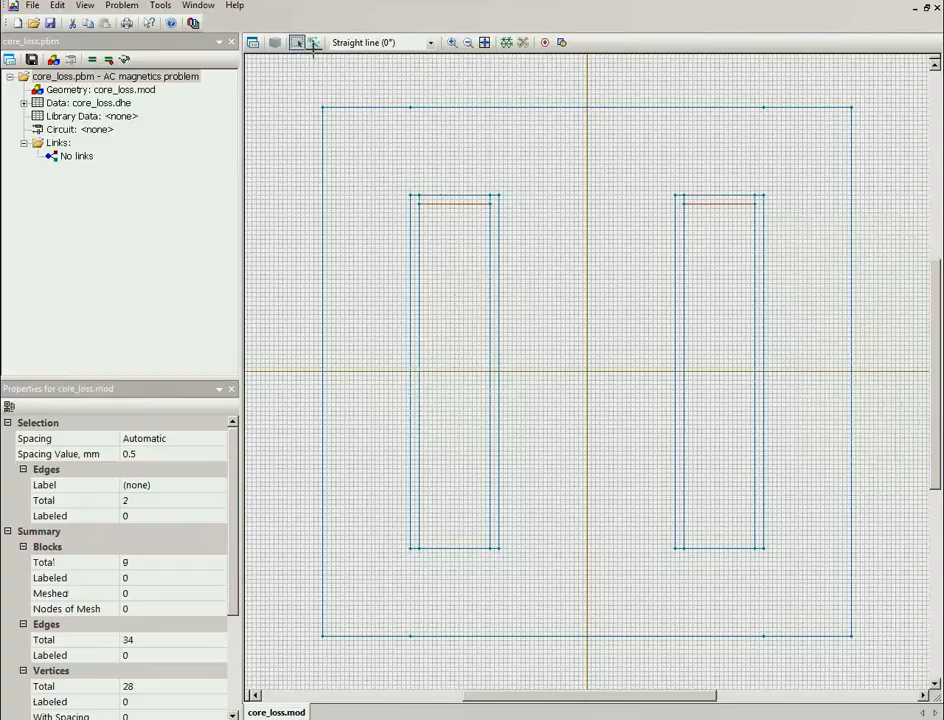
click(416, 370)
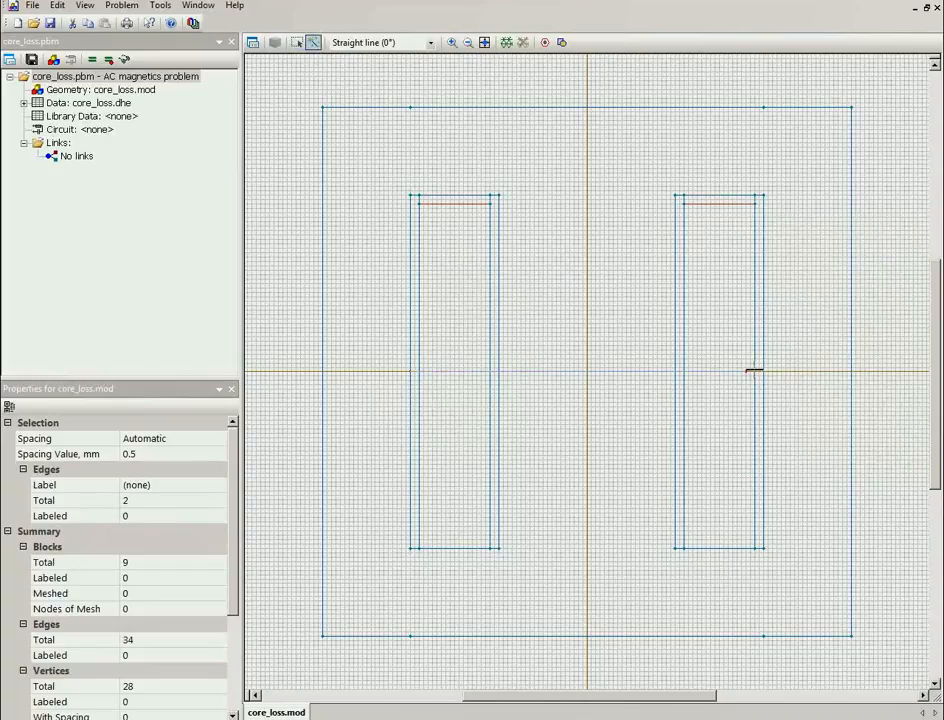
click(498, 371)
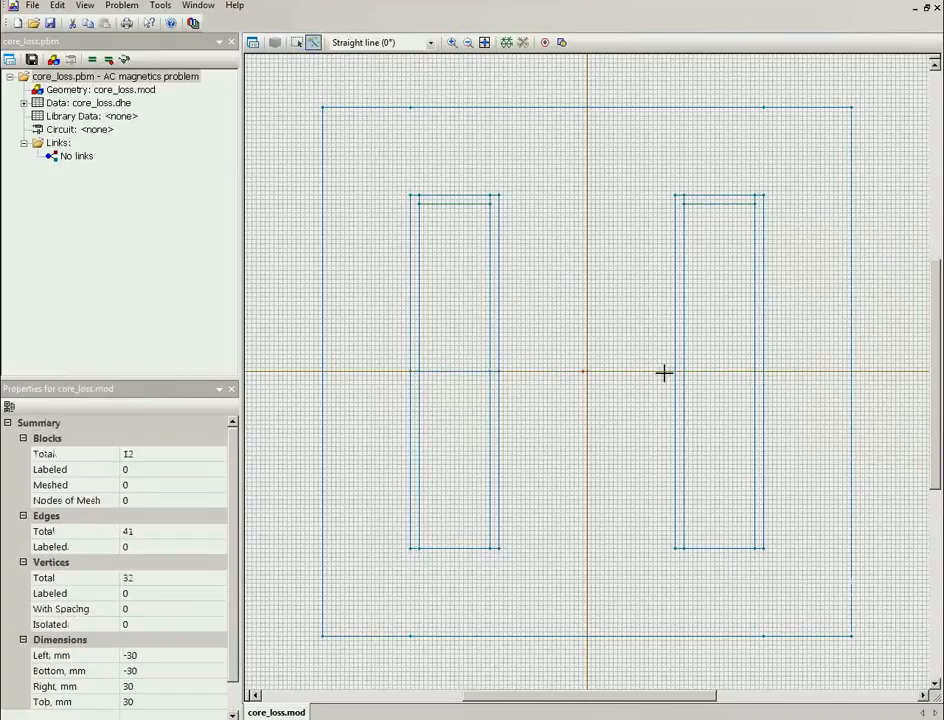
click(676, 371)
click(765, 371)
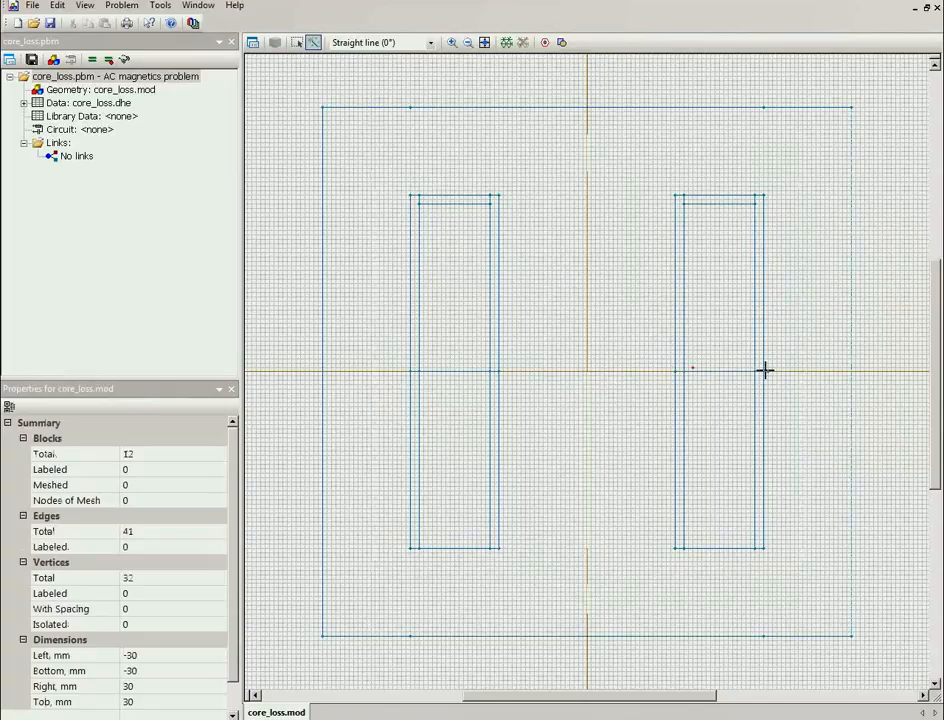
Duplicate the middle segment of the right window's y = 0 edge with a y displacement of 1 mm.
click(296, 42)
click(445, 373)
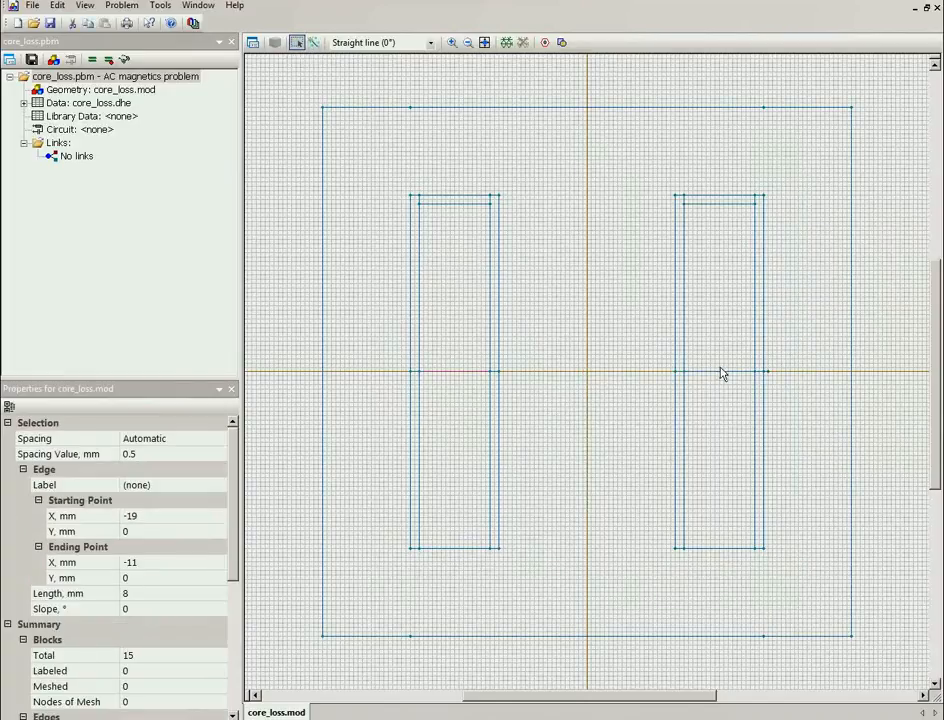
ctrl+click(722, 372)
right_click(721, 372)
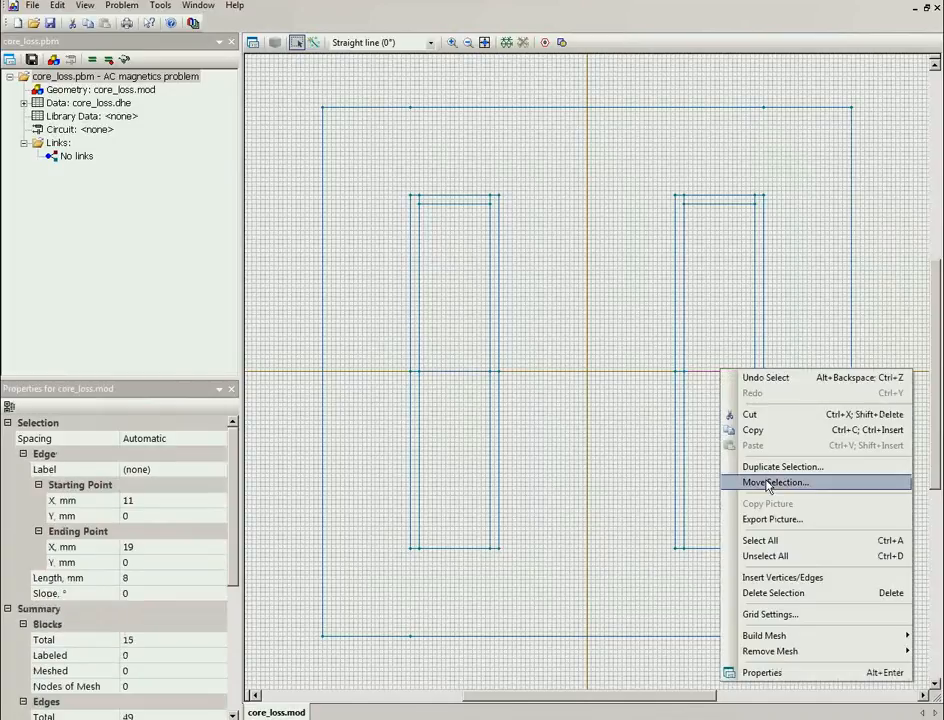
click(769, 468)
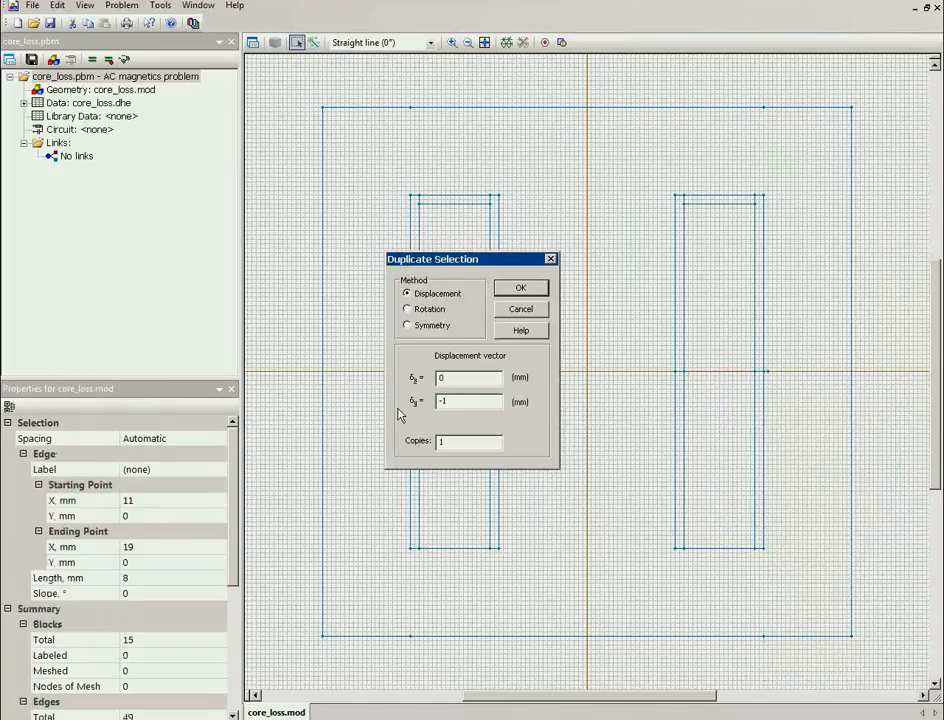
key(Return)
Duplicate the middle segment of the left window's y = 0 edge with a y displacement of 1 mm.
click(461, 373)
right_click(462, 372)
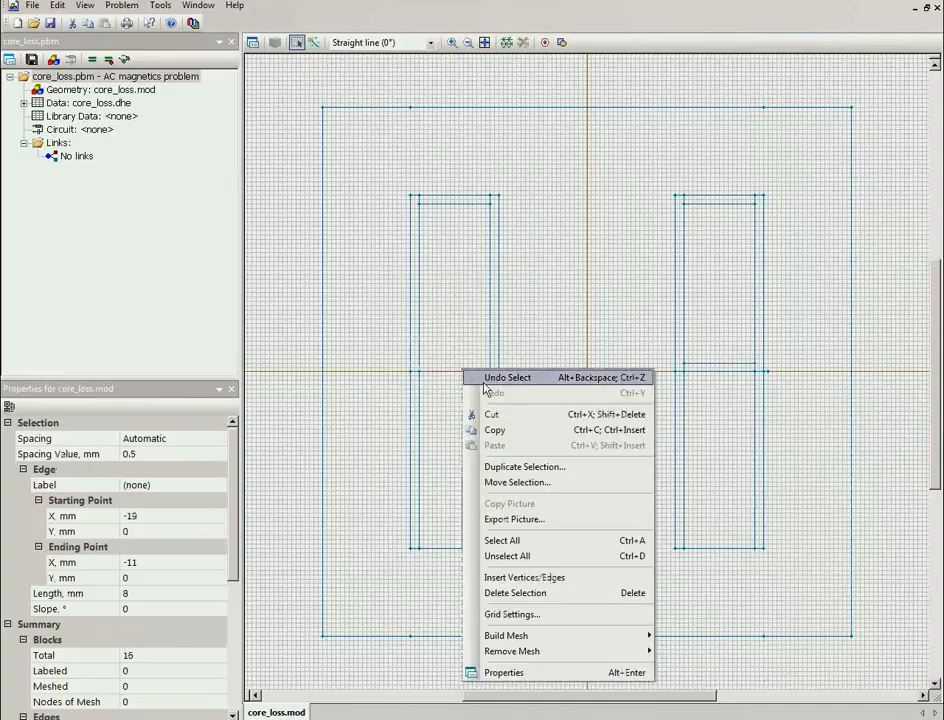
click(553, 468)
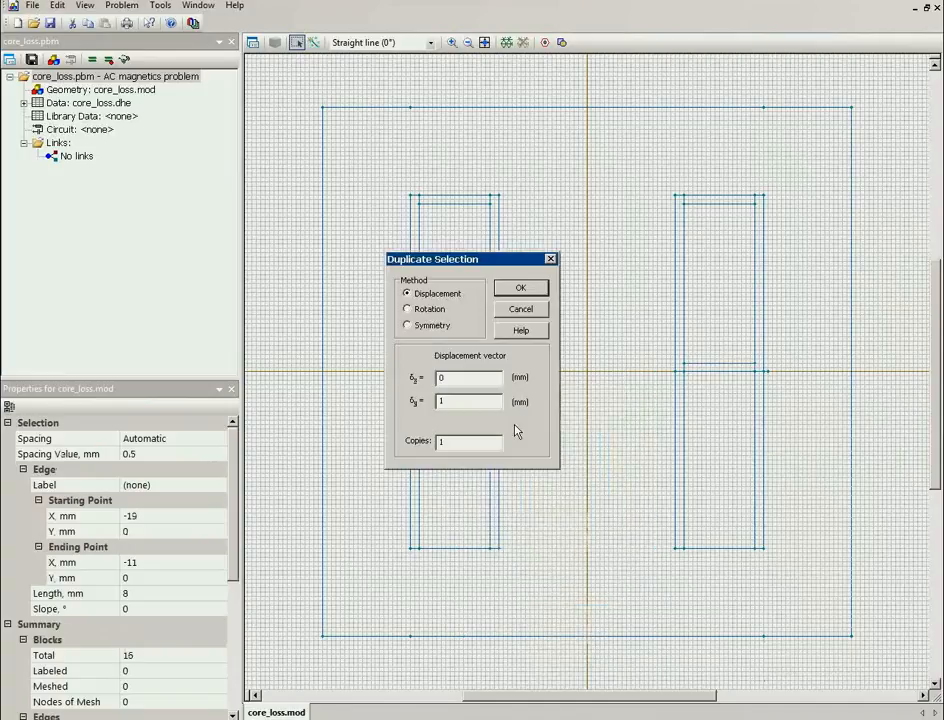
click(516, 292)
Check the upper coil blocks in both windows and the narrow gap strip beside the left coil by selecting them, then clear the selection.
click(421, 268)
click(445, 266)
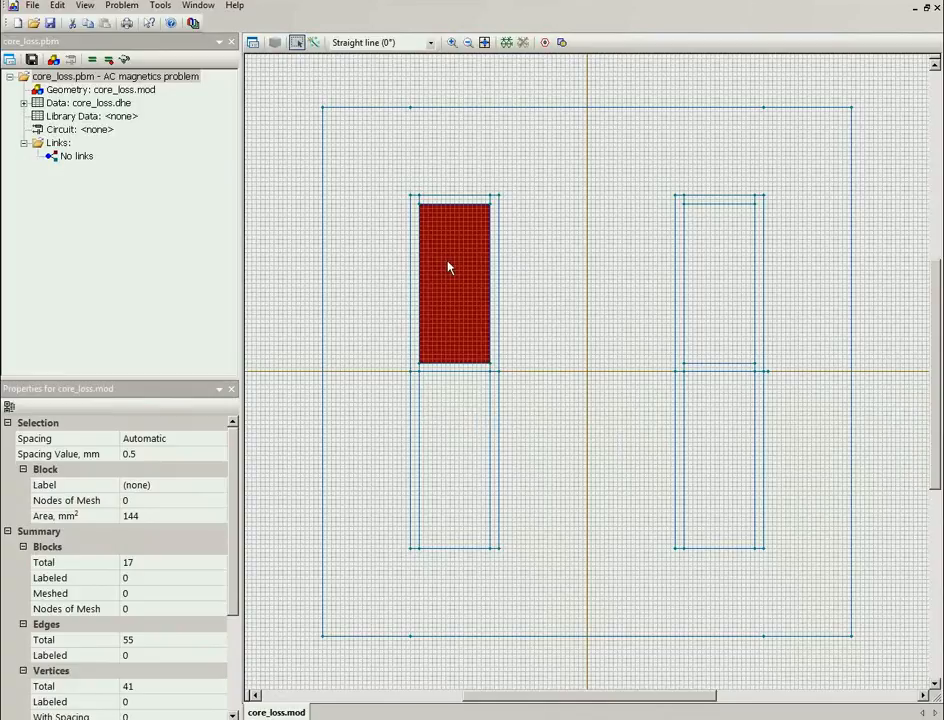
click(727, 297)
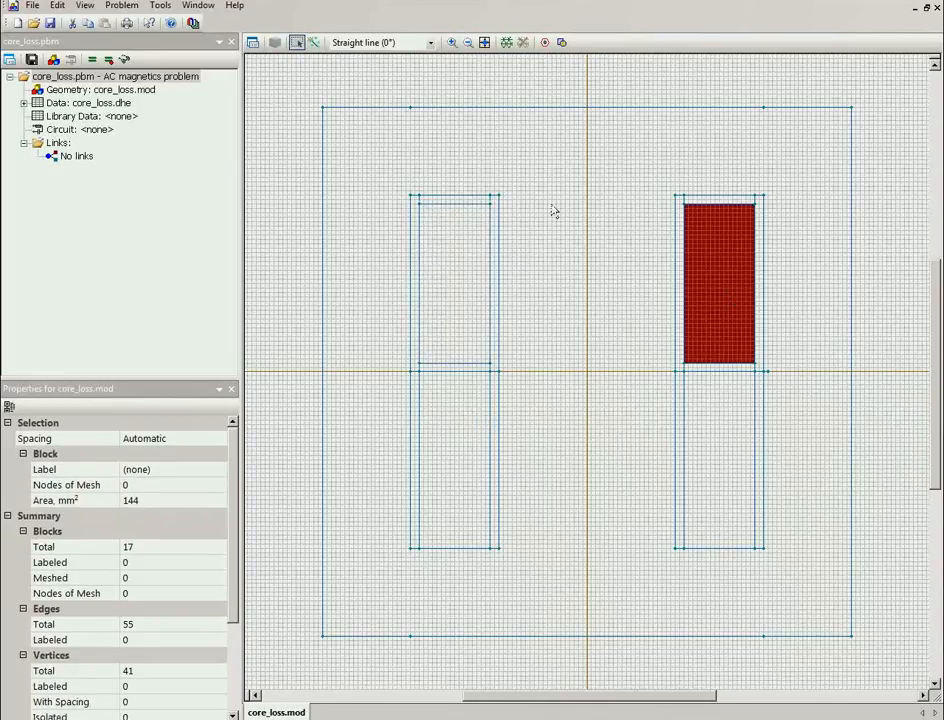
click(450, 44)
click(630, 275)
click(296, 42)
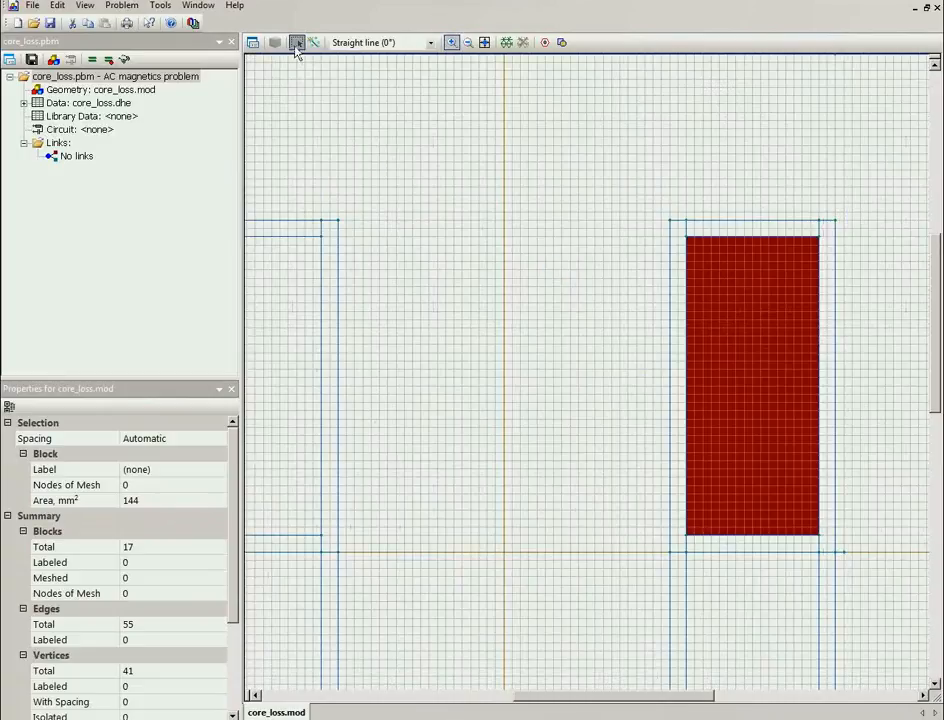
click(331, 251)
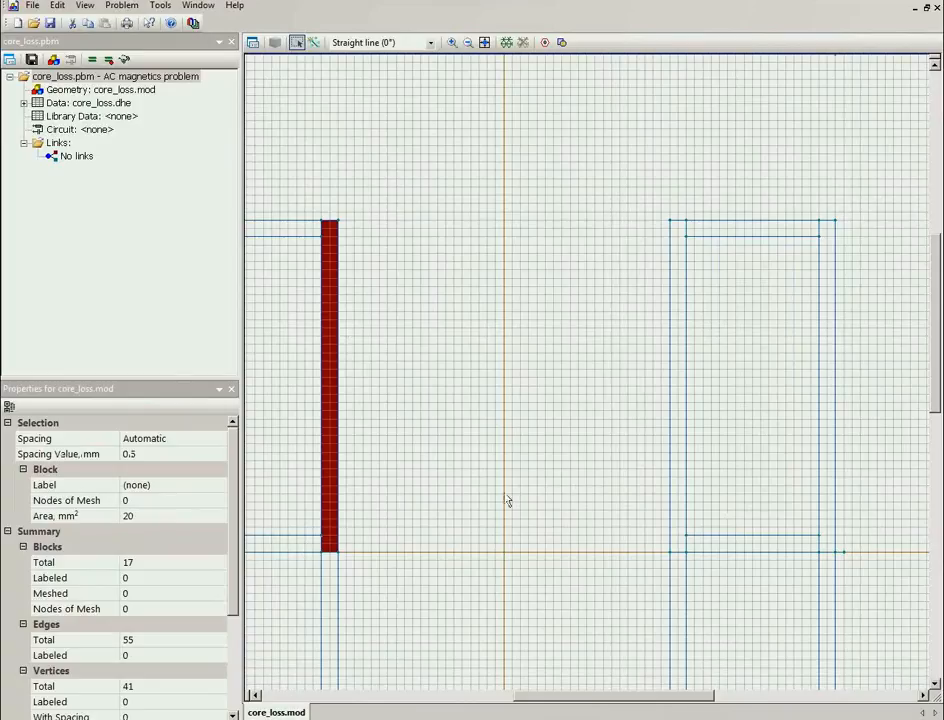
click(467, 44)
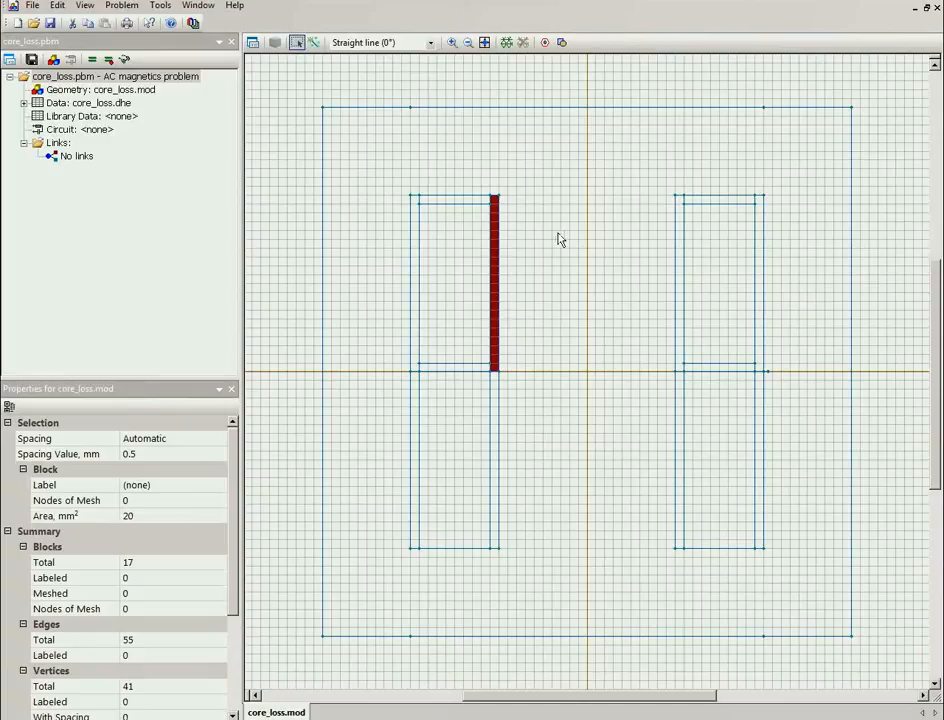
click(385, 97)
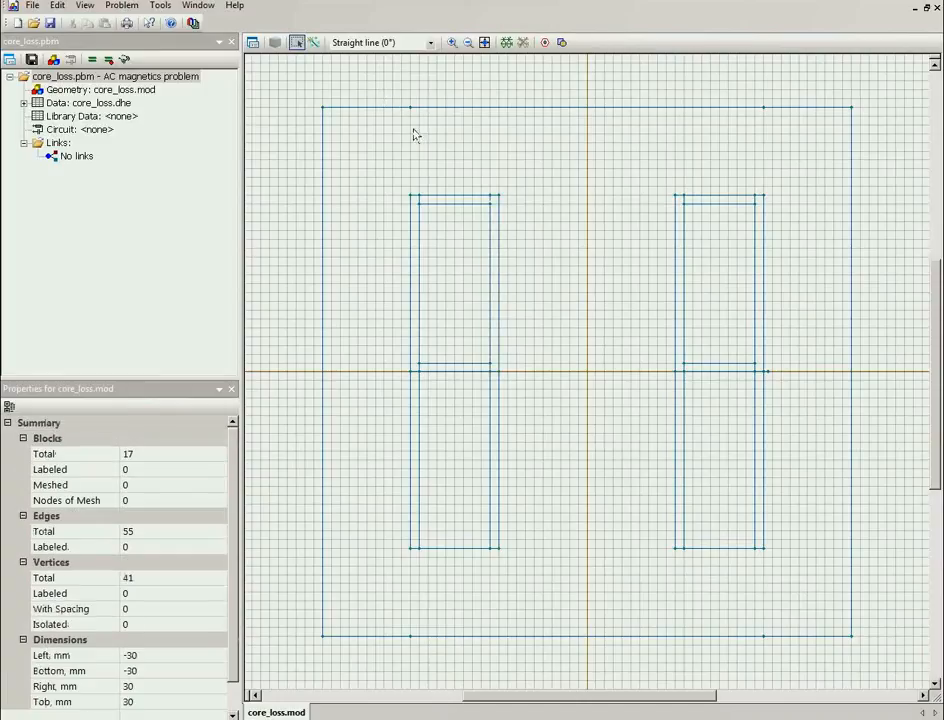
Assign the block label "core" to the core region surrounding the two windows.
click(430, 155)
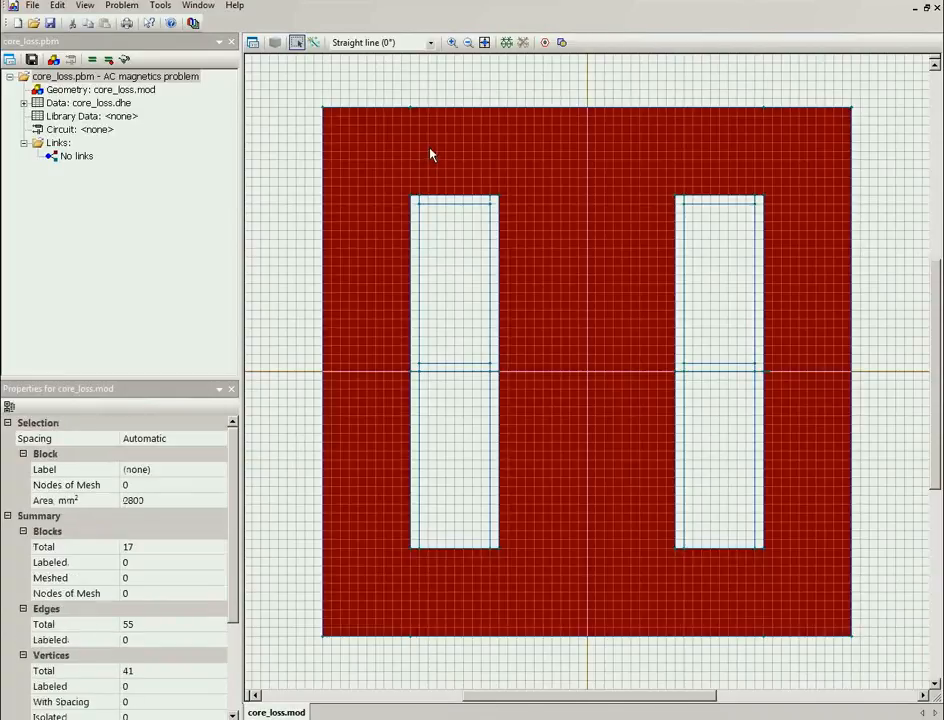
click(253, 43)
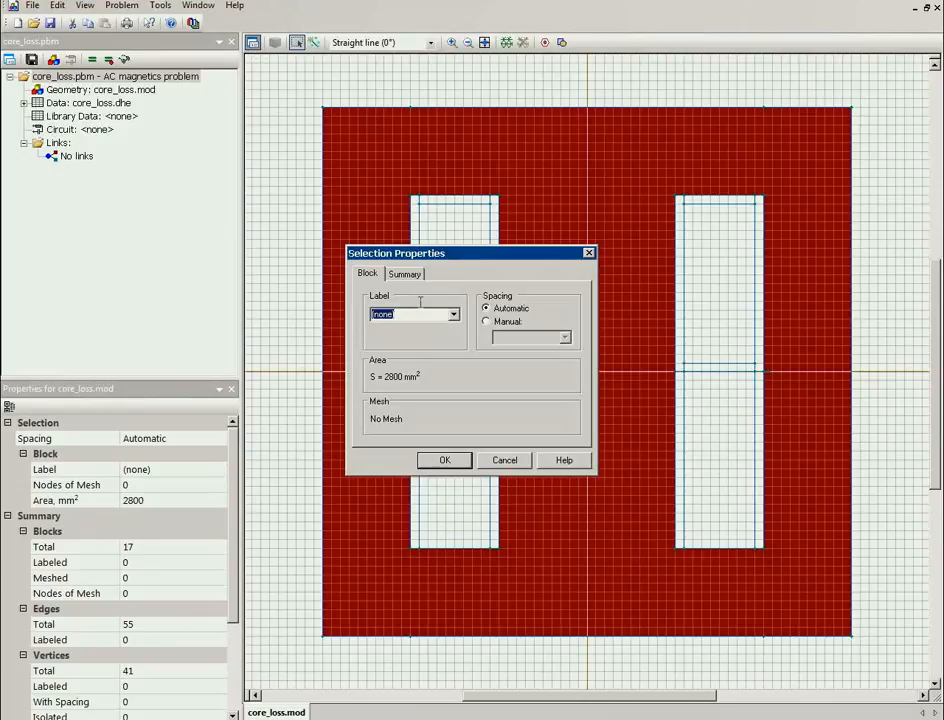
text(core)
click(438, 466)
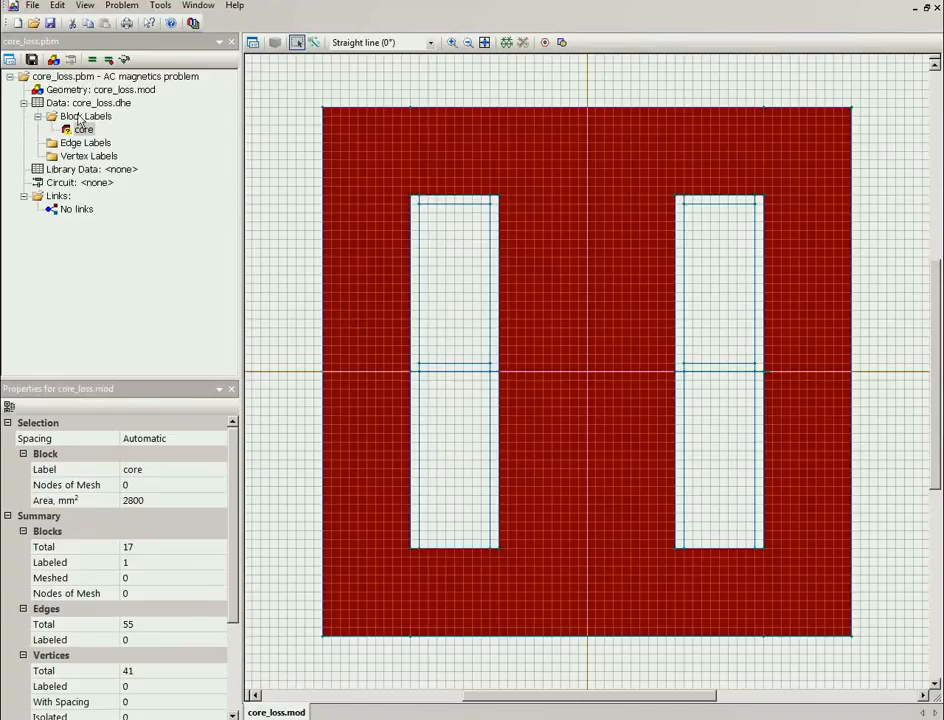
Assign the block label "w1+" to the upper coil block in the left window.
click(440, 283)
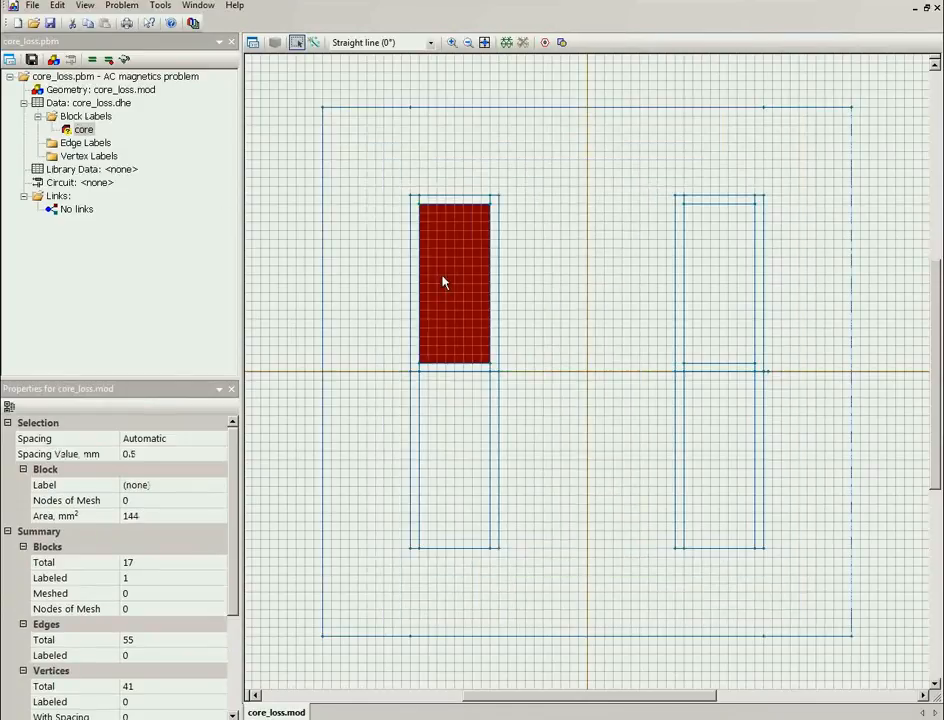
click(254, 43)
text(w1+)
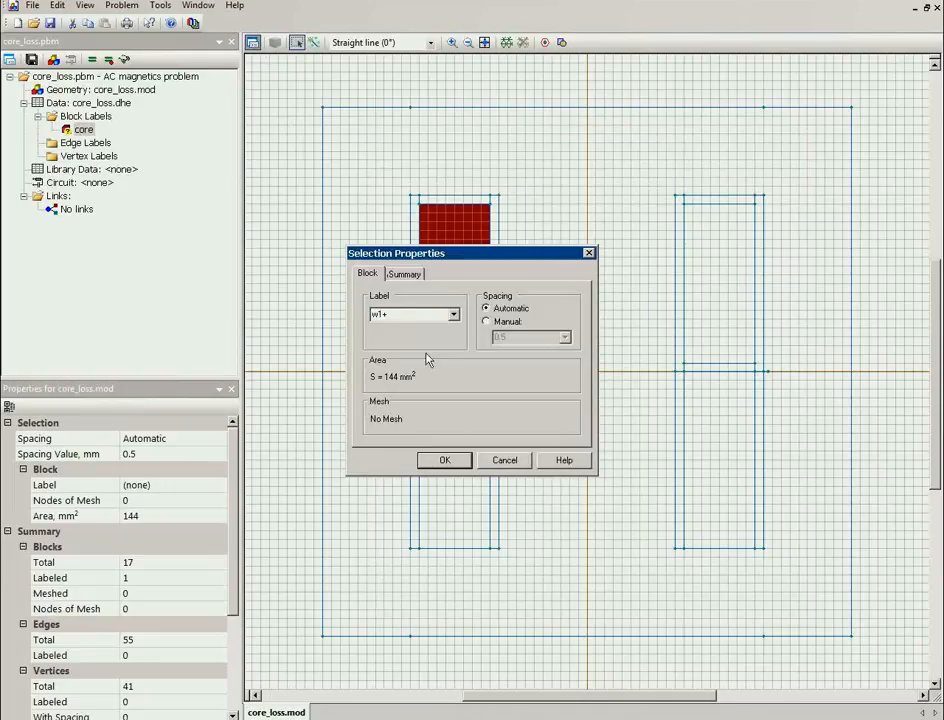
click(446, 460)
Assign the block label "w1-" to the upper coil block in the right window.
click(706, 276)
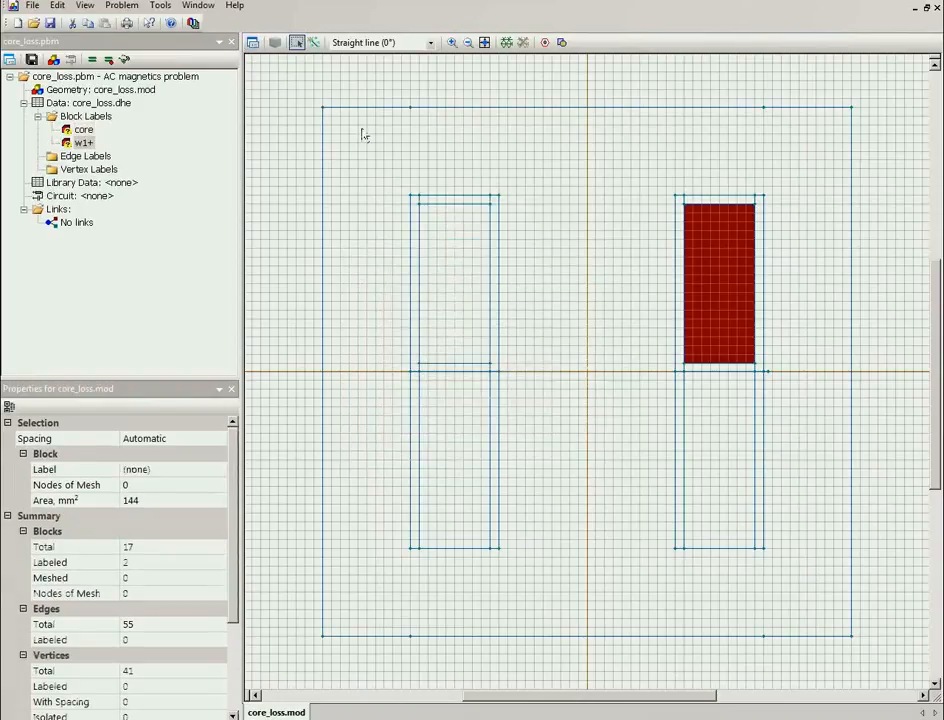
click(253, 43)
text(w)
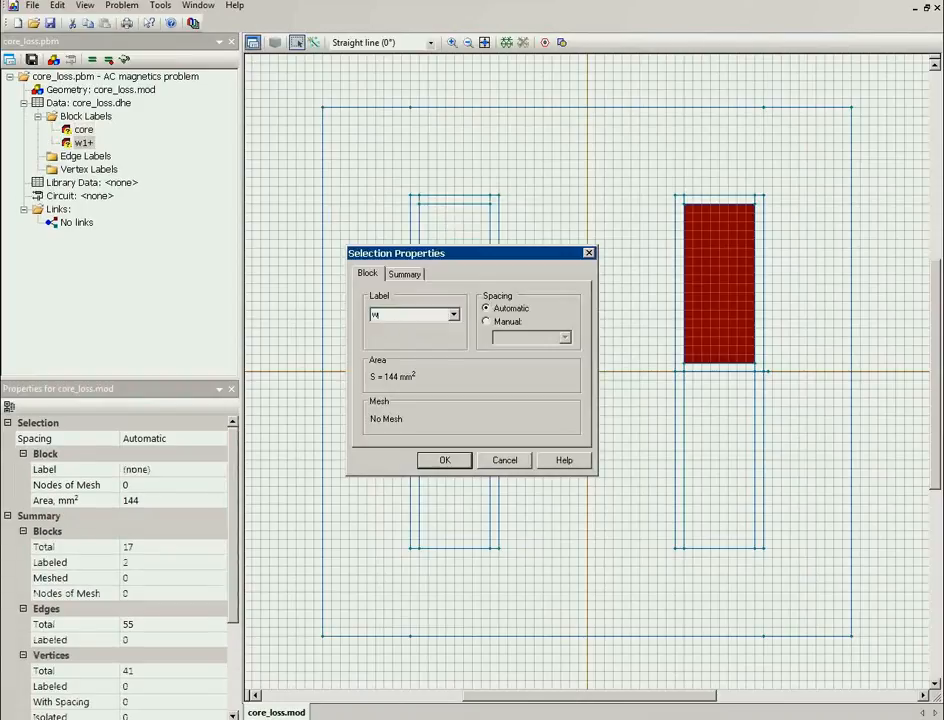
text(1-)
click(436, 460)
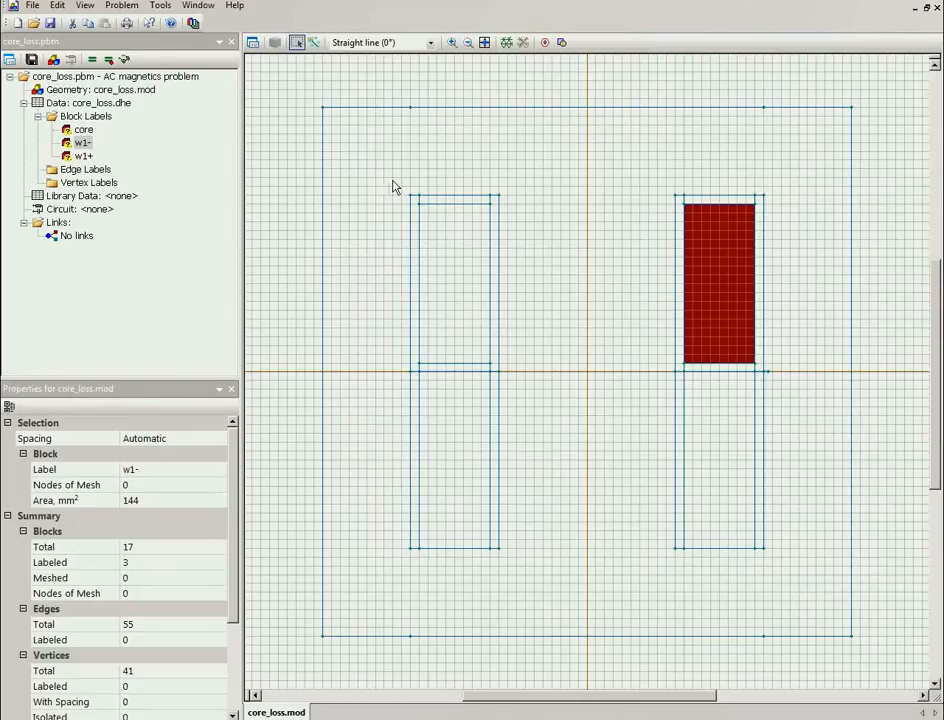
Assign the block label "insulation" to all the narrow strips around and between the coil blocks in both windows.
drag(396, 190, 431, 357)
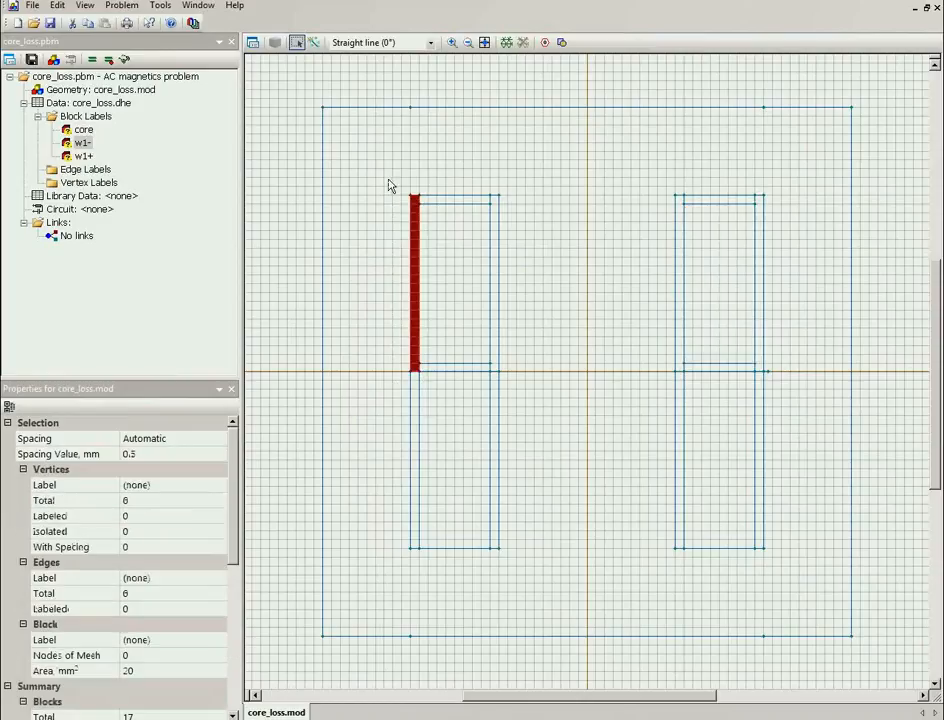
drag(389, 181, 516, 210)
drag(479, 170, 538, 385)
drag(533, 350, 390, 386)
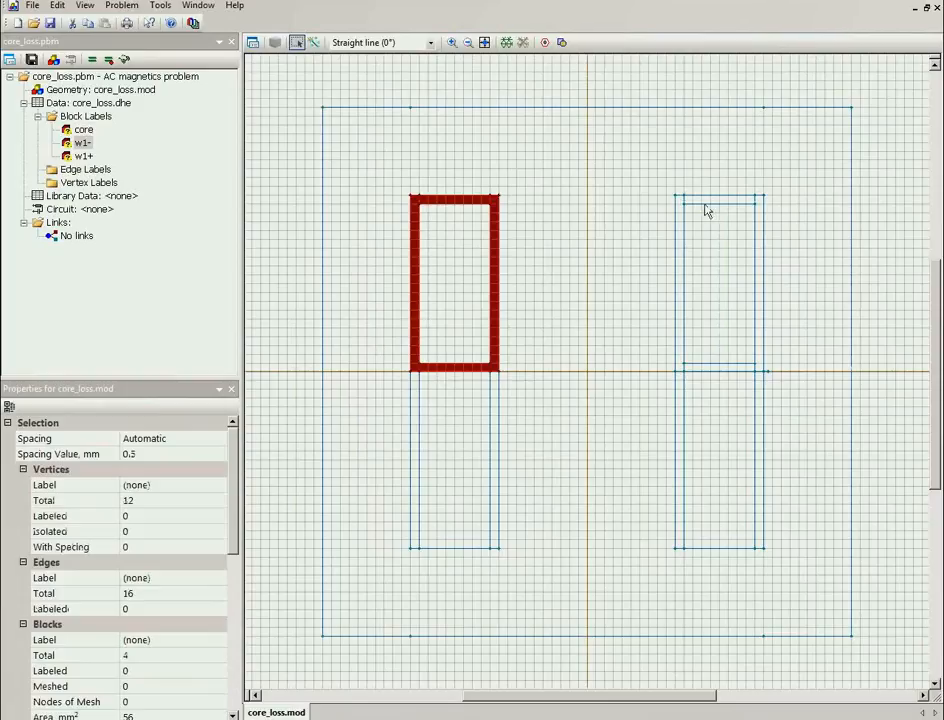
drag(668, 186, 688, 386)
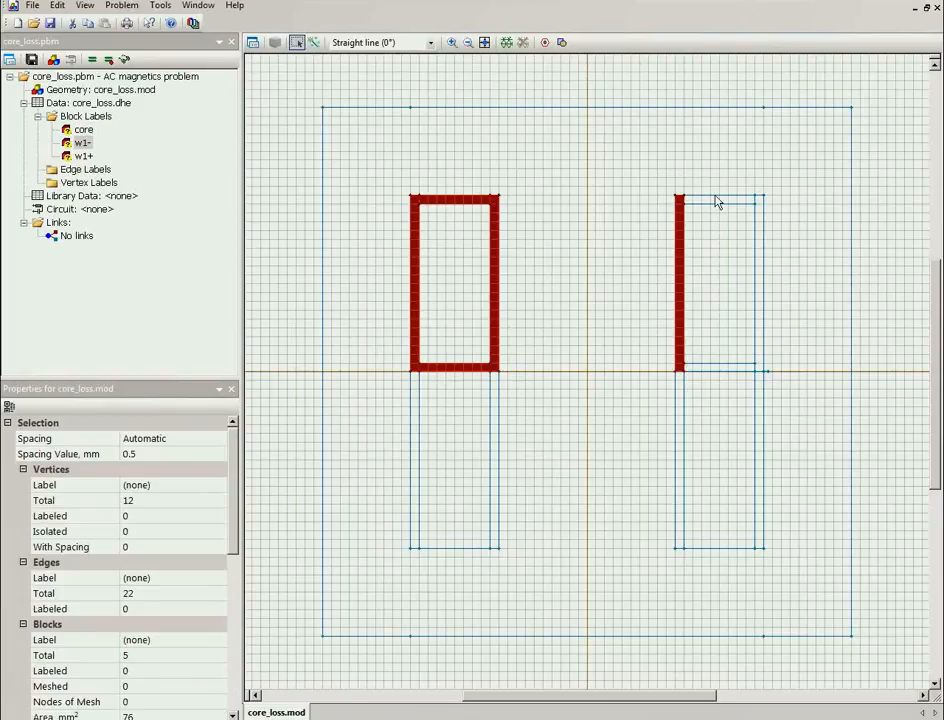
drag(715, 196, 647, 386)
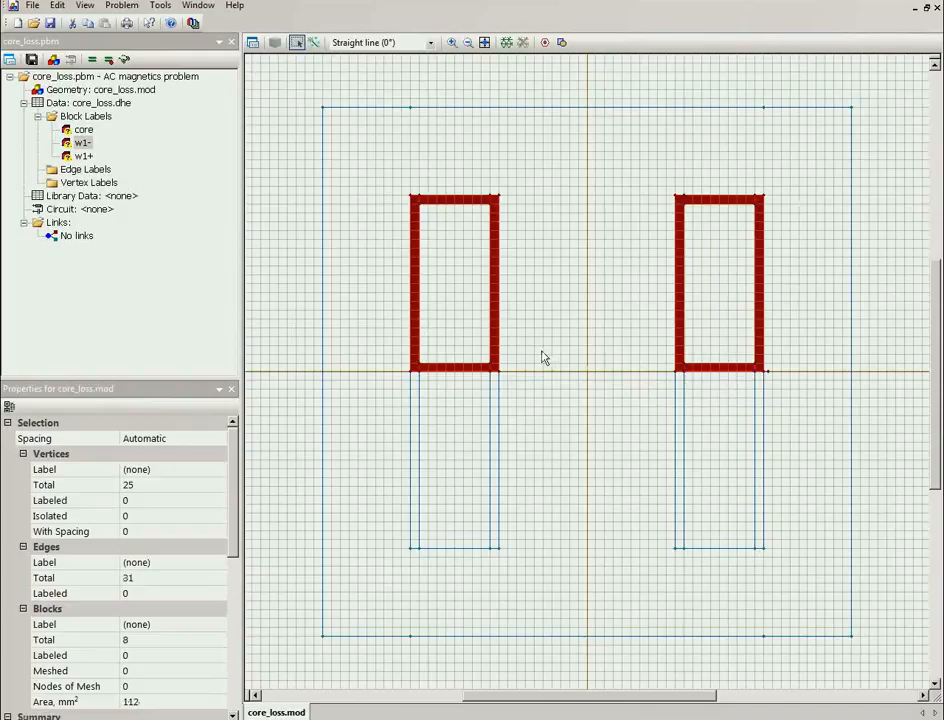
drag(543, 357, 486, 545)
drag(393, 342, 414, 543)
drag(648, 351, 703, 581)
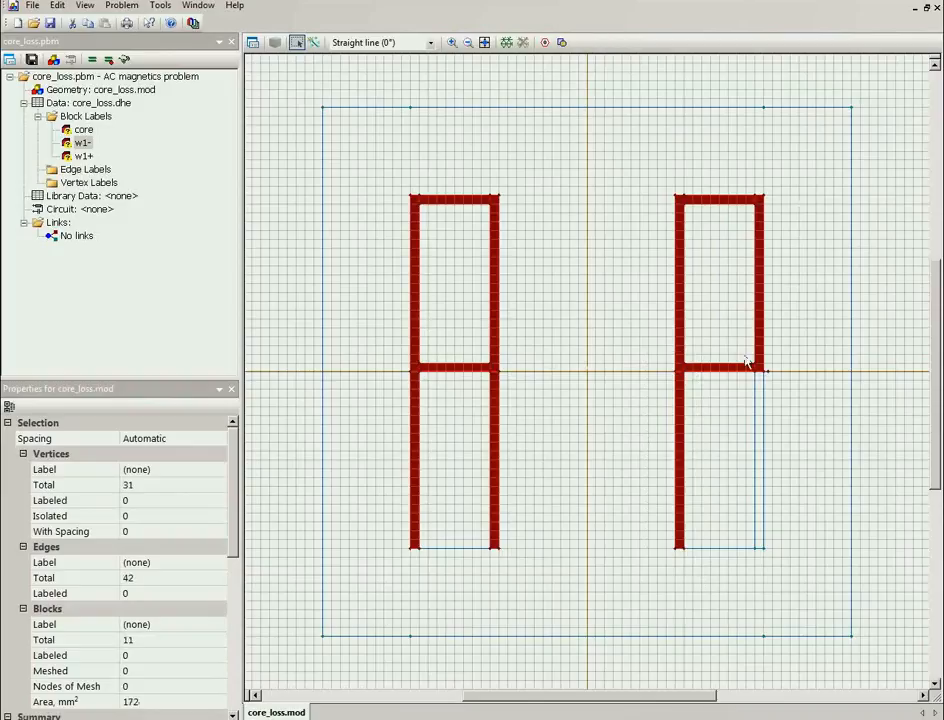
drag(745, 362, 780, 584)
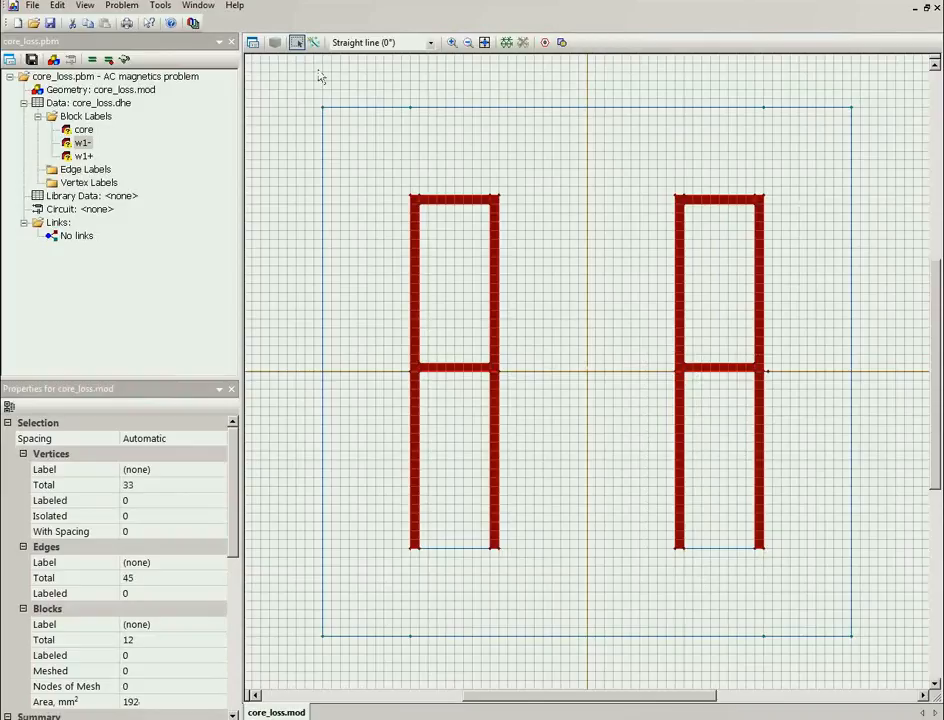
click(254, 43)
text(ir)
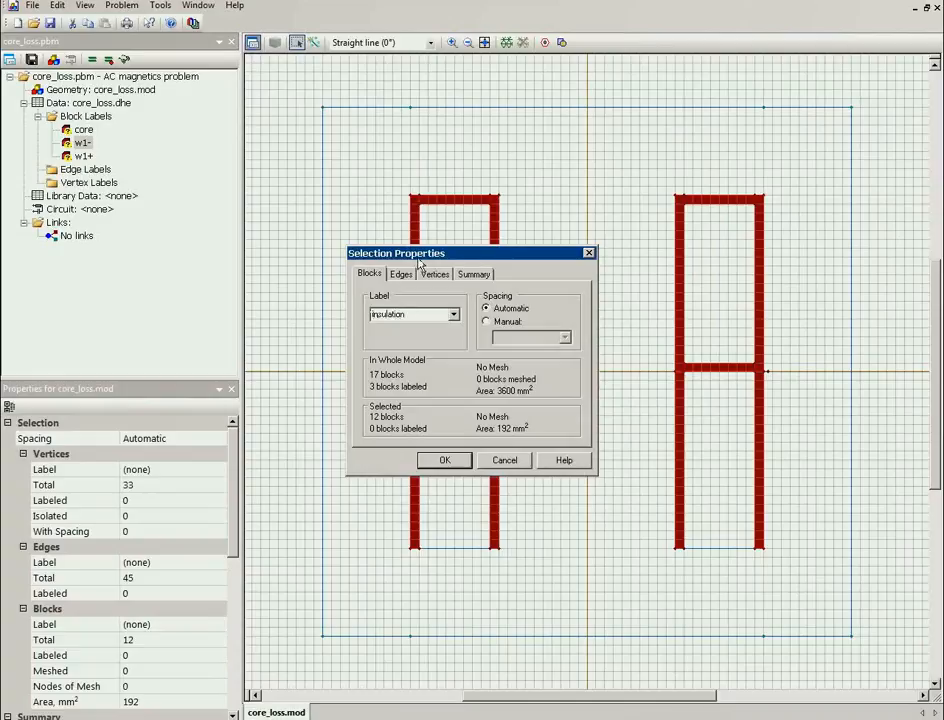
key(Return)
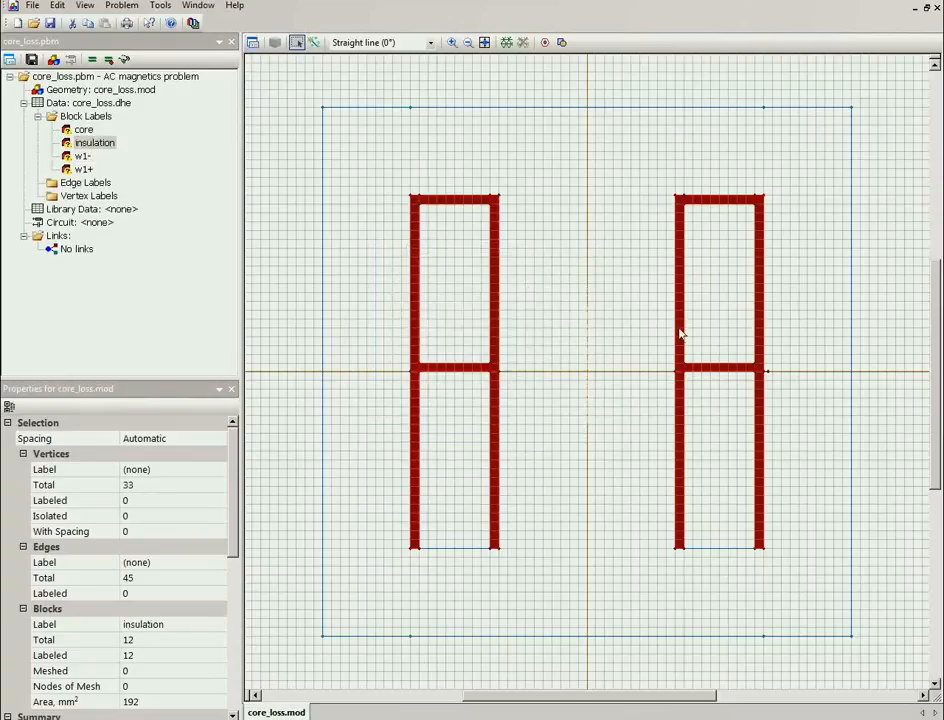
Delete the stray vertex on the y = 0 axis just outside the right window.
click(772, 378)
key(Delete)
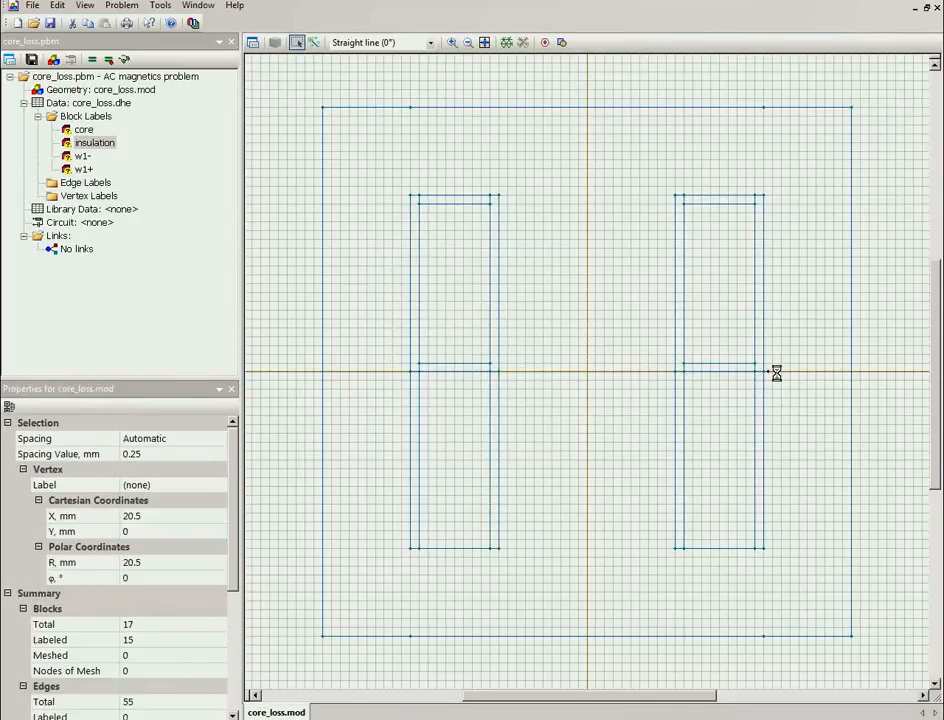
key(Return)
Assign the block label "w2+" to the lower coil block in the left window.
click(458, 433)
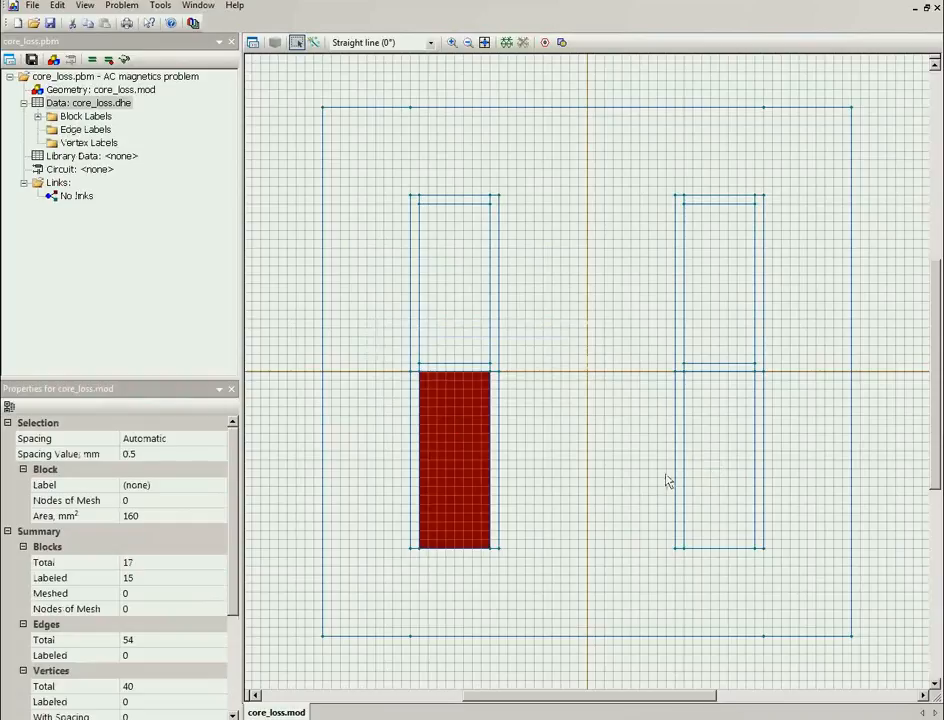
click(252, 43)
text(w2)
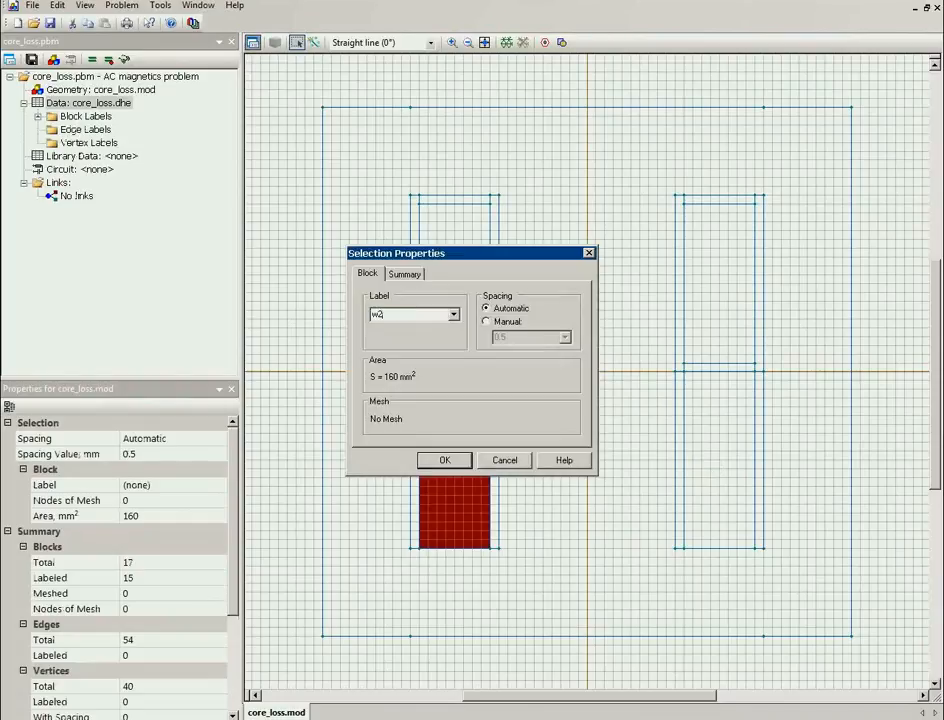
text(+)
key(Return)
Assign the block label "w2-" to the lower coil block in the right window.
click(737, 457)
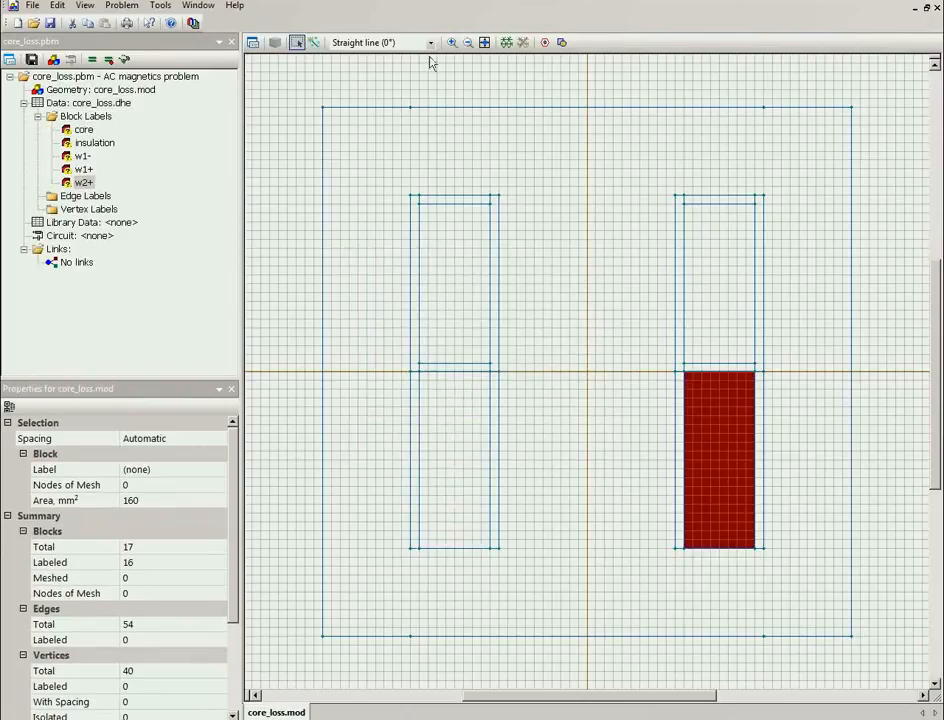
click(254, 43)
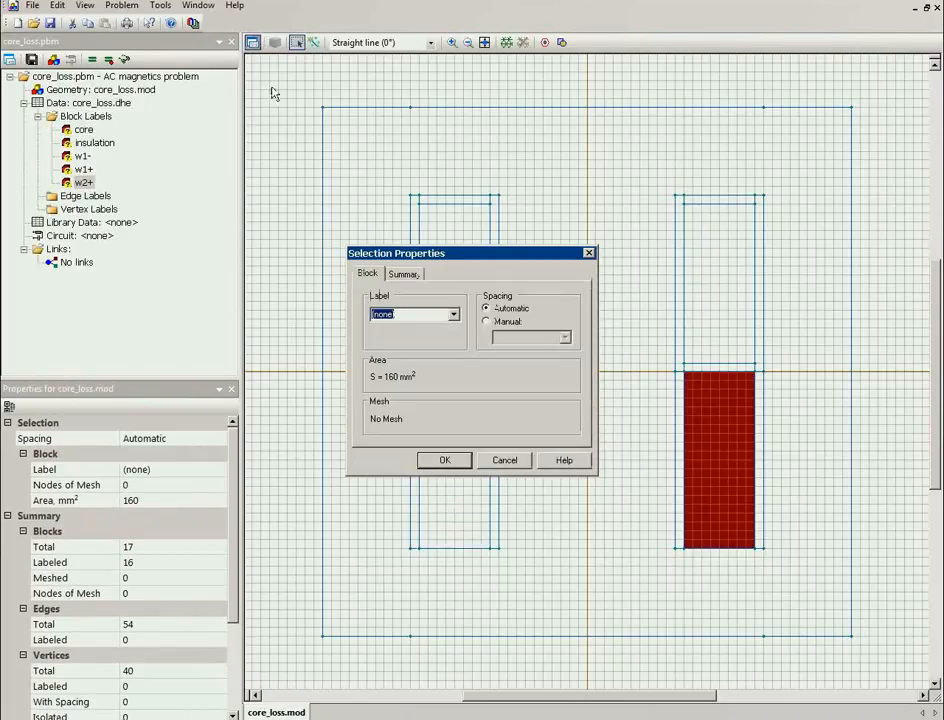
text(w2-)
key(Return)
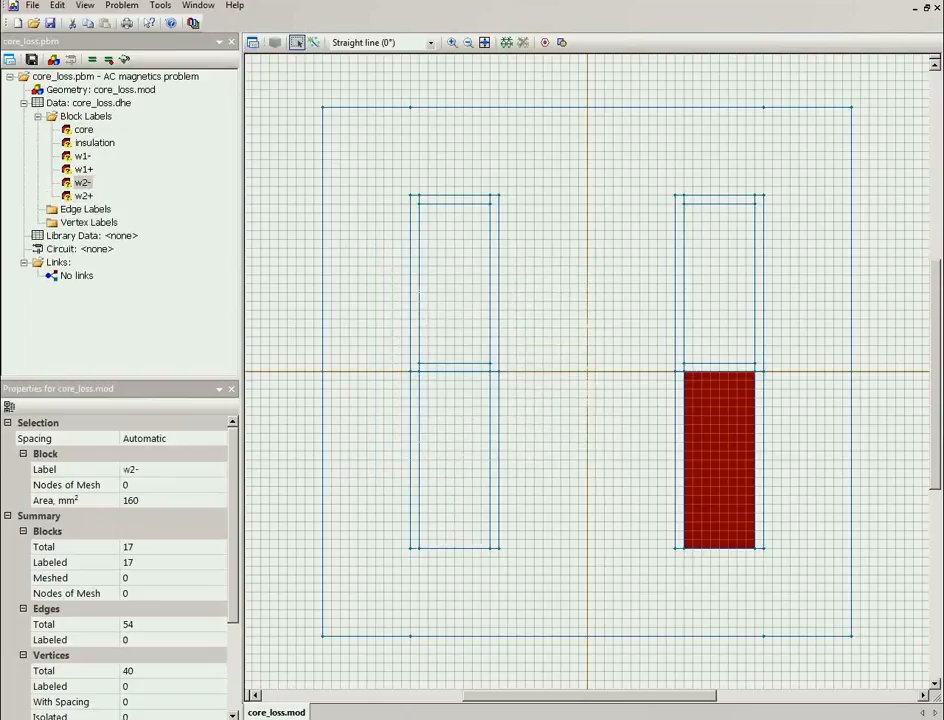
Check which regions carry the labels core, insulation, w1-, w1+, w2- and w2+ by highlighting each one.
click(80, 130)
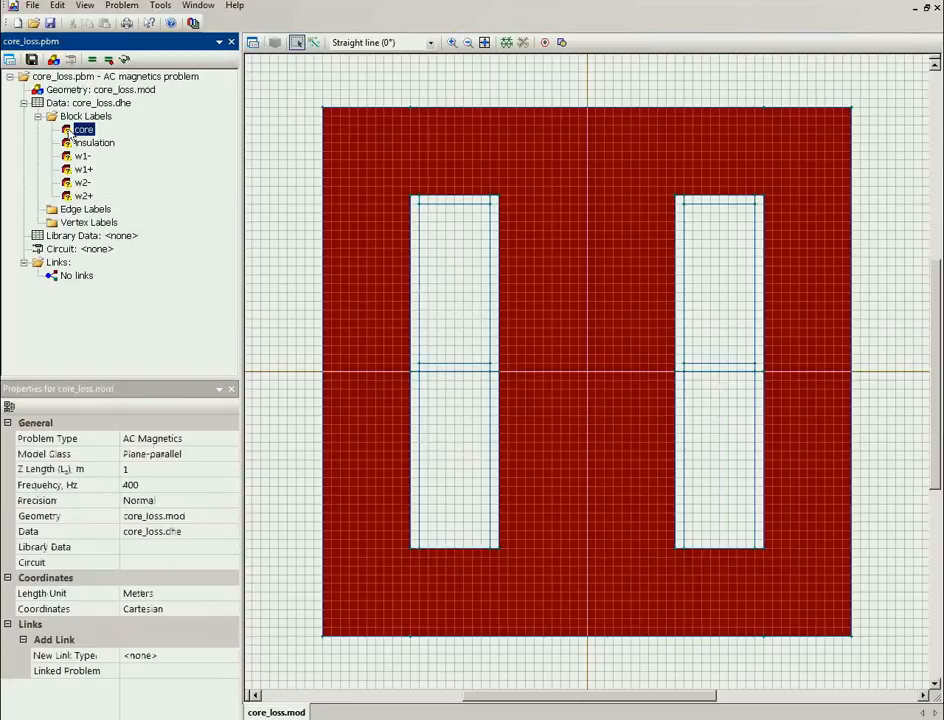
click(74, 146)
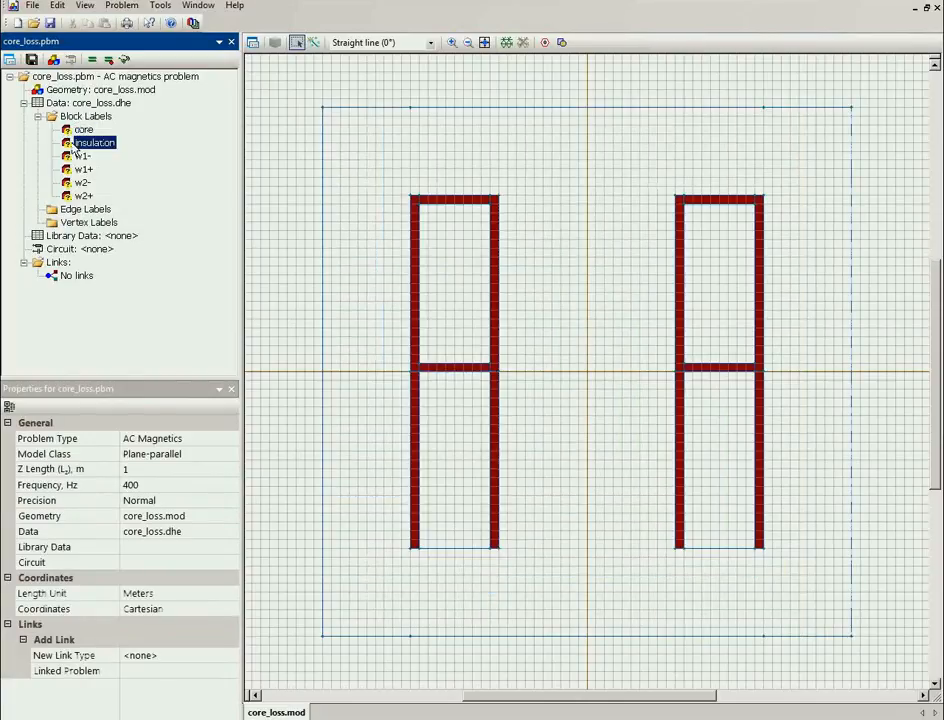
click(80, 157)
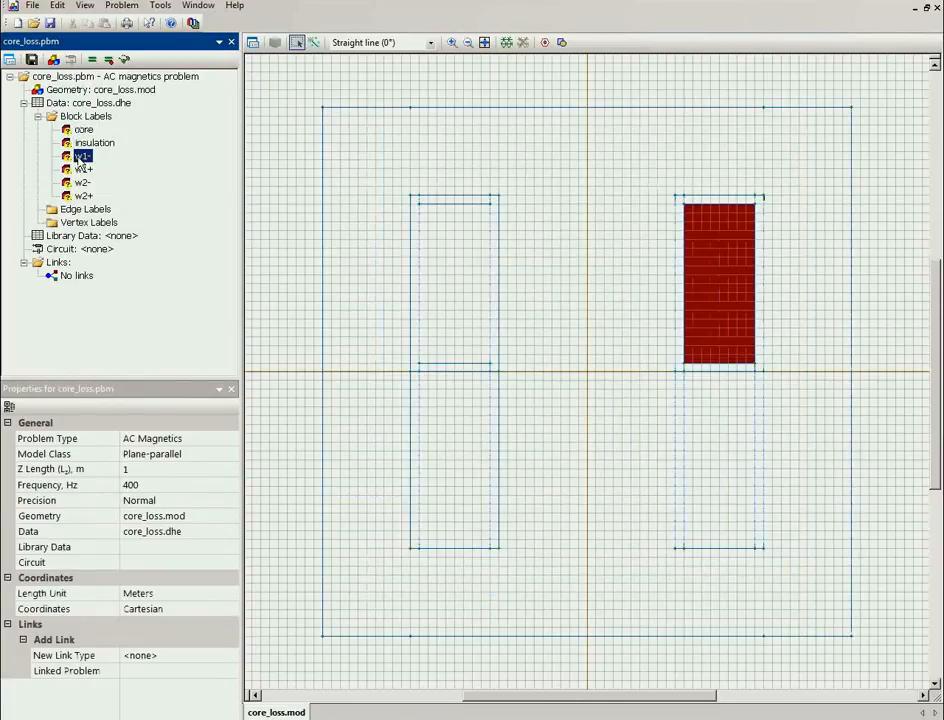
click(84, 170)
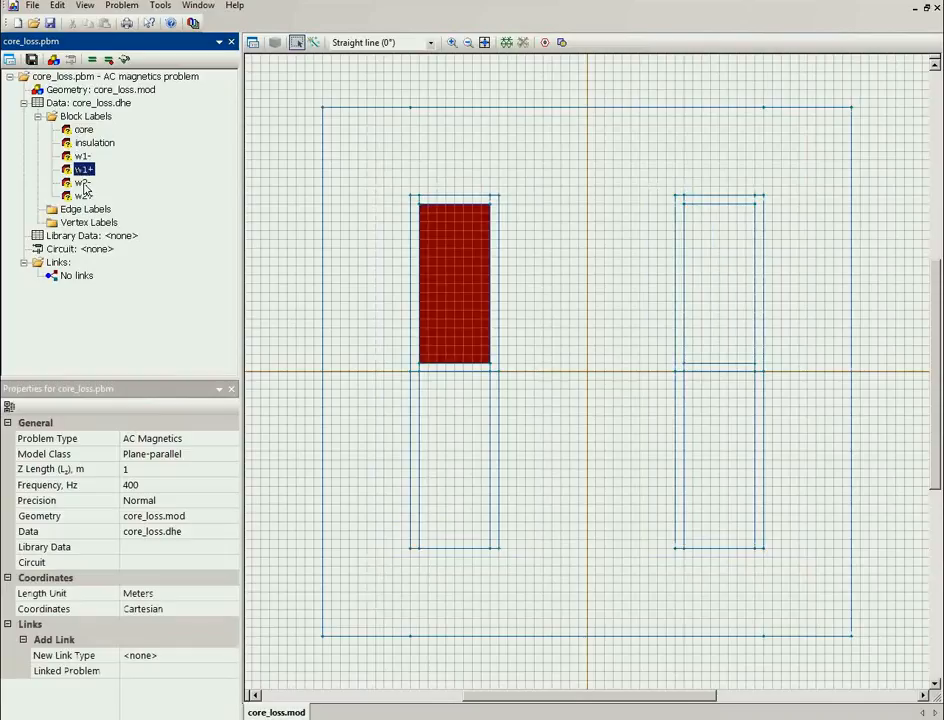
click(83, 183)
click(84, 196)
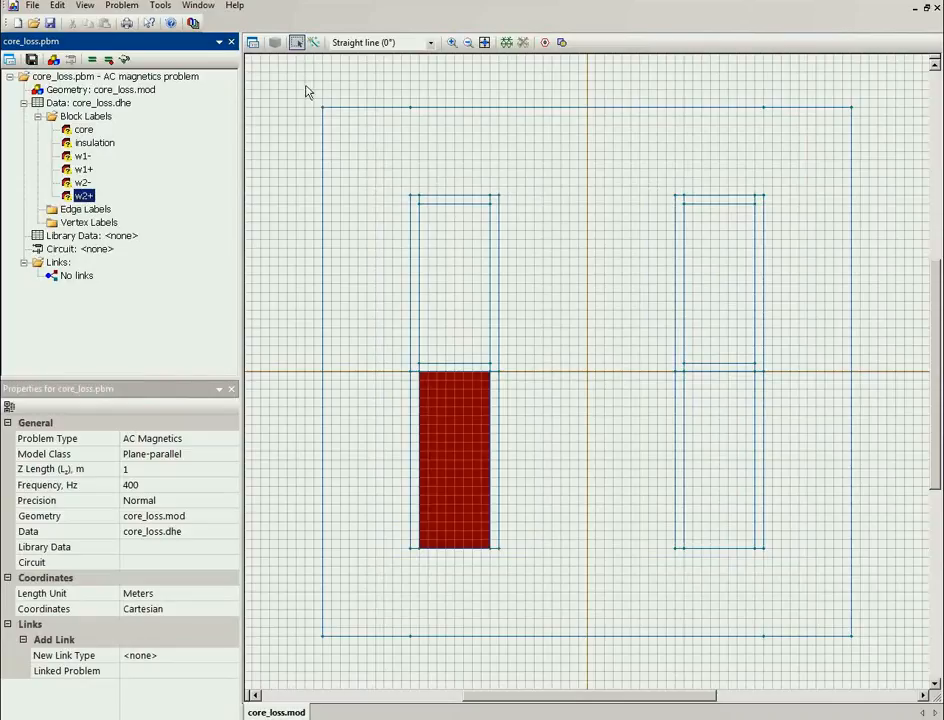
Assign the edge label "zero flux" to all outer boundary edges of the core.
drag(316, 84, 337, 643)
drag(295, 609, 863, 652)
drag(842, 101, 316, 122)
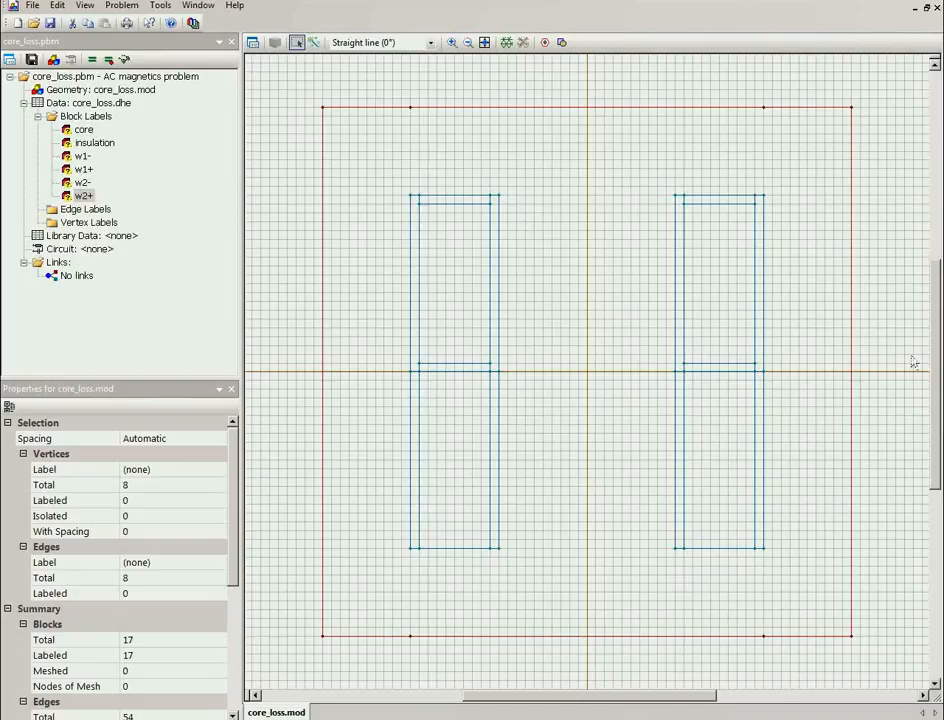
click(255, 44)
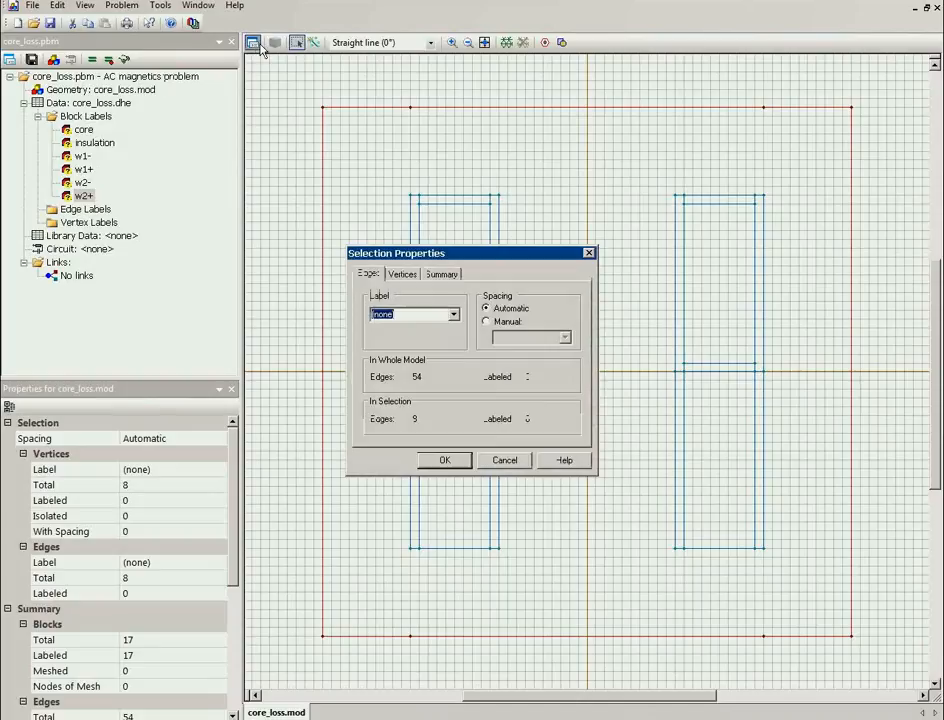
text(zero flux)
key(Return)
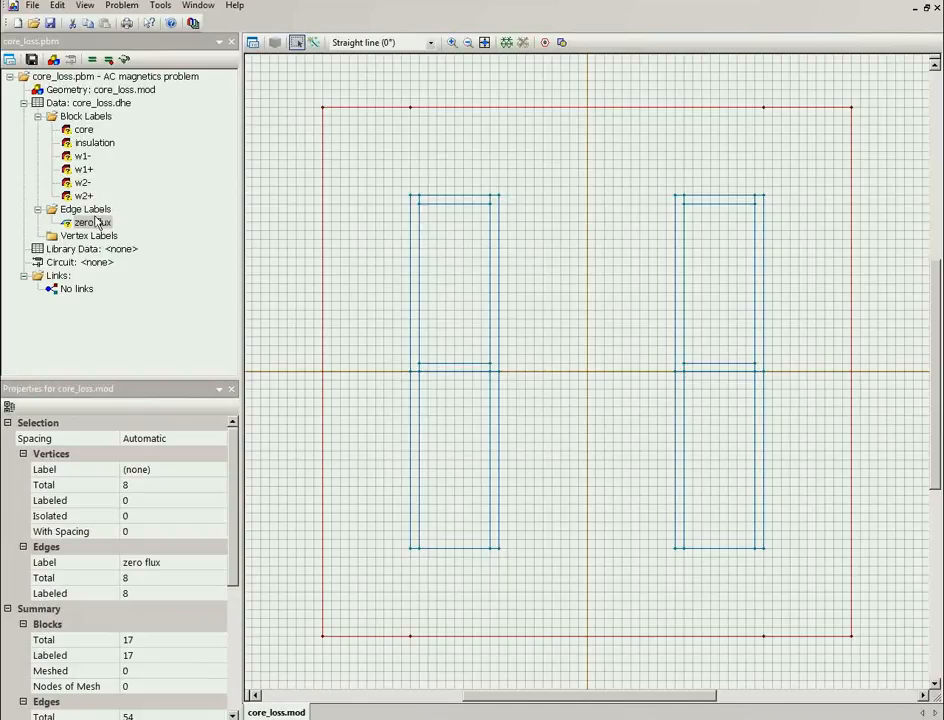
Set the relative permeability of the insulation block label to 1.
click(84, 129)
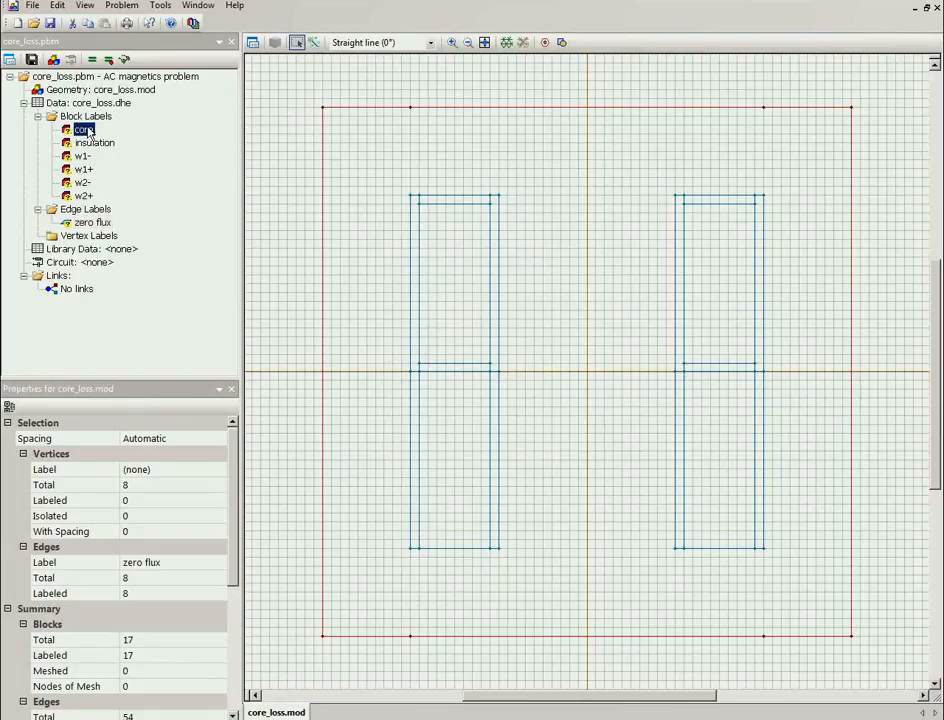
click(89, 144)
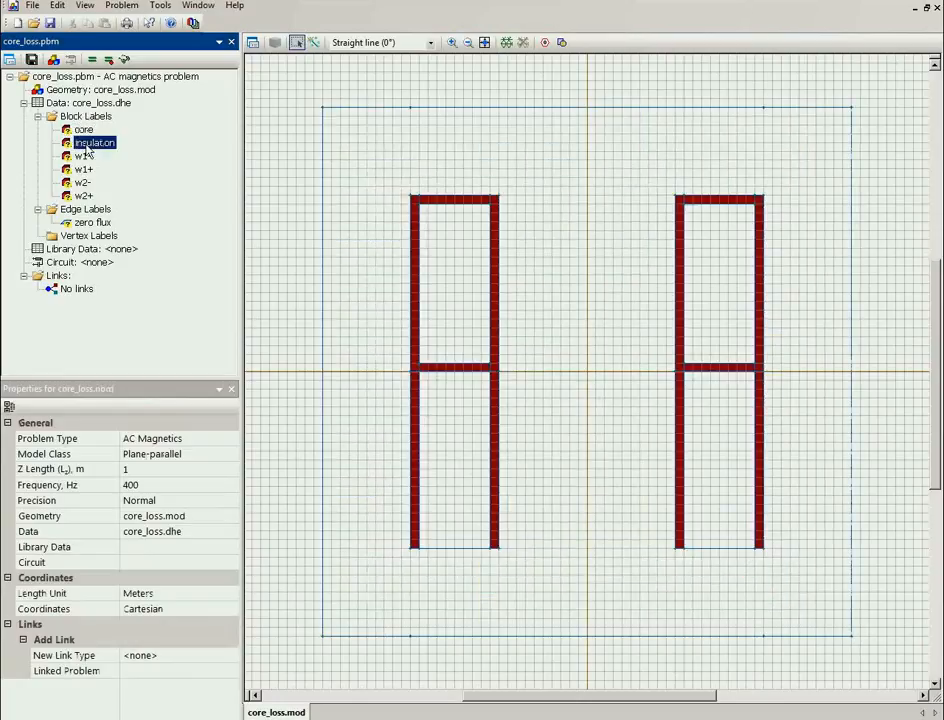
double_click(87, 145)
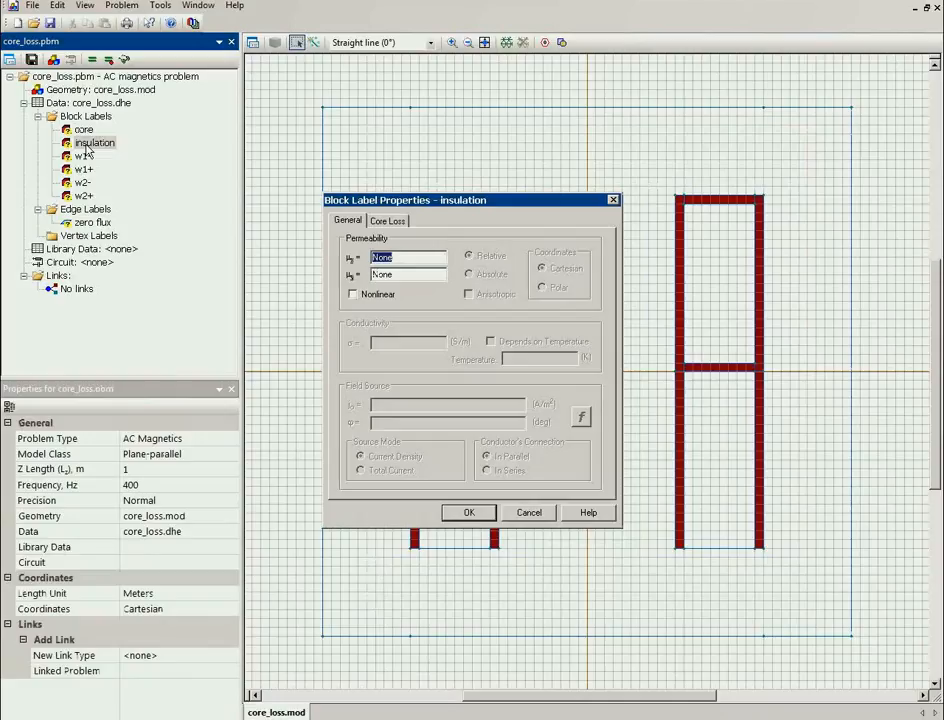
text(1)
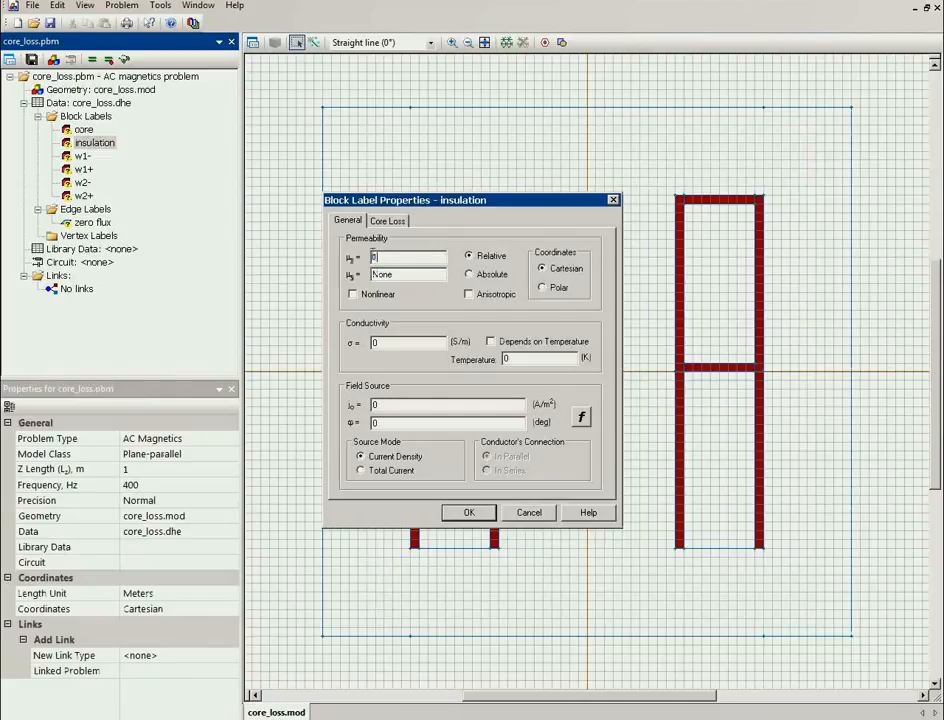
click(444, 516)
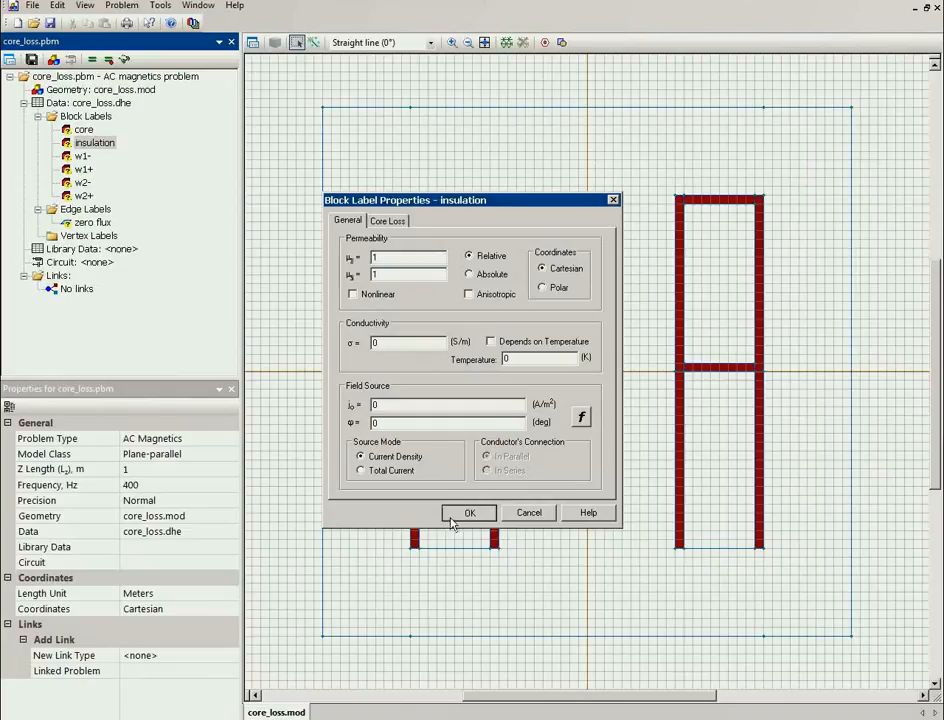
Accept the insulation properties and set the relative permeability of the w2- block label to 1.
click(451, 518)
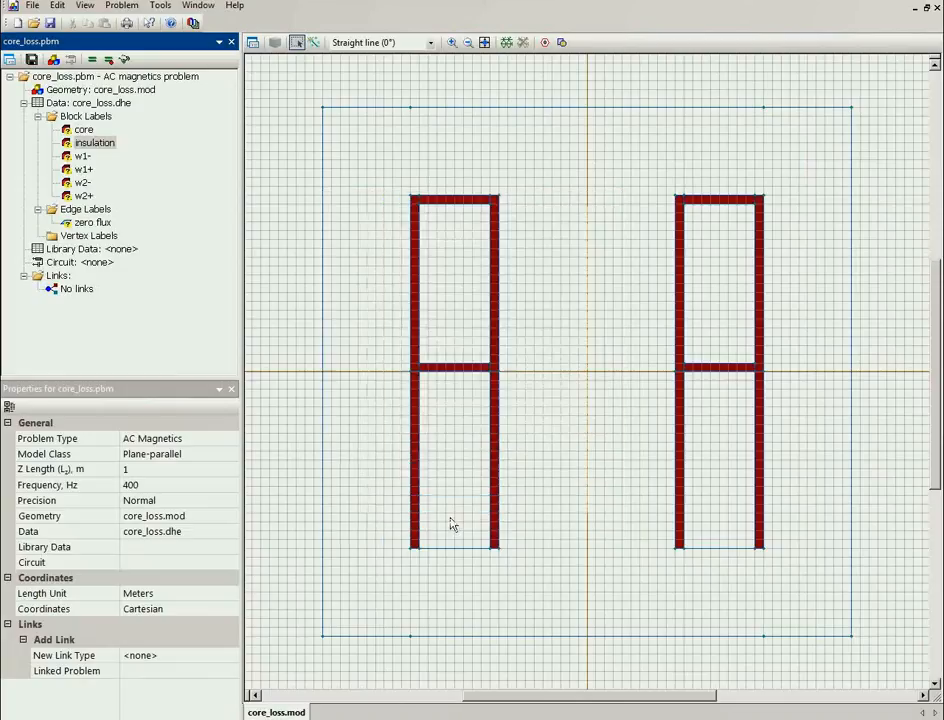
click(80, 183)
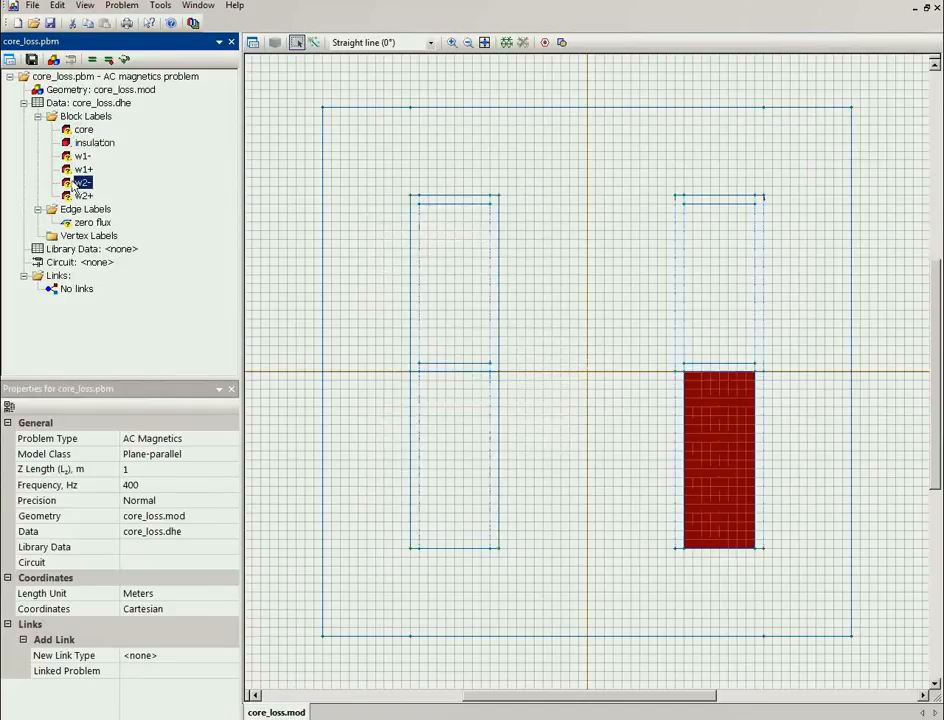
double_click(78, 183)
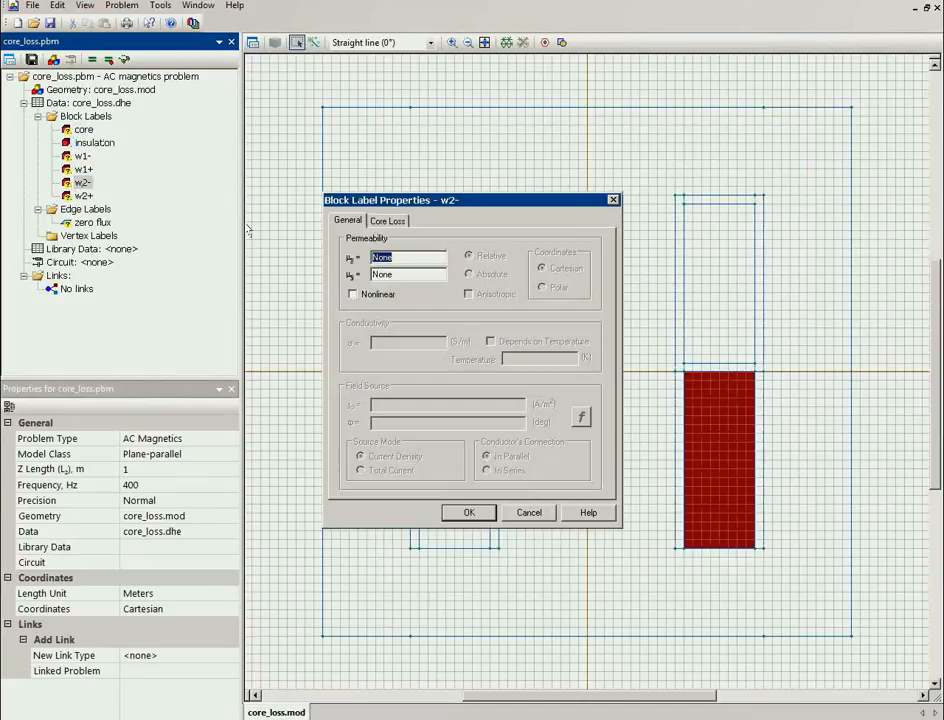
text(1)
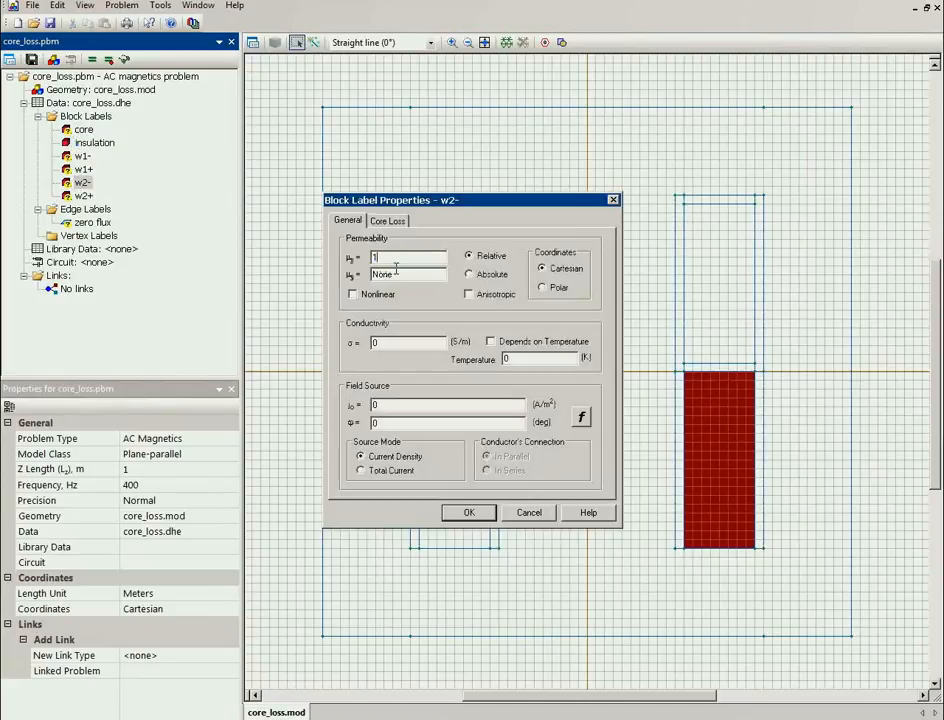
click(475, 513)
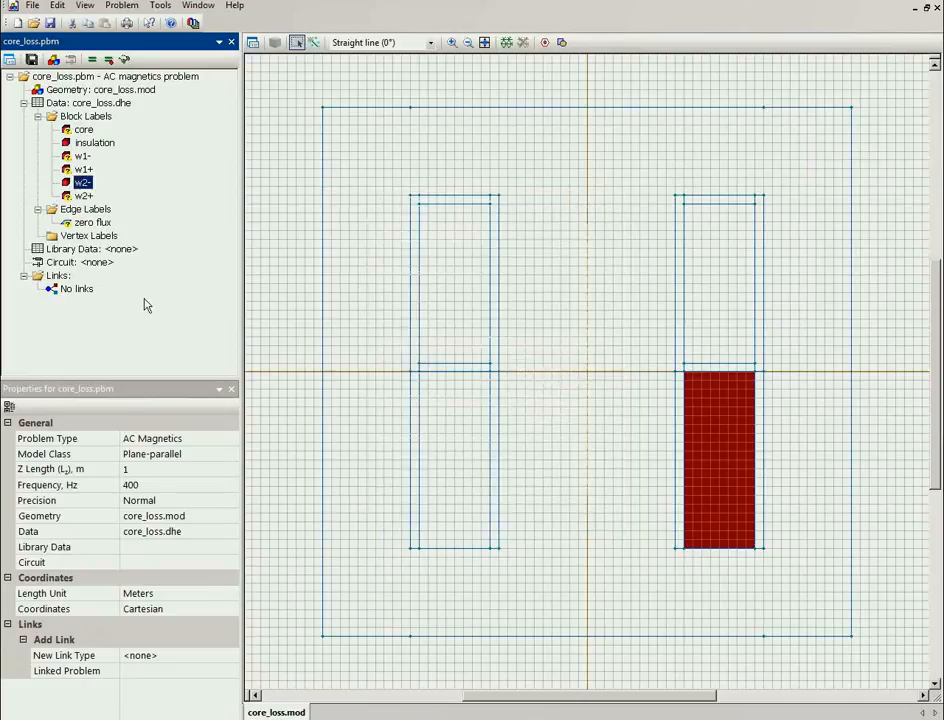
Set the relative permeability of the w2+ block label to 1.
double_click(84, 196)
text(1)
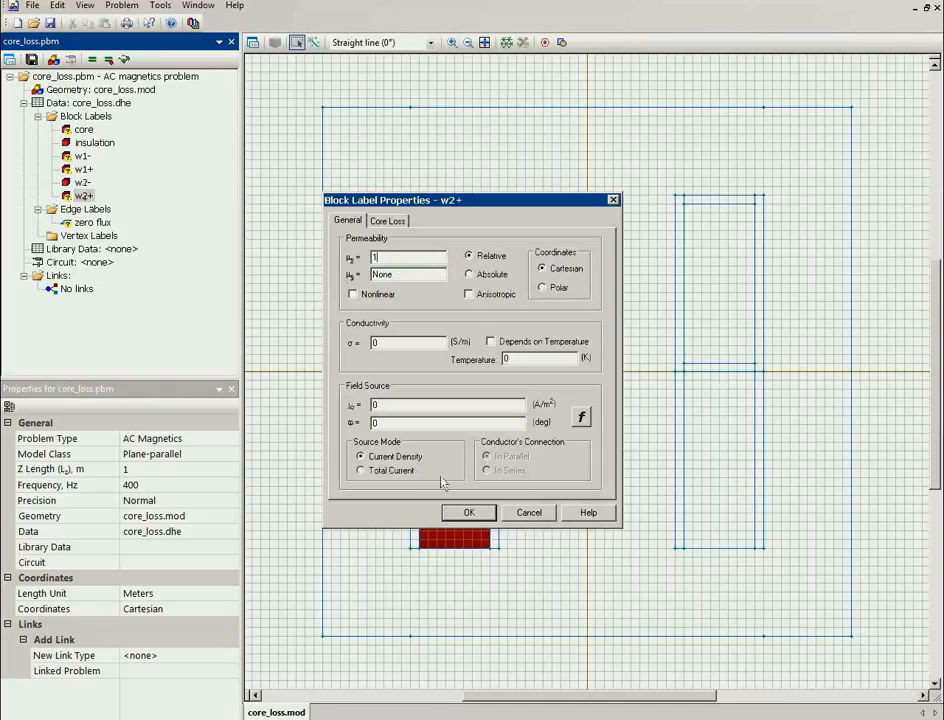
click(463, 514)
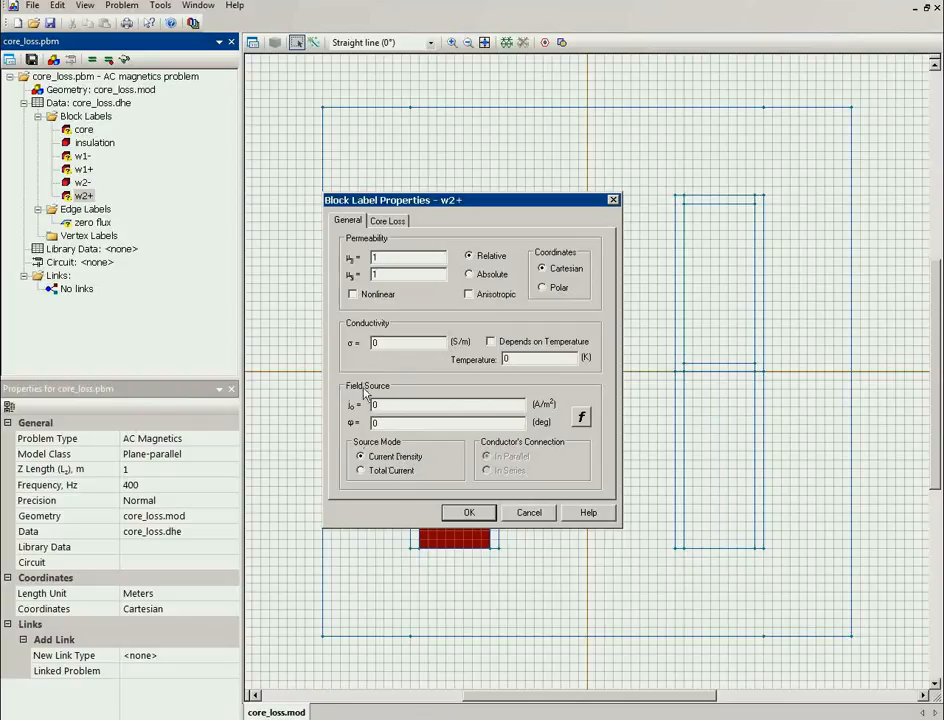
click(472, 514)
click(124, 195)
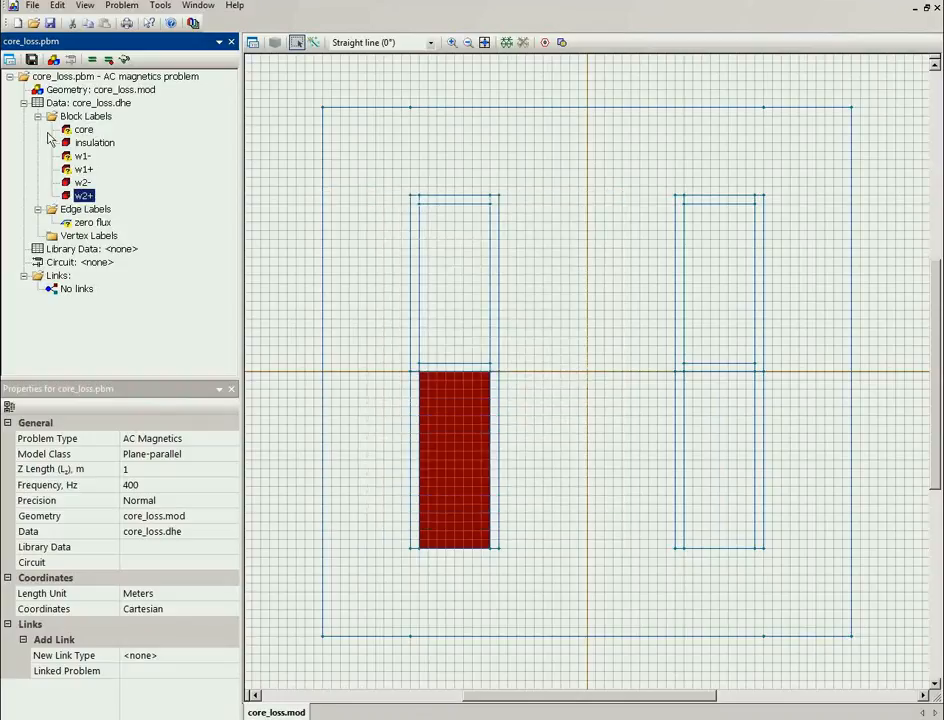
Set the relative permeability of the w1+ block label to 1 and change its field source mode to total current.
click(80, 170)
double_click(80, 170)
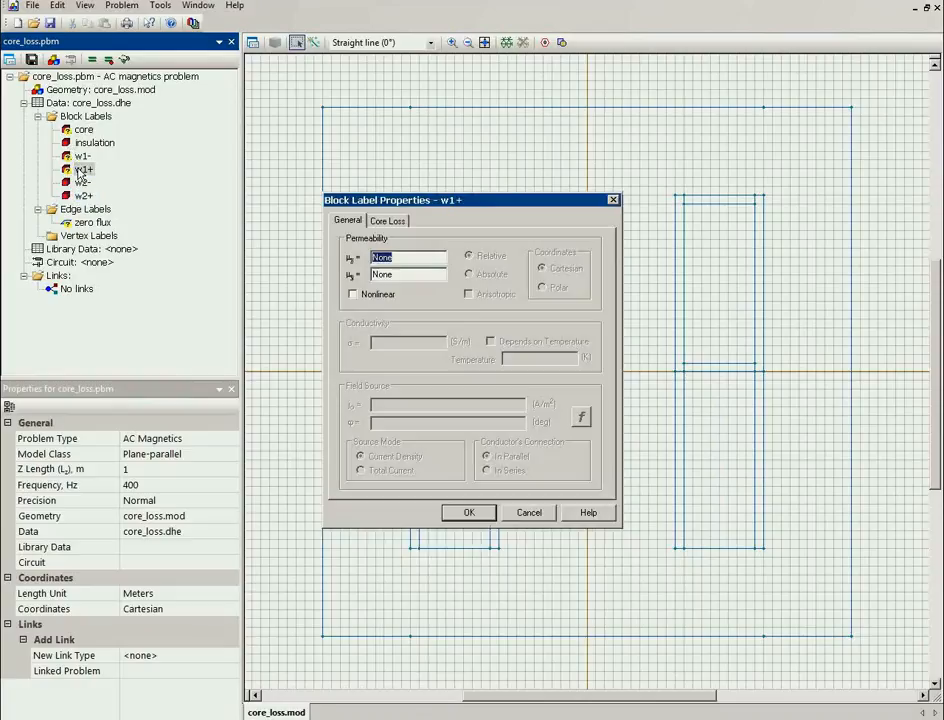
text(1)
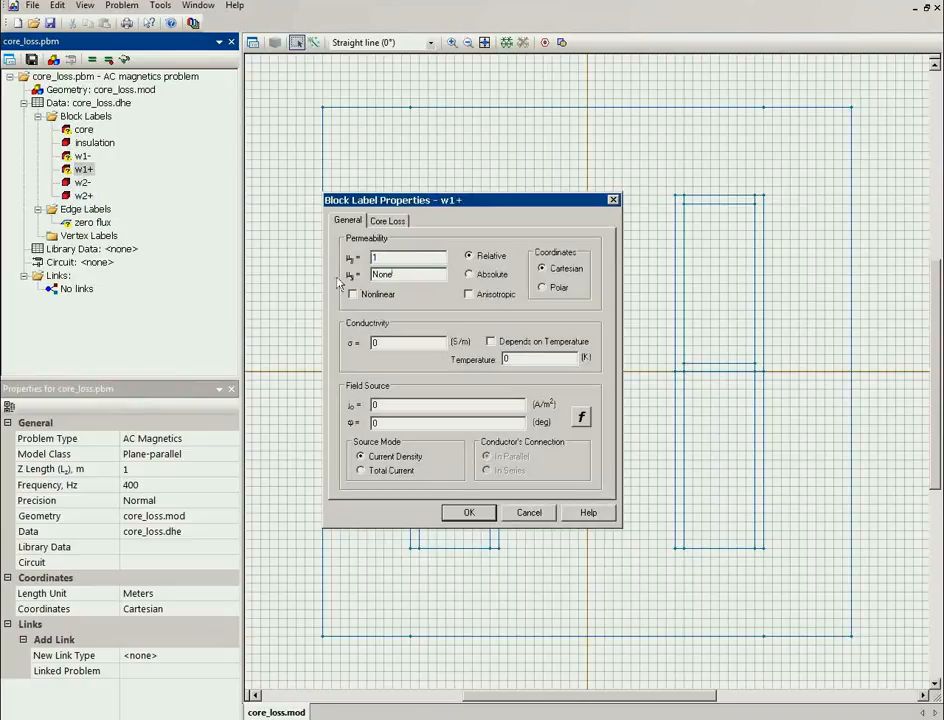
text(1)
click(372, 473)
drag(385, 405, 341, 406)
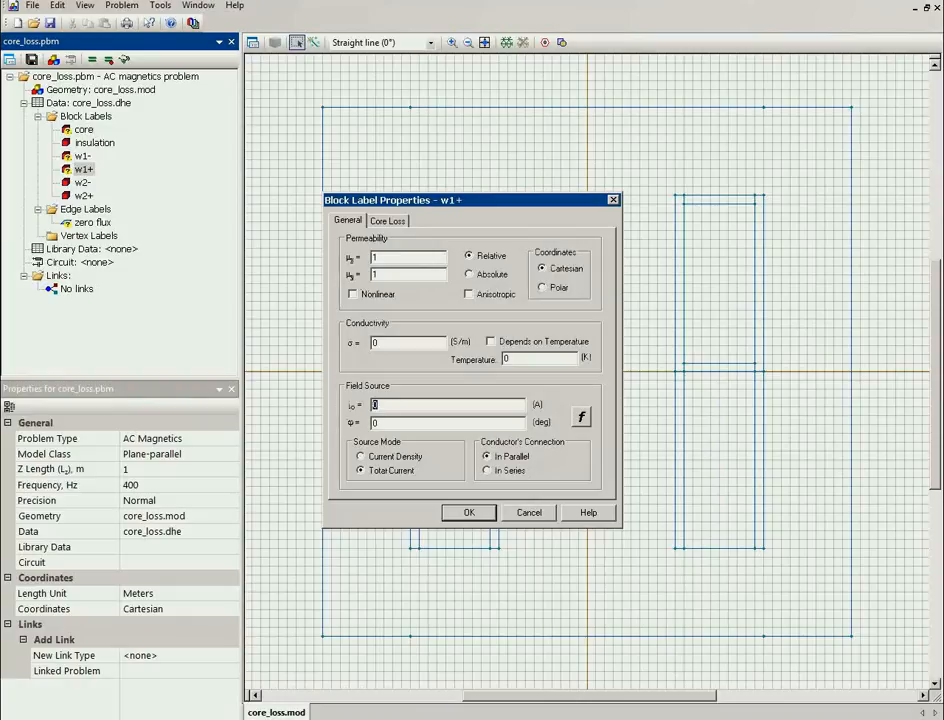
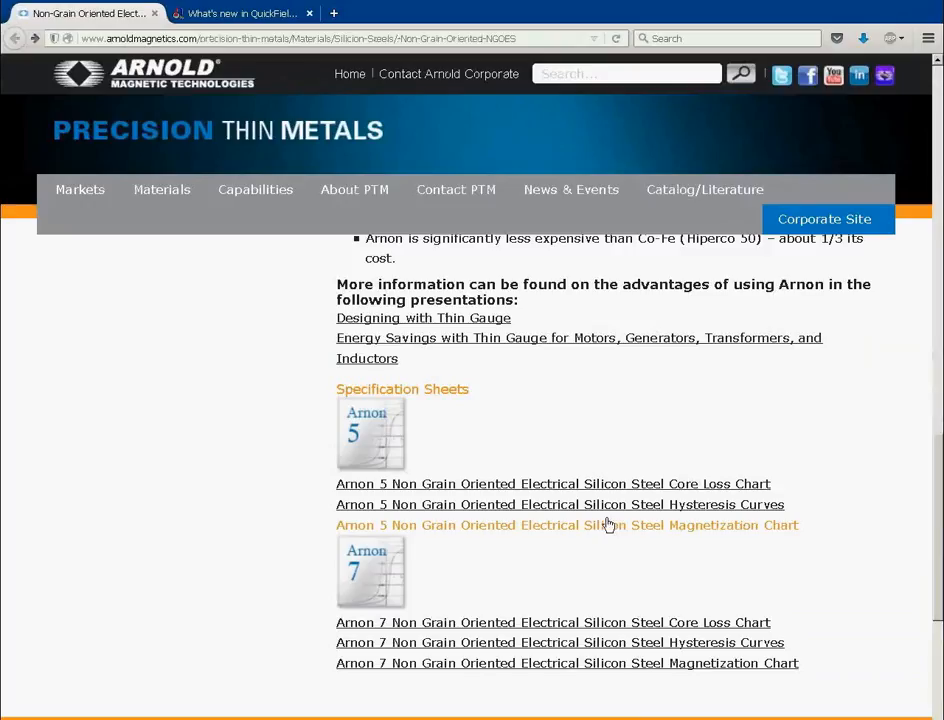
Open the Arnon 5 magnetization chart on the Arnold website, and switch to the Notepad table of digitized curve points.
click(608, 525)
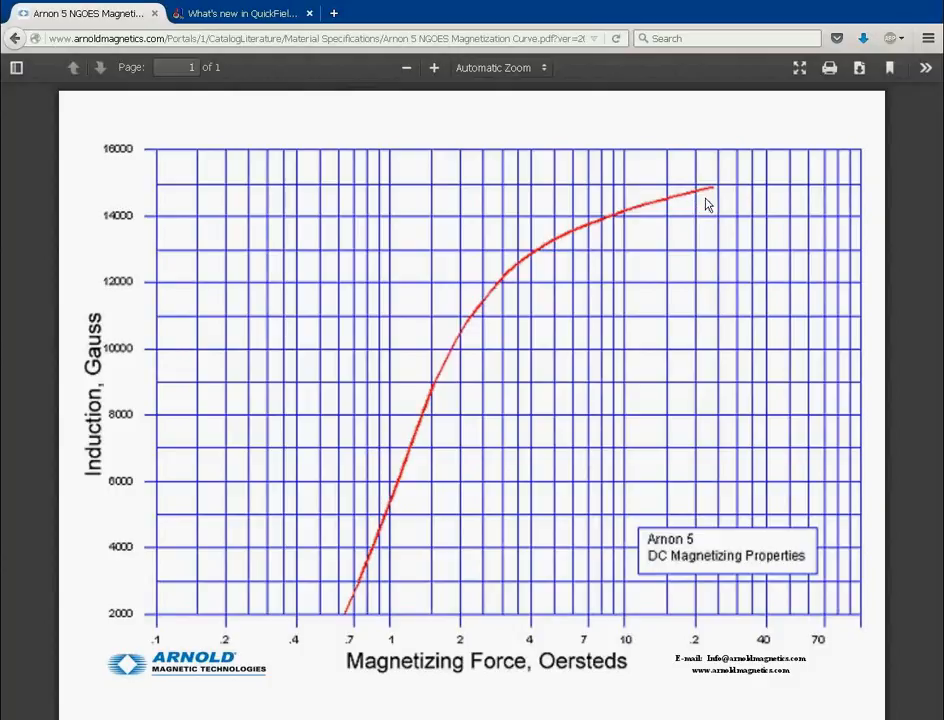
key(alt+Tab)
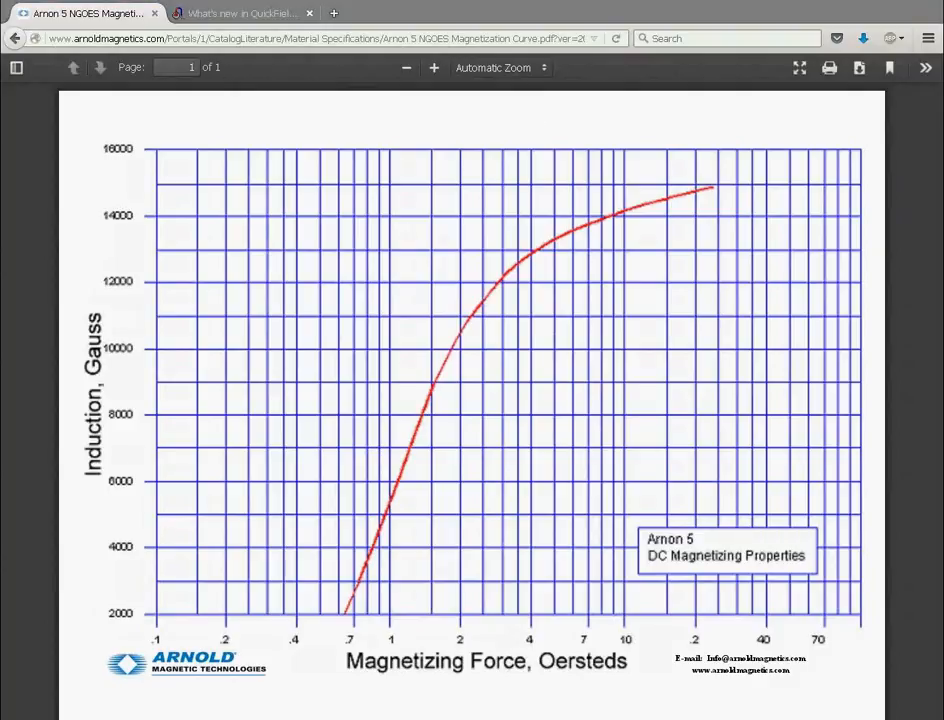
click(362, 216)
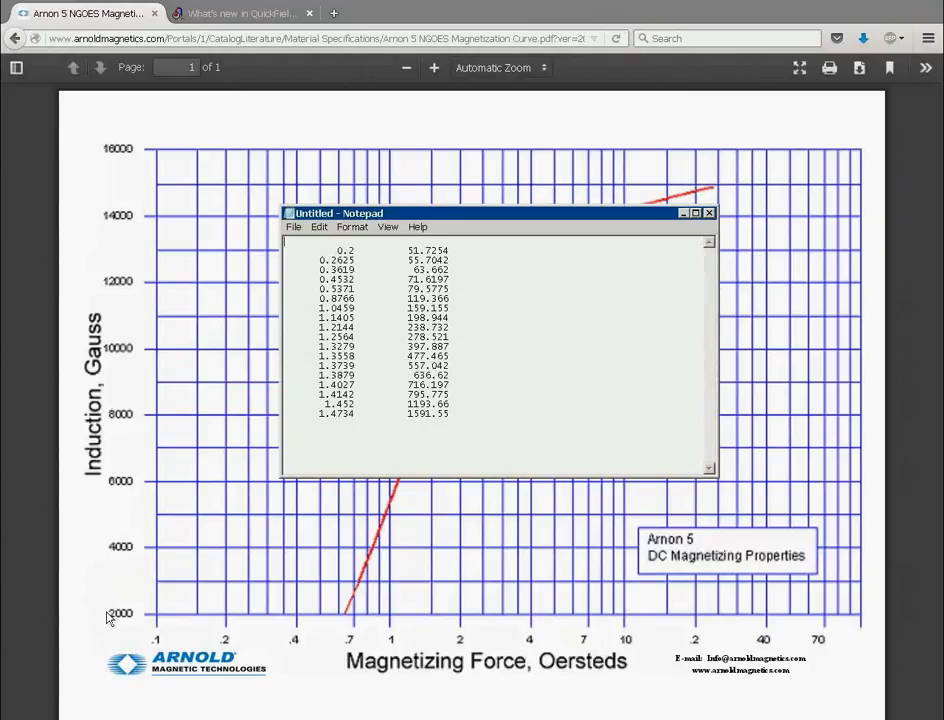
Add the unit headings "T" and "A/m" above the two columns of curve data.
drag(355, 250, 337, 250)
click(331, 241)
text(T		A/m)
drag(408, 250, 449, 251)
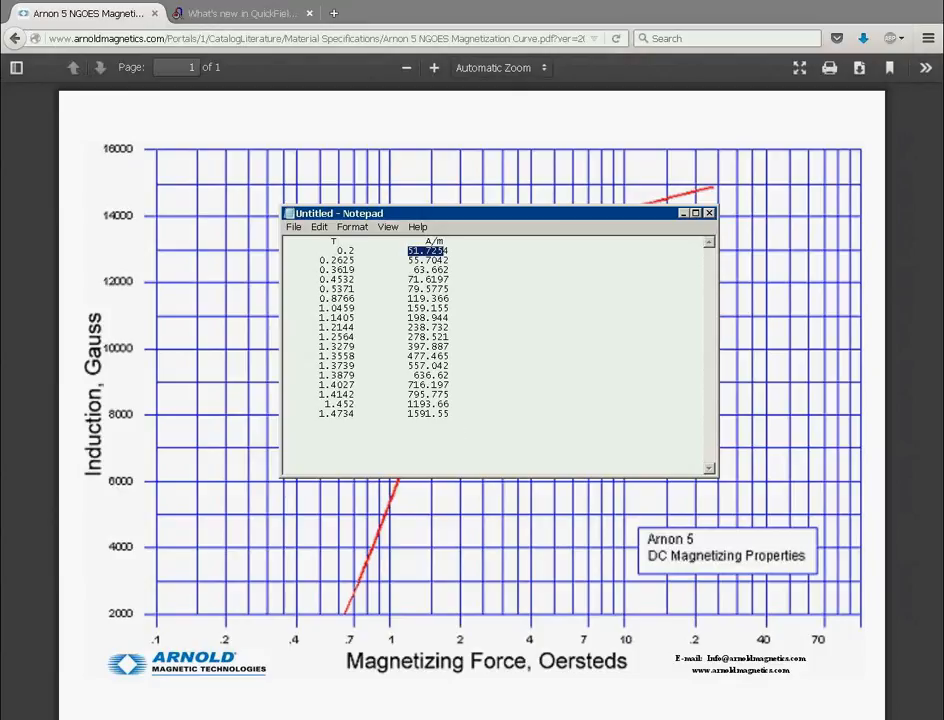
Copy all curve points from Notepad into the core label's B-H curve table in QuickField, and put both the curve editor and Notepad away.
key(alt+Tab)
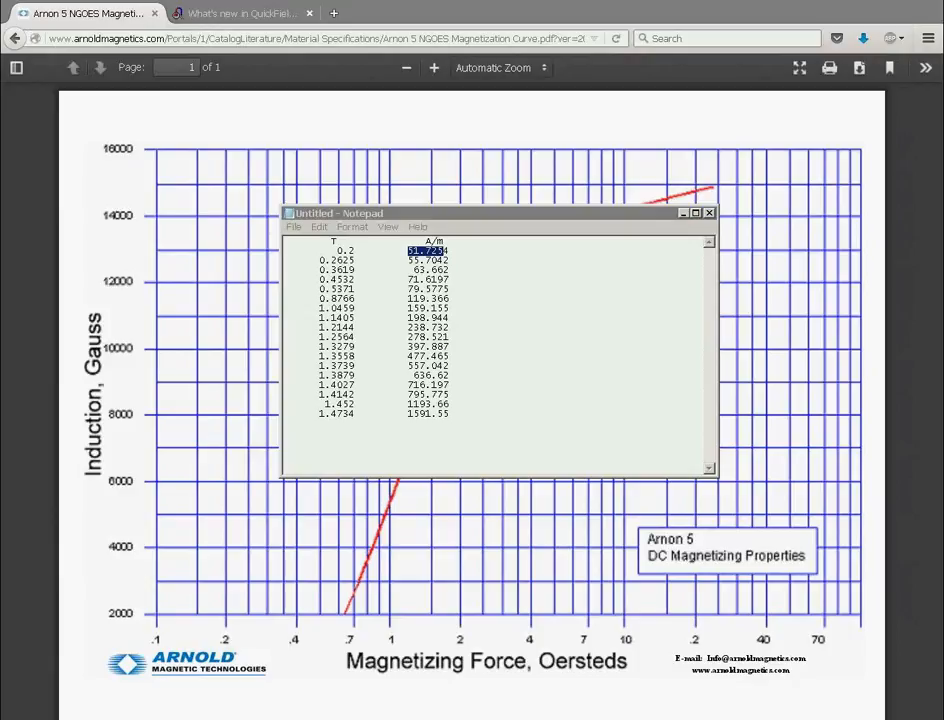
key(alt+Tab)
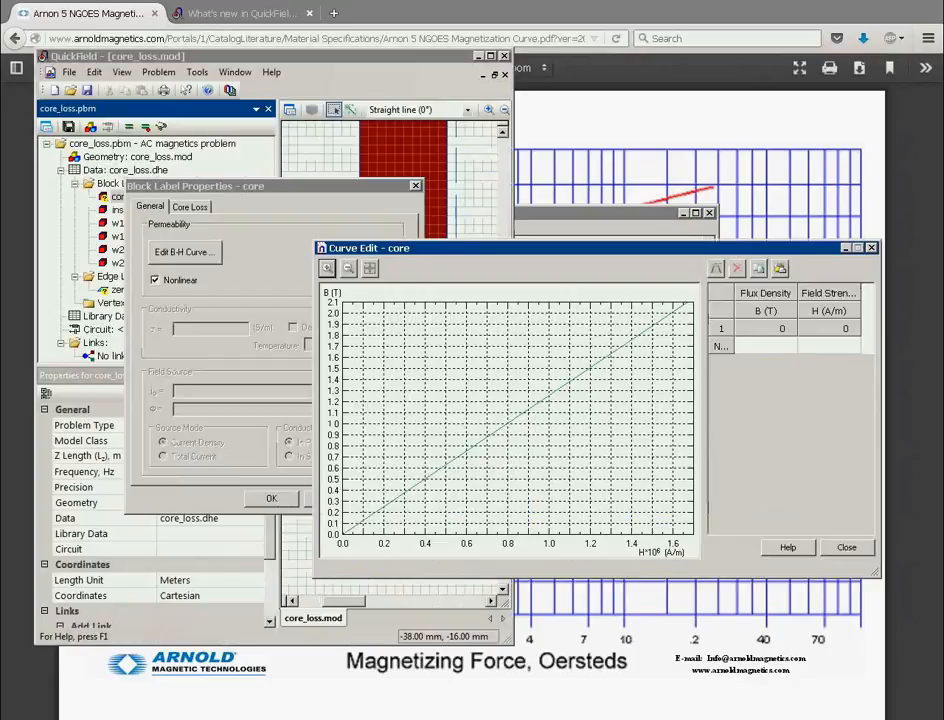
click(567, 219)
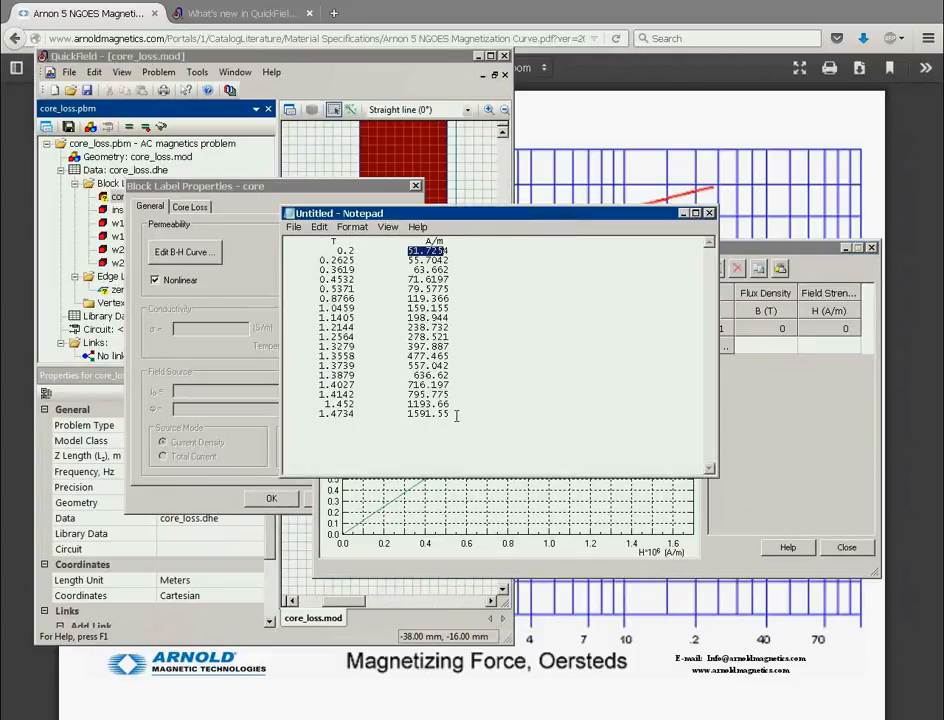
drag(456, 415, 270, 255)
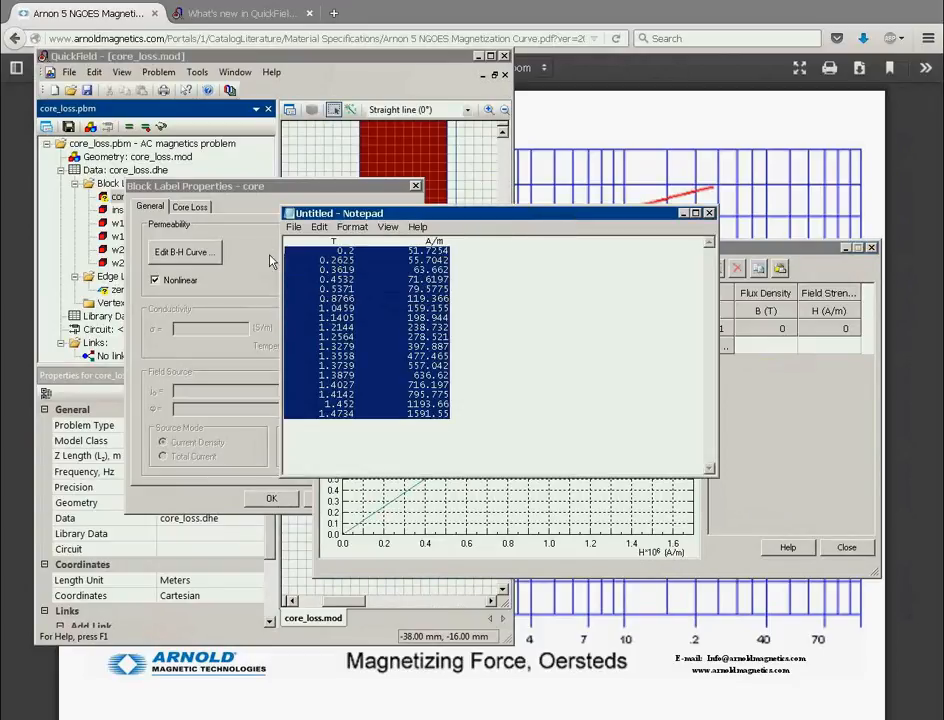
click(787, 345)
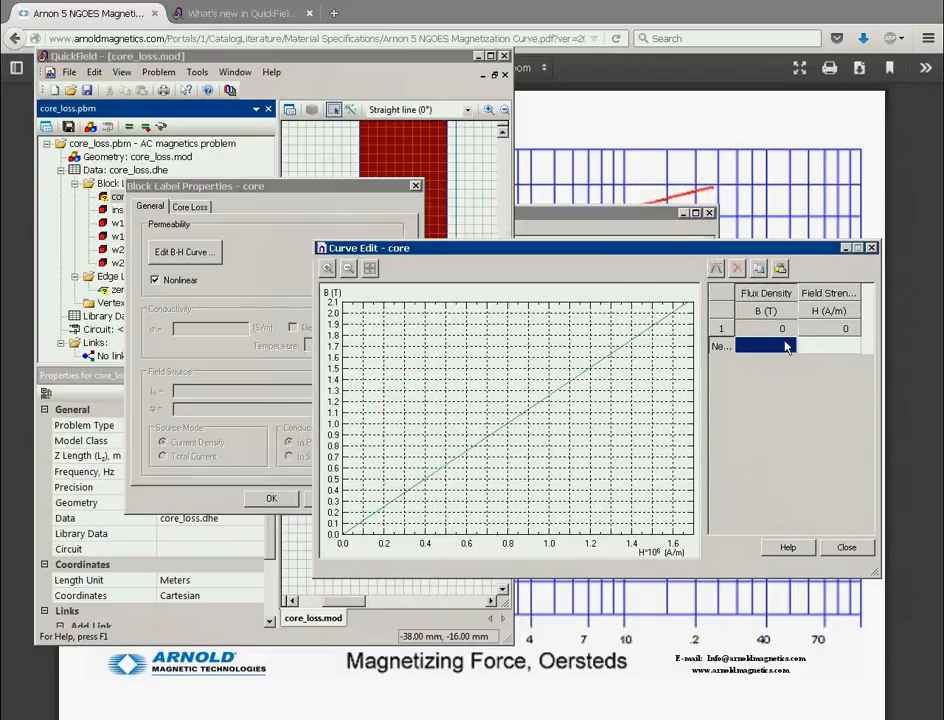
key(ctrl+v)
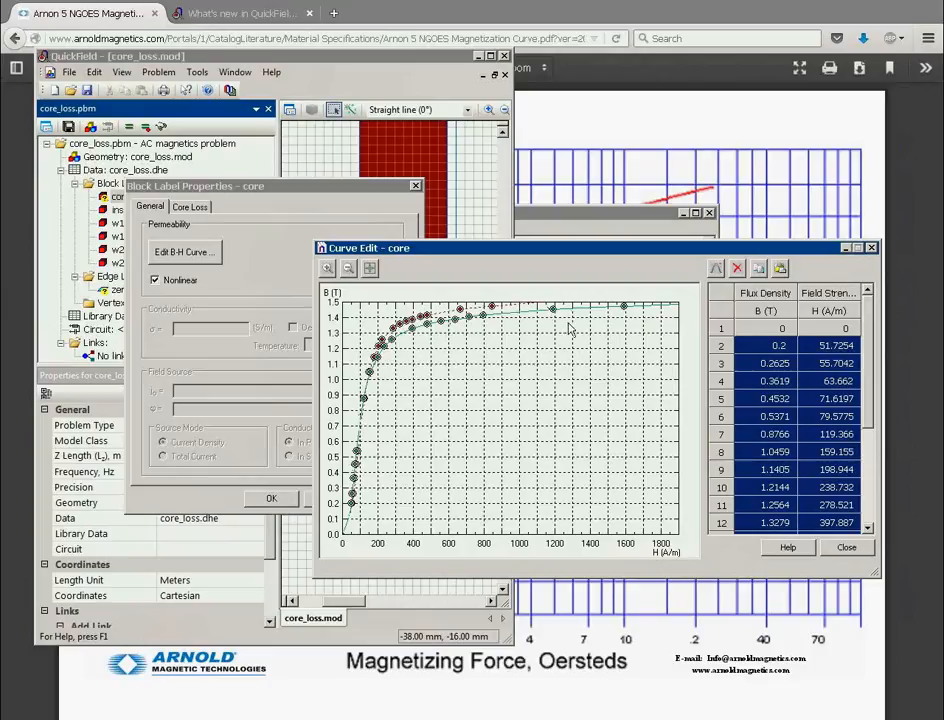
click(842, 549)
click(632, 317)
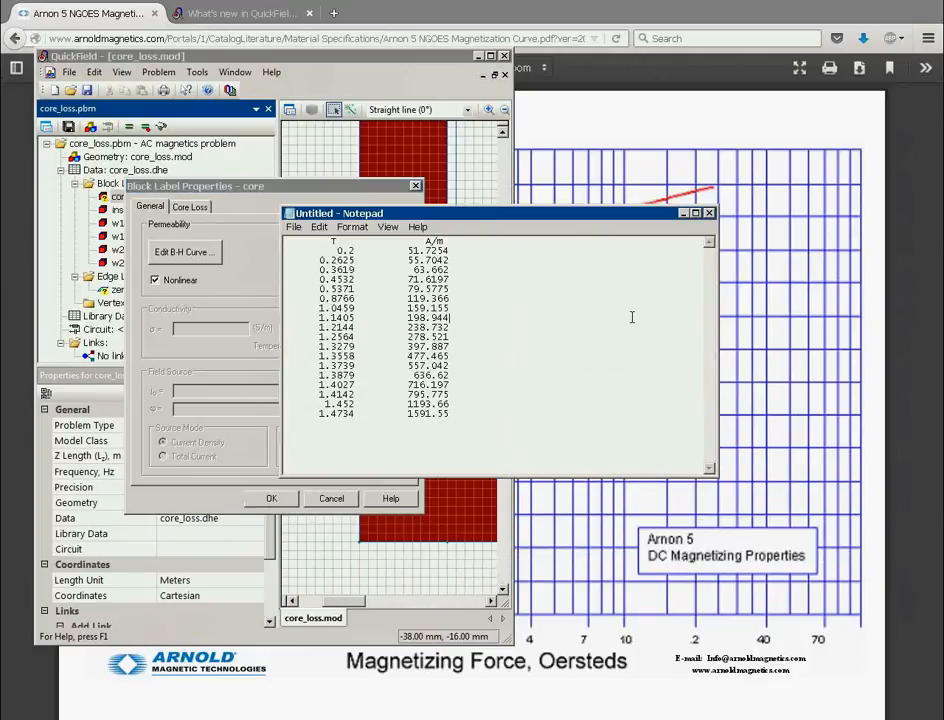
click(683, 214)
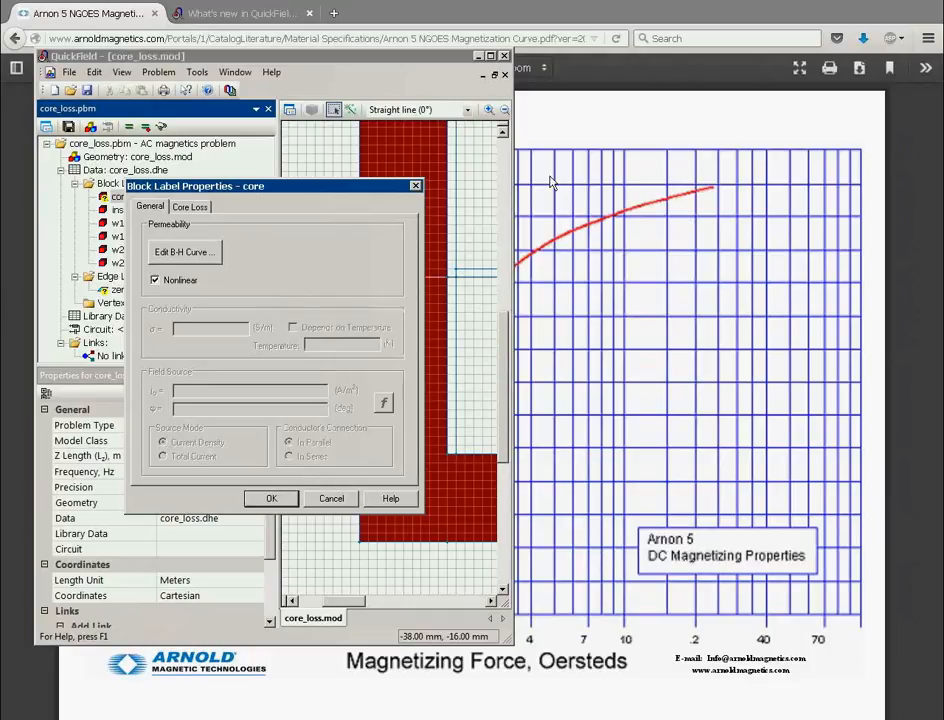
Display the core label's core loss coefficients, and open the Arnon 5 core loss chart on the Arnold website.
click(190, 207)
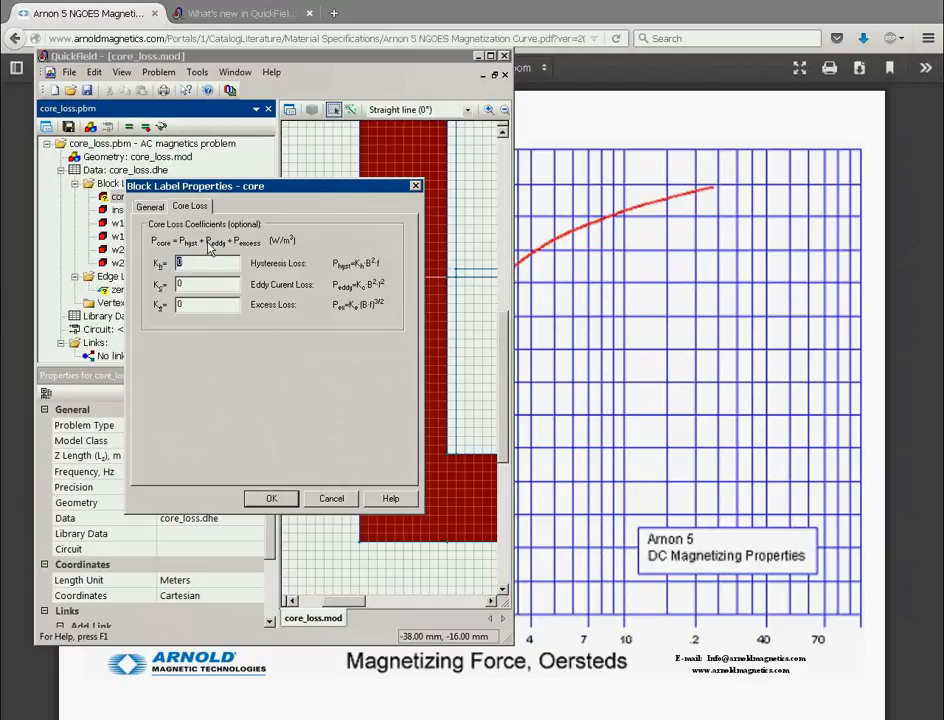
click(337, 6)
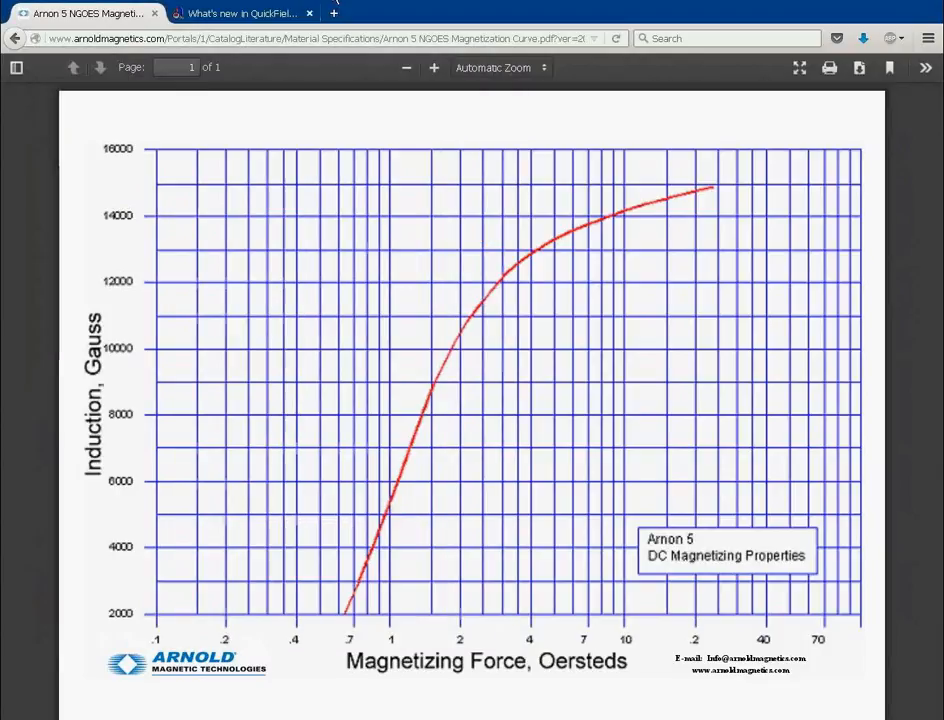
click(14, 38)
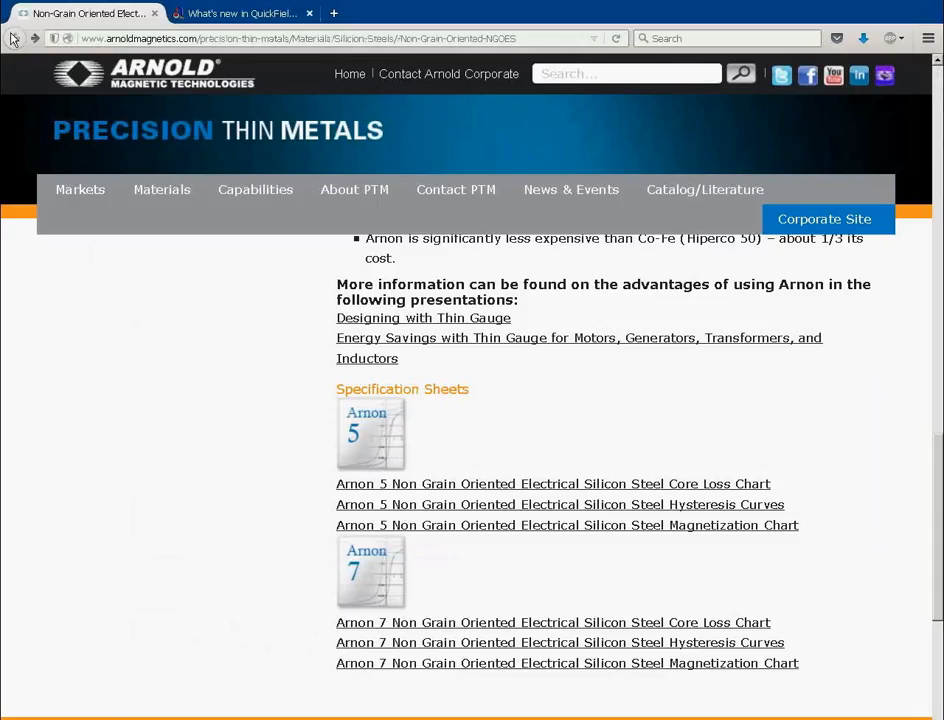
click(632, 490)
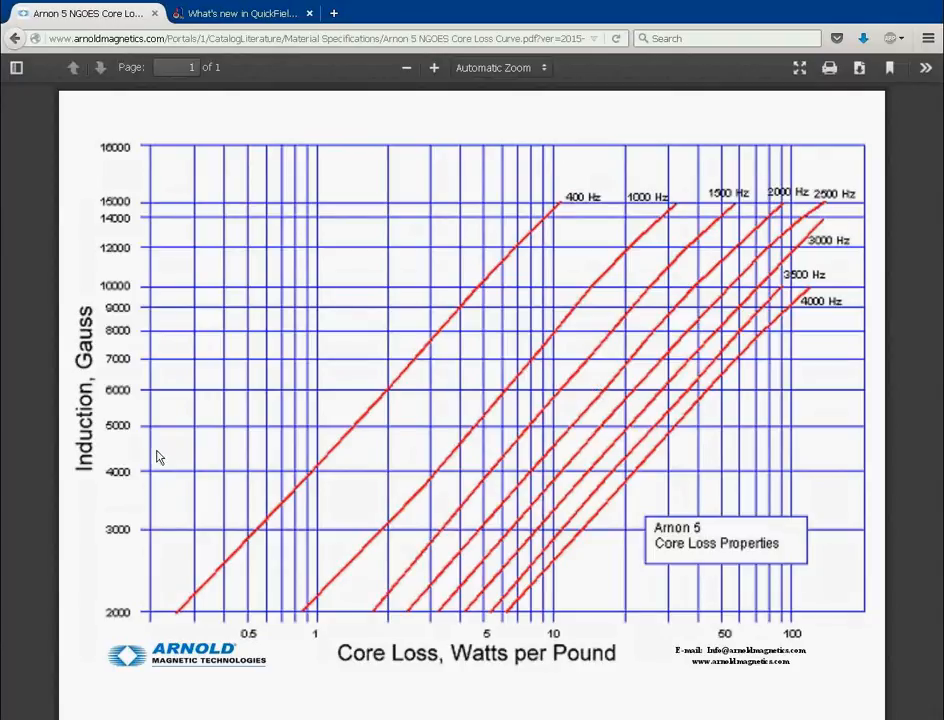
Switch to the Excel workbook and examine the Arnon5 sheet's loss data and the formula converting W/lb to W/m³.
key(alt+Tab)
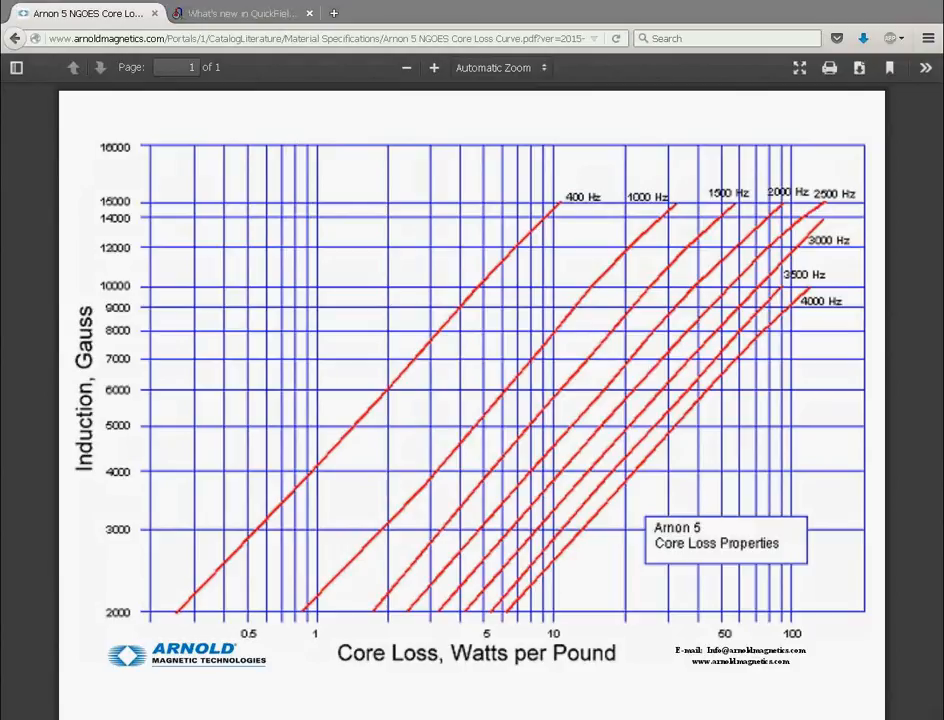
key(alt+Tab)
double_click(405, 113)
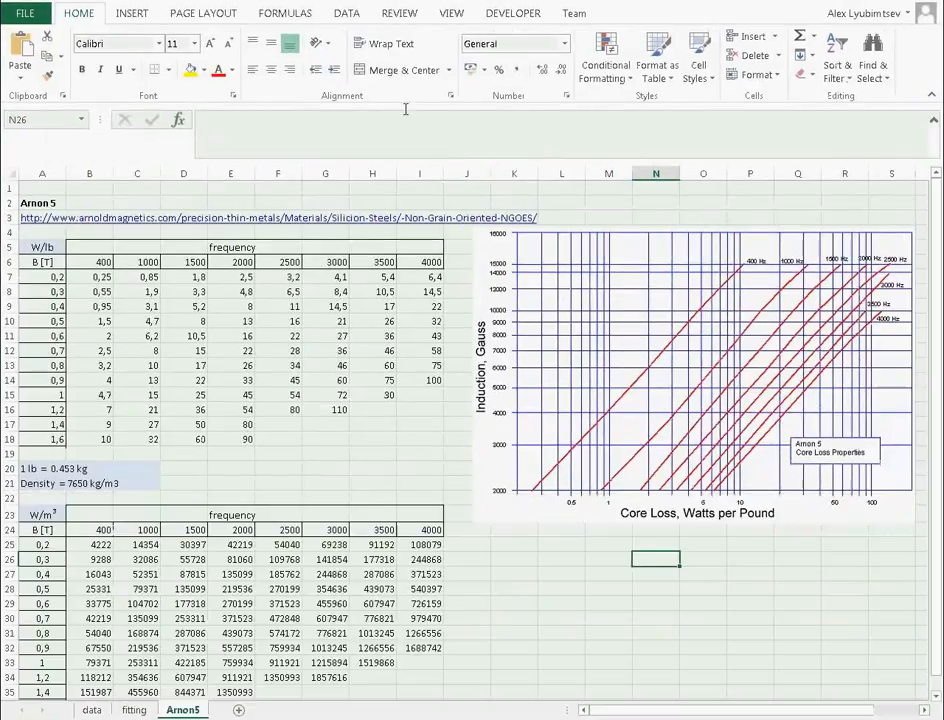
click(425, 273)
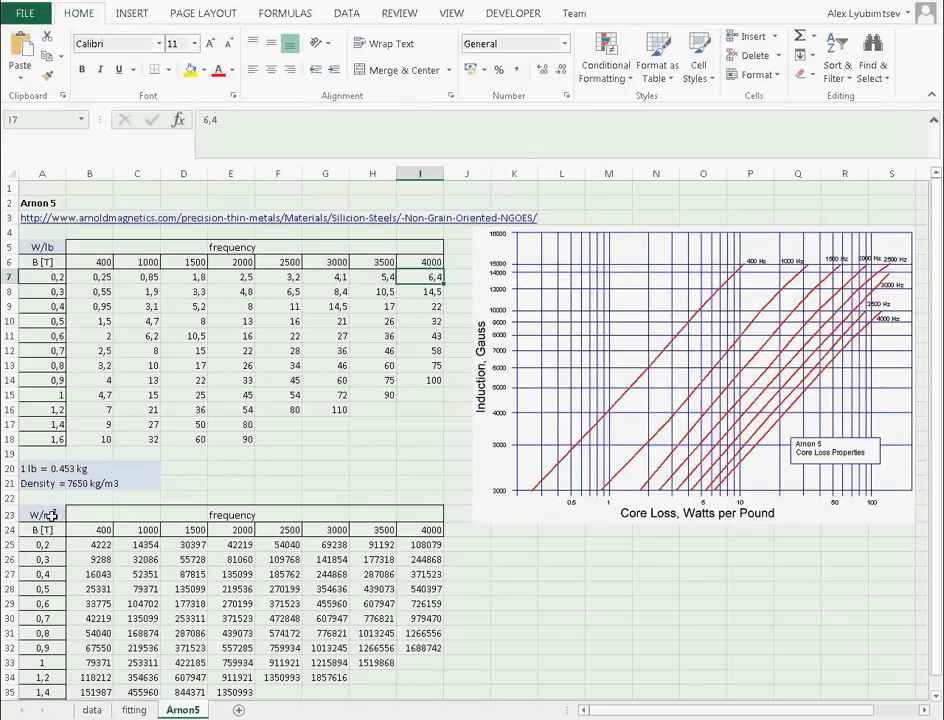
click(97, 544)
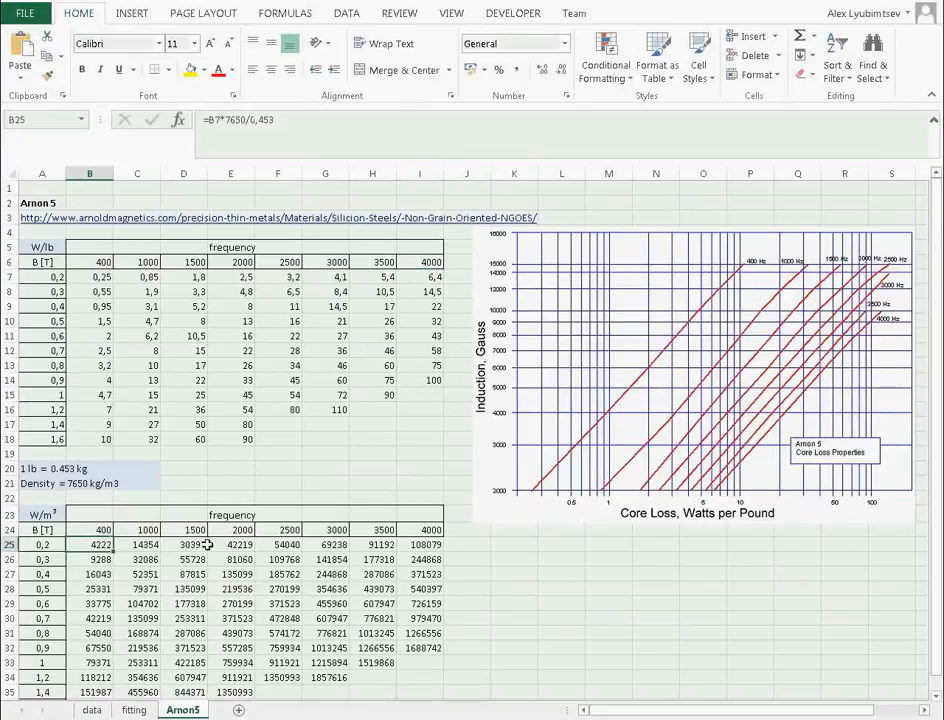
scroll(207, 544, down, 1)
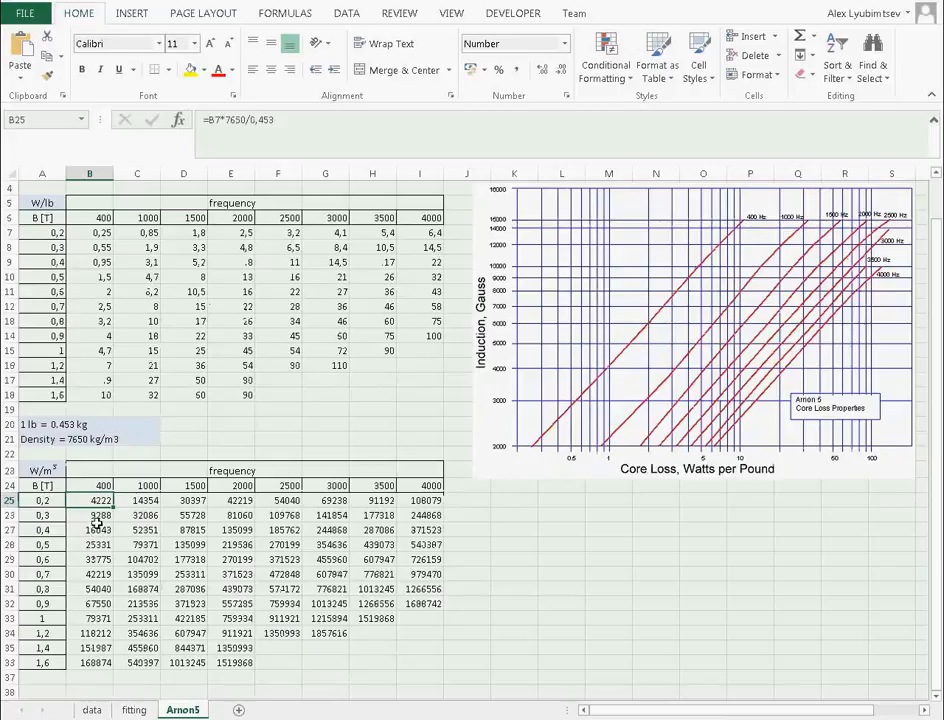
Clear the Kh, Kc and Ke coefficient values in the data sheet's curve fitting tool.
click(90, 709)
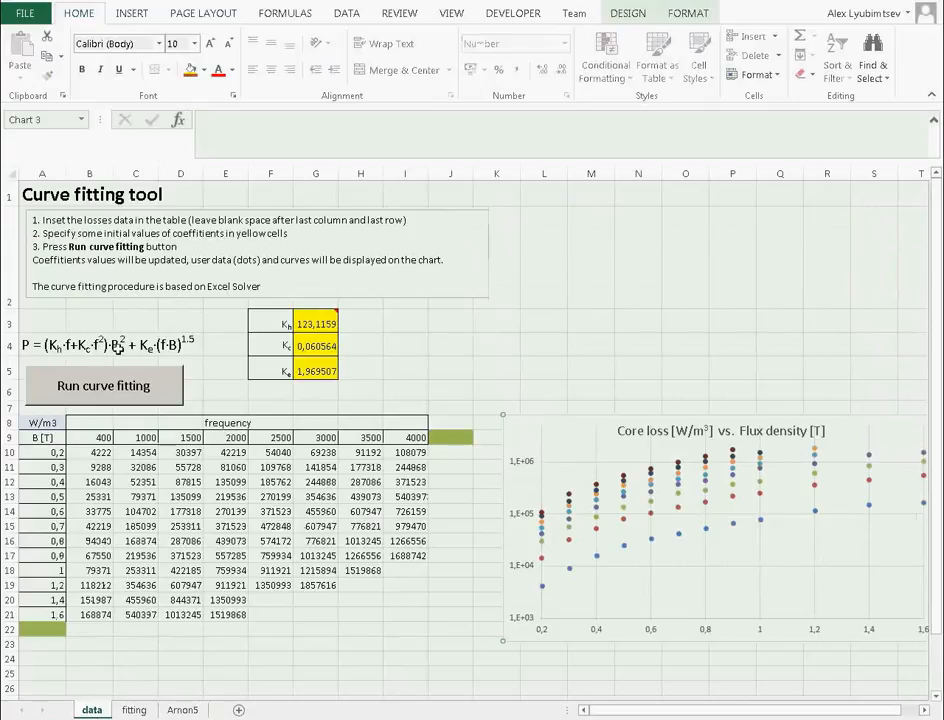
click(316, 323)
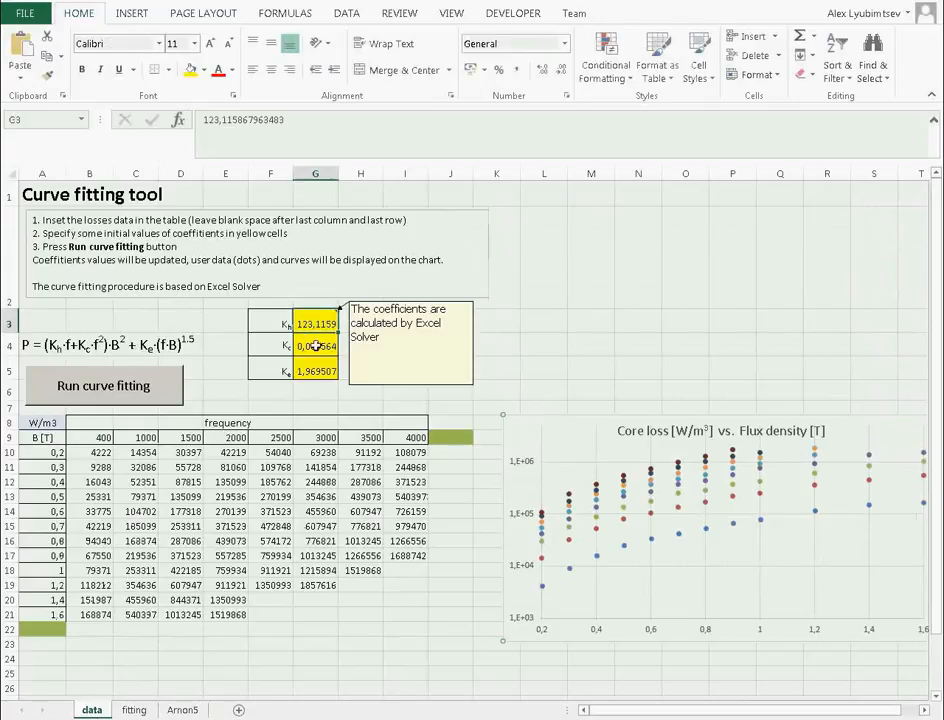
key(Delete)
click(316, 350)
key(Delete)
click(316, 368)
key(Delete)
click(388, 383)
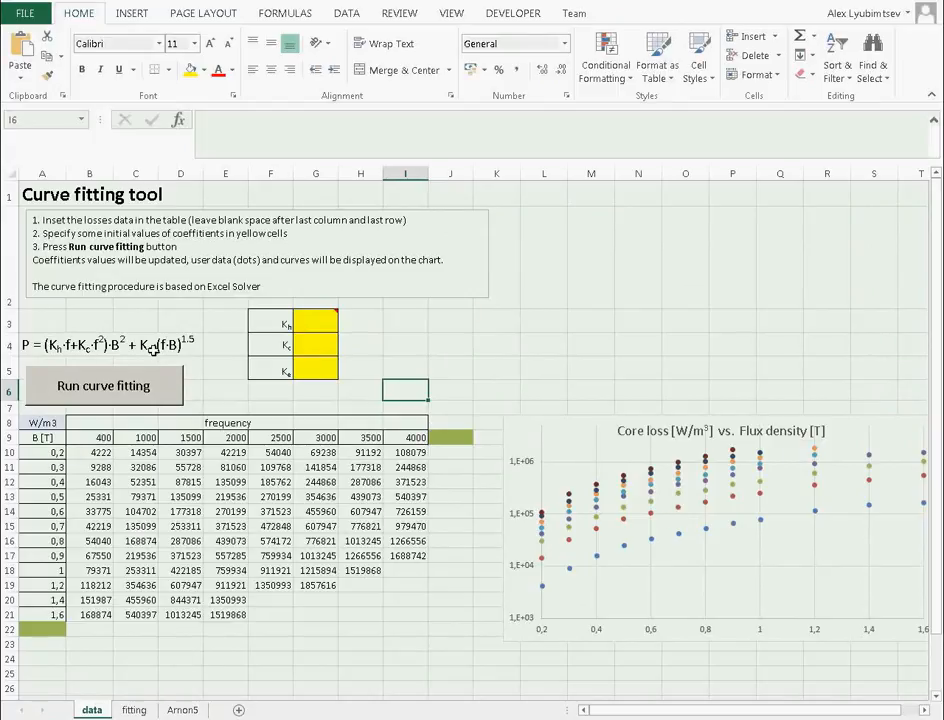
Check the Arnon5 sheet's W/m³ loss table and run the curve fitting on the data sheet.
click(184, 710)
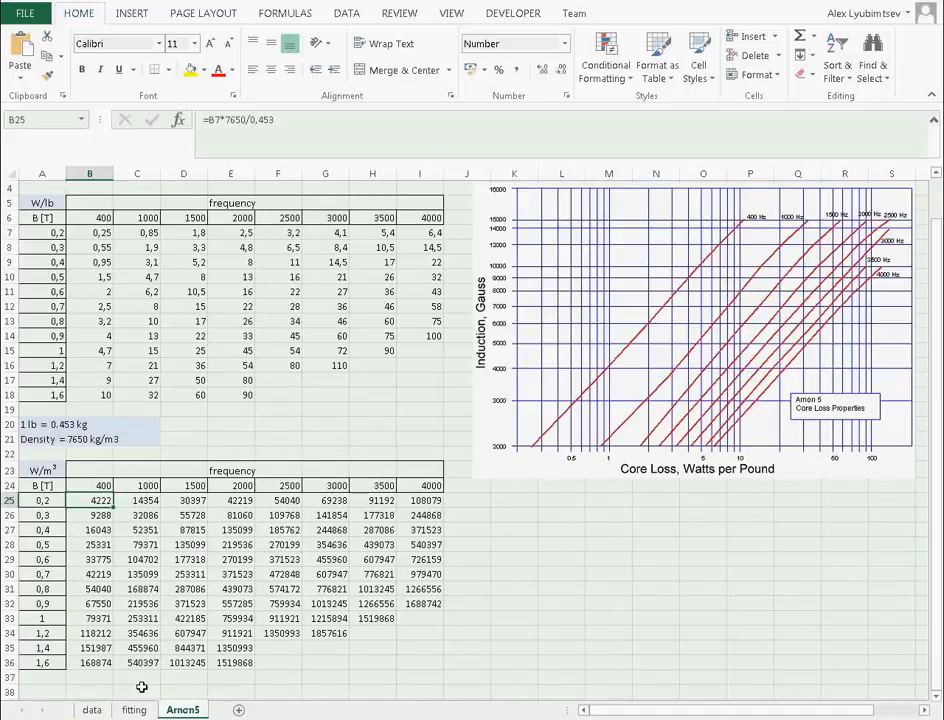
click(92, 710)
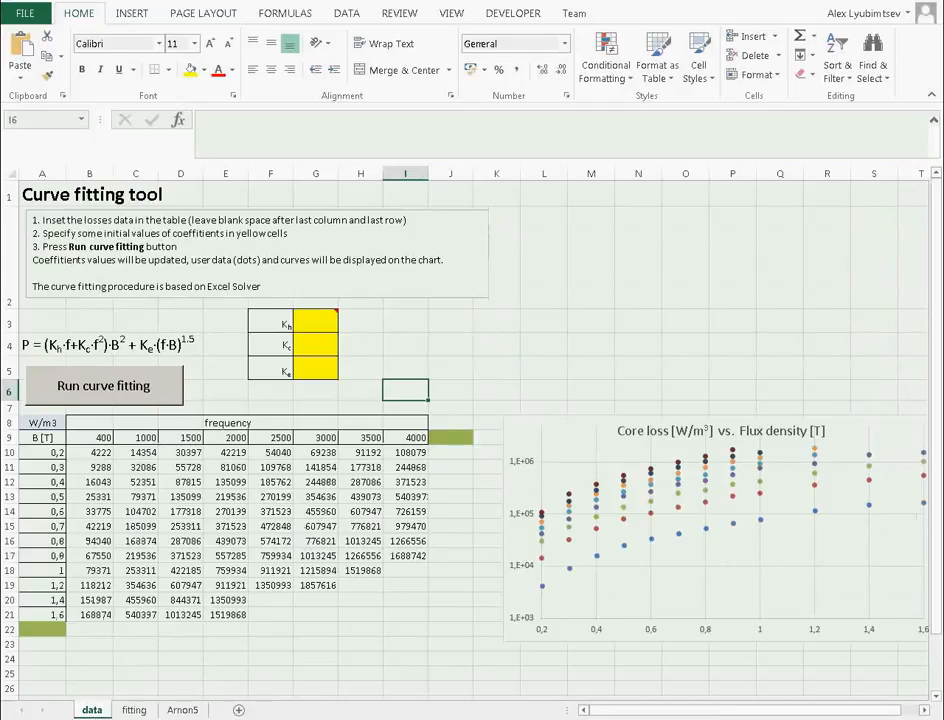
click(139, 396)
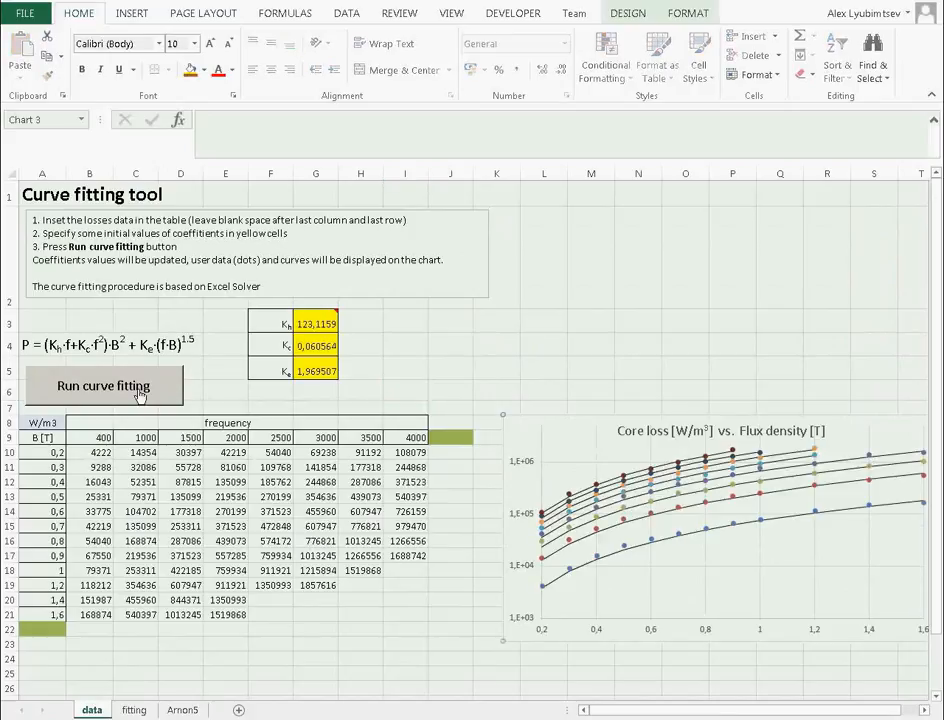
mouse_move(556, 588)
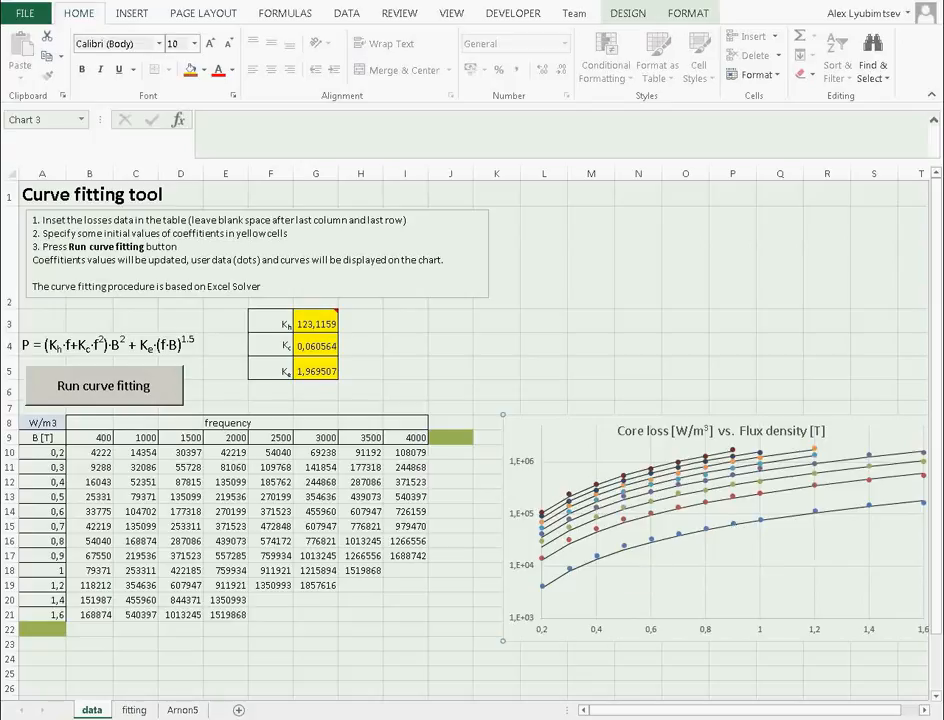
Find the Core loss coefficients calculator among the free tools on the QuickField website and review its description page.
key(alt+Tab)
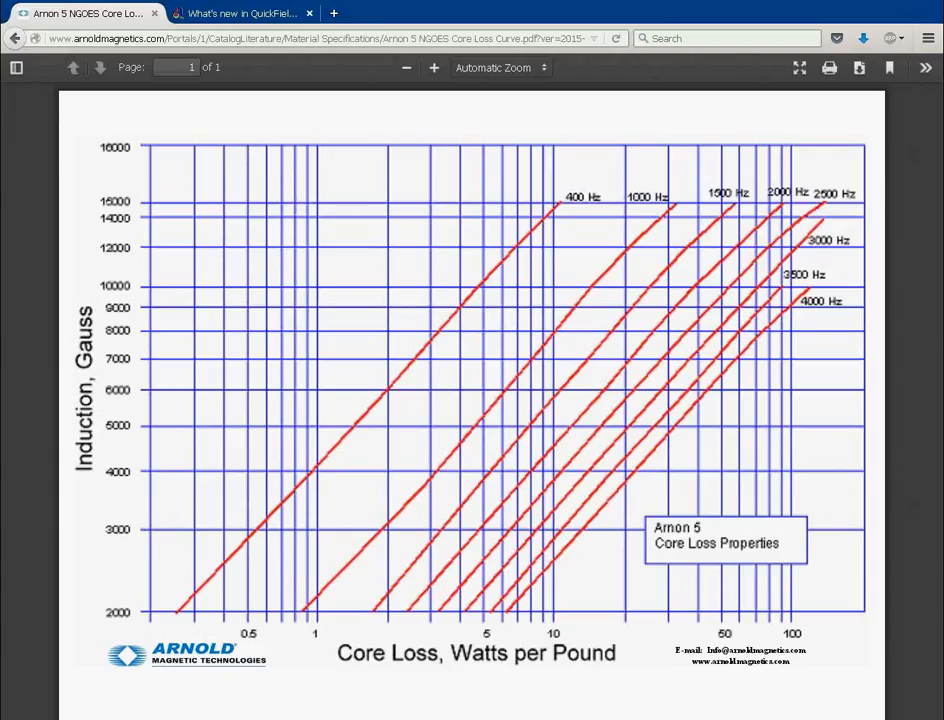
click(177, 14)
mouse_move(455, 120)
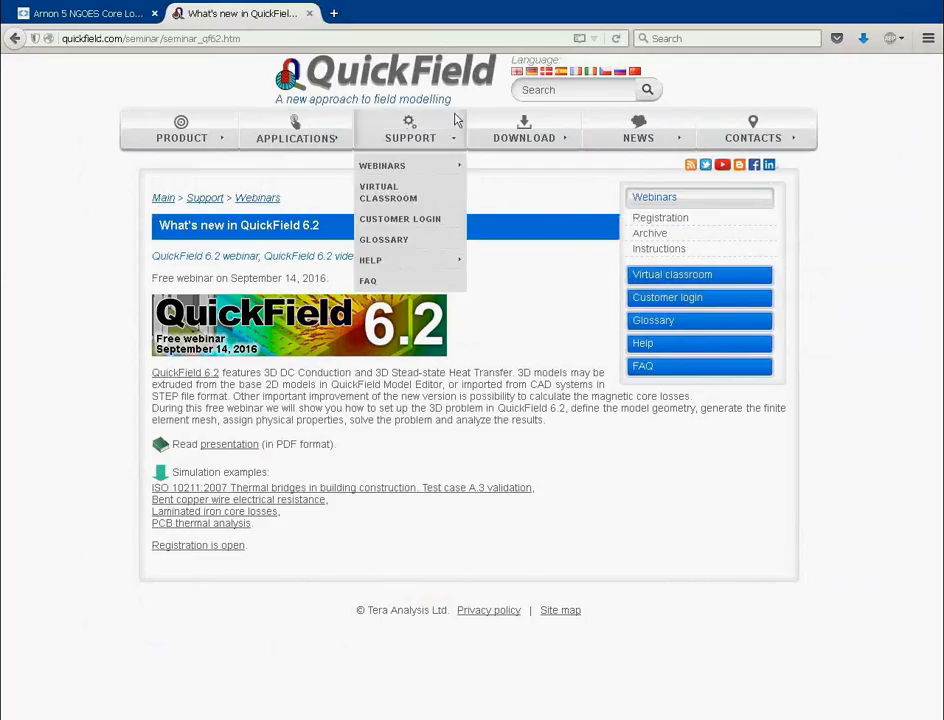
mouse_move(505, 120)
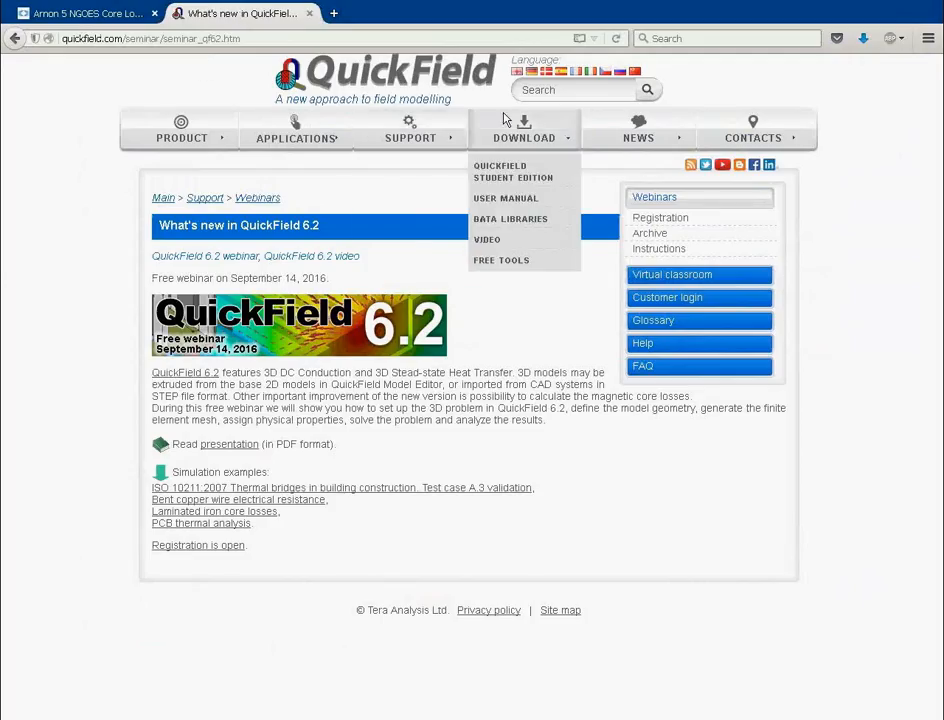
click(506, 268)
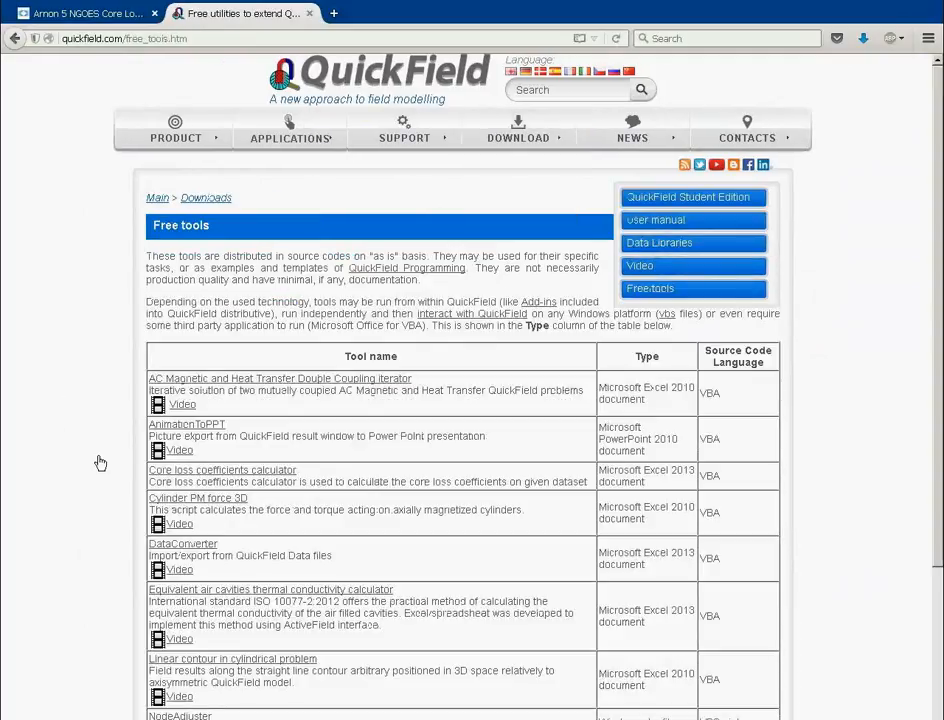
click(230, 476)
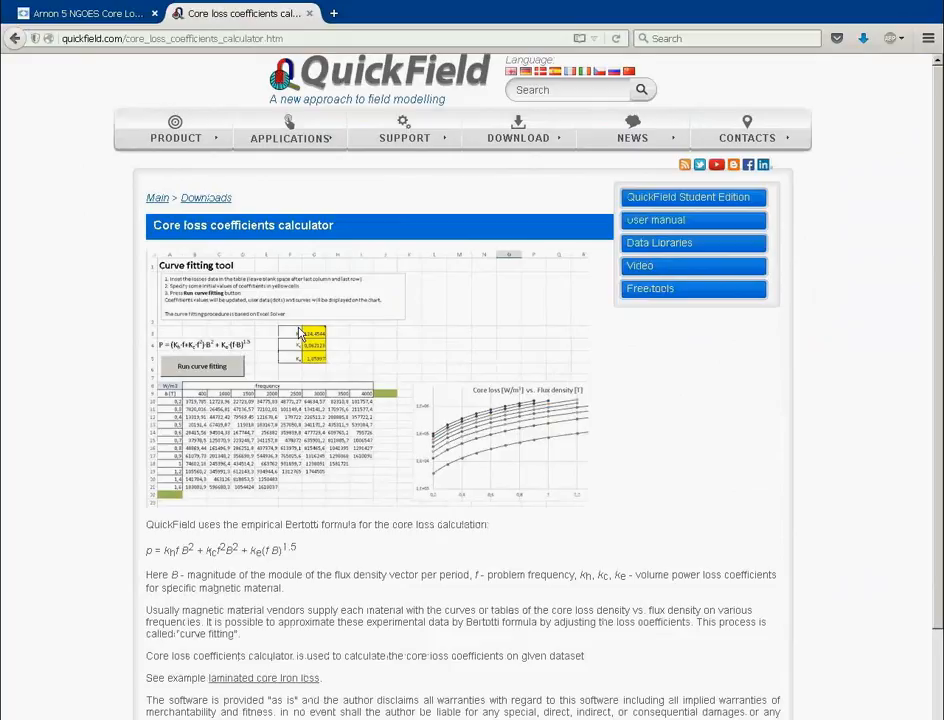
scroll(300, 340, down, 2)
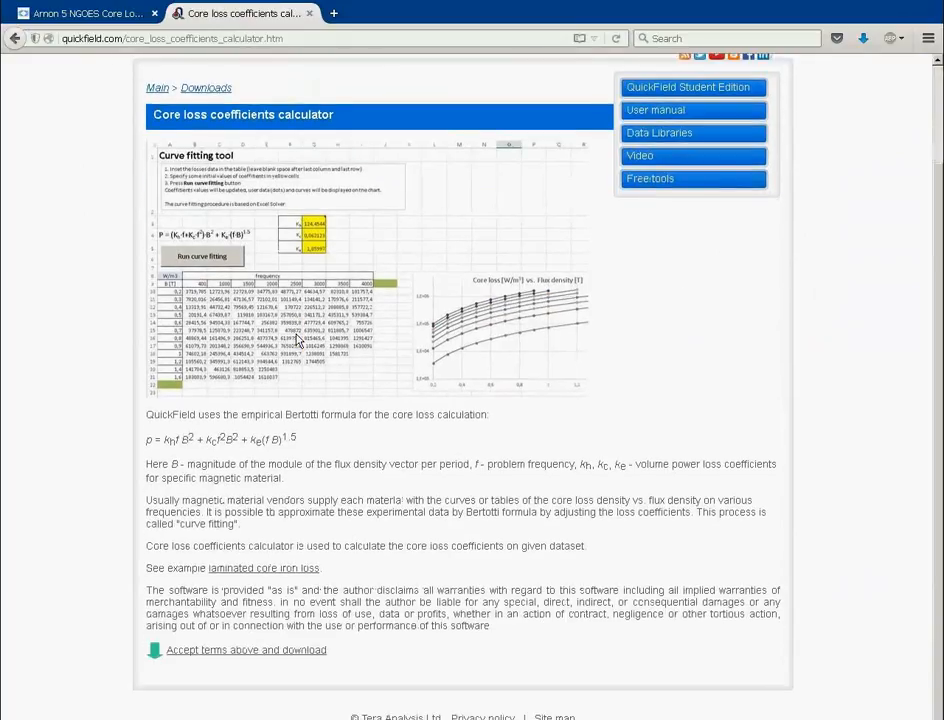
scroll(300, 340, up, 2)
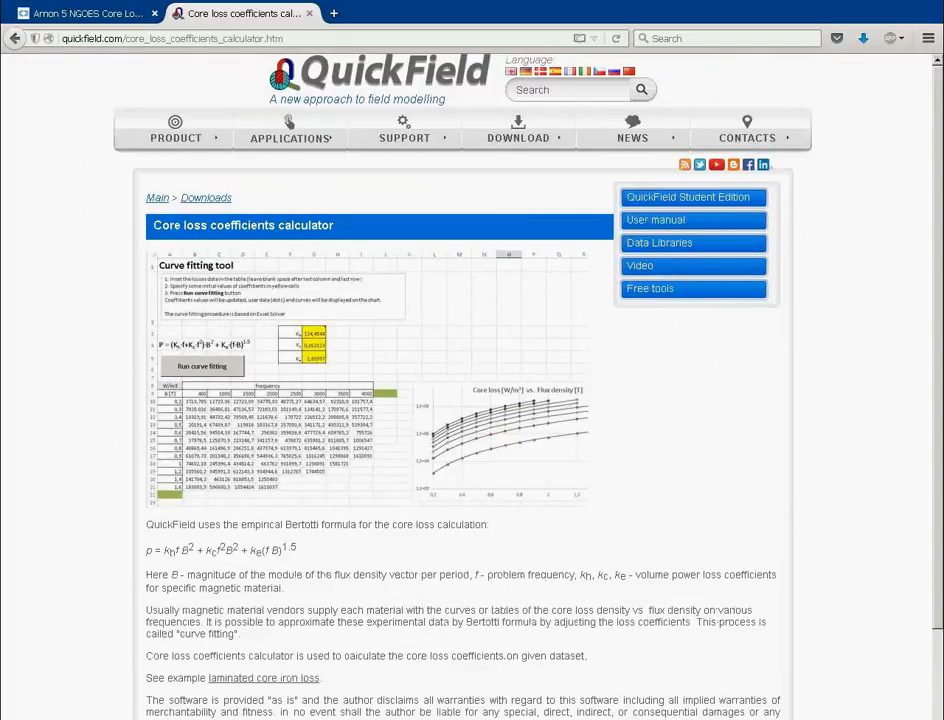
Place the Excel window beside QuickField so the fitted coefficients and the core label's loss settings can be seen together.
key(alt+Tab)
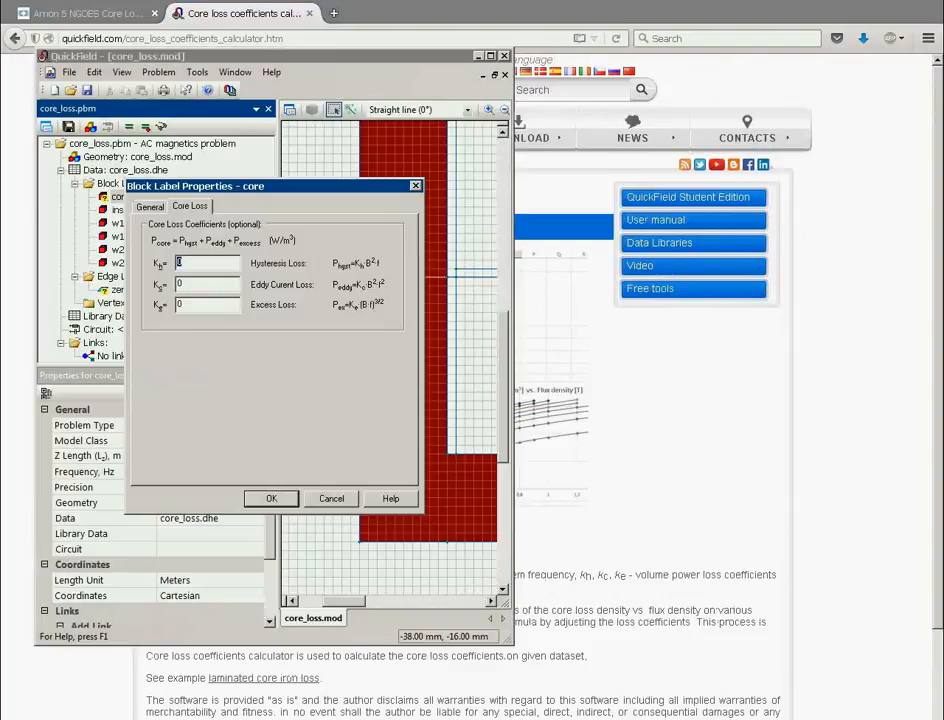
key(alt+Tab)
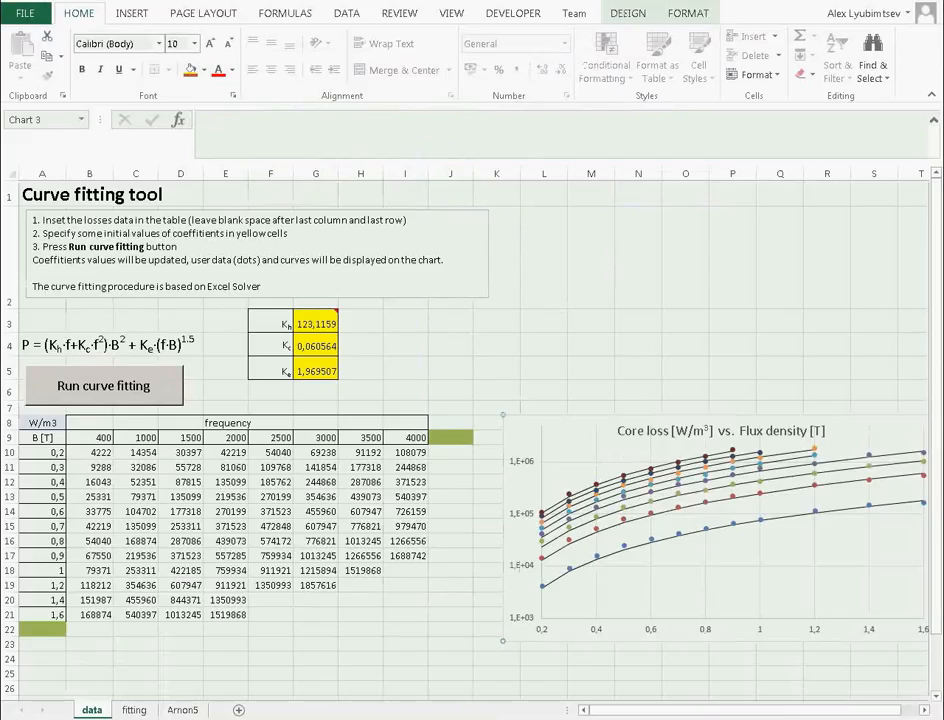
mouse_move(321, 325)
double_click(475, 0)
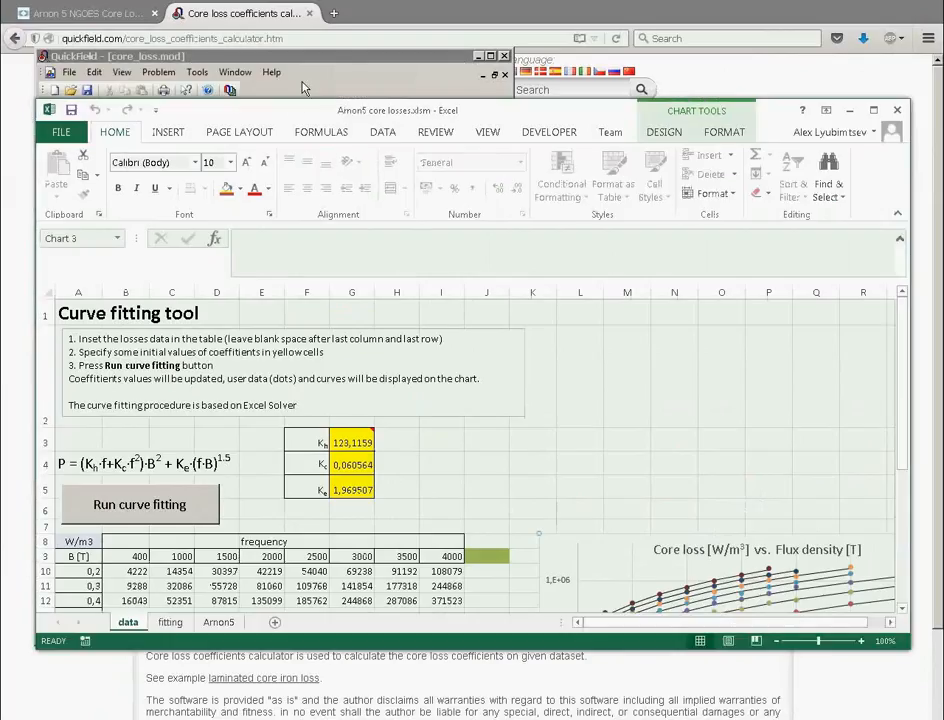
drag(292, 110, 803, 32)
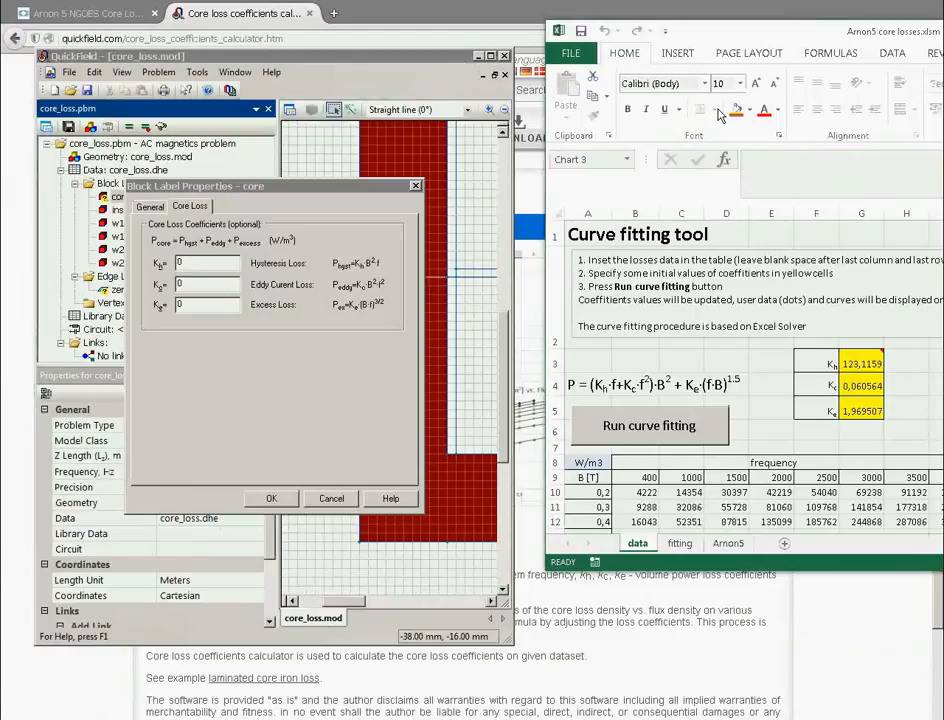
Set the core label's loss coefficients in QuickField to Kh 123.1, Kc 0.06 and Ke 1.9695.
click(193, 264)
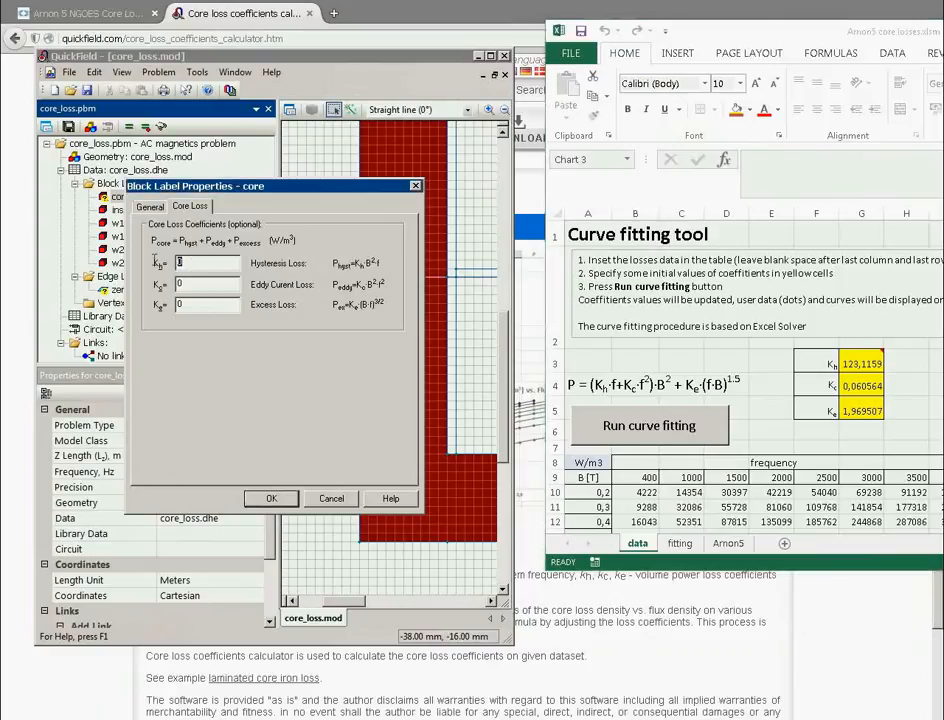
double_click(193, 264)
text(1)
text(23)
text(,1)
drag(190, 283, 150, 281)
text(0,)
text(06)
double_click(196, 308)
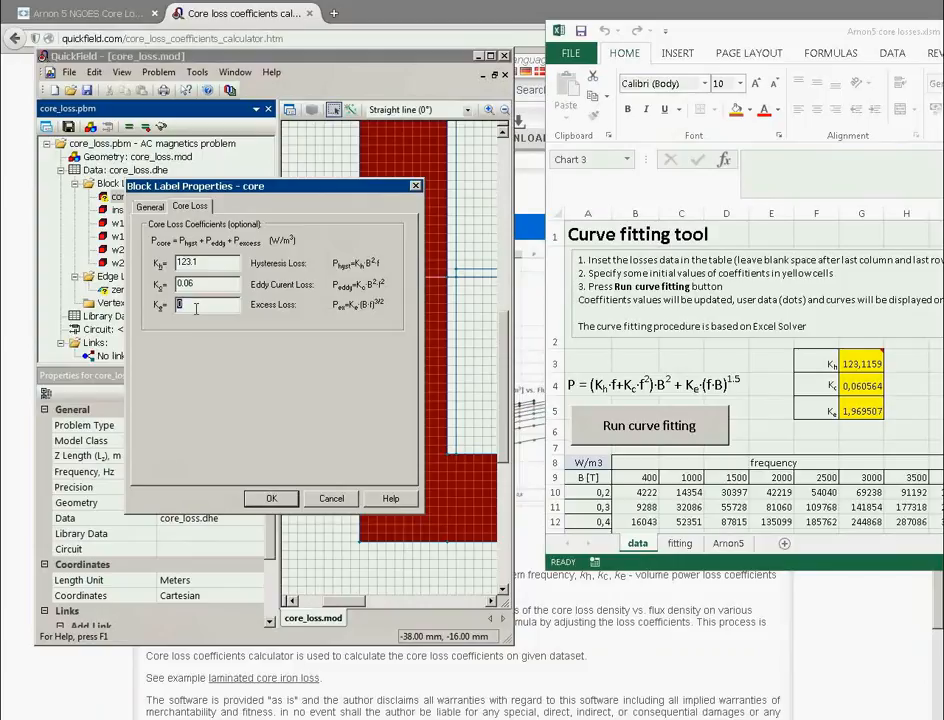
text(1.)
text(98)
key(BackSpace)
text(695)
click(272, 499)
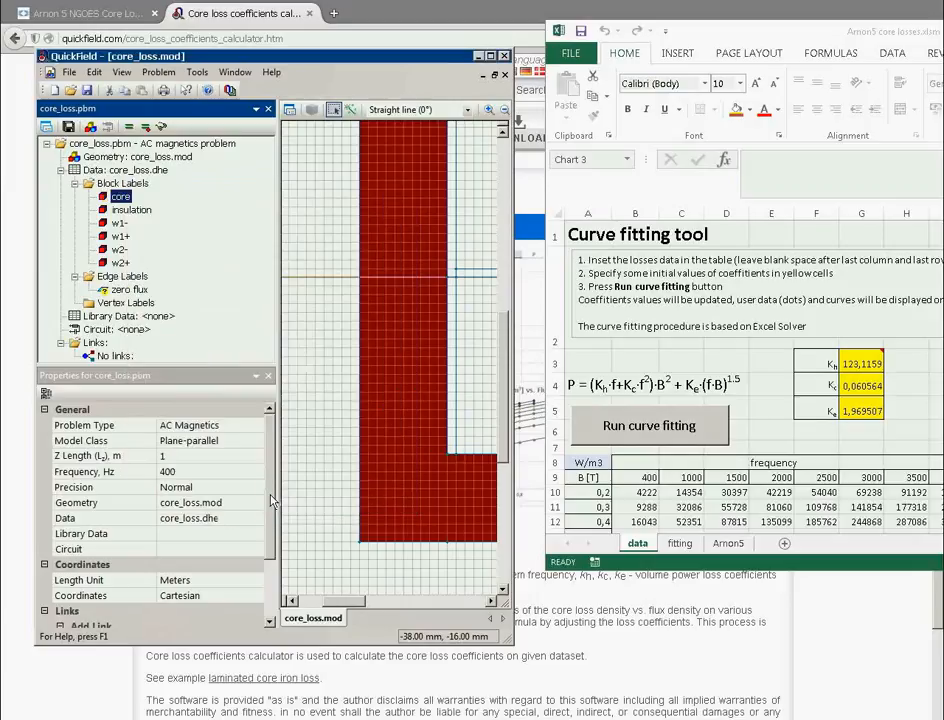
Maximize QuickField and assign the "zero flux" edge label a magnetic potential of 0 Wb/m.
click(492, 58)
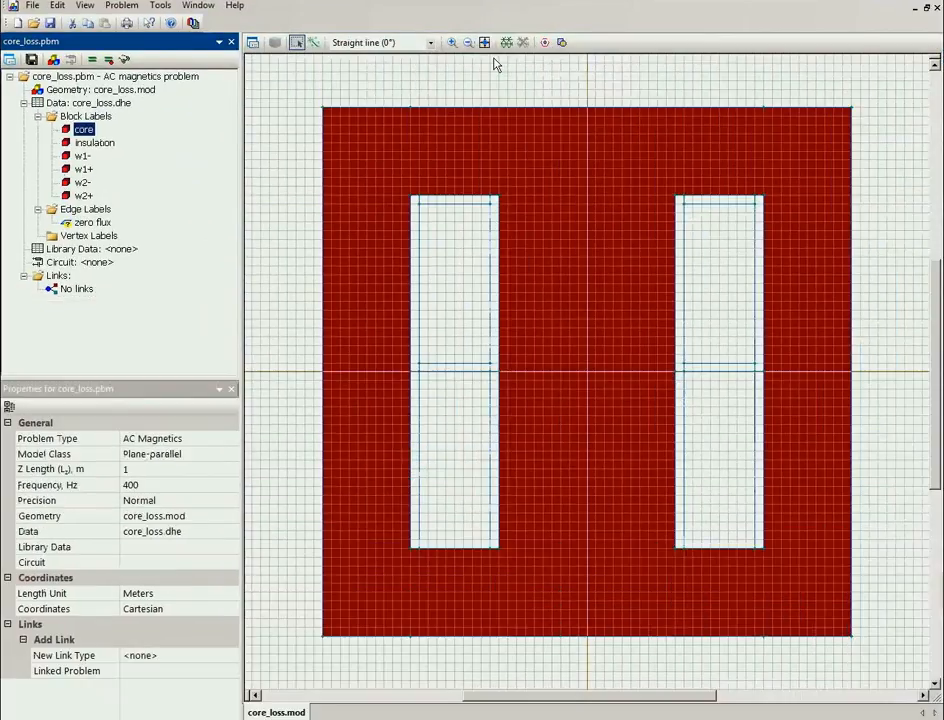
click(88, 222)
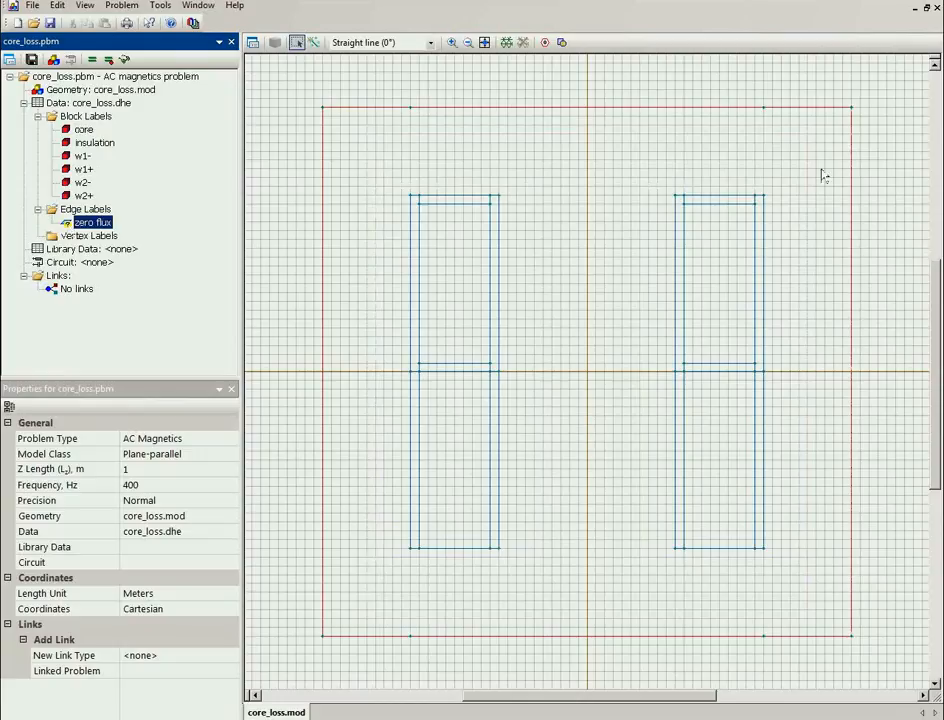
double_click(95, 223)
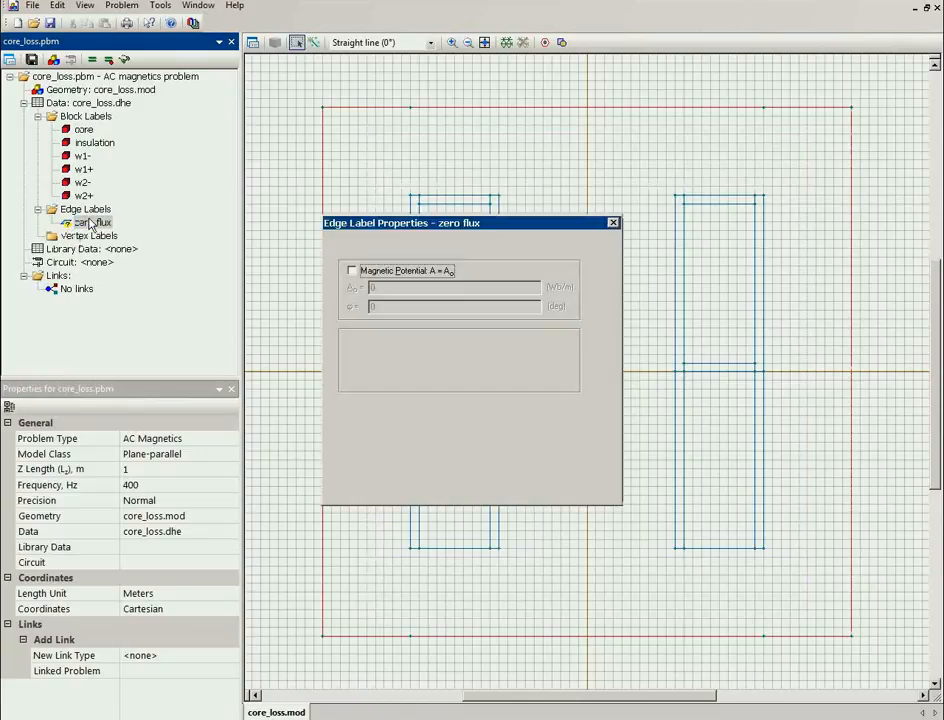
click(351, 270)
click(436, 287)
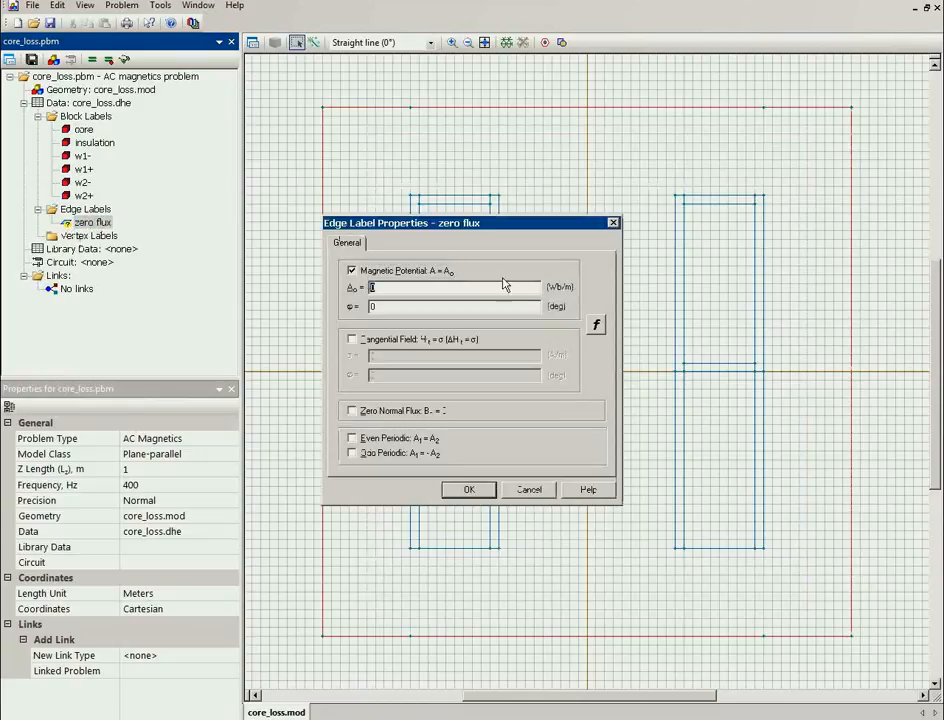
click(466, 494)
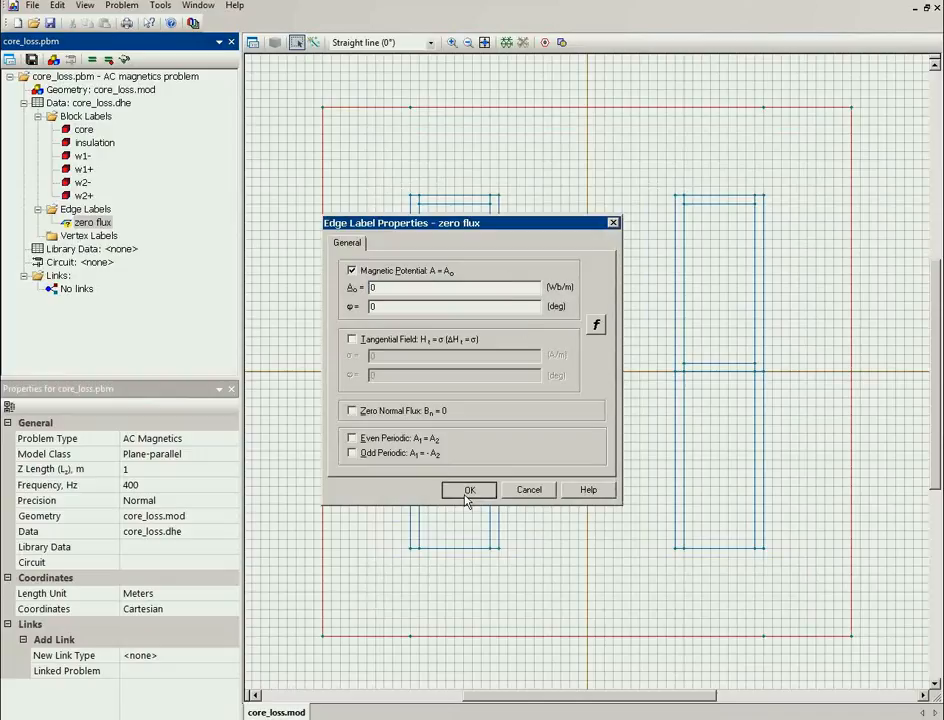
click(467, 496)
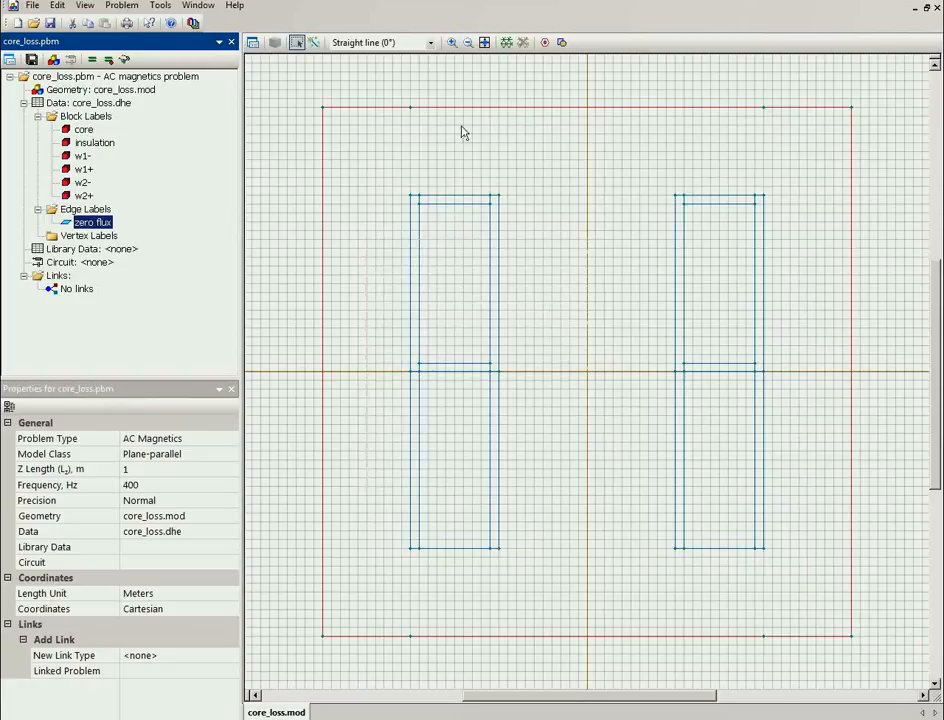
Mesh the model, solve the core_loss problem and open its field results.
click(507, 48)
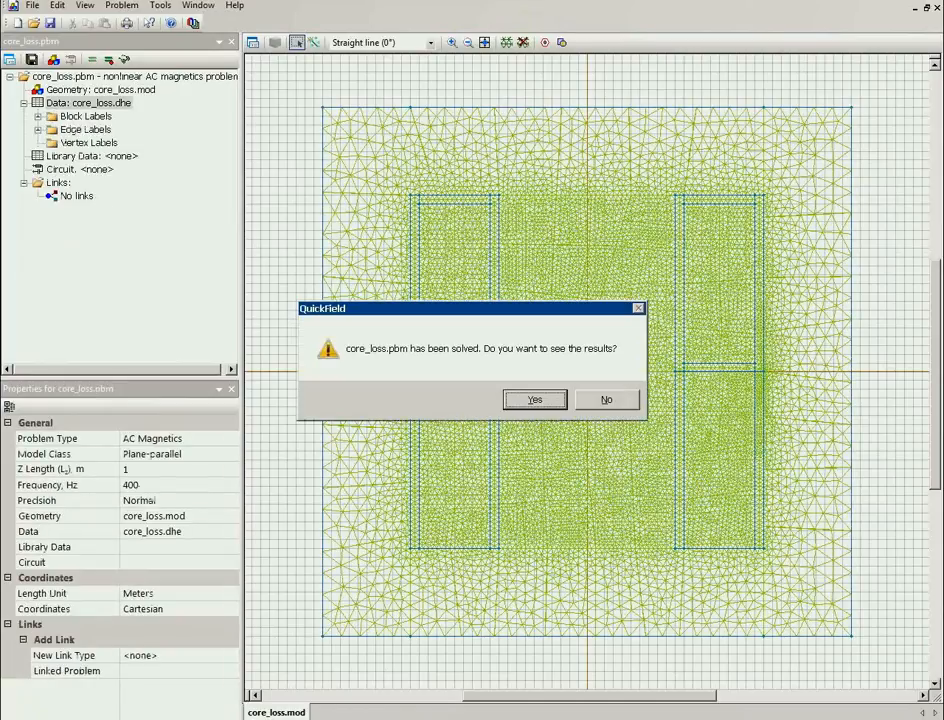
click(547, 402)
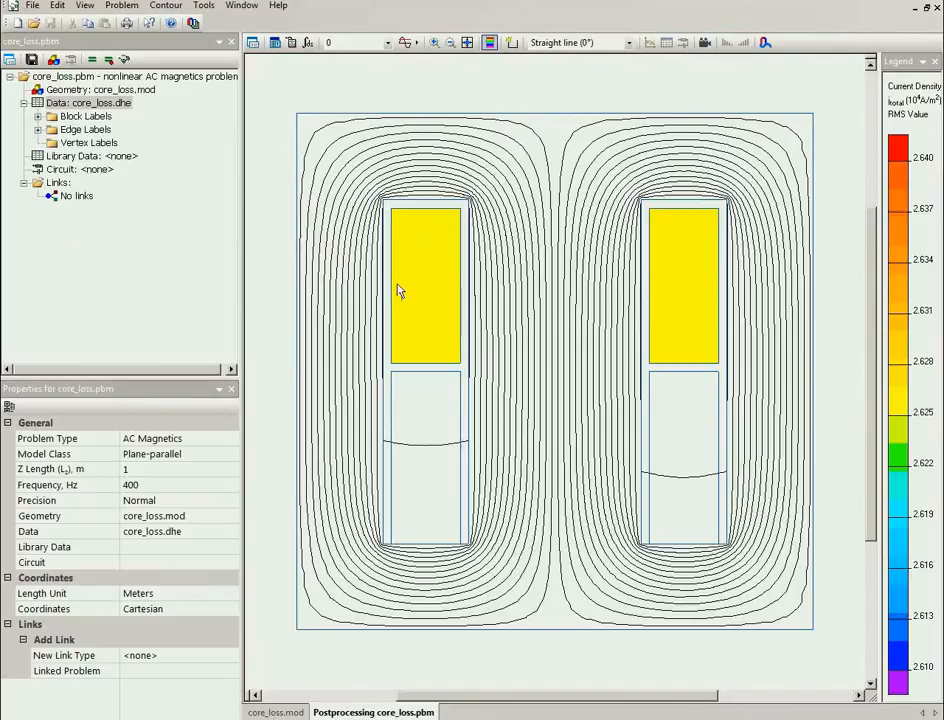
Select the core block as the integration contour and calculate its Core Loss integral.
click(513, 44)
click(557, 141)
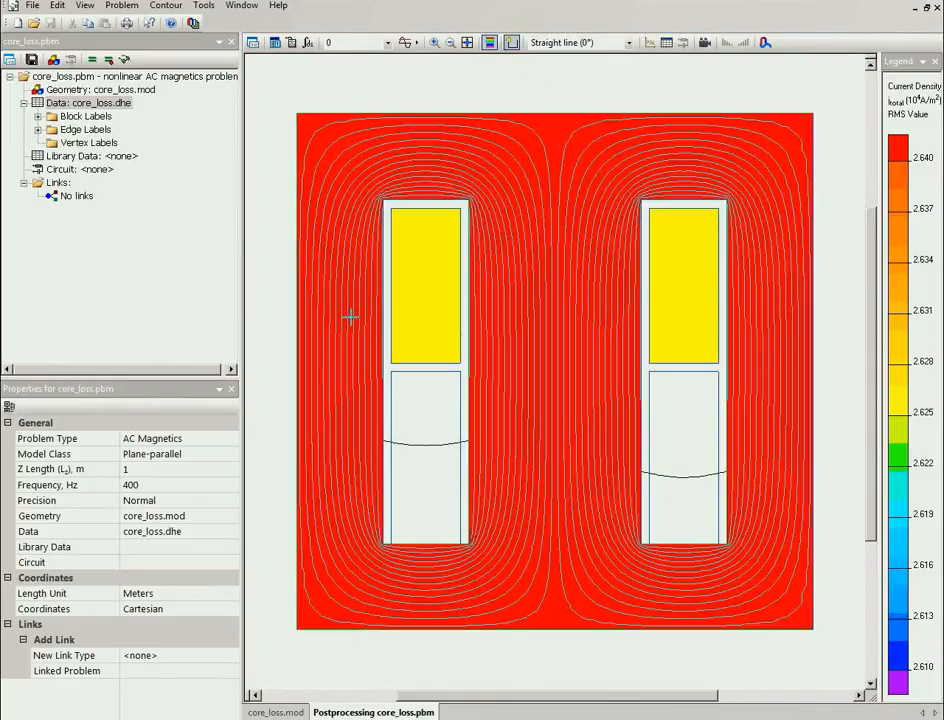
click(310, 46)
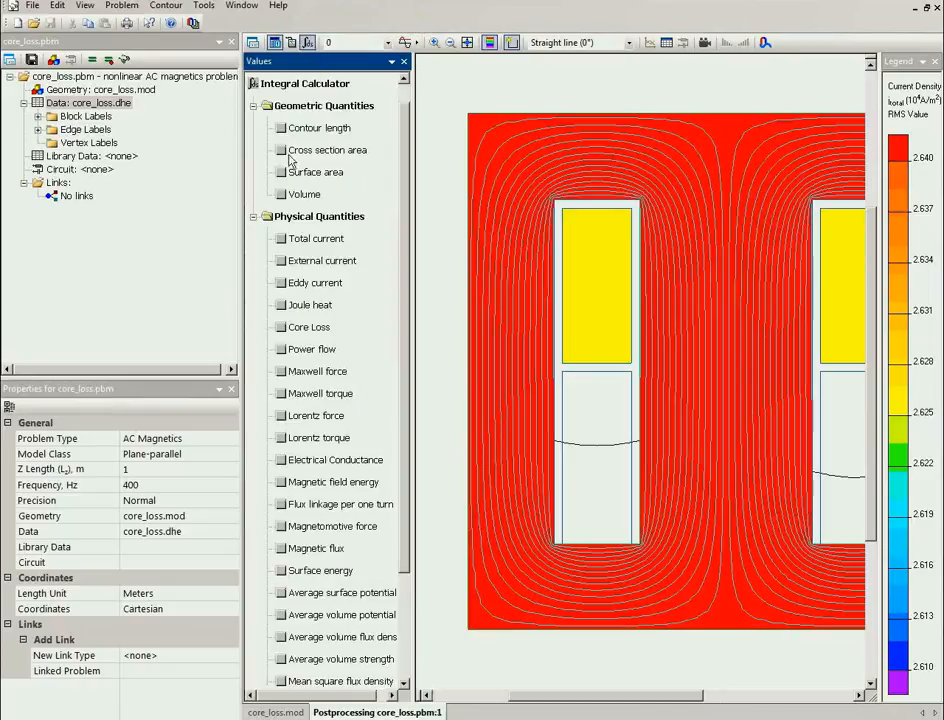
click(282, 329)
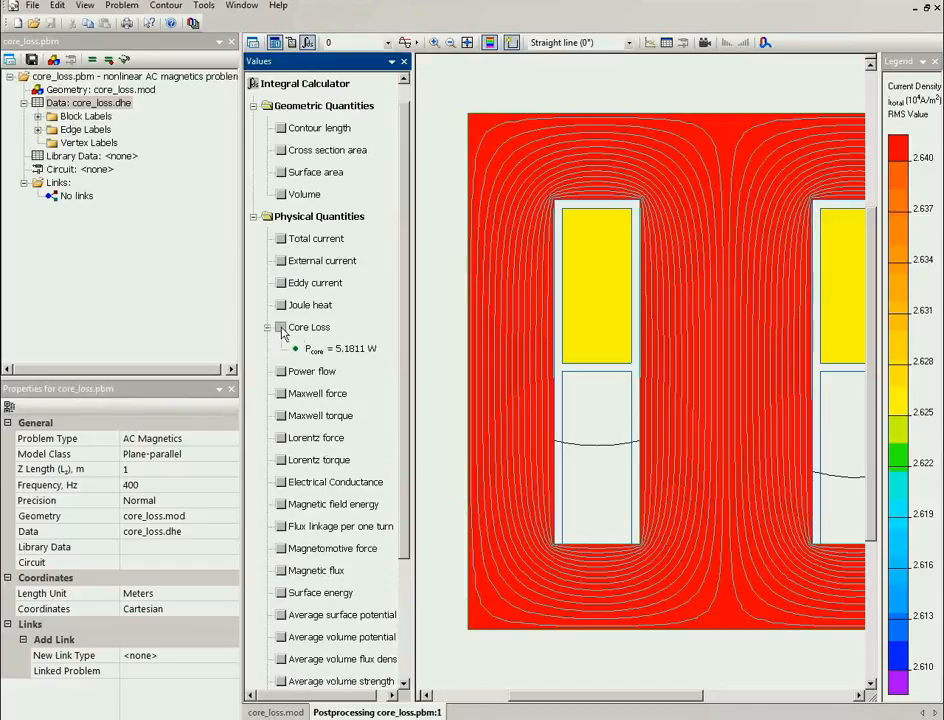
click(347, 358)
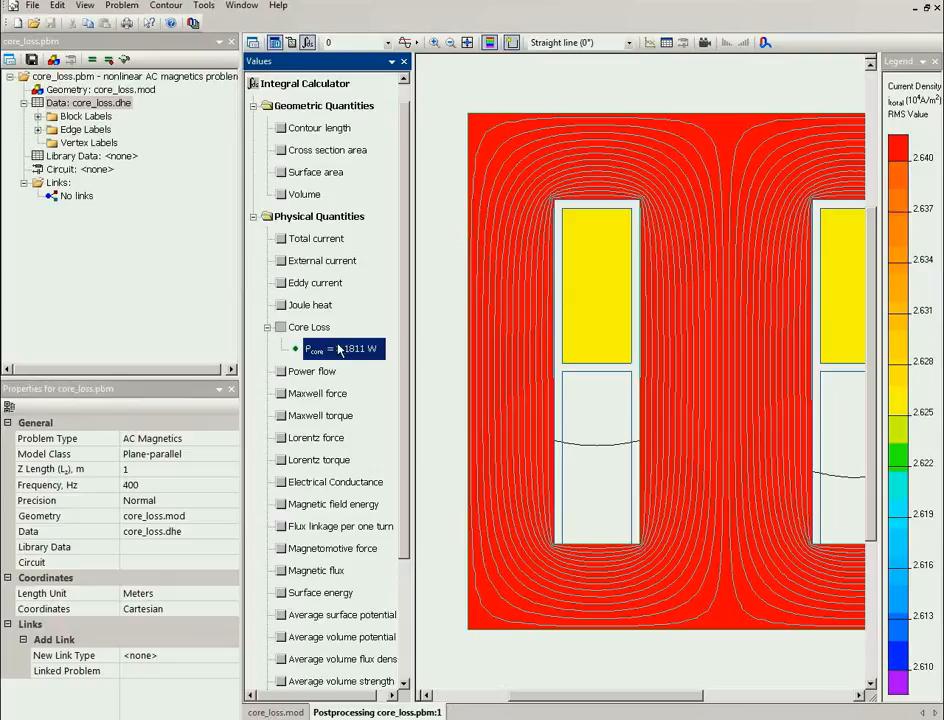
Set the problem's Z length to 0.02 m.
click(123, 469)
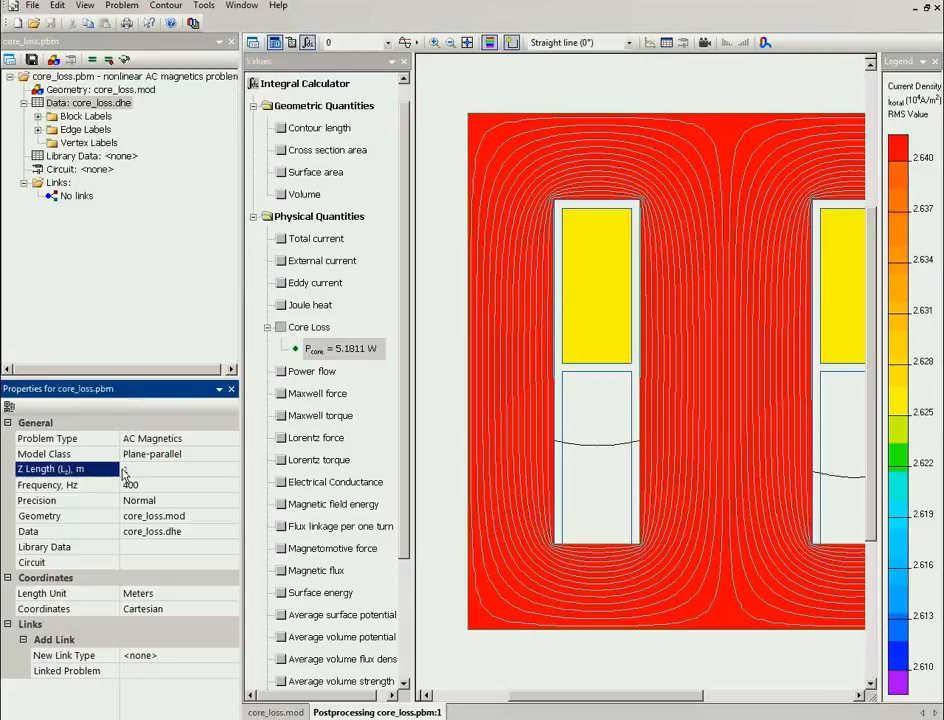
click(123, 469)
text(0.02)
key(Return)
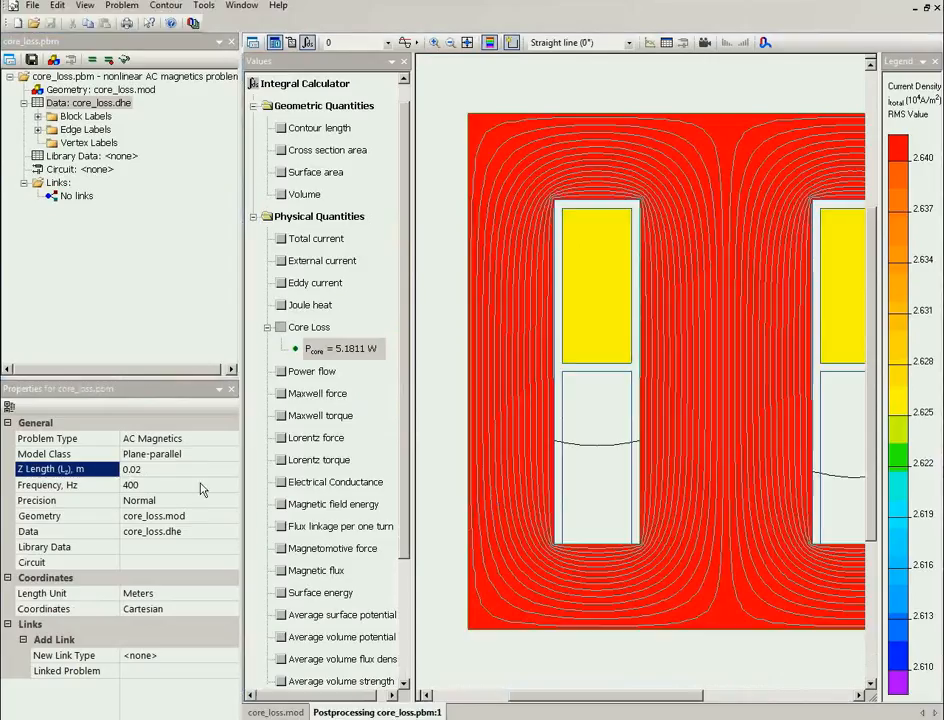
Apply the 0.02 m Z length and select the core block's updated core loss result.
click(180, 470)
key(Return)
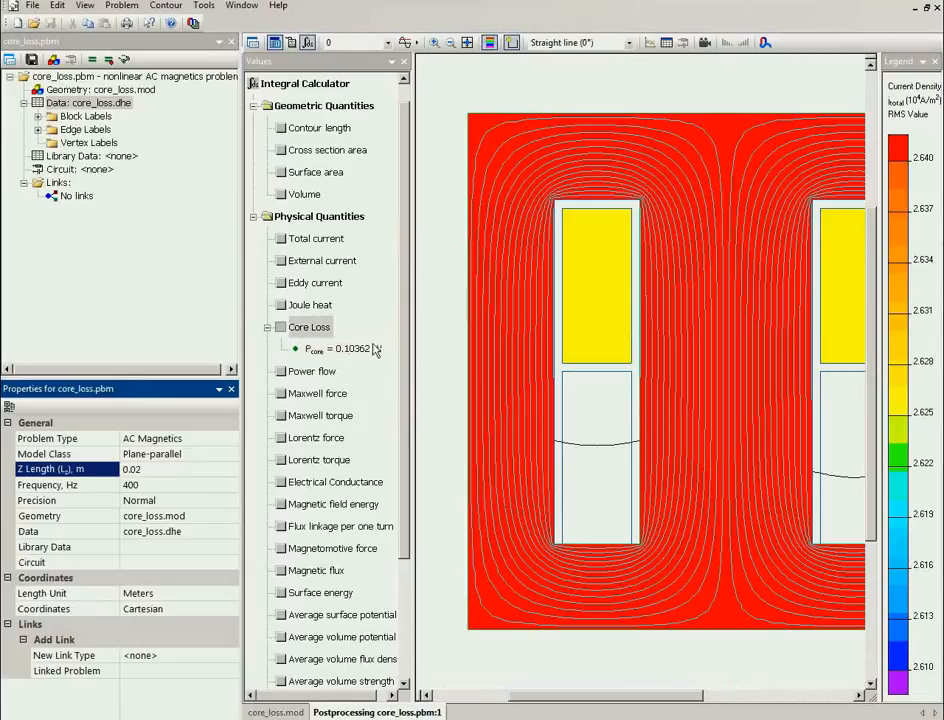
click(373, 351)
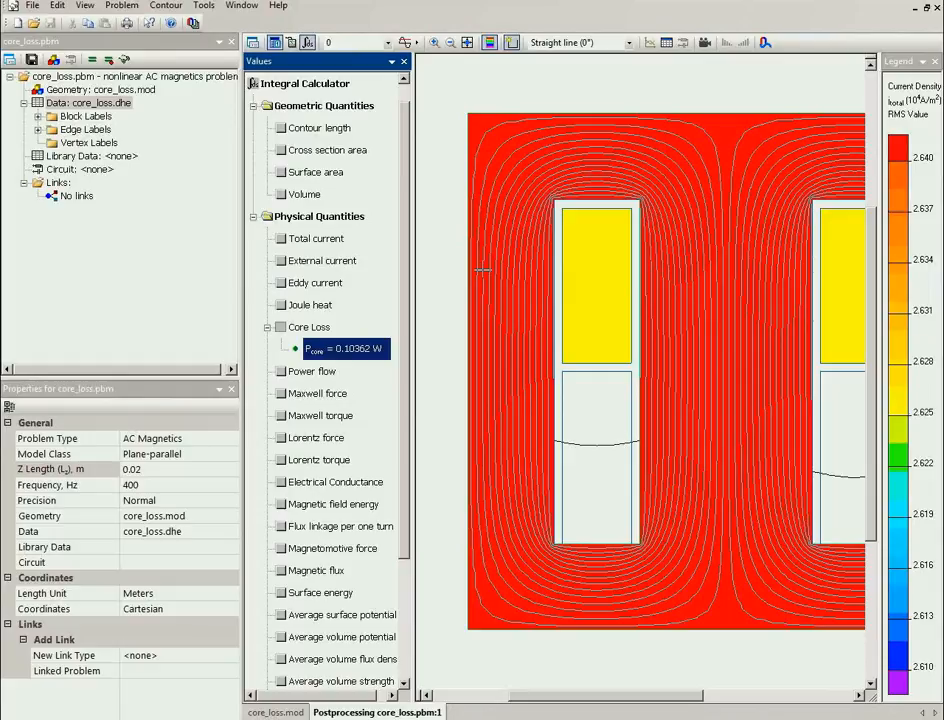
Deselect the core block and set the field picture's color map to Power Loss Q.
click(501, 280)
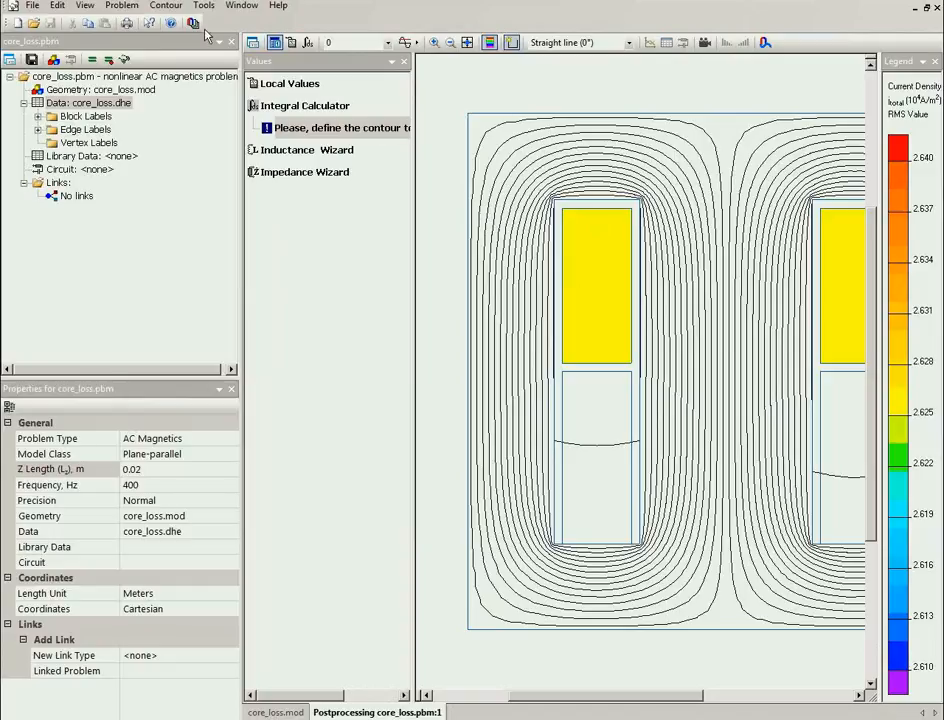
click(85, 5)
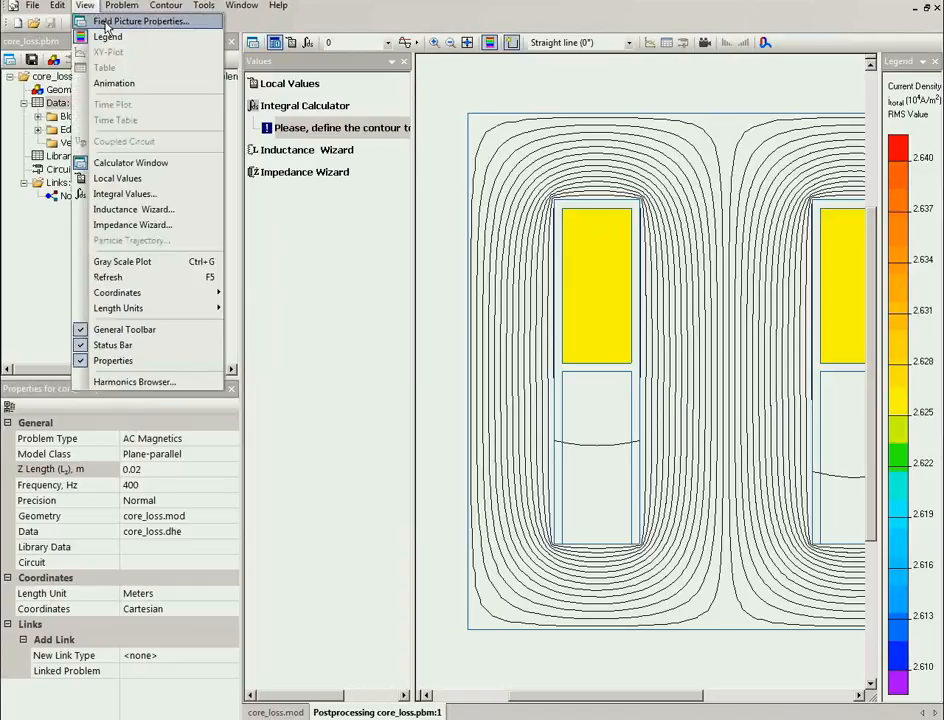
click(105, 22)
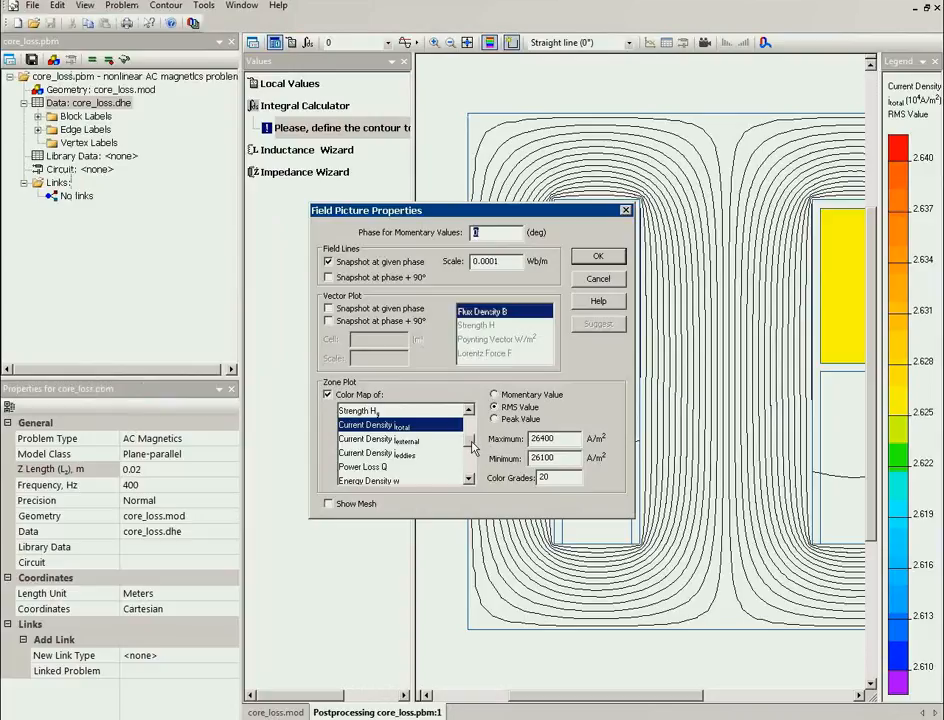
mouse_move(474, 447)
mouse_down()
mouse_move(474, 459)
mouse_move(474, 437)
mouse_up()
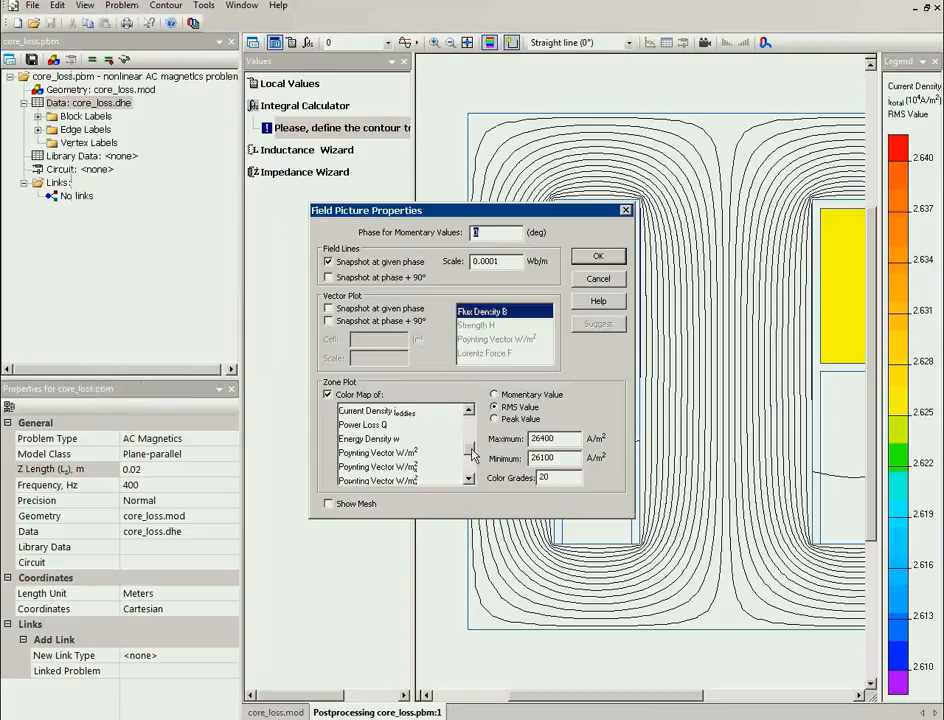
click(382, 424)
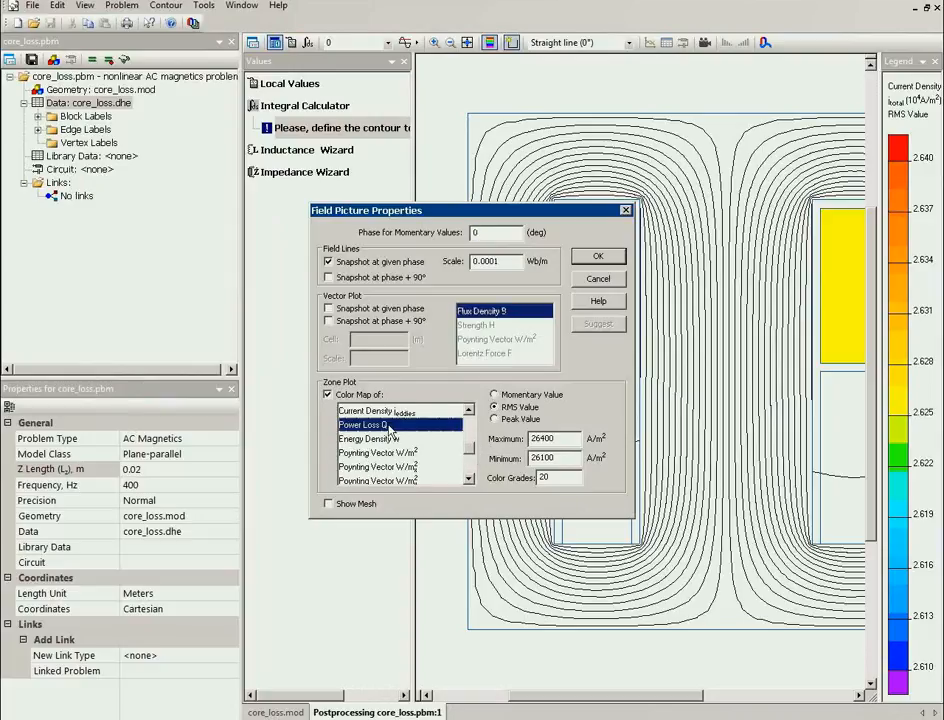
click(598, 256)
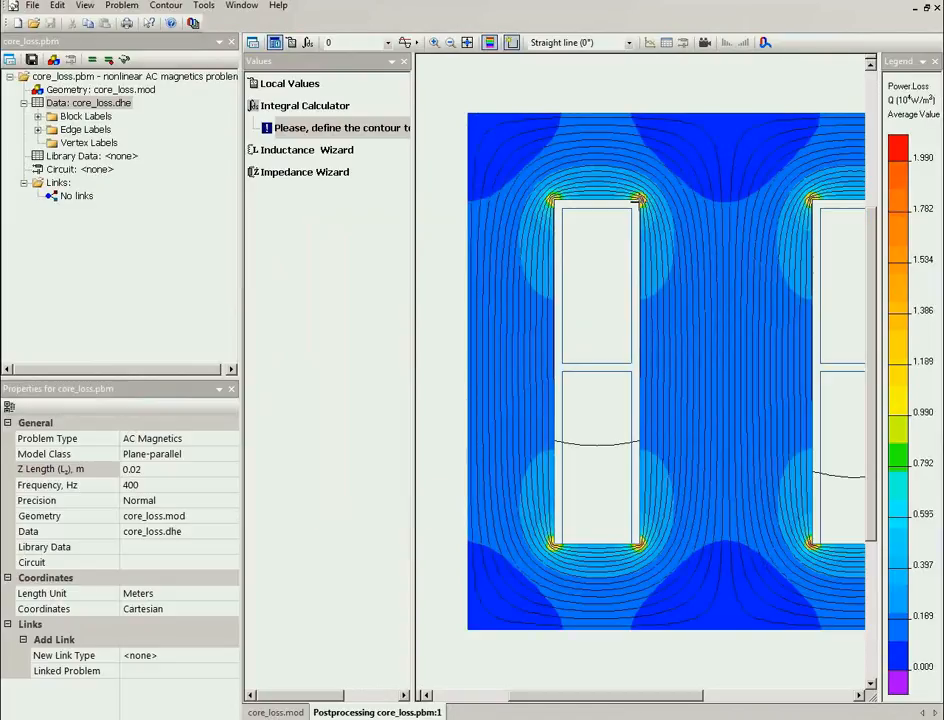
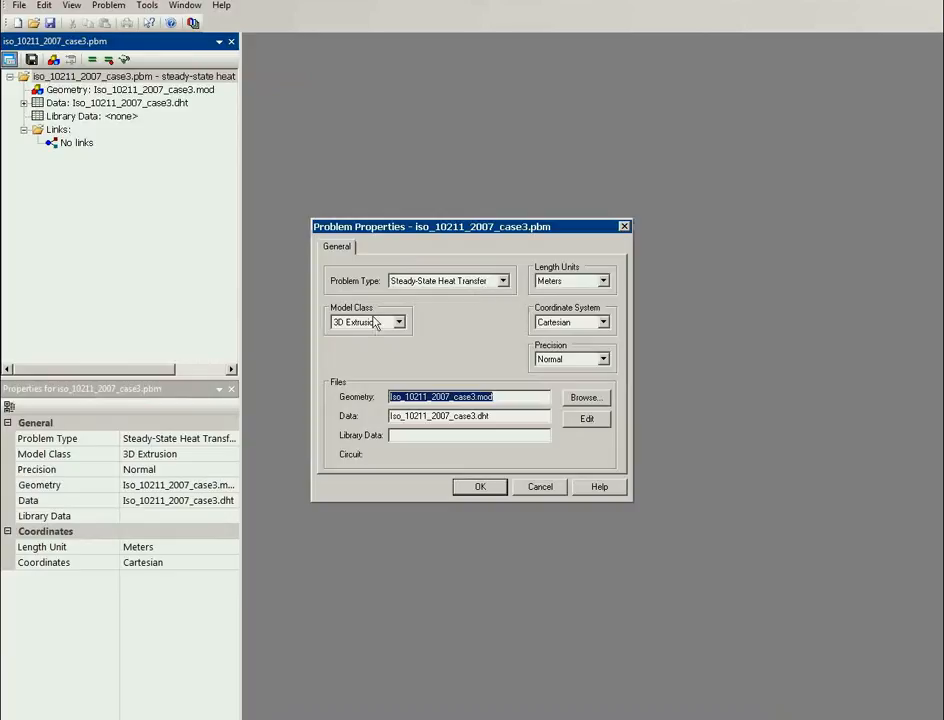
Review the model class options in the iso_10211_2007_case3 problem properties, keeping 3D Extrusion, and cancel the dialog.
click(398, 323)
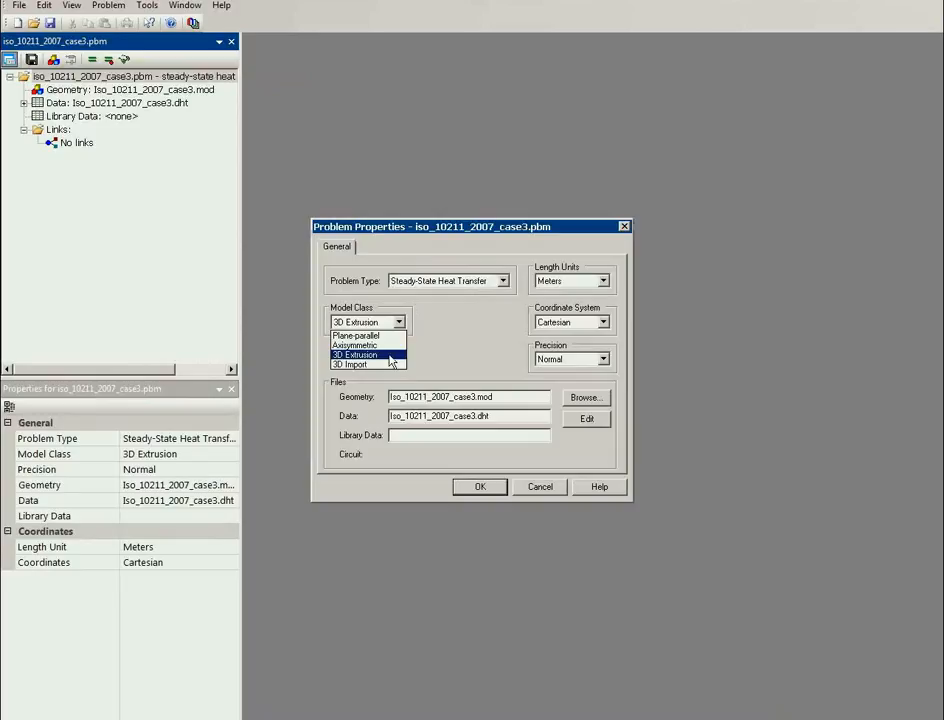
click(390, 361)
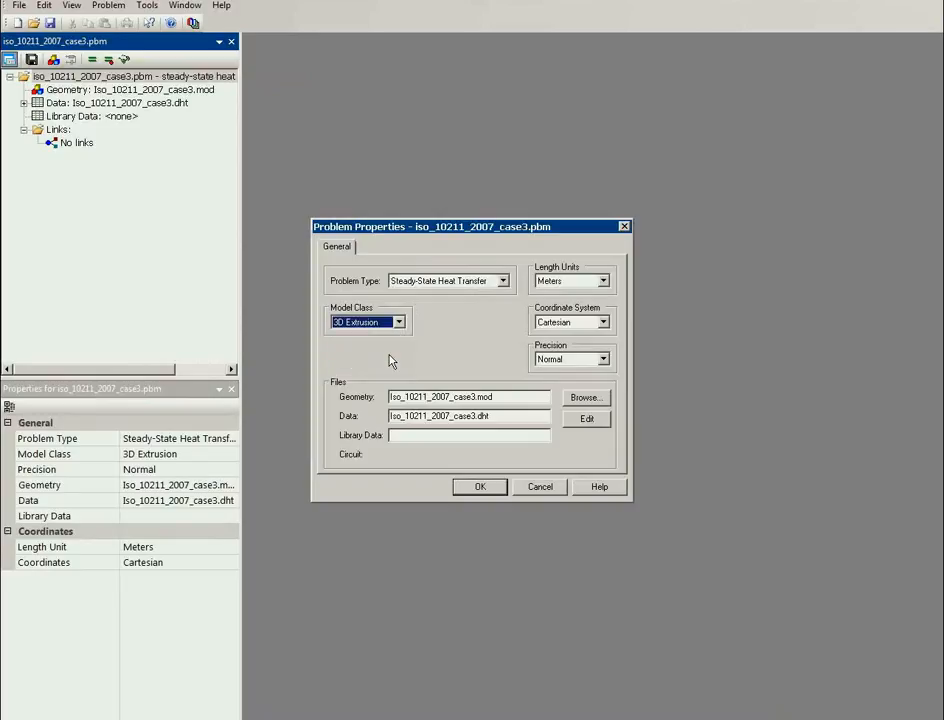
click(527, 490)
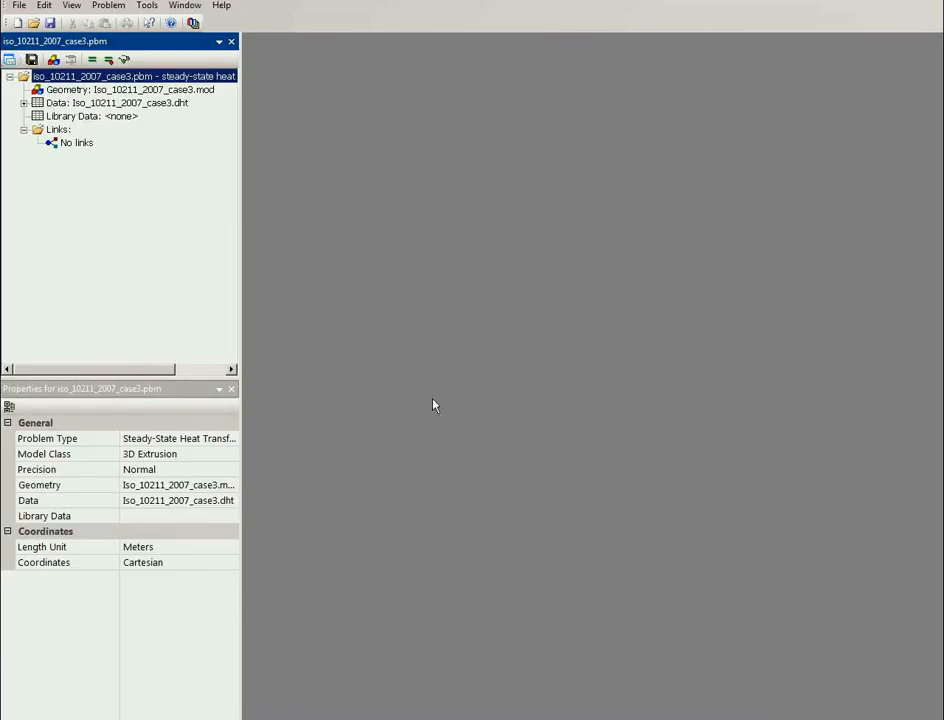
Open the Iso_10211_2007_case3.mod geometry, select the leftmost rectangular block and switch the length units to centimeters.
double_click(120, 89)
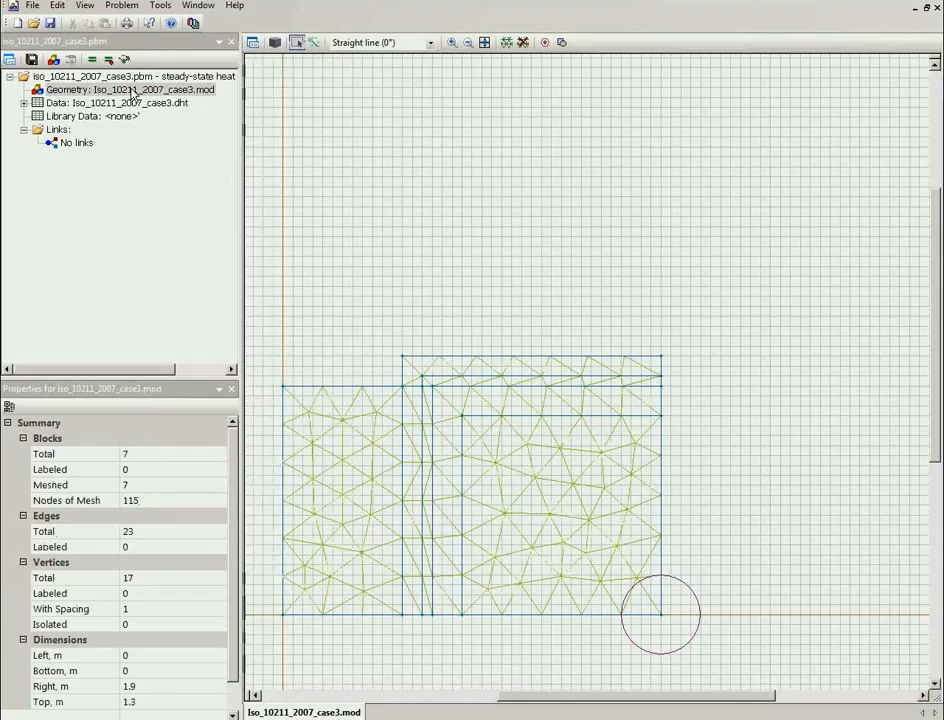
click(484, 43)
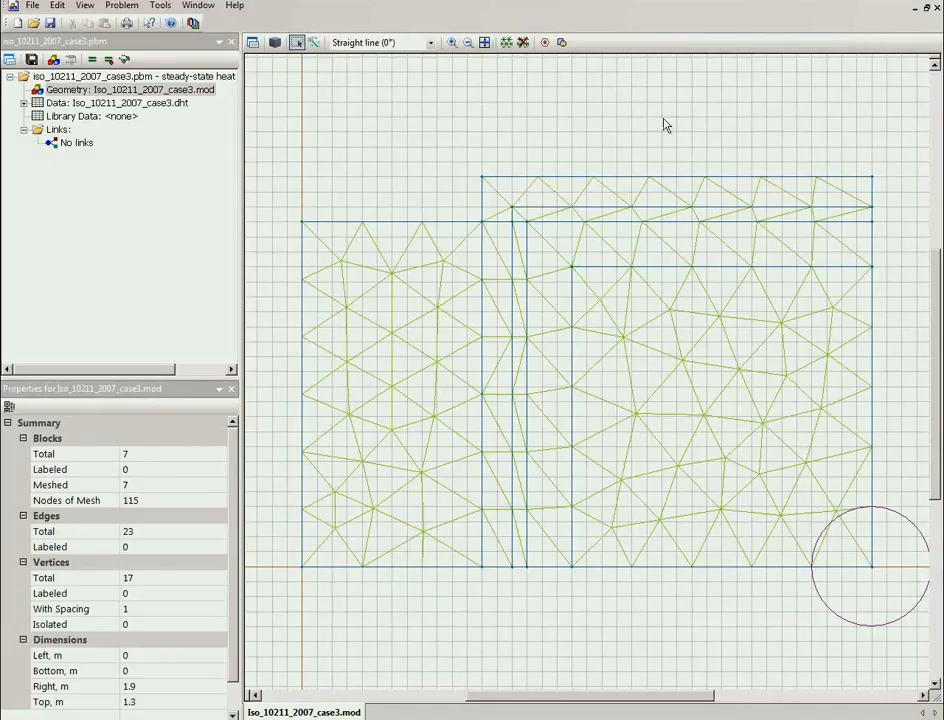
click(398, 303)
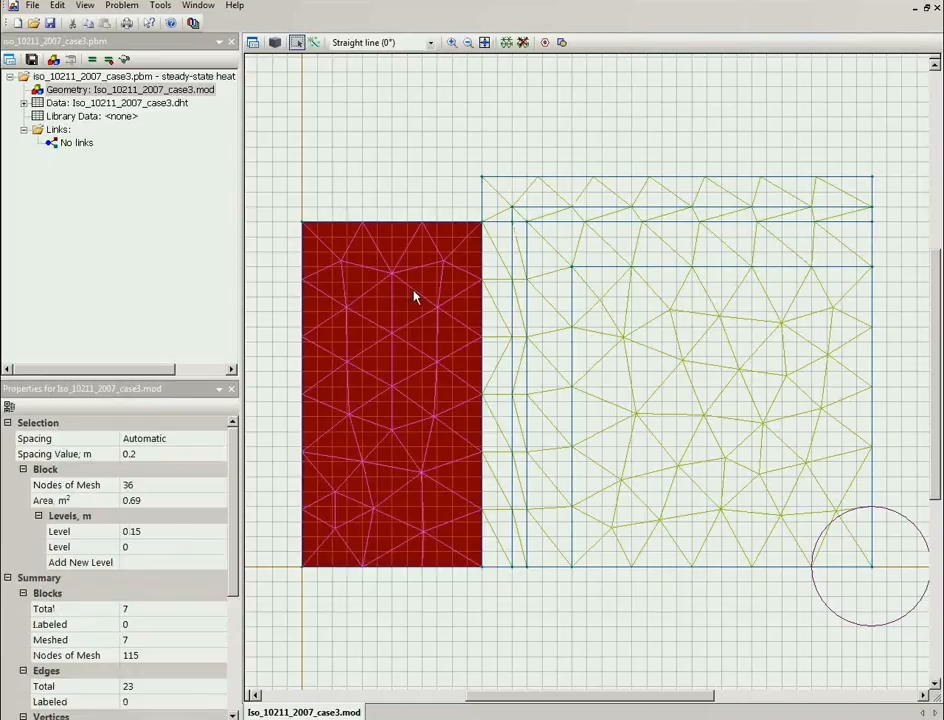
click(85, 5)
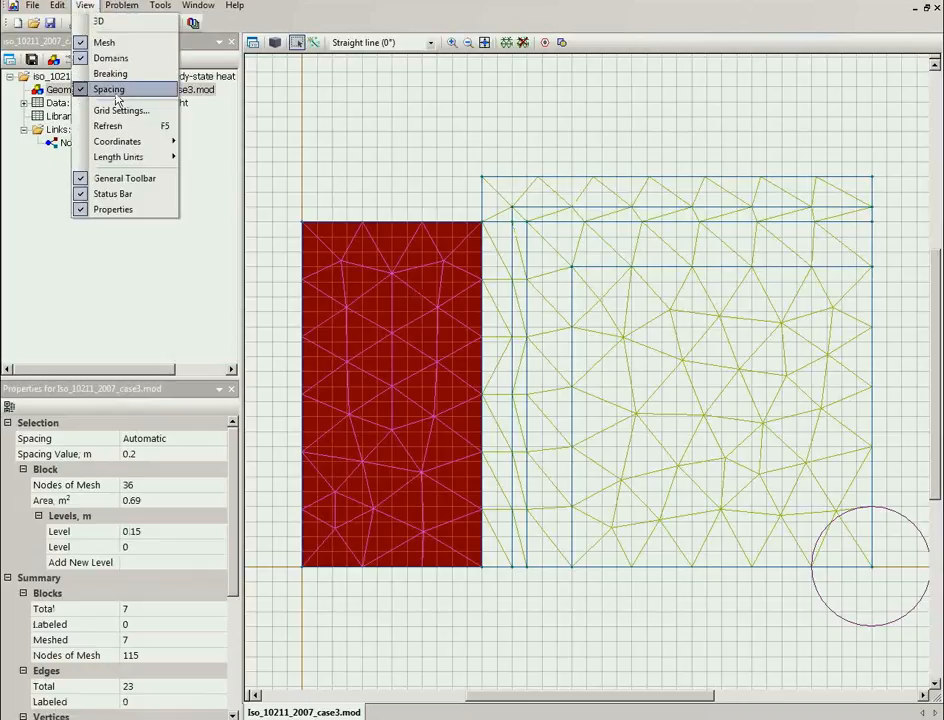
mouse_move(135, 156)
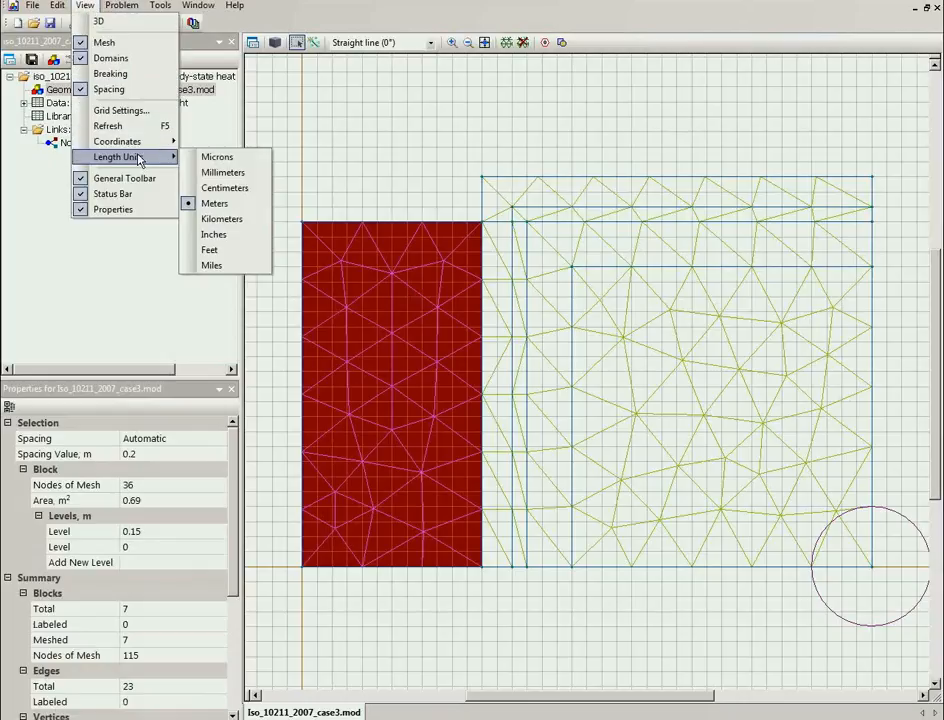
click(234, 187)
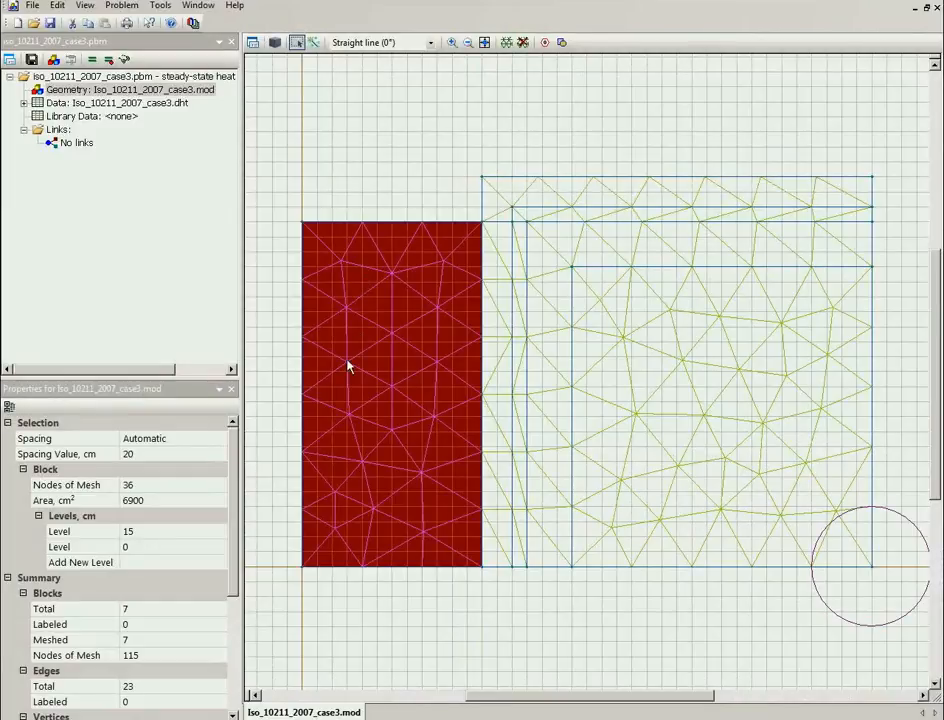
Examine the extrusion levels of the leftmost block, the large inner square block and the L-shaped wall block.
click(84, 550)
click(146, 531)
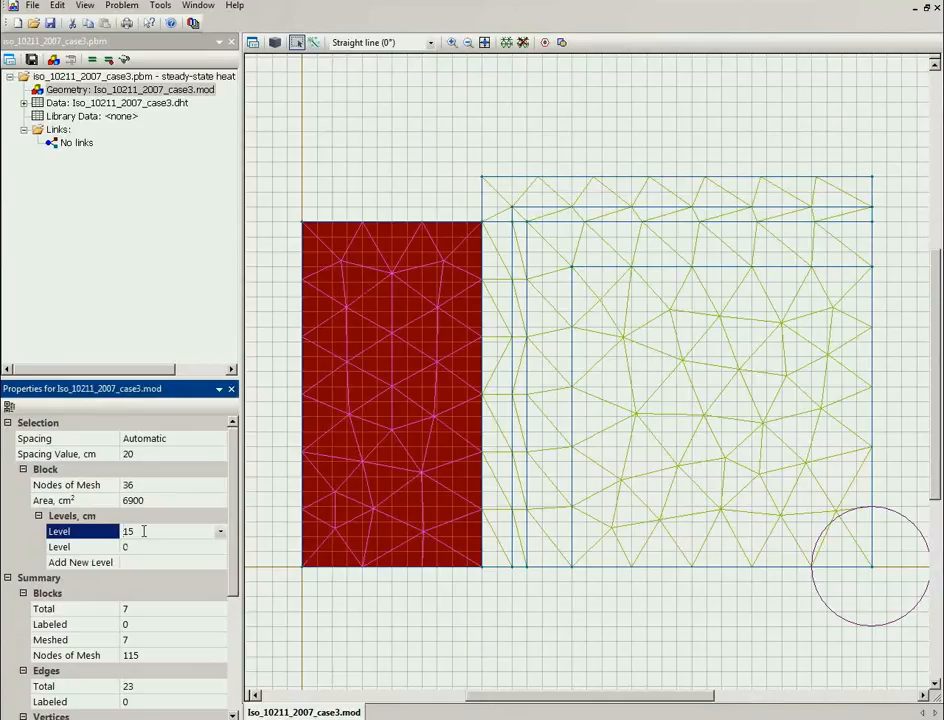
click(725, 436)
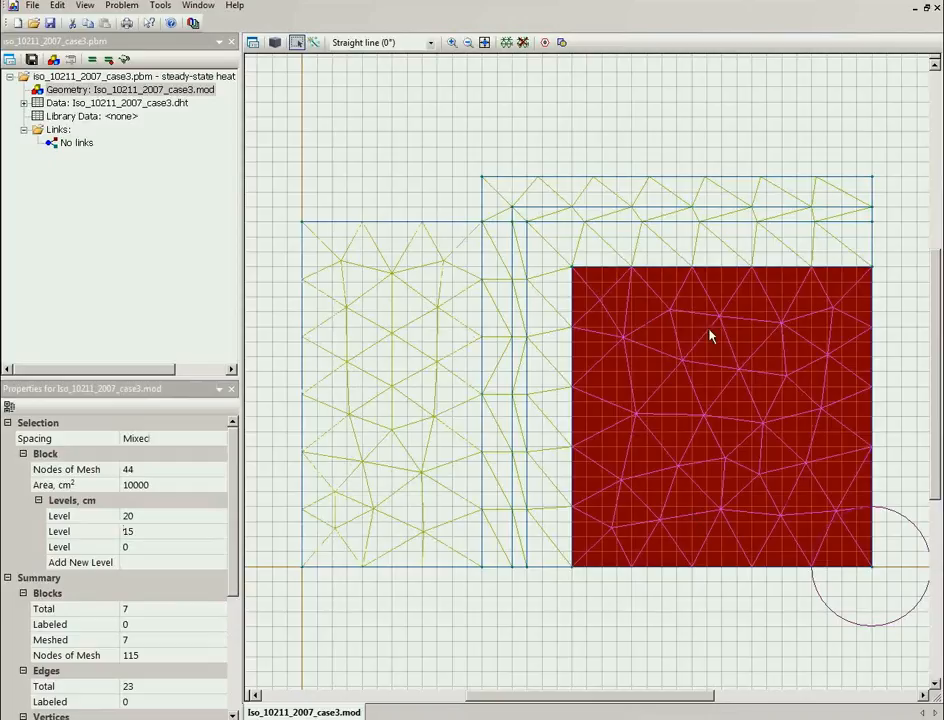
click(180, 546)
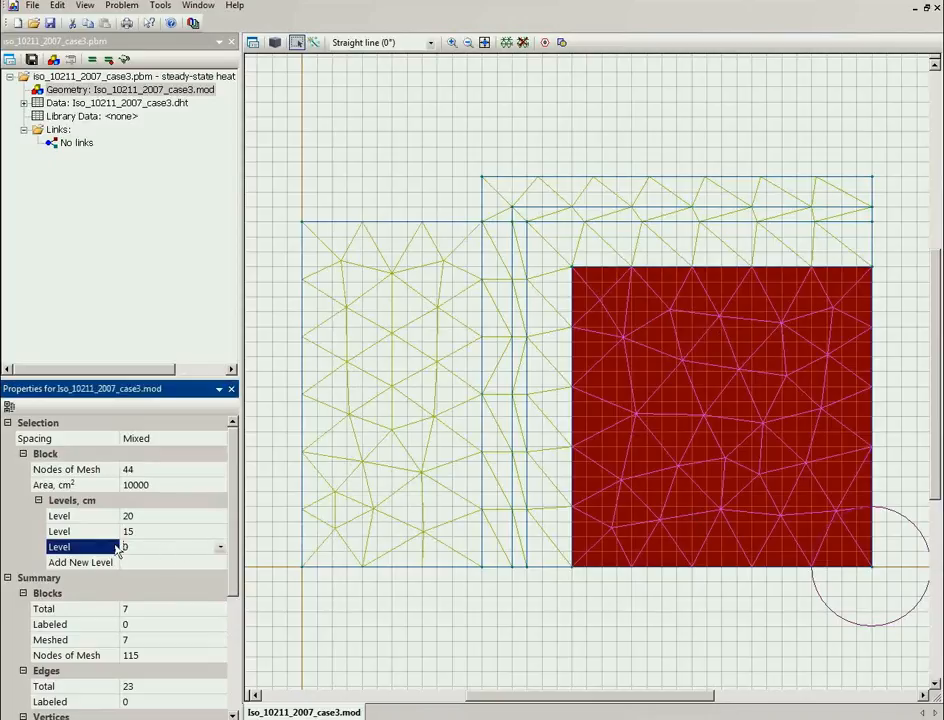
click(124, 531)
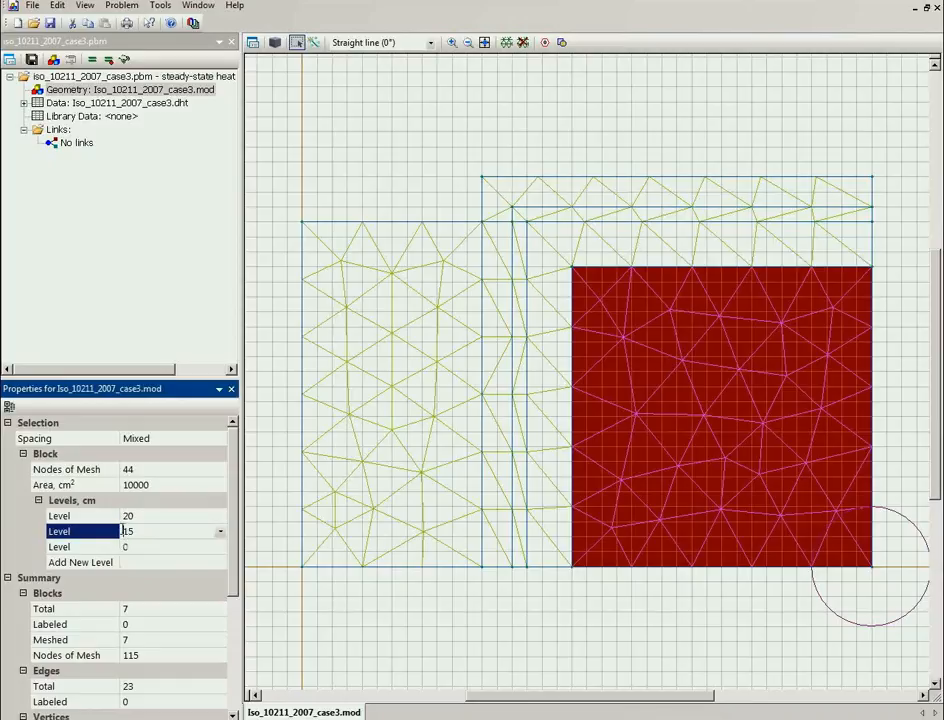
drag(152, 533, 119, 532)
click(124, 516)
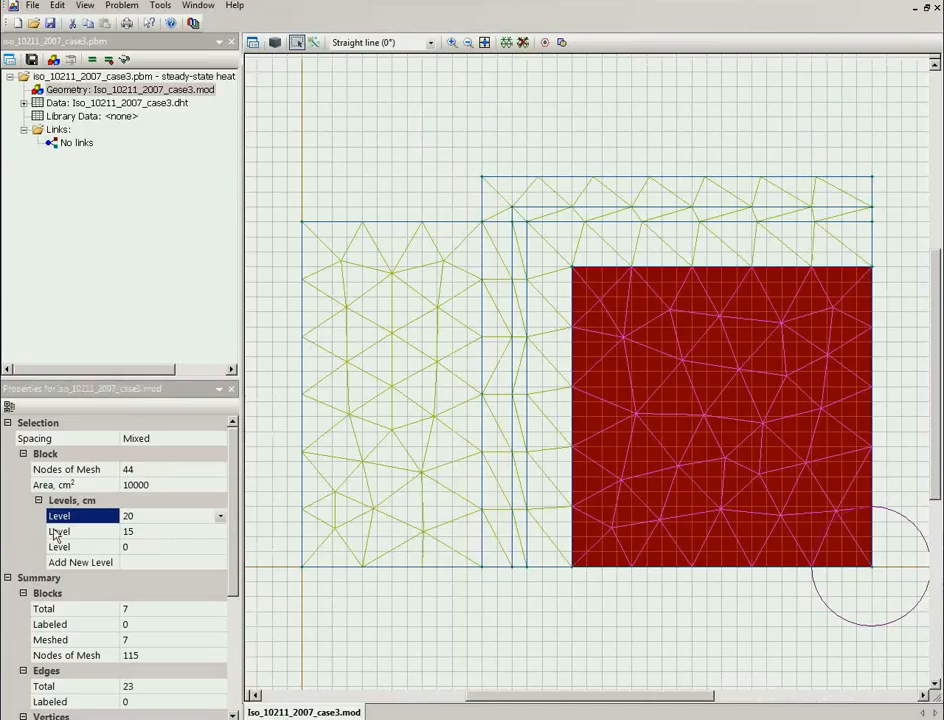
click(550, 289)
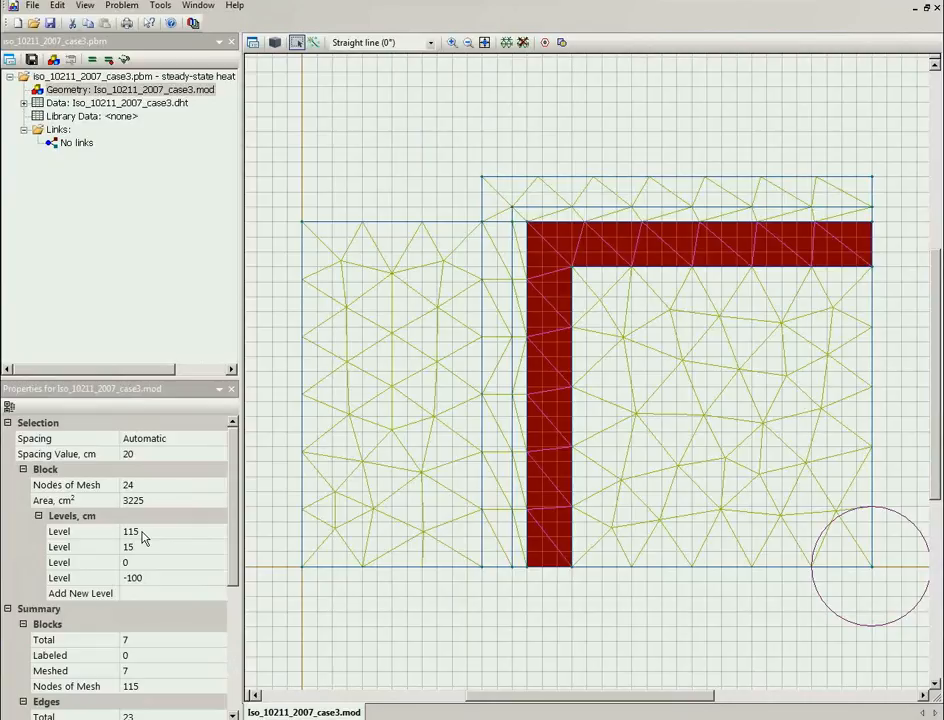
click(372, 193)
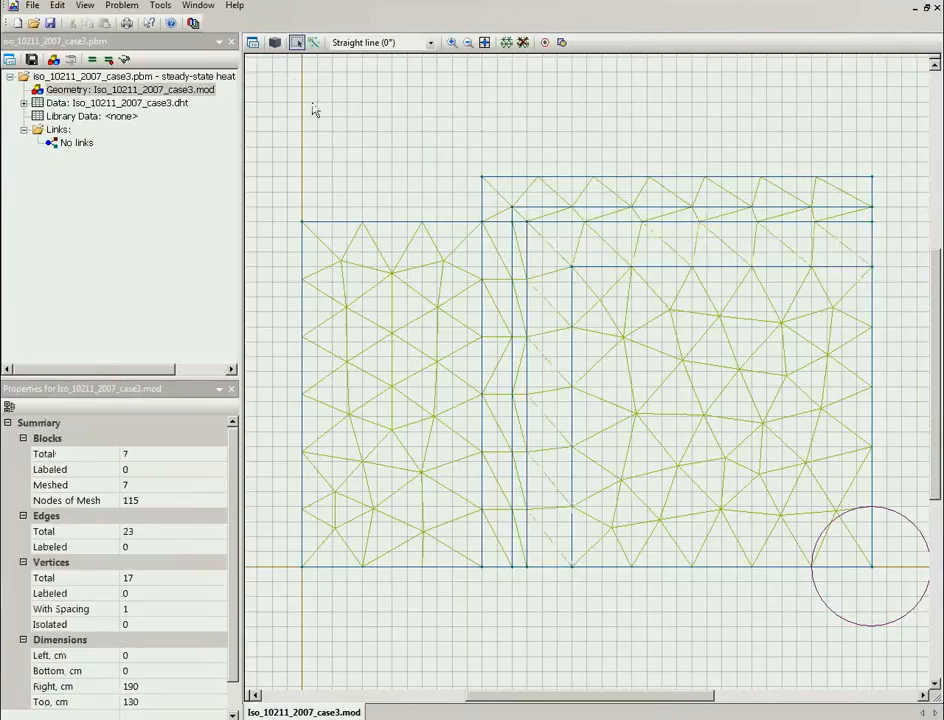
Display the extruded wall and slab model in 3D and inspect it from several sides.
click(275, 44)
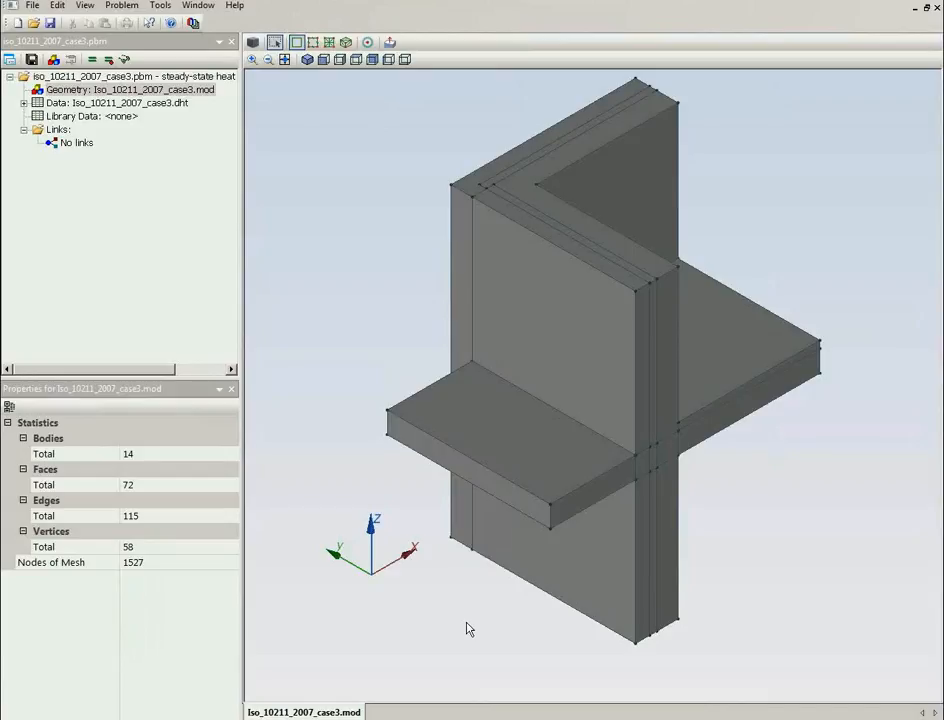
drag(468, 628, 339, 594)
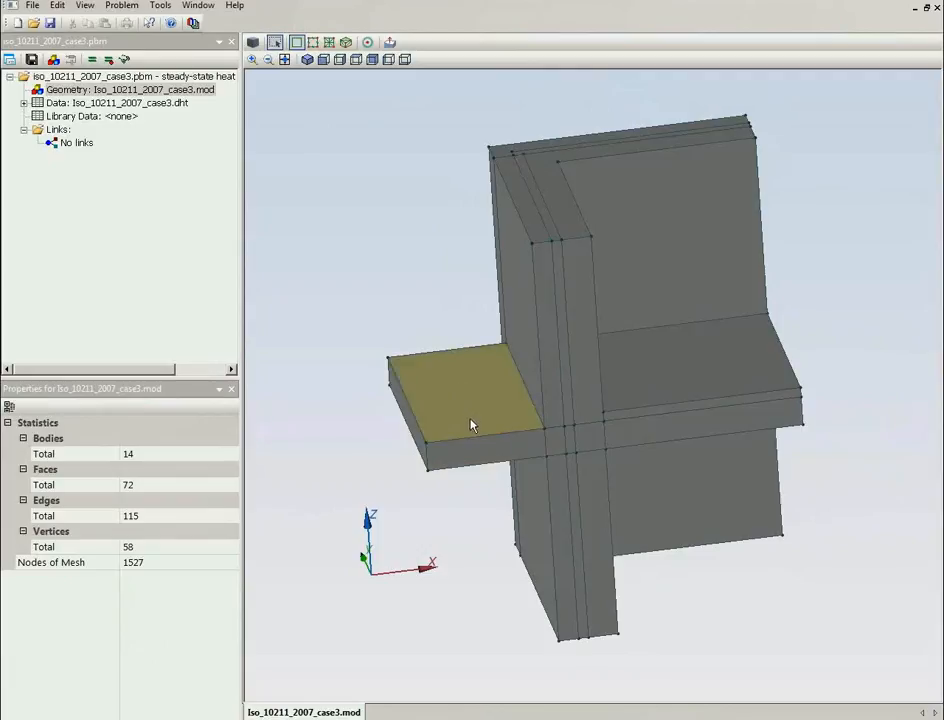
drag(470, 425, 405, 448)
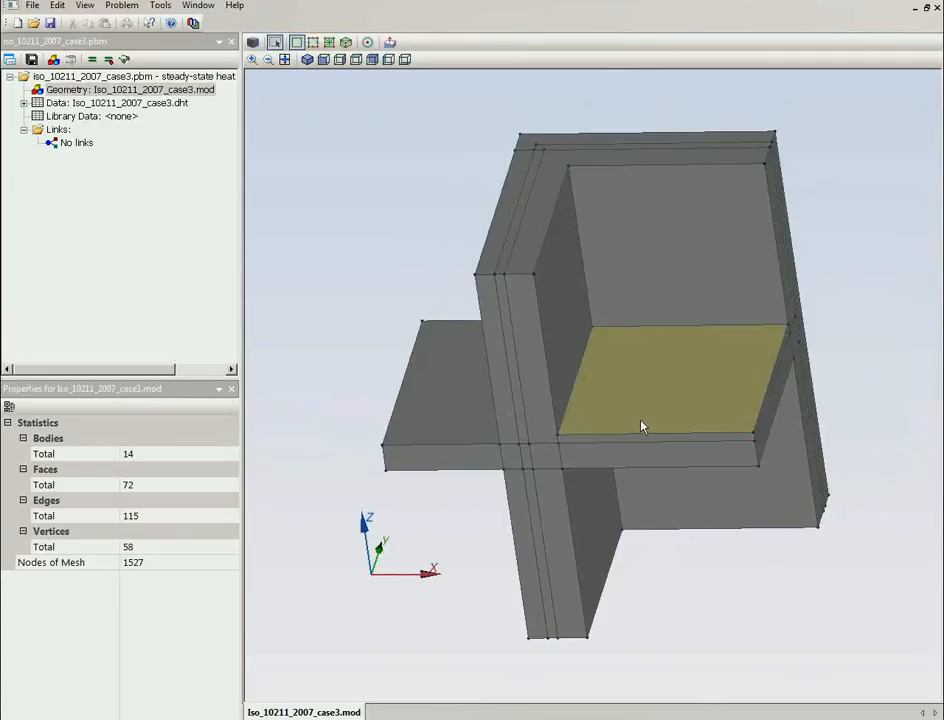
drag(620, 393, 649, 352)
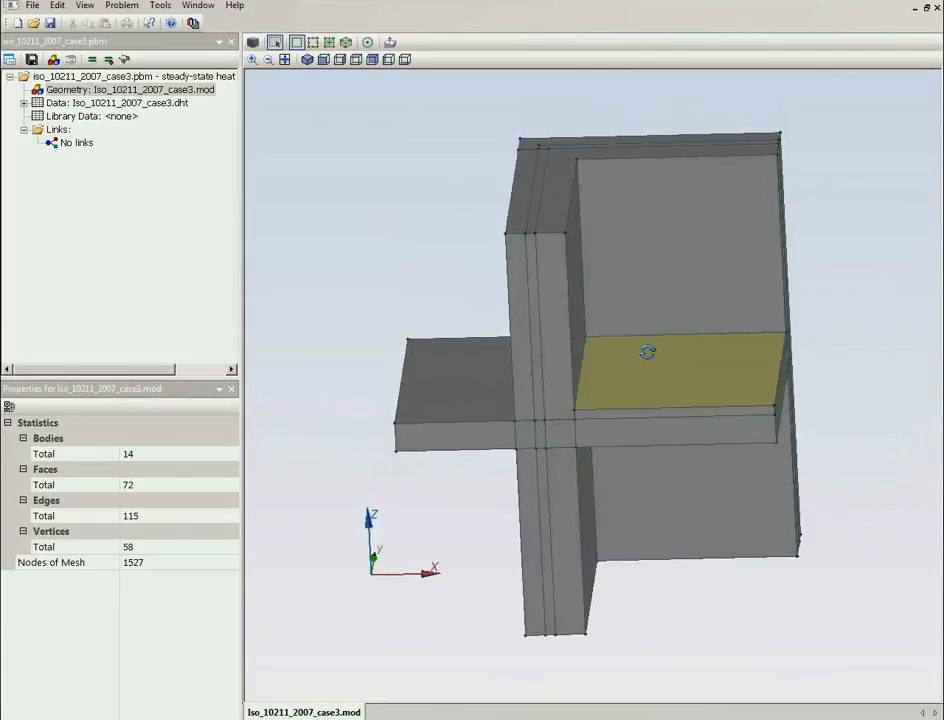
Select the top face of the slab projecting outside the wall and choose the body label "slab" for it.
click(463, 367)
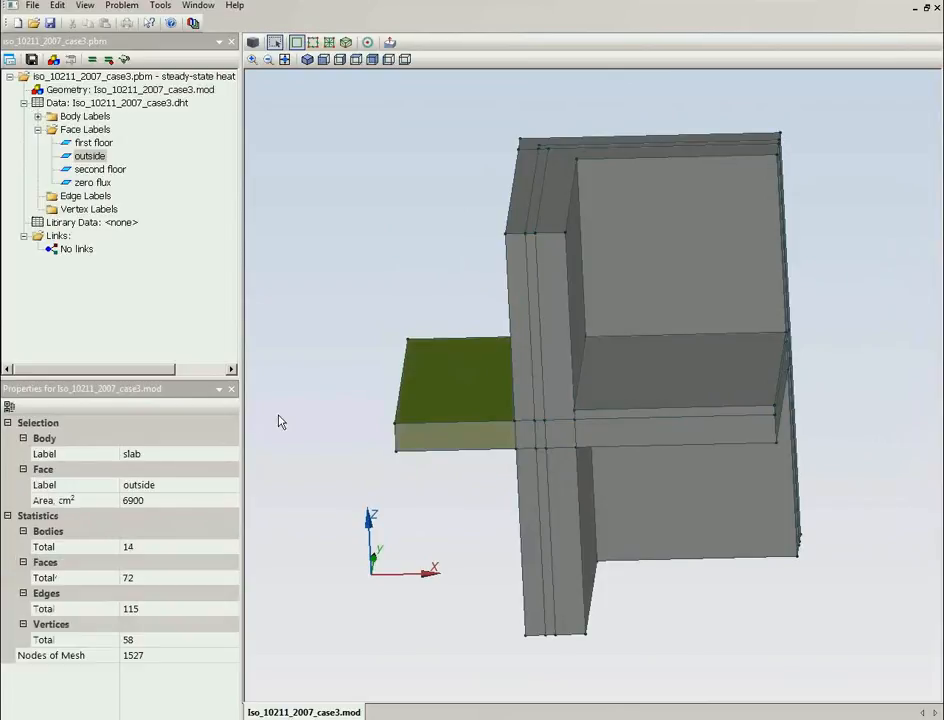
click(232, 455)
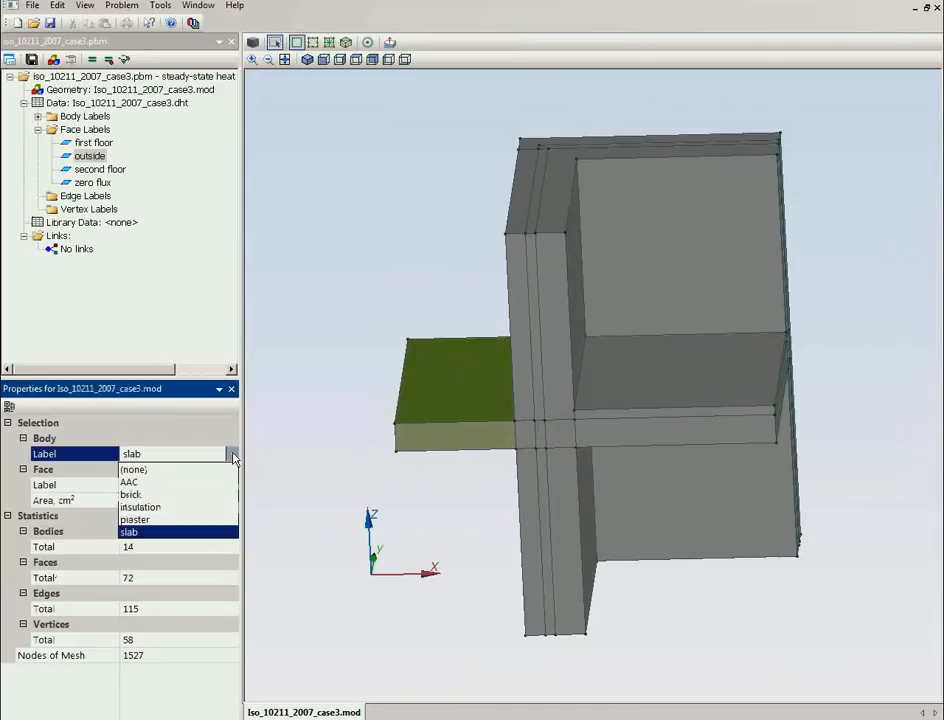
click(214, 532)
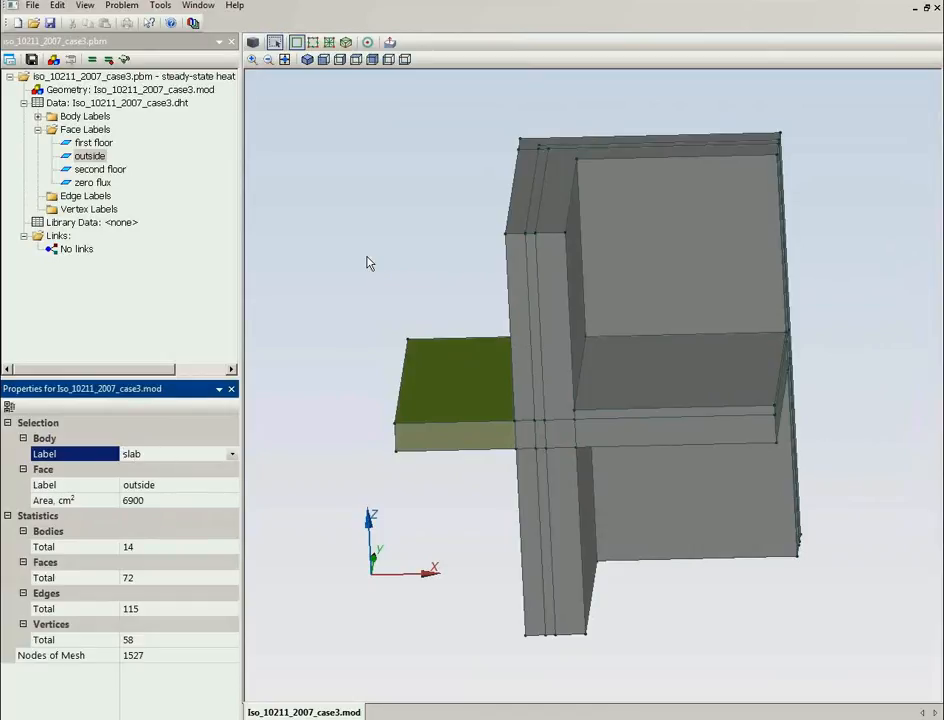
Expand the problem's list of body labels.
drag(346, 255, 366, 248)
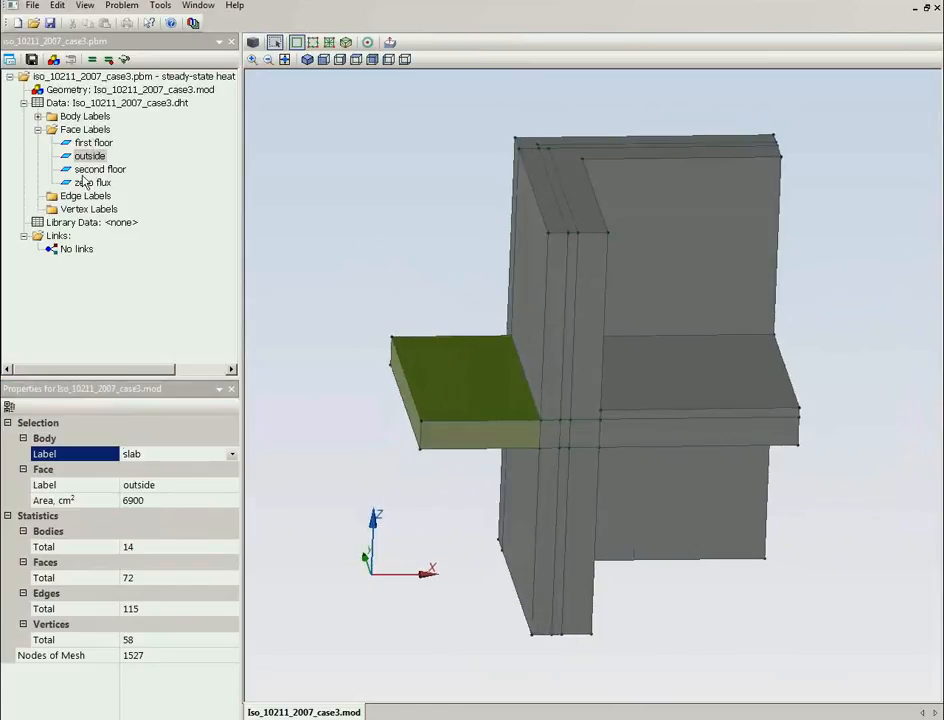
click(38, 116)
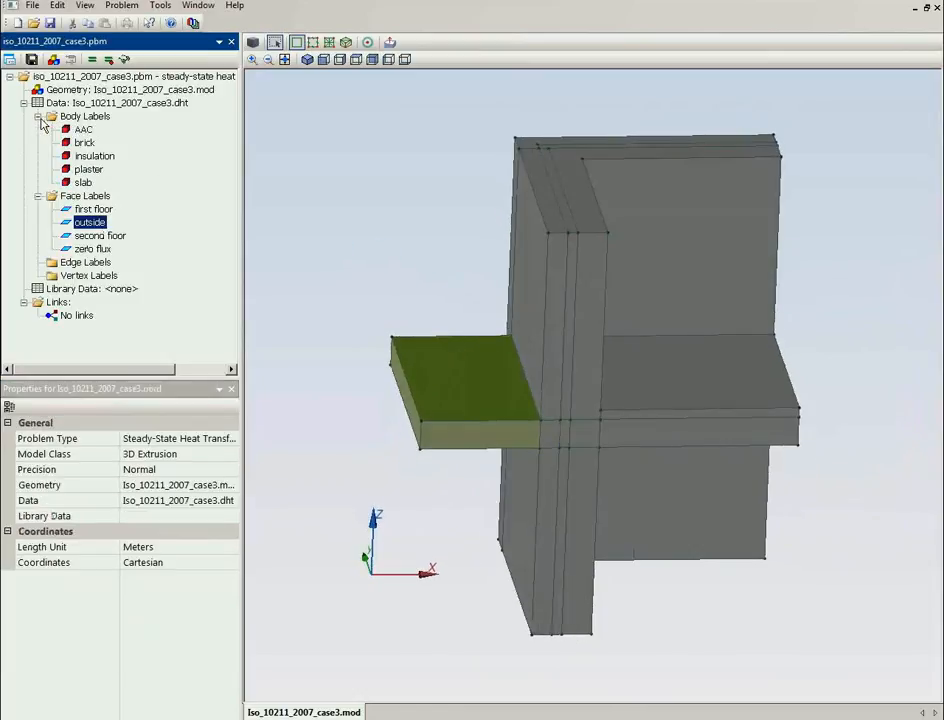
Examine which bodies of the model carry the slab, plaster, insulation, AAC and brick labels.
click(83, 182)
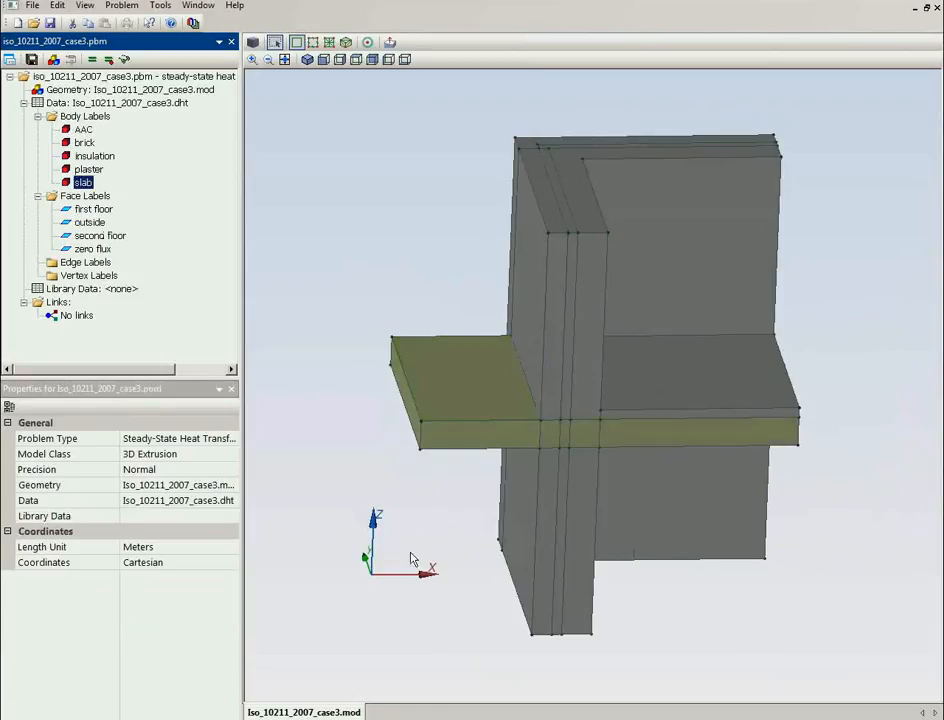
drag(413, 558, 236, 511)
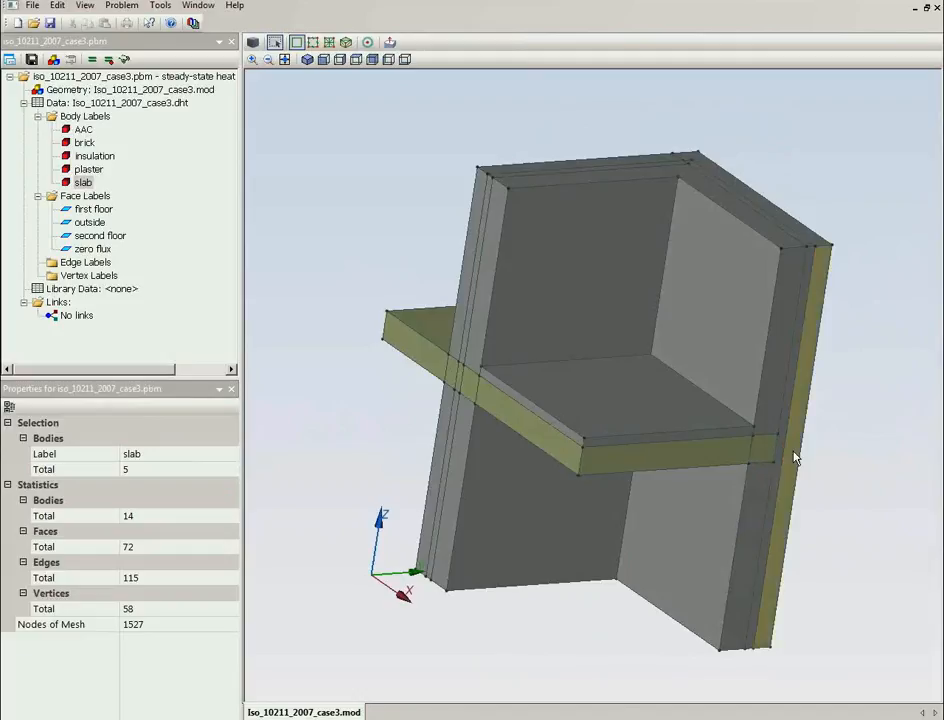
drag(247, 317, 436, 468)
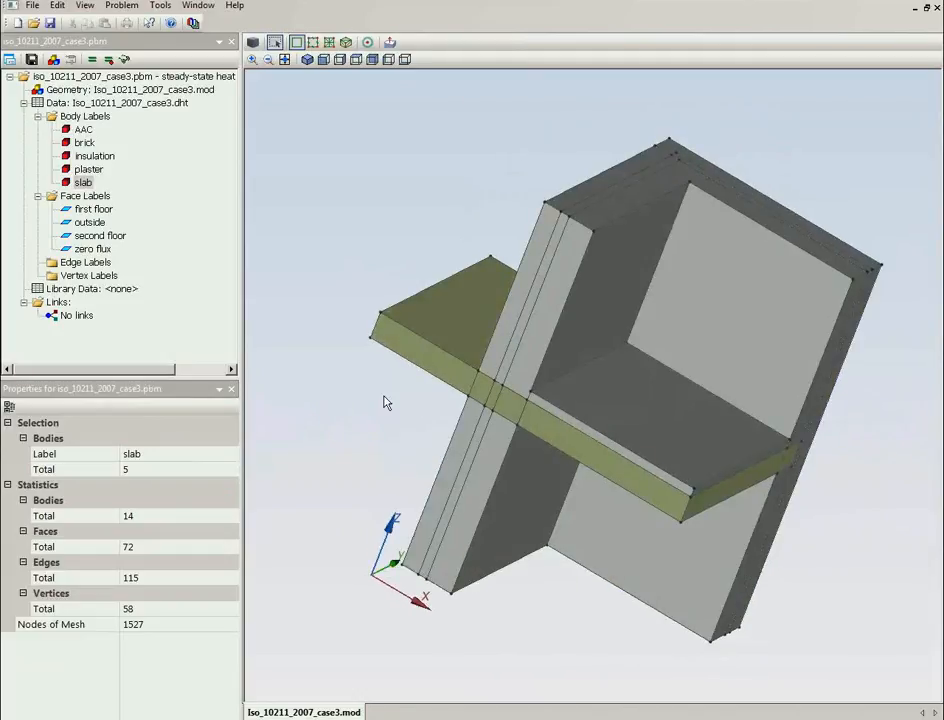
drag(386, 402, 451, 436)
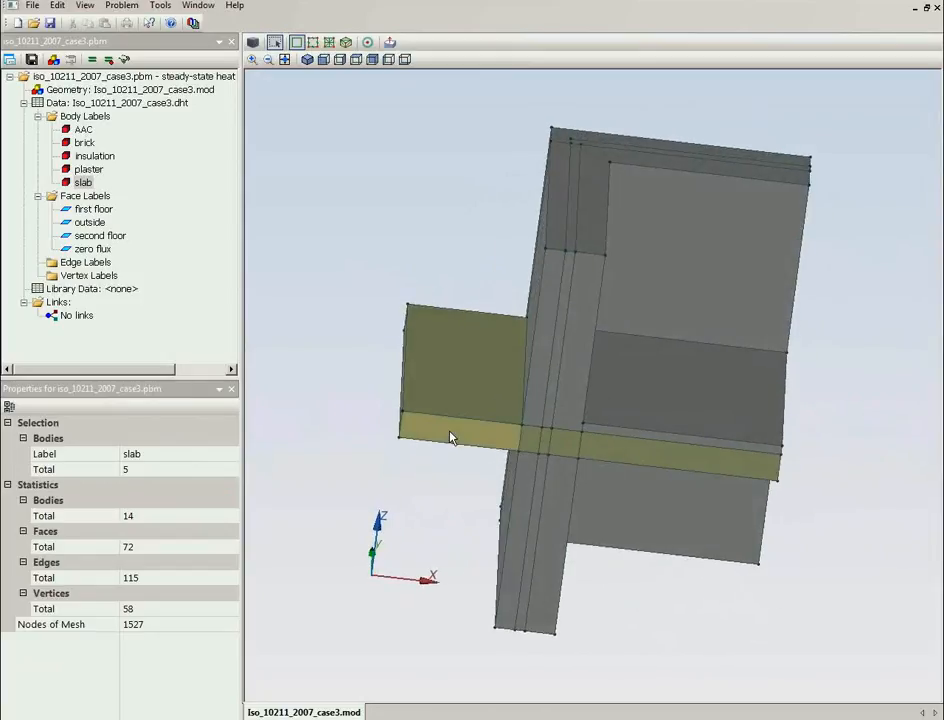
click(89, 171)
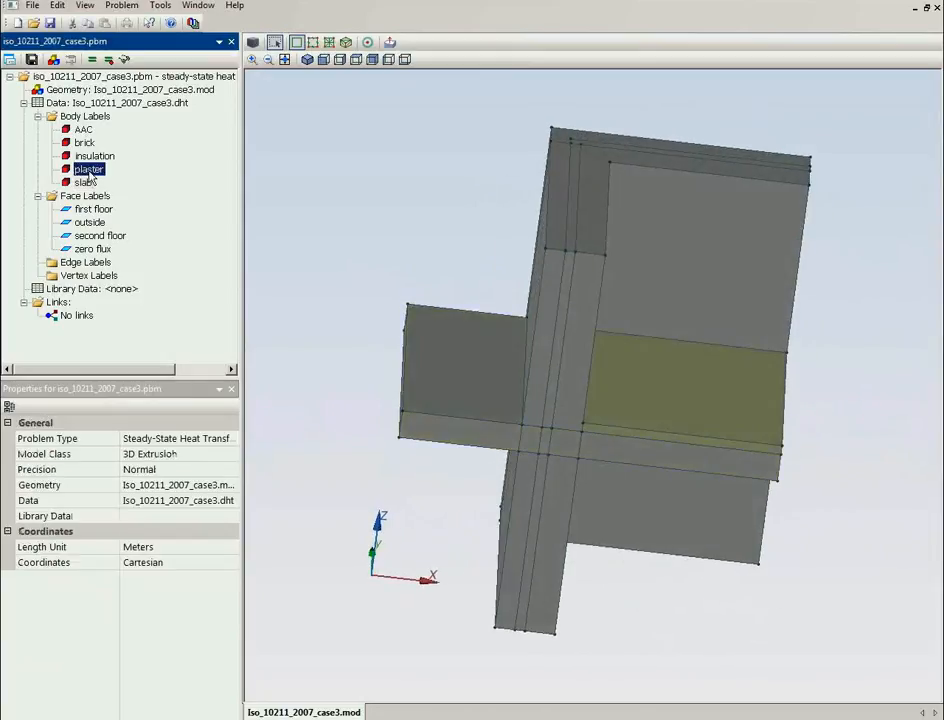
drag(735, 643, 638, 636)
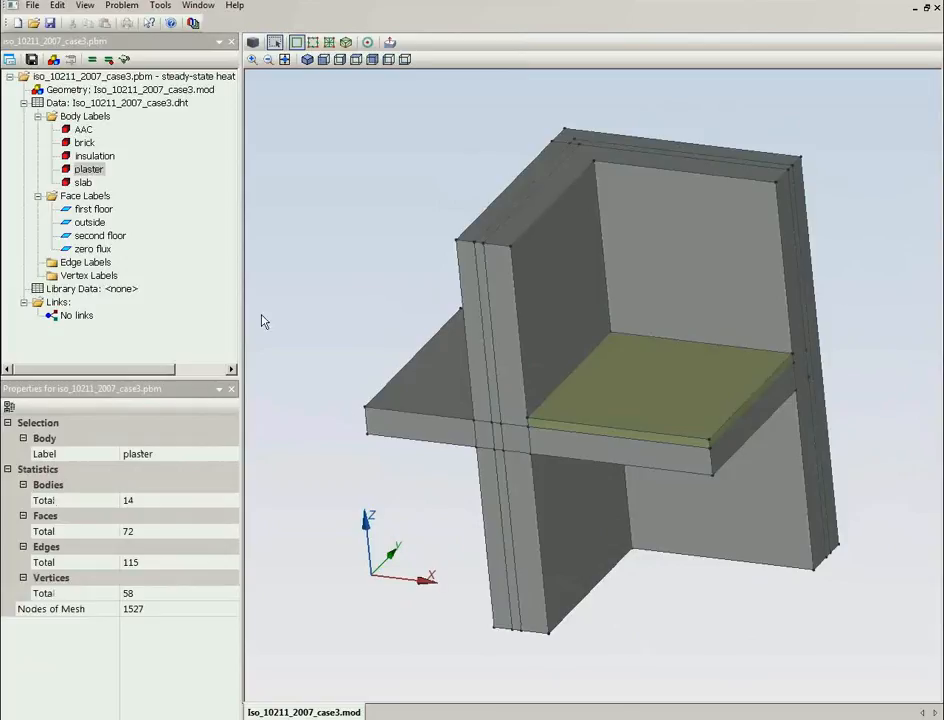
click(108, 157)
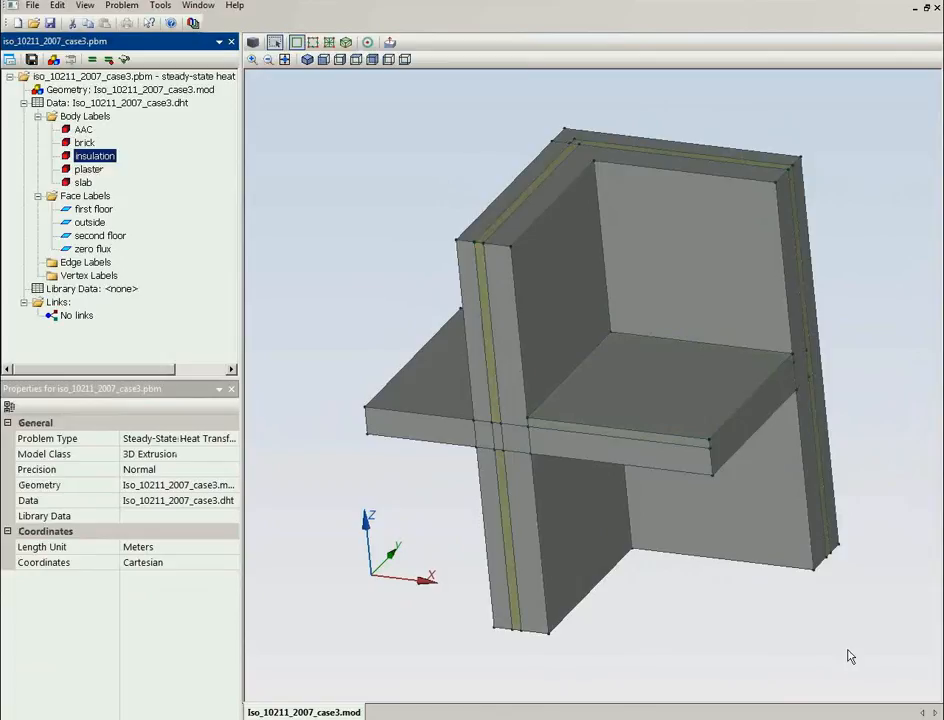
click(83, 130)
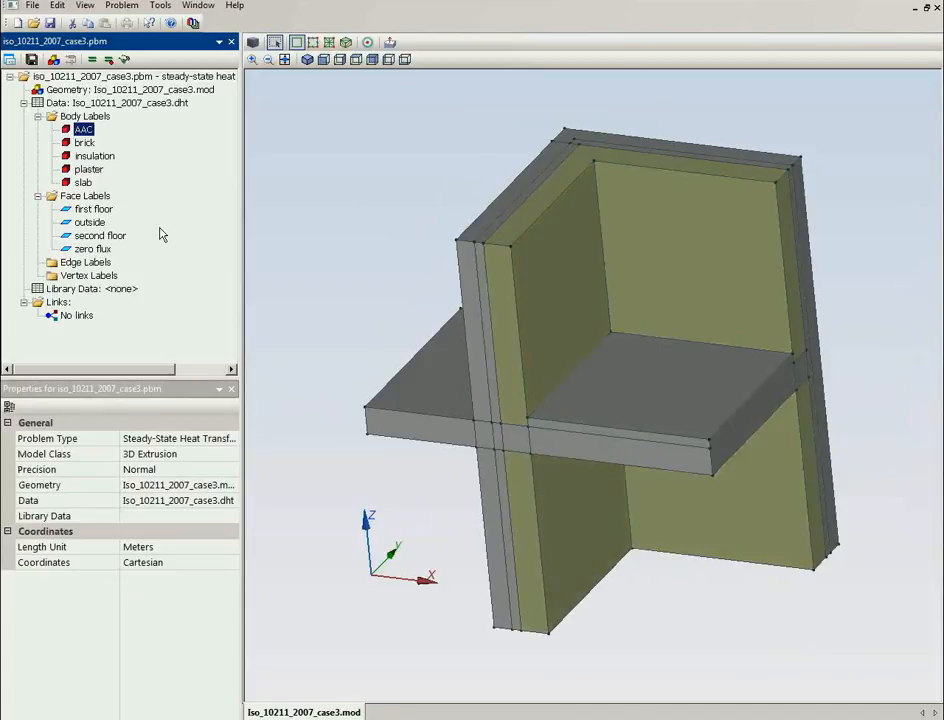
click(84, 142)
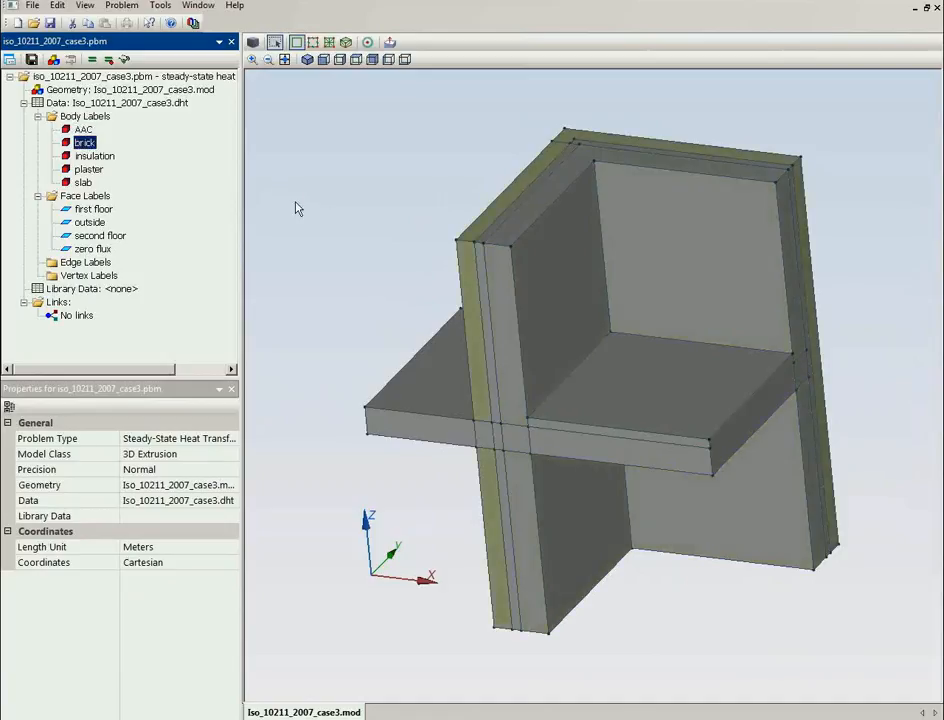
mouse_move(305, 192)
mouse_down()
mouse_move(400, 278)
mouse_move(468, 385)
mouse_move(490, 443)
mouse_move(476, 352)
mouse_move(375, 190)
mouse_move(312, 164)
mouse_move(313, 172)
mouse_up()
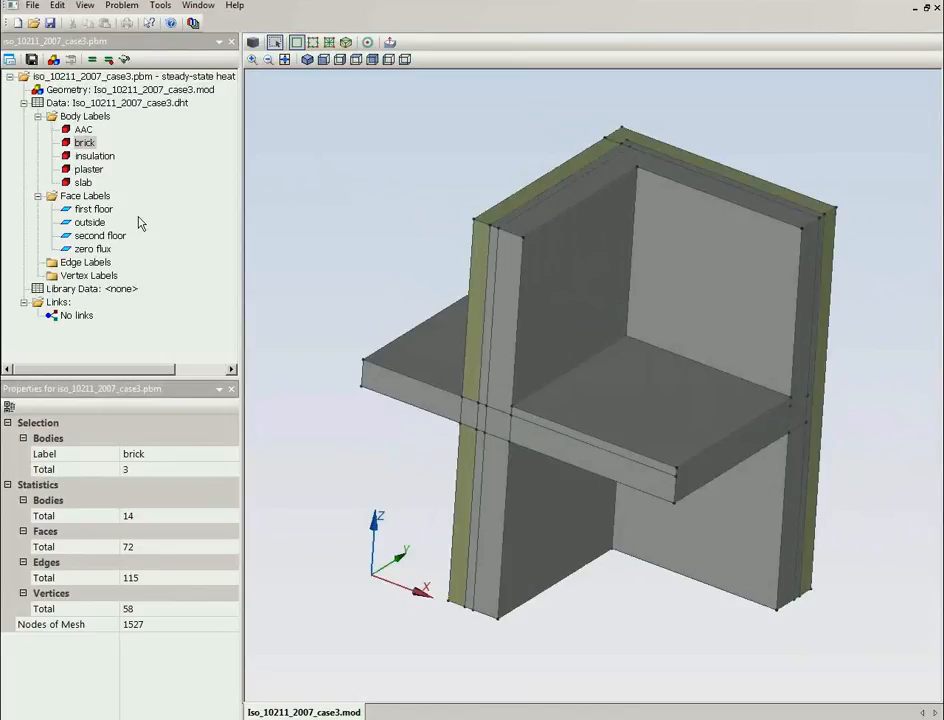
Examine the faces labelled first floor and review their convection coefficient and temperature, leaving the settings as they are.
click(80, 210)
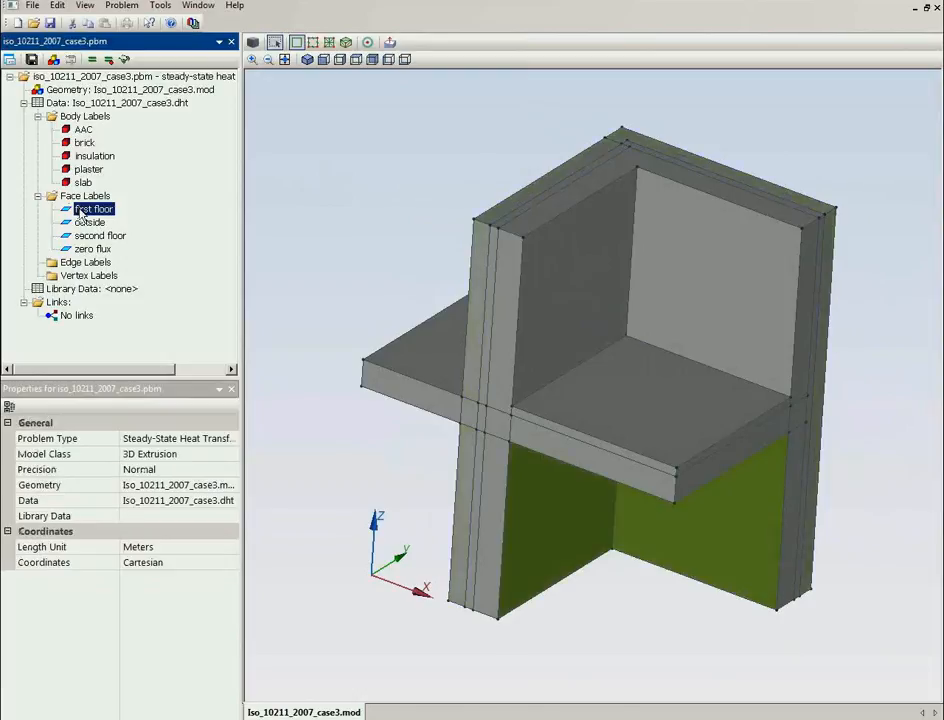
drag(500, 503, 674, 525)
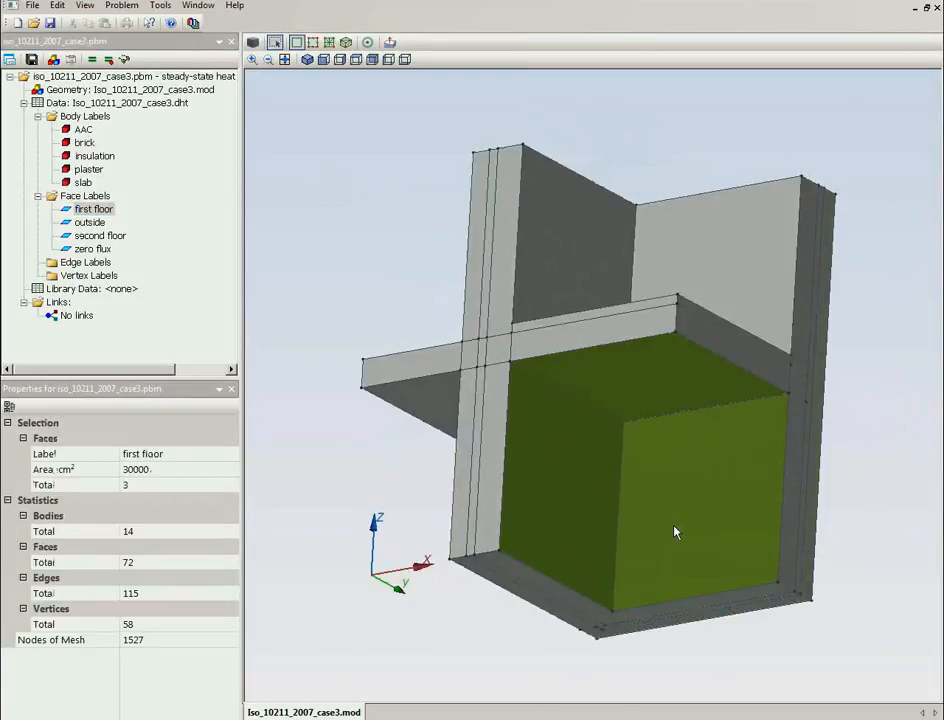
double_click(76, 210)
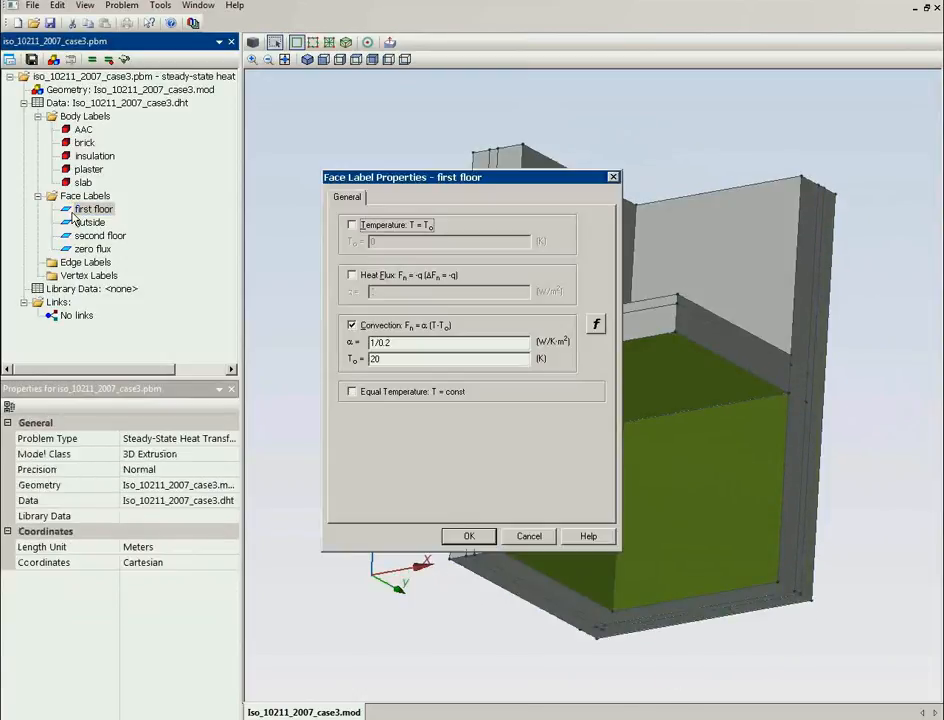
double_click(373, 359)
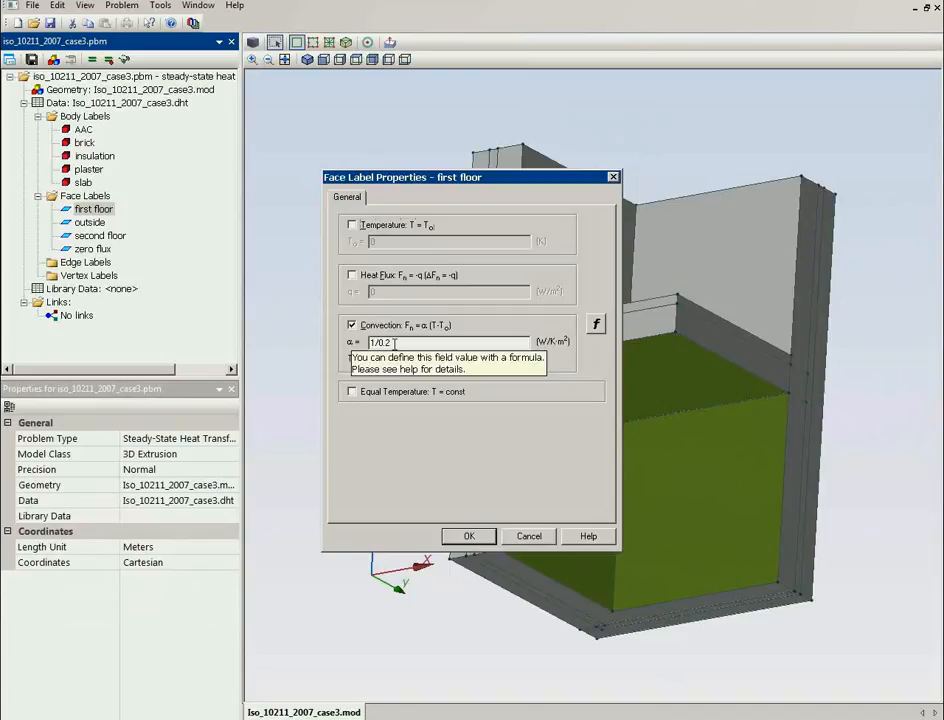
double_click(370, 342)
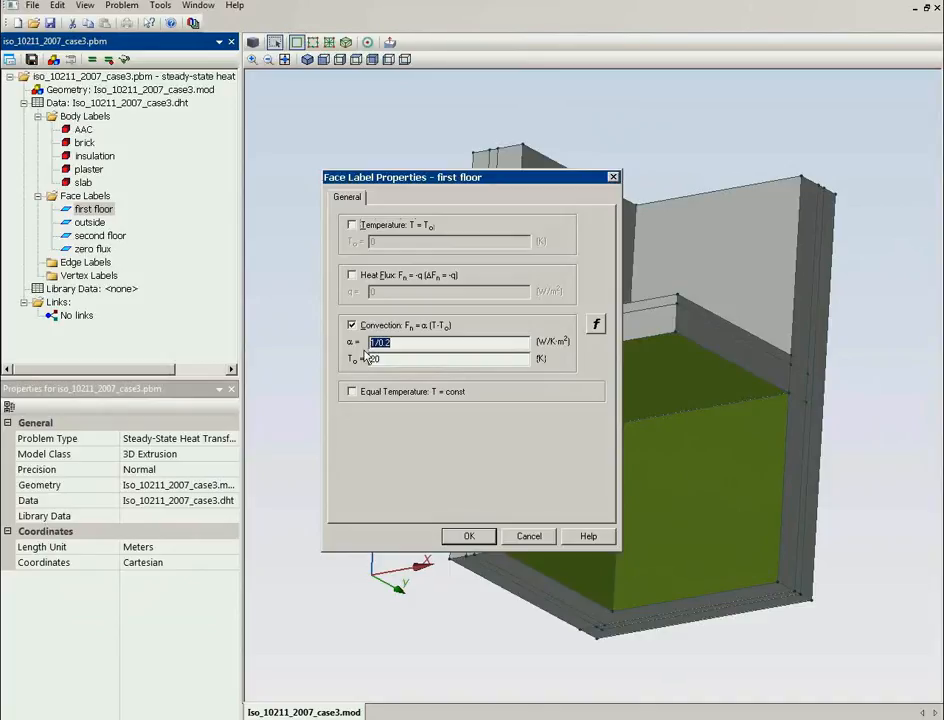
click(386, 360)
click(538, 538)
Review the convection settings of the second floor face label and dismiss them without changes.
drag(343, 185, 331, 333)
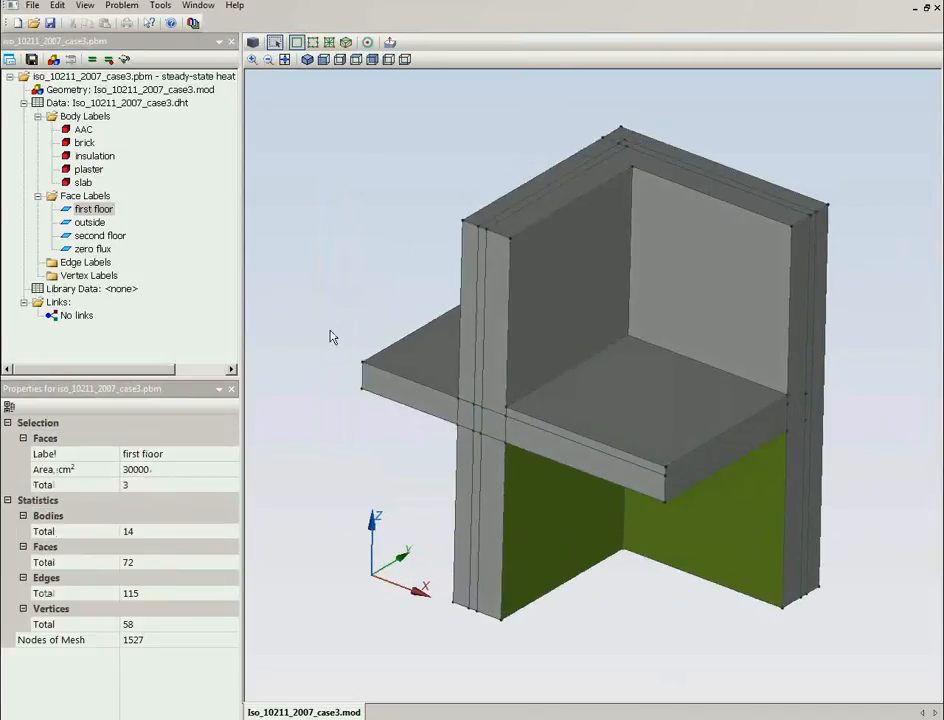
double_click(112, 237)
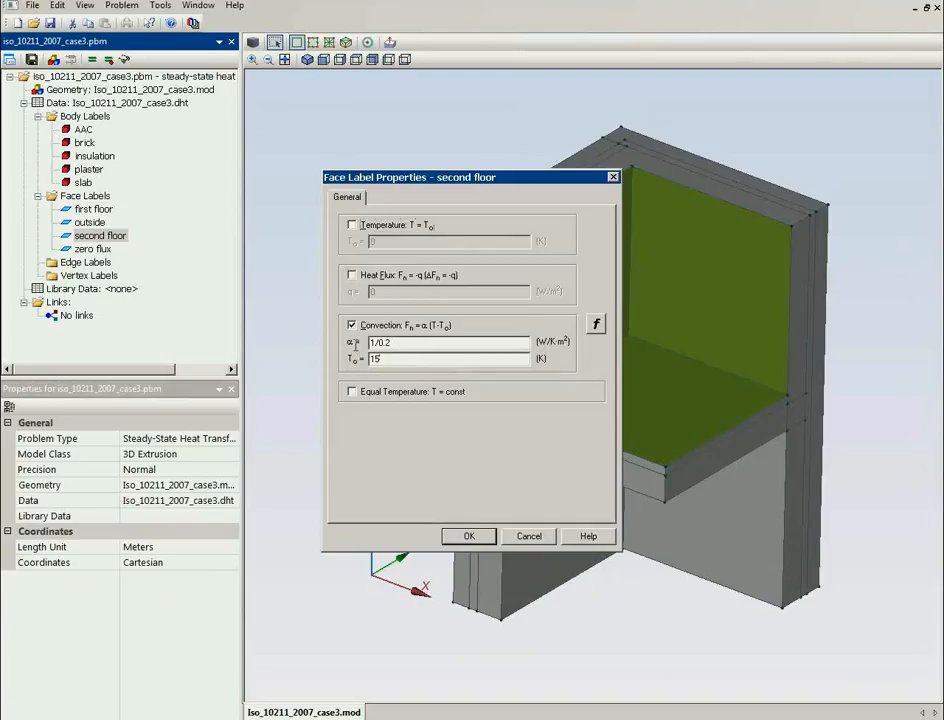
click(527, 537)
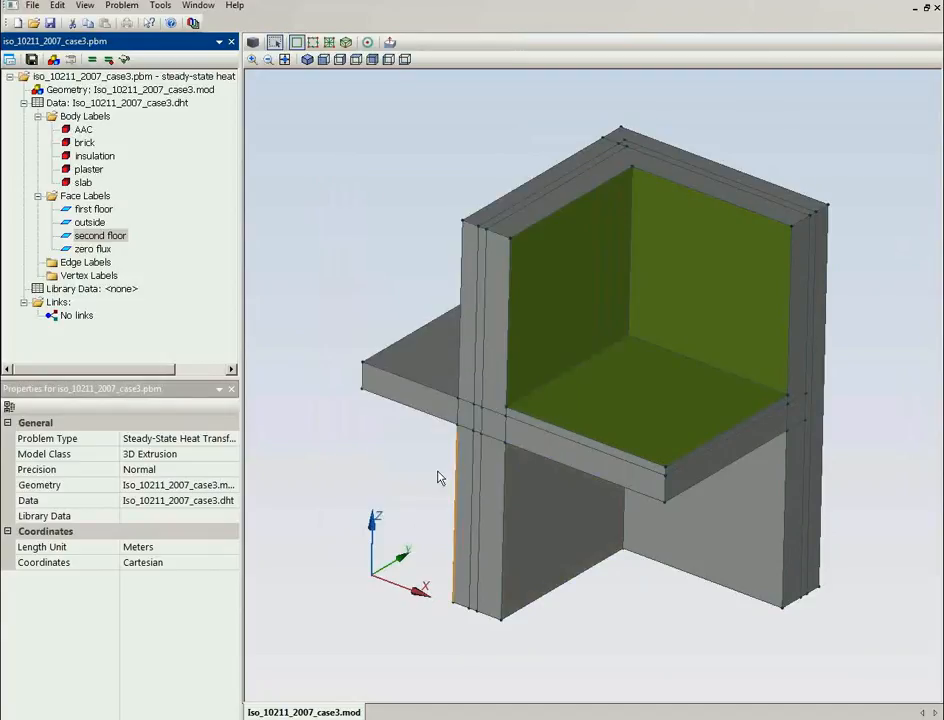
Examine the faces labelled outside and review their convection settings without changing them.
click(85, 222)
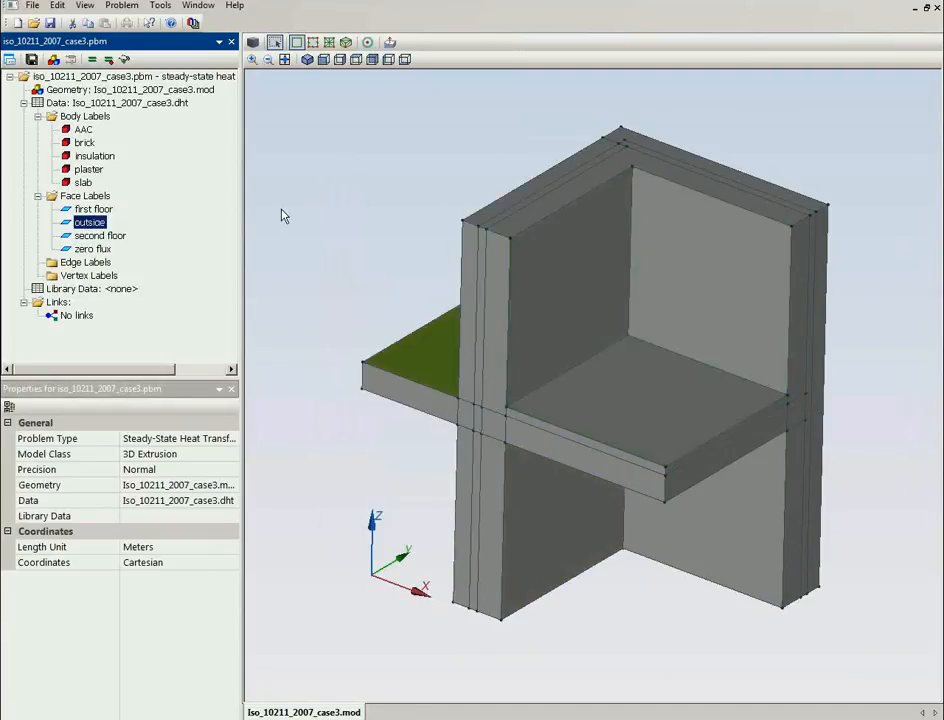
drag(278, 211, 520, 518)
click(74, 222)
double_click(74, 222)
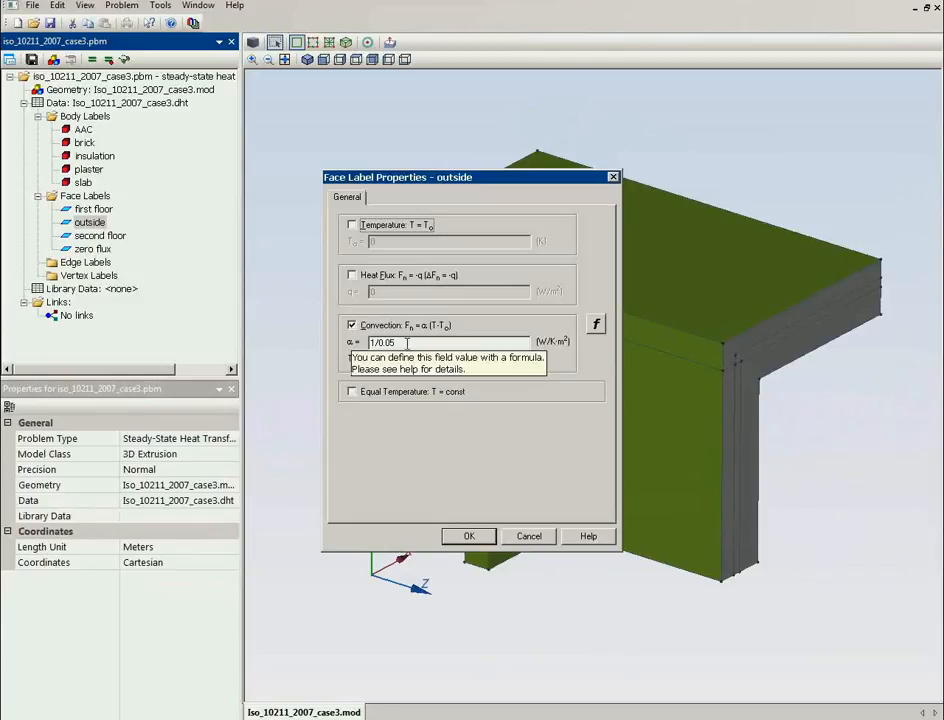
click(547, 538)
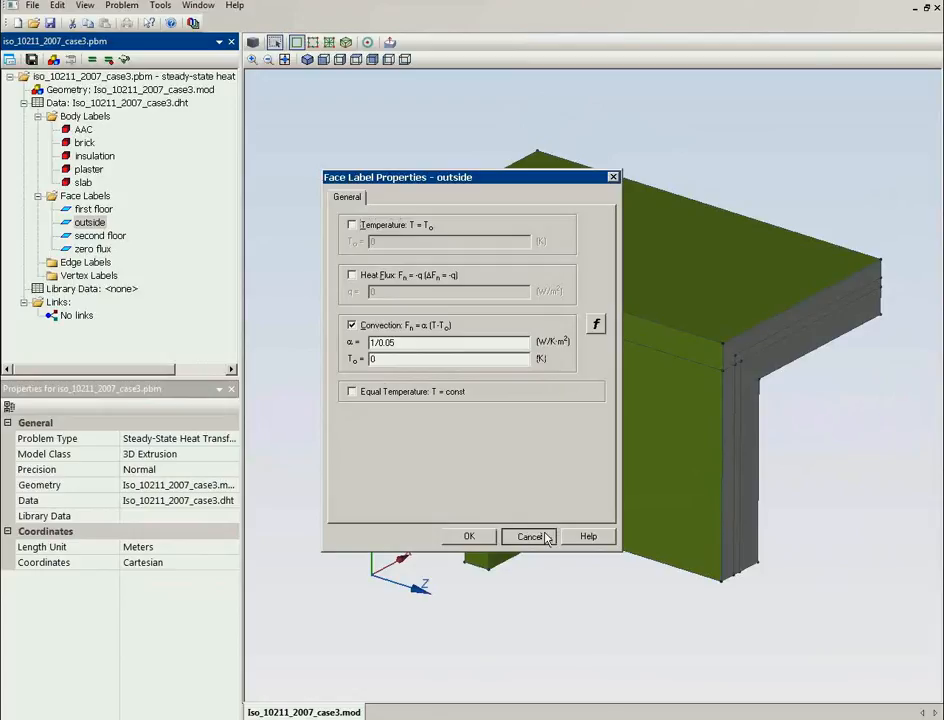
click(547, 538)
Highlight the slab bodies and display the finite element mesh over the whole model.
drag(801, 619, 514, 366)
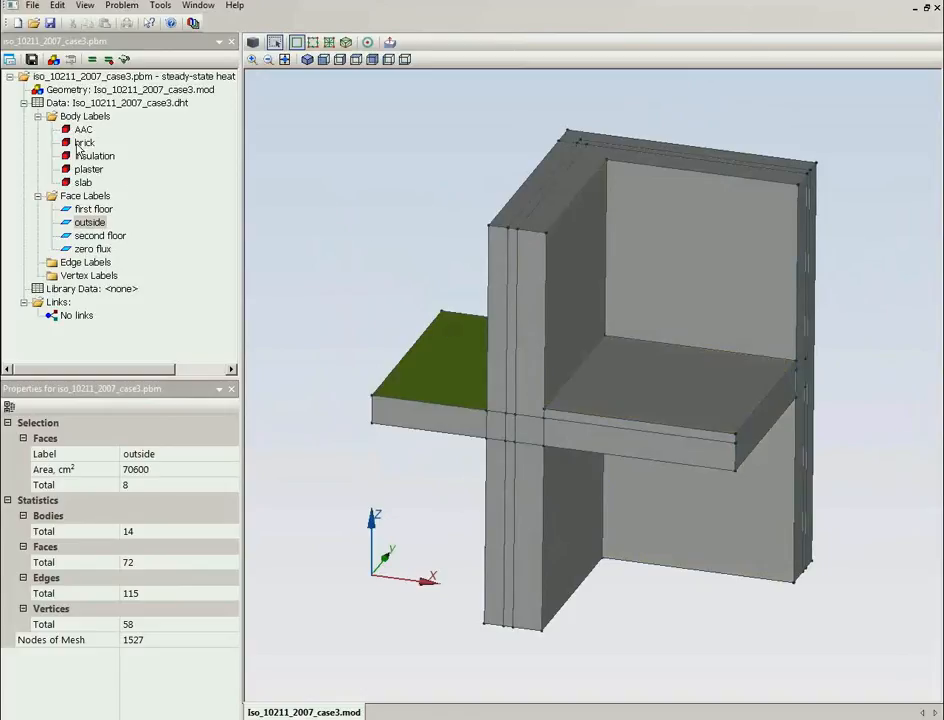
click(83, 182)
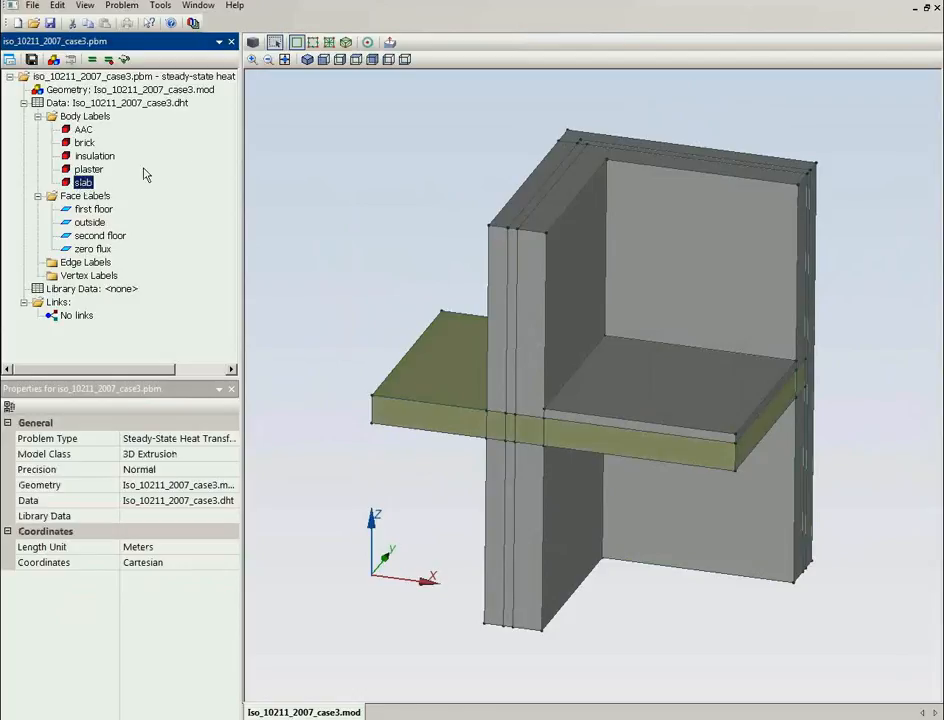
click(345, 42)
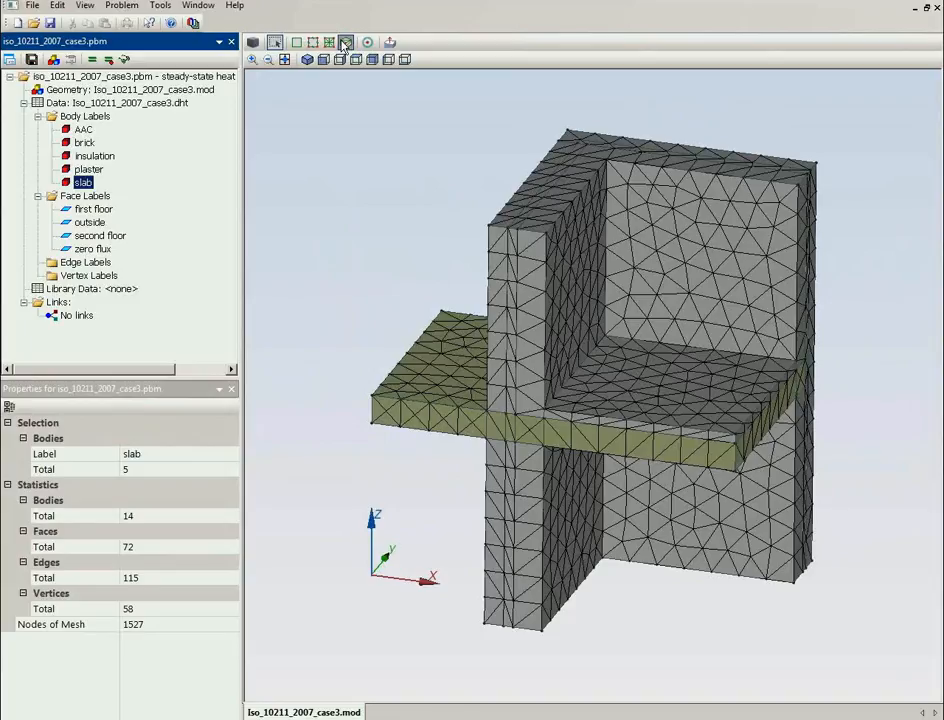
drag(394, 196, 315, 229)
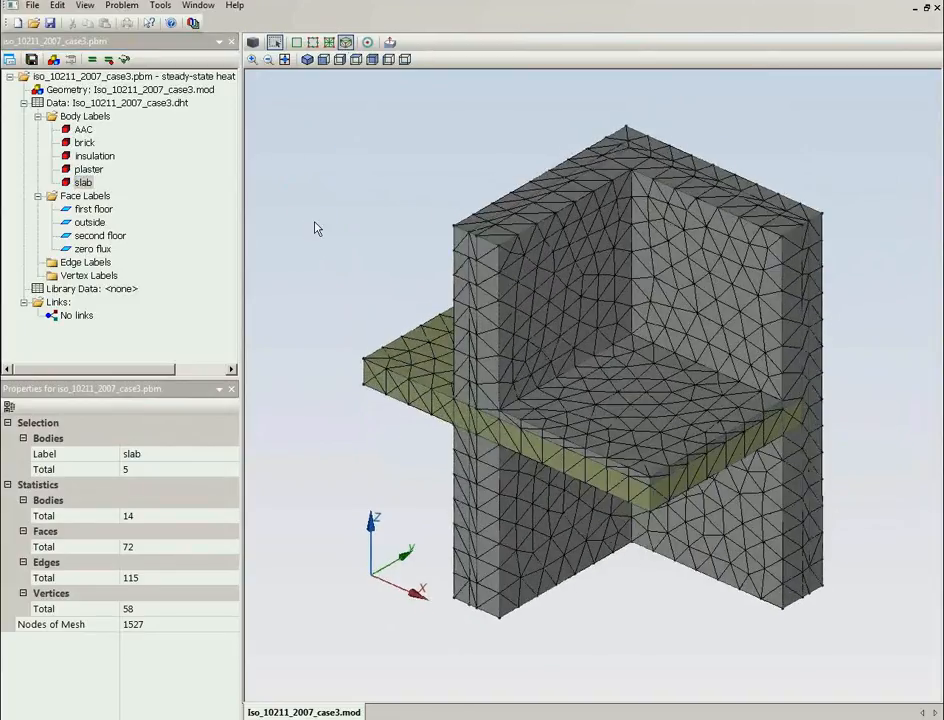
Inspect the mesh interior with a horizontal cut plane raised above the slab, and turn the cut plane off.
click(390, 42)
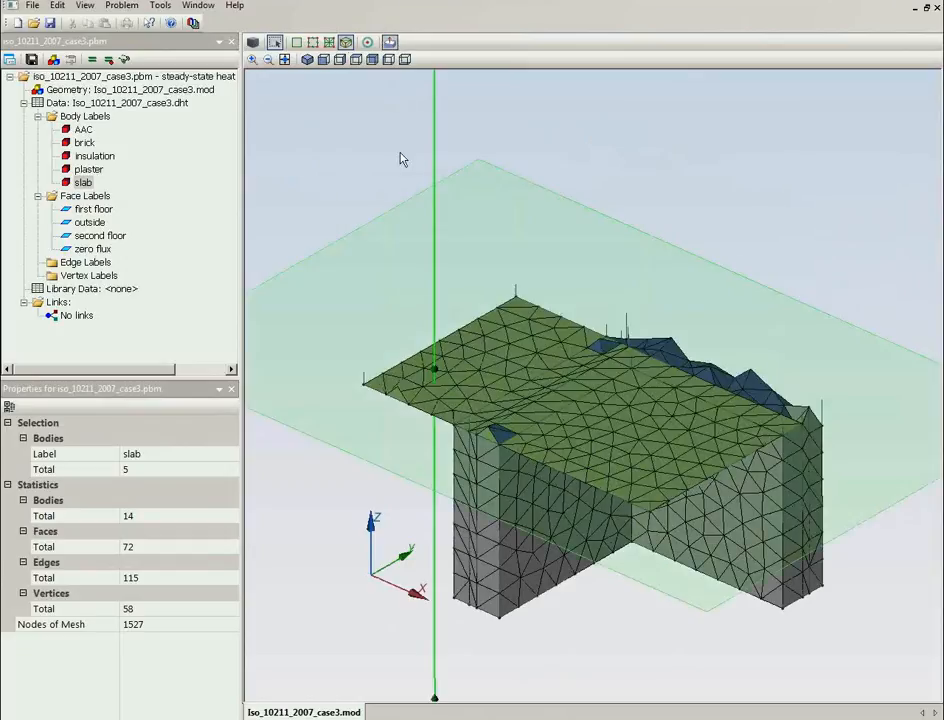
drag(400, 158, 380, 122)
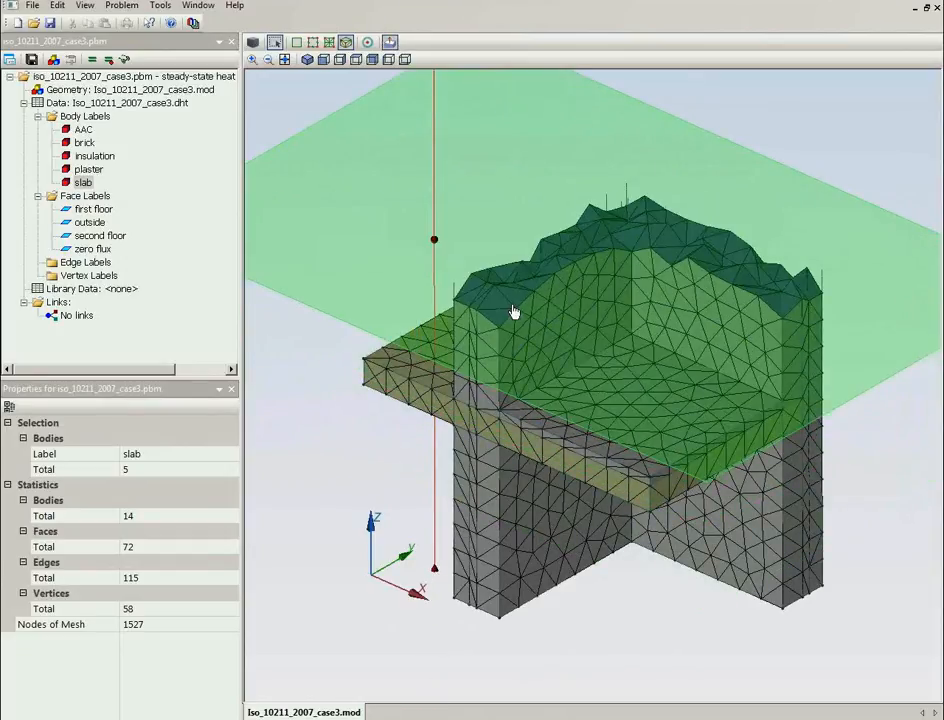
click(390, 42)
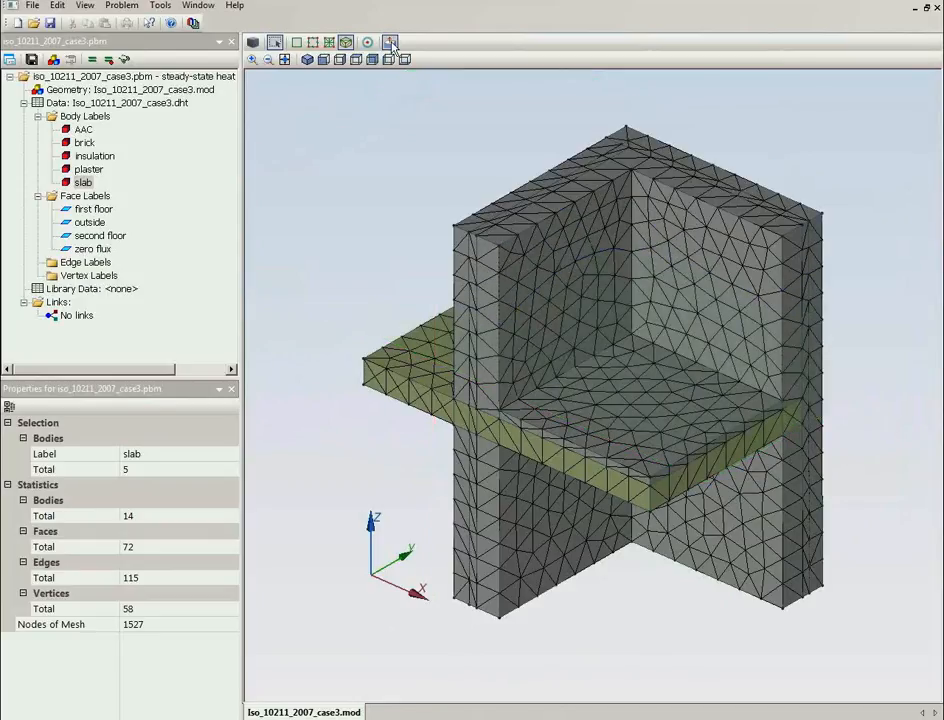
Solve the steady-state heat transfer problem again and open the resulting temperature field.
click(92, 59)
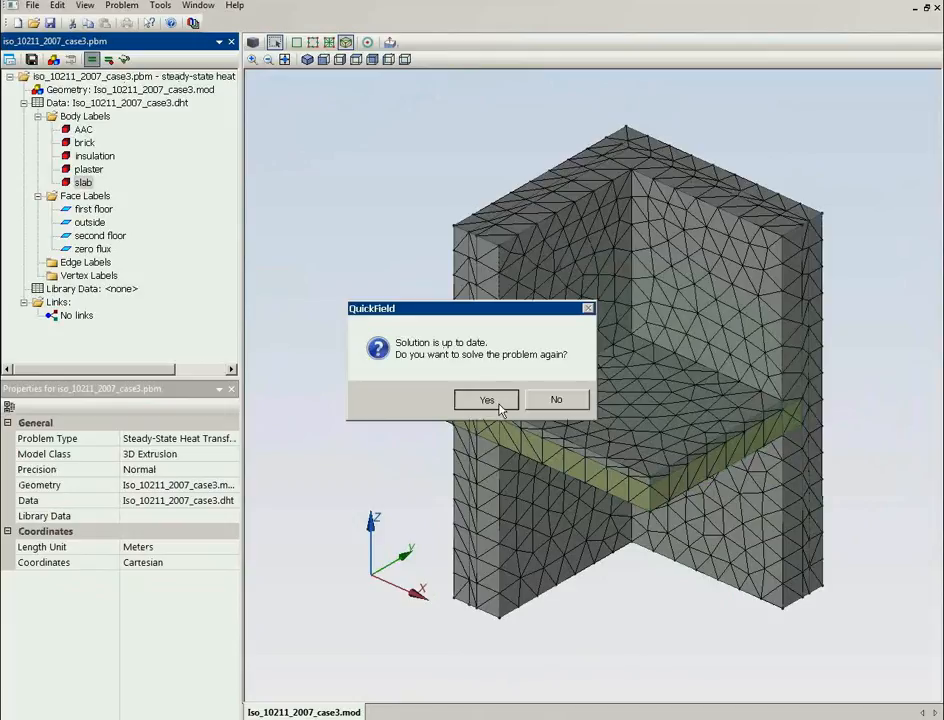
click(499, 405)
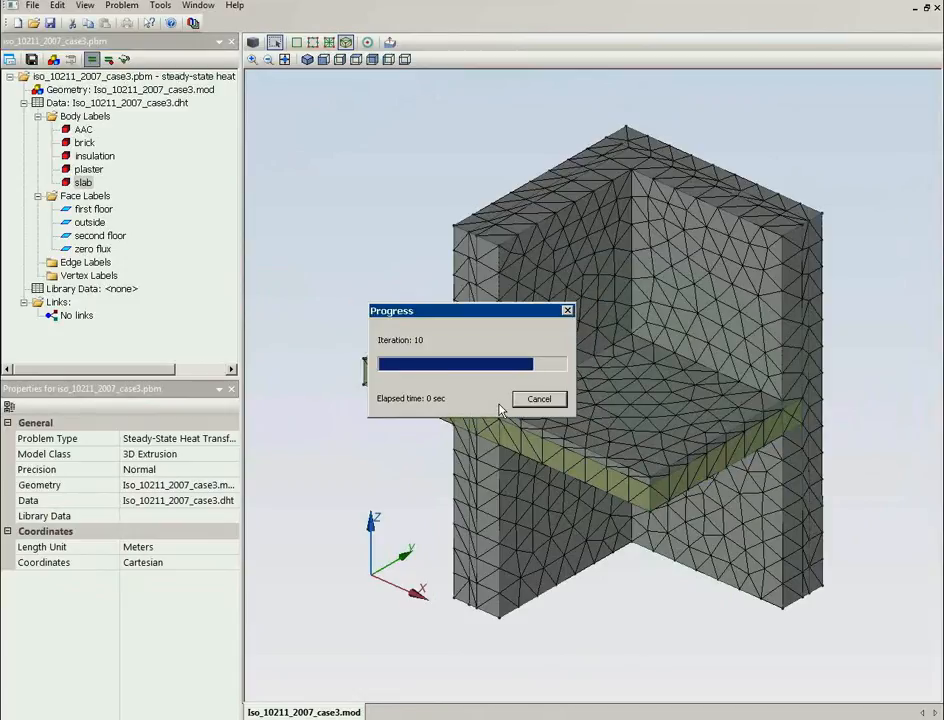
click(533, 400)
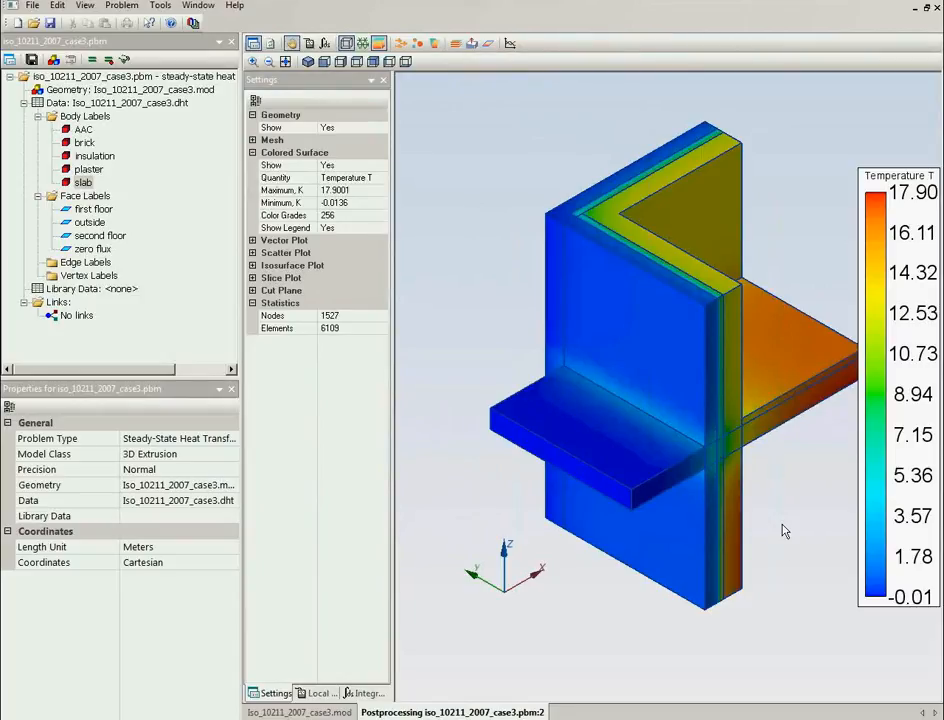
Read the local field values at the inner corner where the first-floor walls meet the underside of the slab.
drag(784, 531, 517, 540)
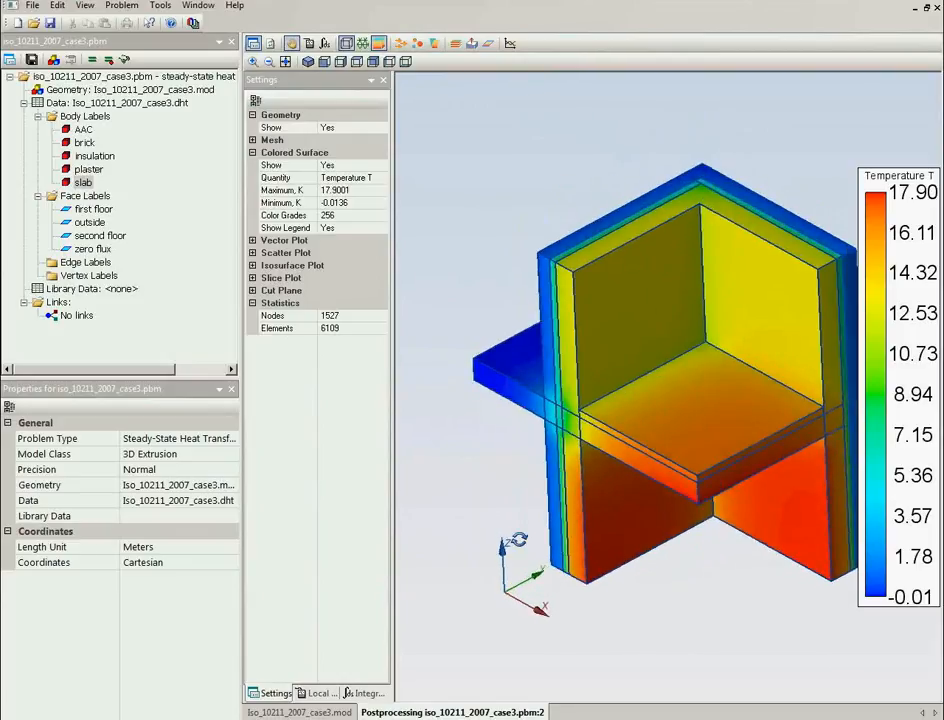
drag(737, 636, 746, 383)
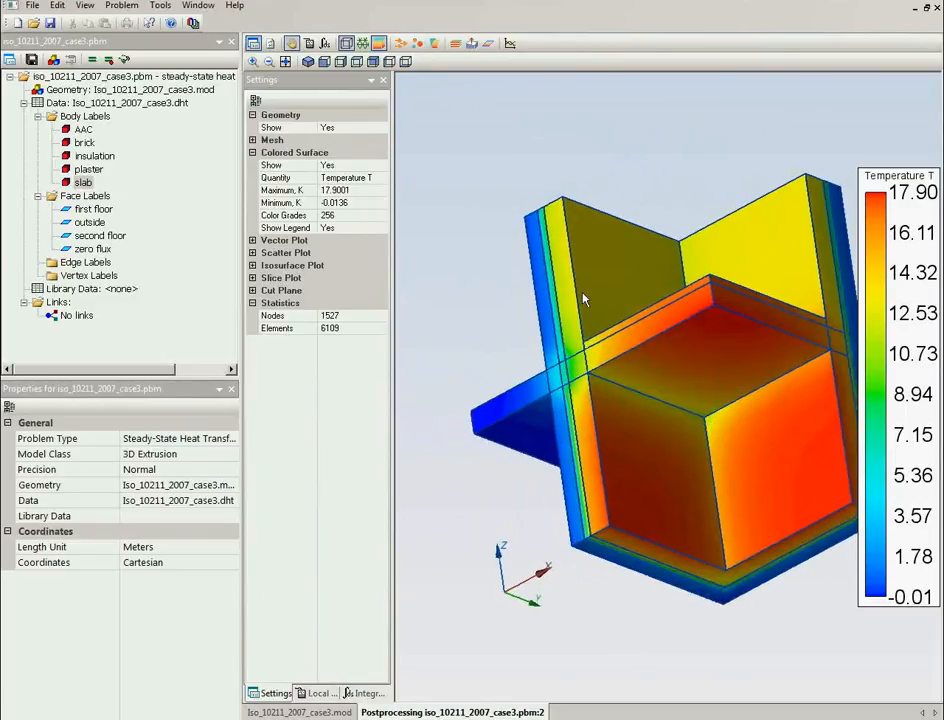
click(311, 43)
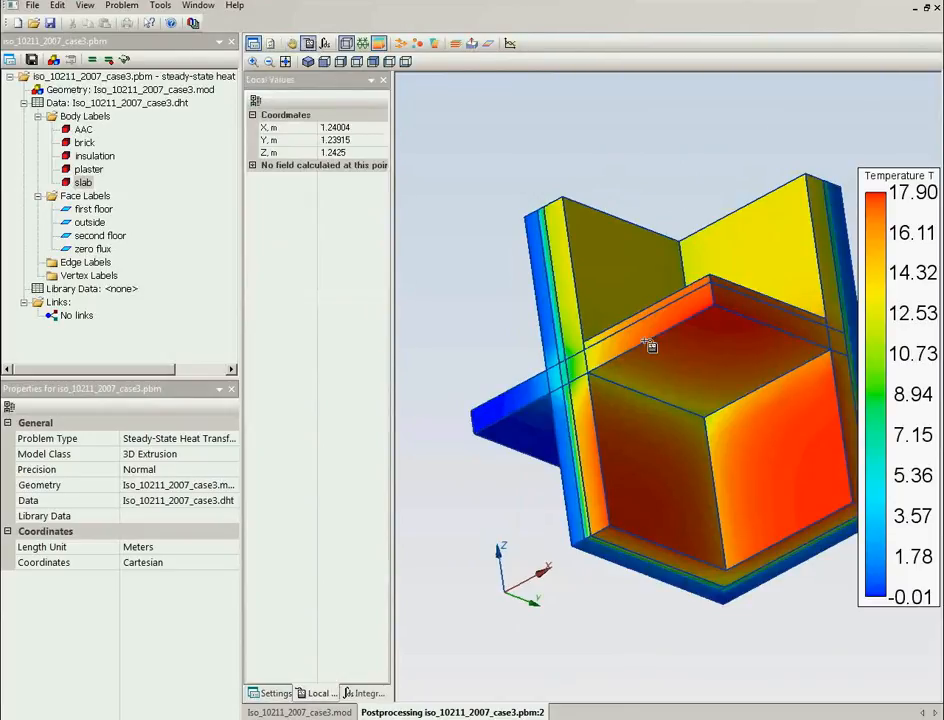
click(710, 422)
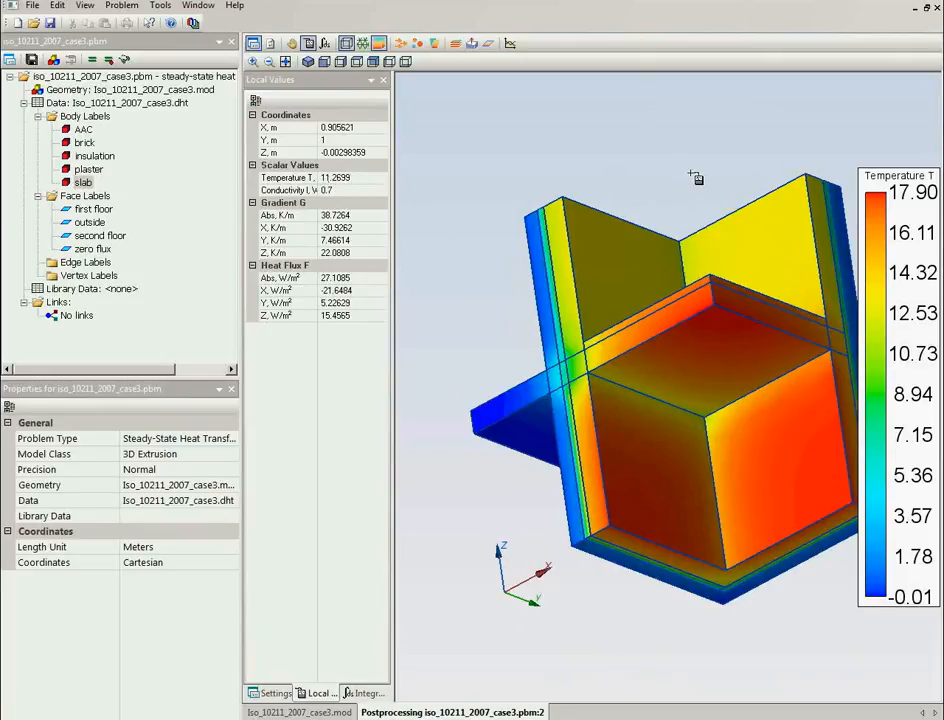
Read the local field values at the inner corner where the second-floor walls meet the top of the slab.
drag(512, 128, 727, 400)
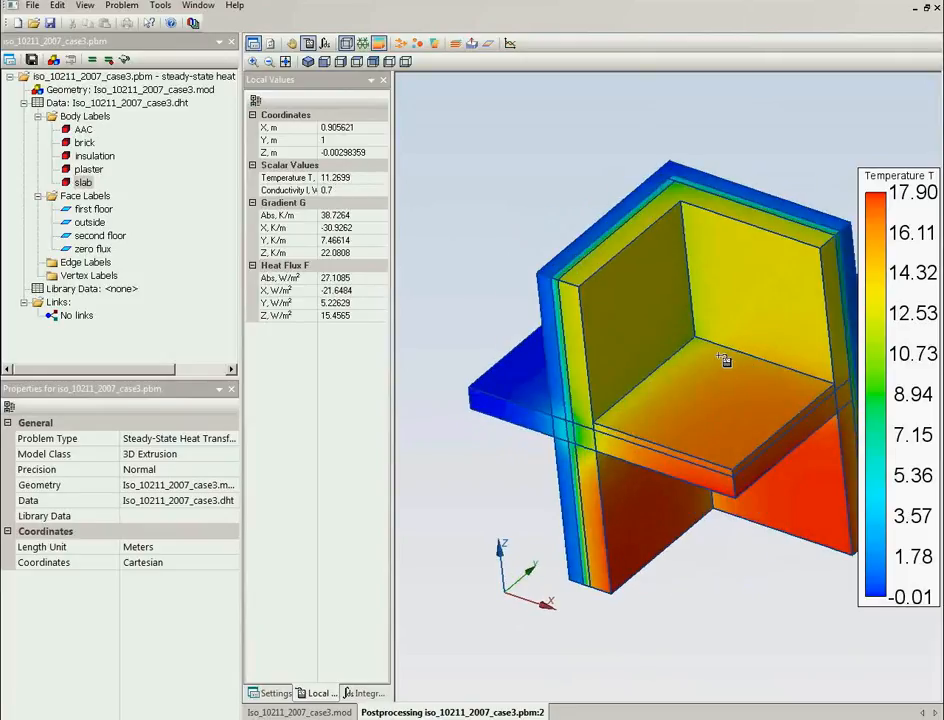
scroll(712, 380, up, 5)
scroll(704, 340, up, 1)
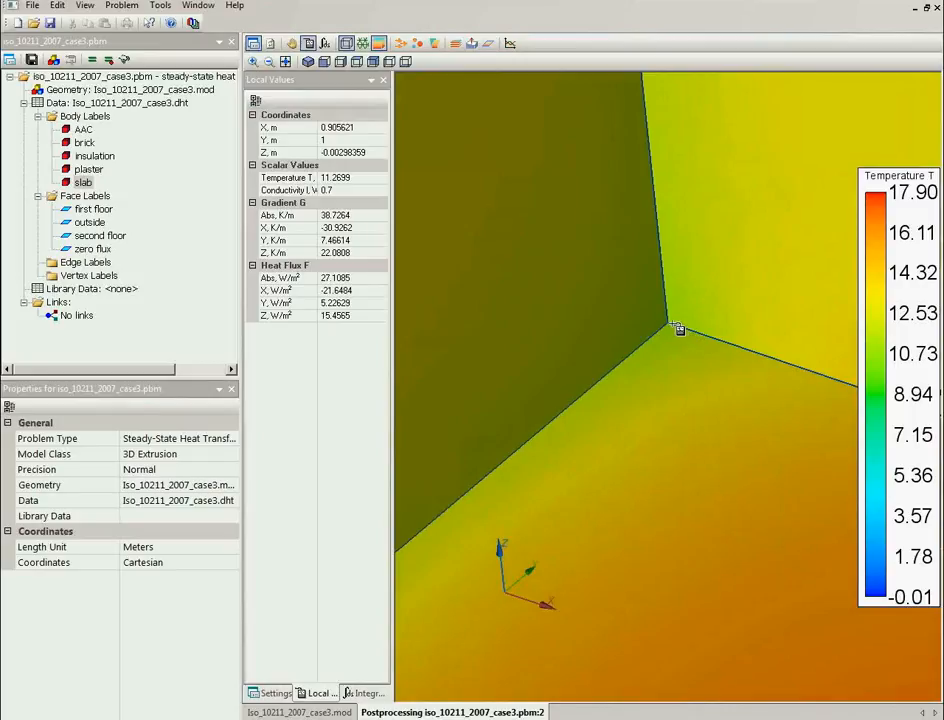
click(676, 328)
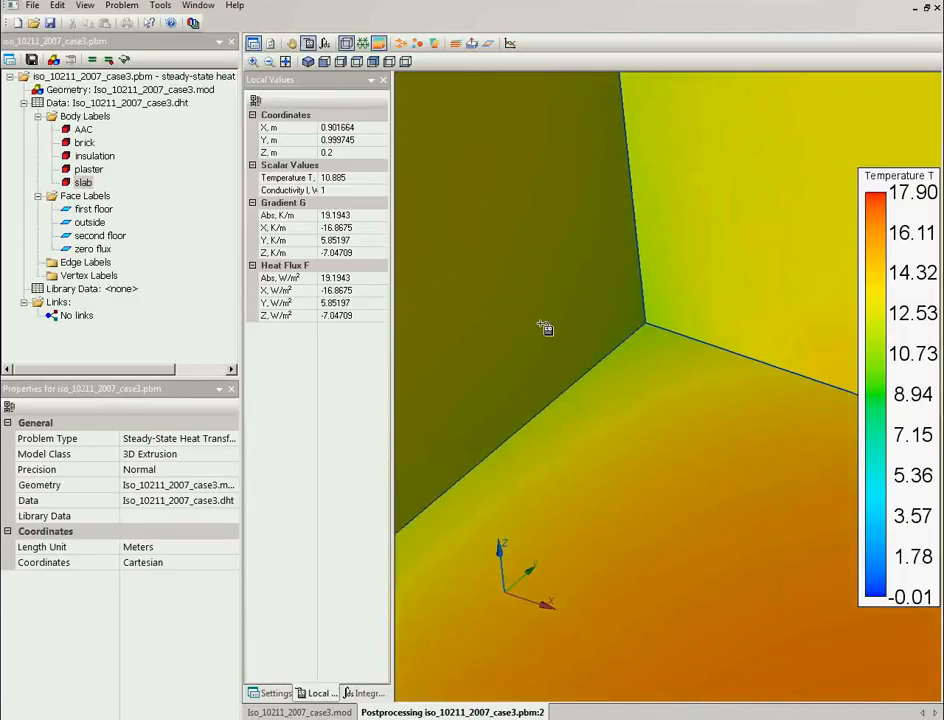
Hide the colored temperature surface and display the vector plot on the model instead.
scroll(544, 327, down, 5)
drag(446, 181, 340, 128)
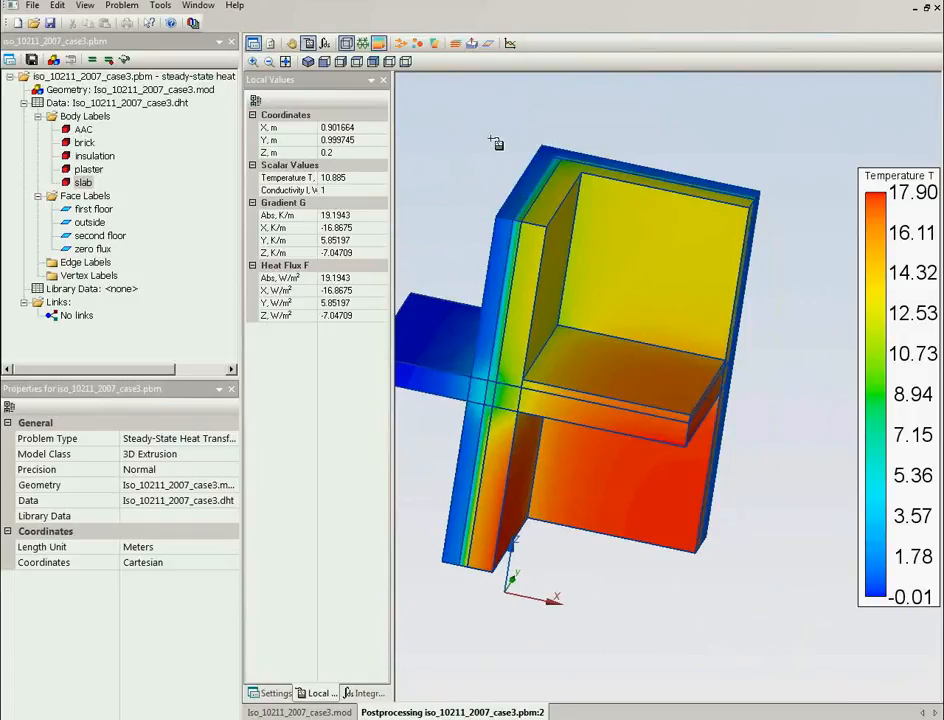
drag(495, 143, 459, 194)
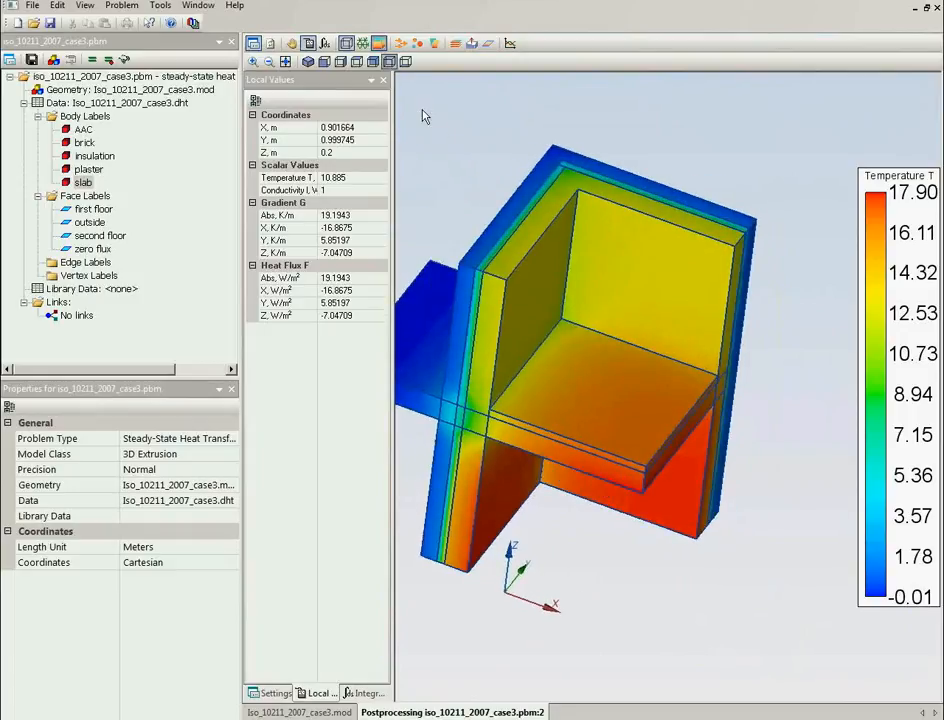
click(379, 43)
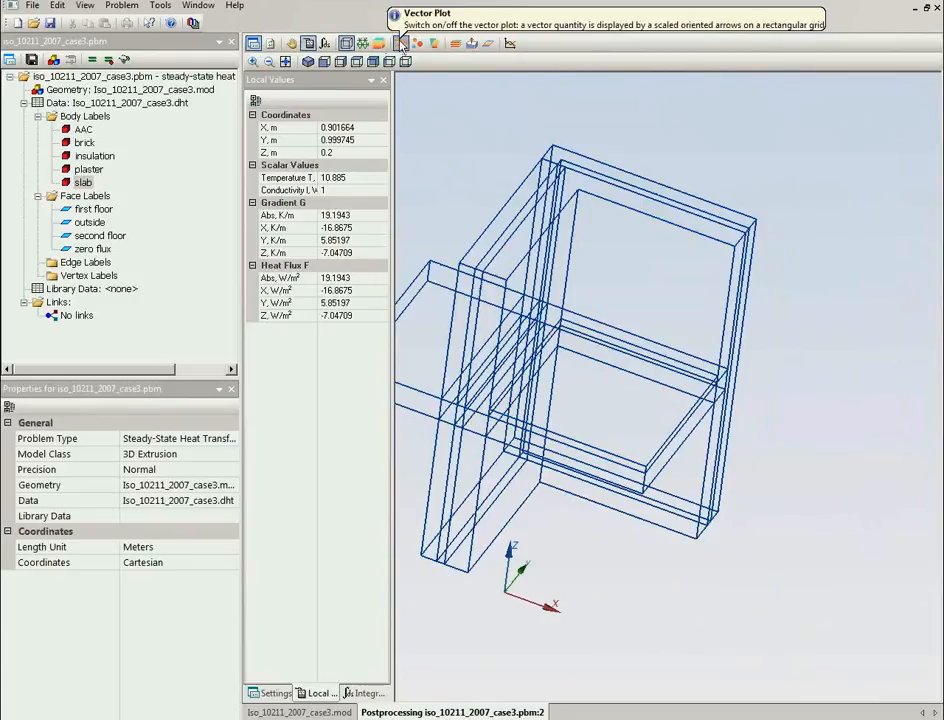
click(400, 44)
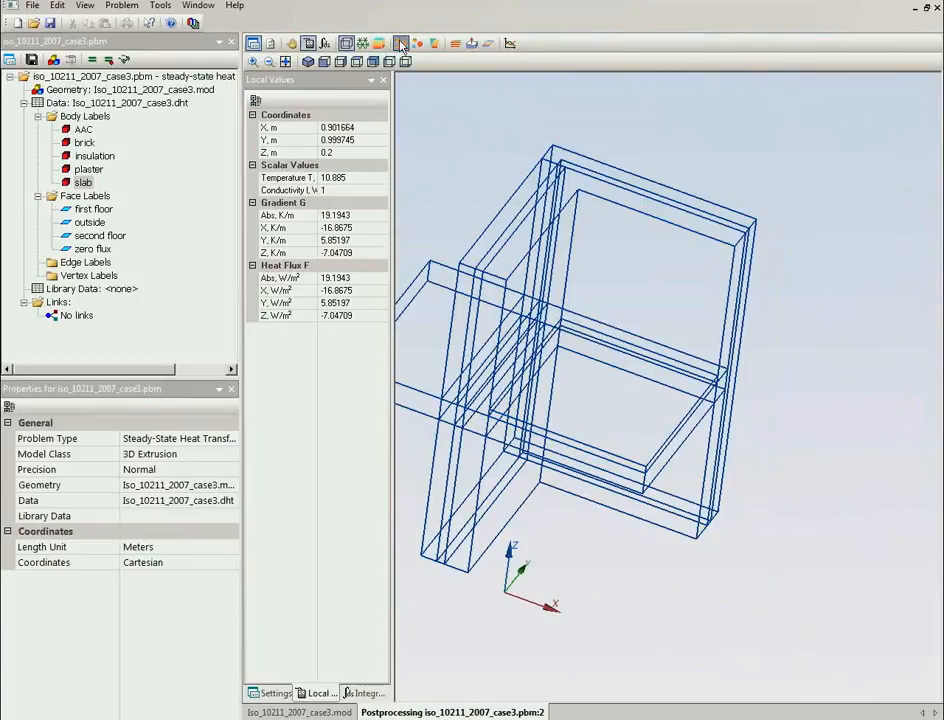
Examine the vector arrows around the wall and slab junction, and switch back from the vector plot to the colored temperature surface.
drag(766, 178, 720, 327)
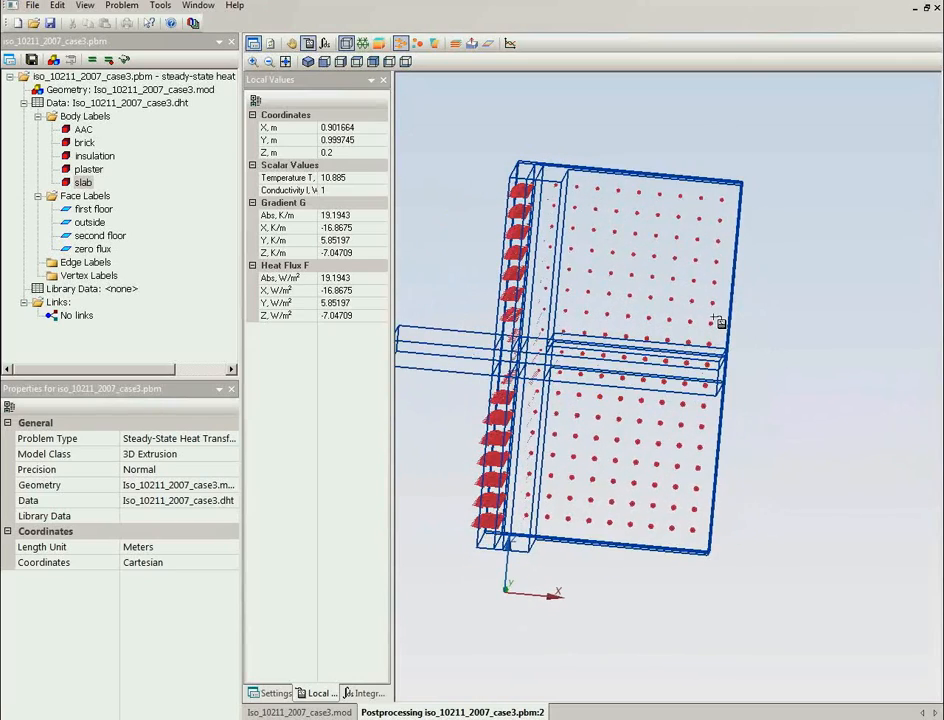
scroll(537, 390, up, 5)
drag(537, 392, 572, 345)
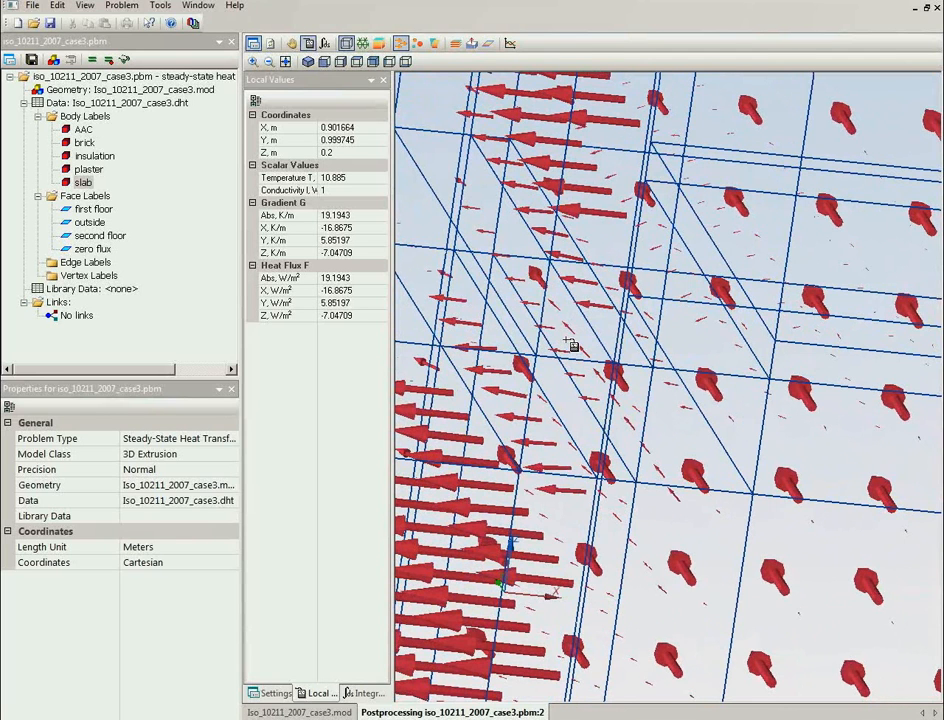
drag(572, 345, 572, 345)
scroll(567, 341, down, 6)
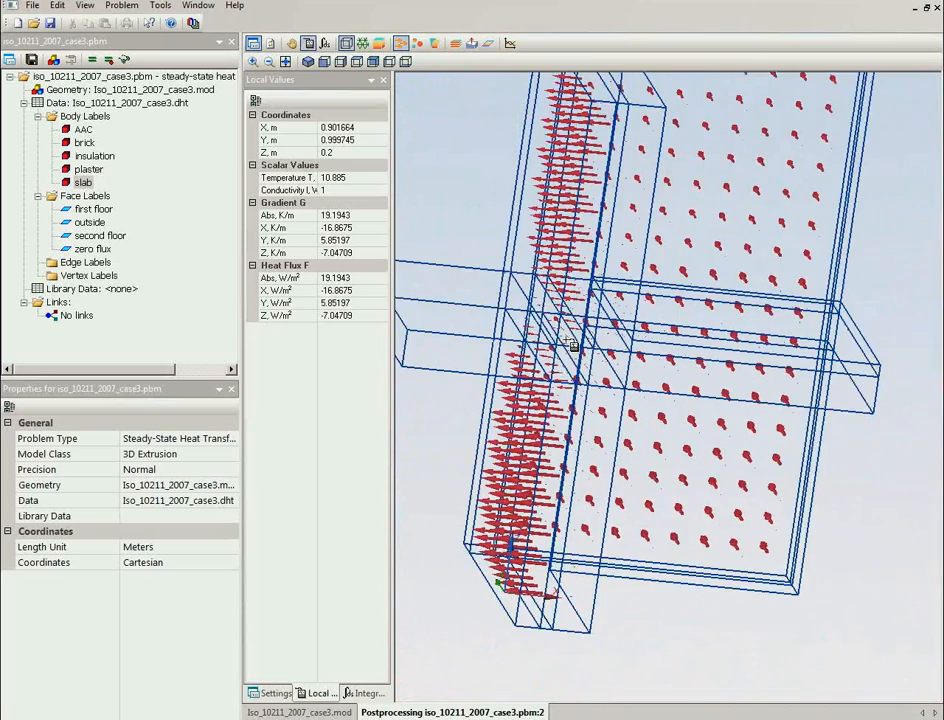
drag(776, 388, 675, 463)
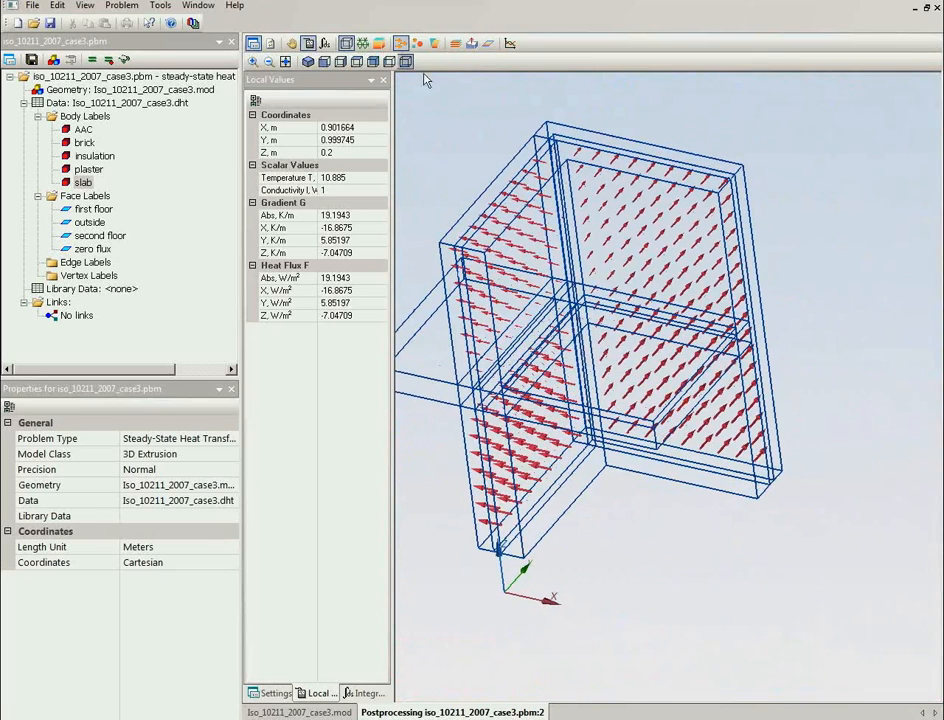
click(400, 43)
click(379, 43)
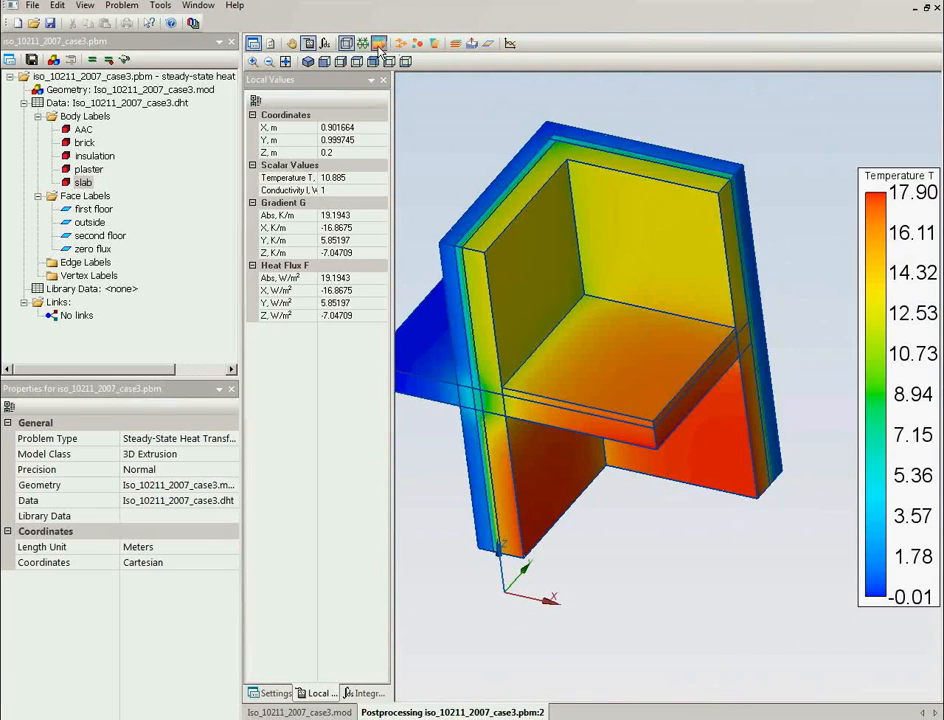
Cut the model with a horizontal plane raised to about 0.345 m and open that section as a 2D temperature plot.
click(474, 44)
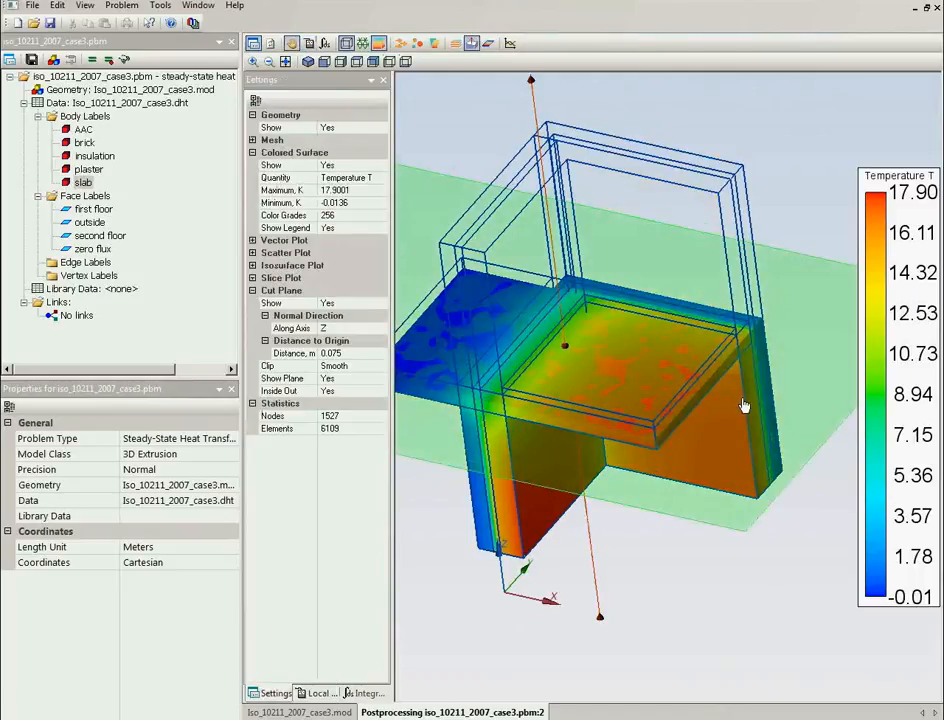
drag(744, 406, 736, 354)
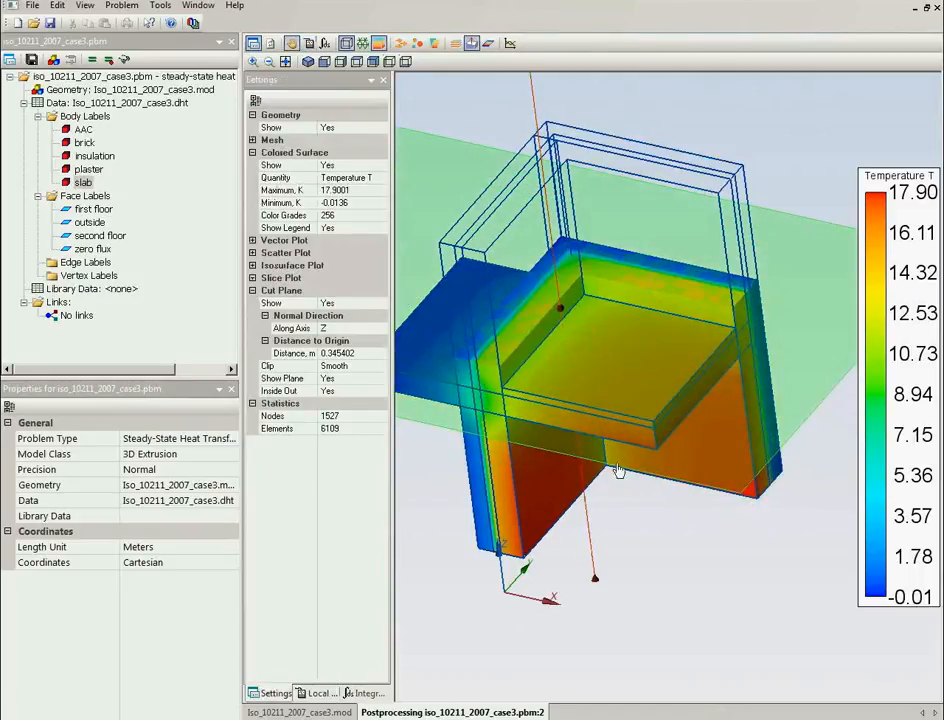
drag(655, 573, 714, 601)
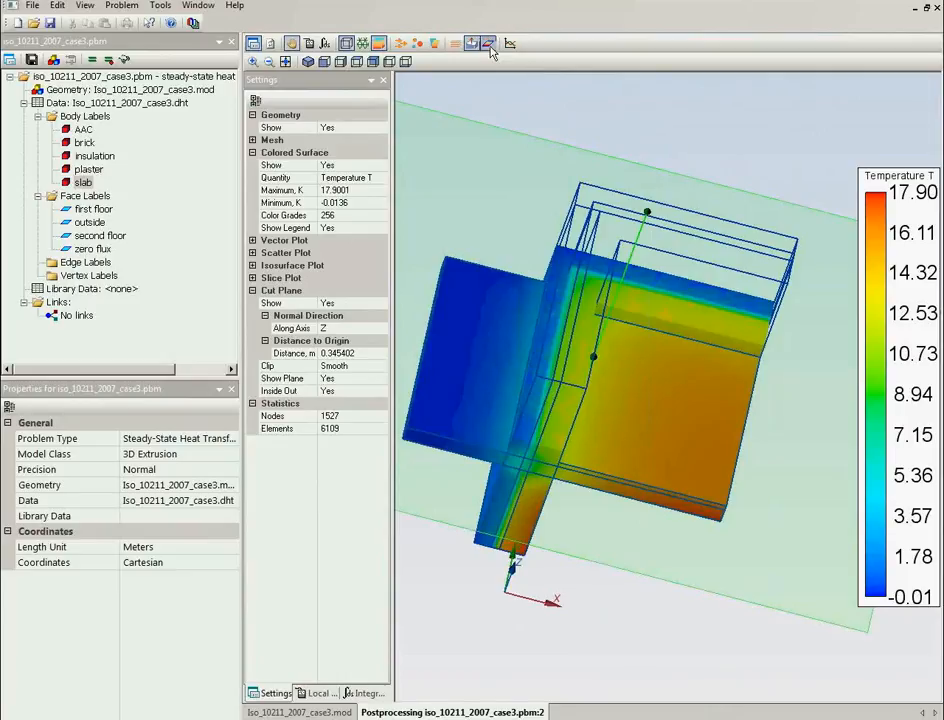
click(488, 44)
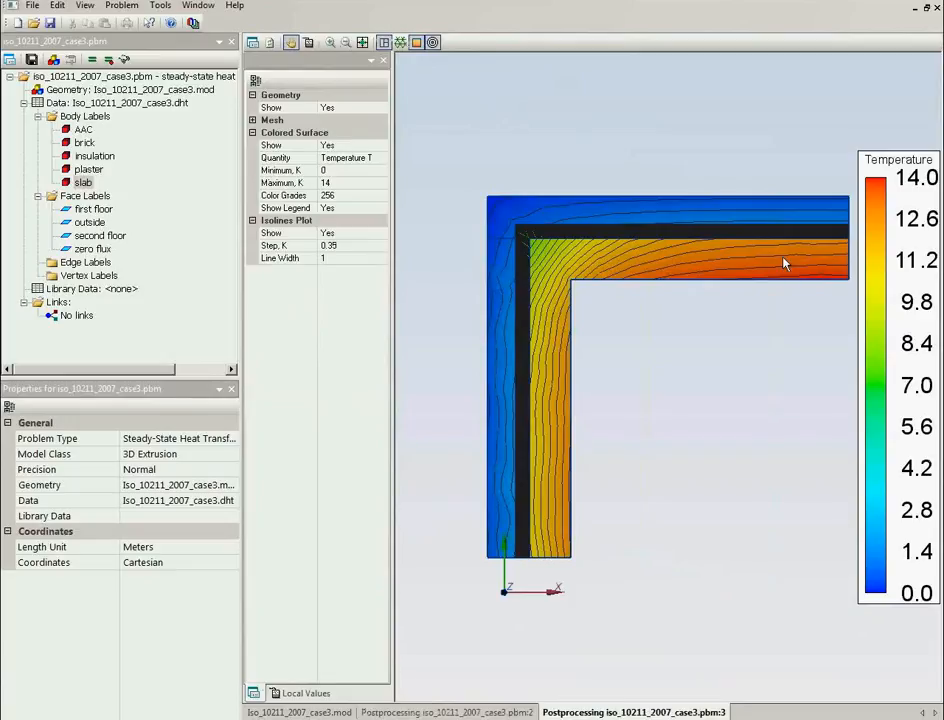
Lower the cut plane into the slab and down to about -0.99 m, viewing the isotherms of each section in the 2D plot.
click(452, 712)
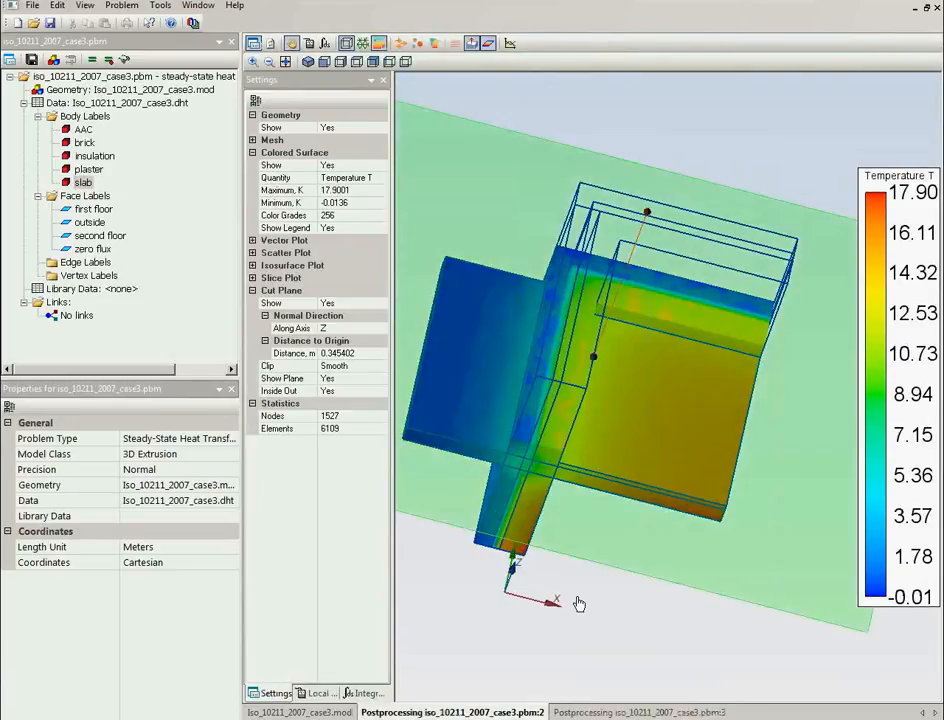
drag(707, 326, 688, 446)
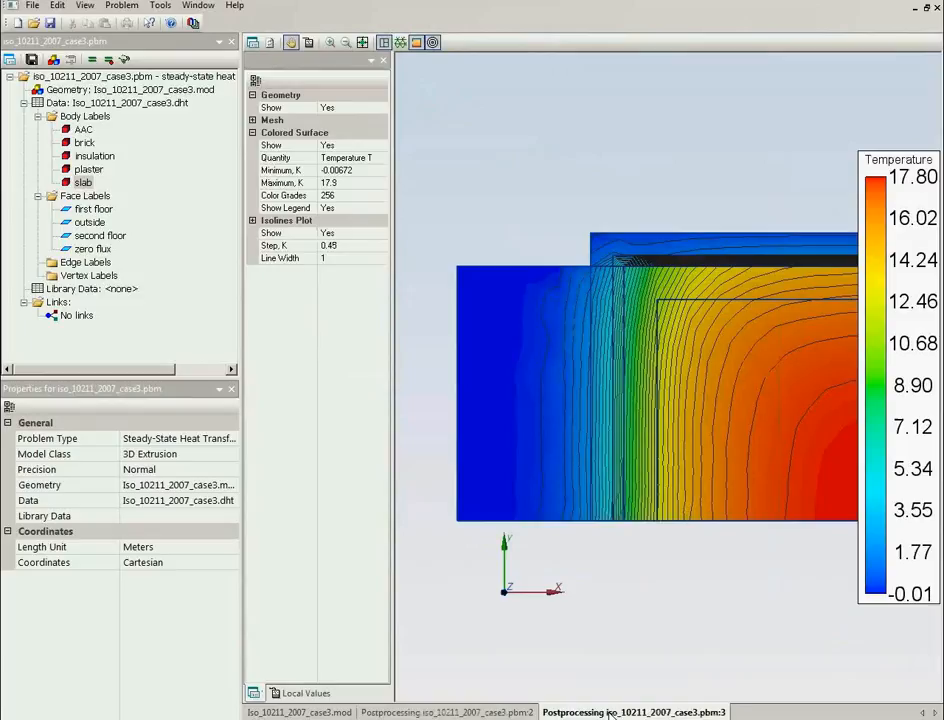
click(639, 712)
click(500, 712)
drag(615, 594, 611, 598)
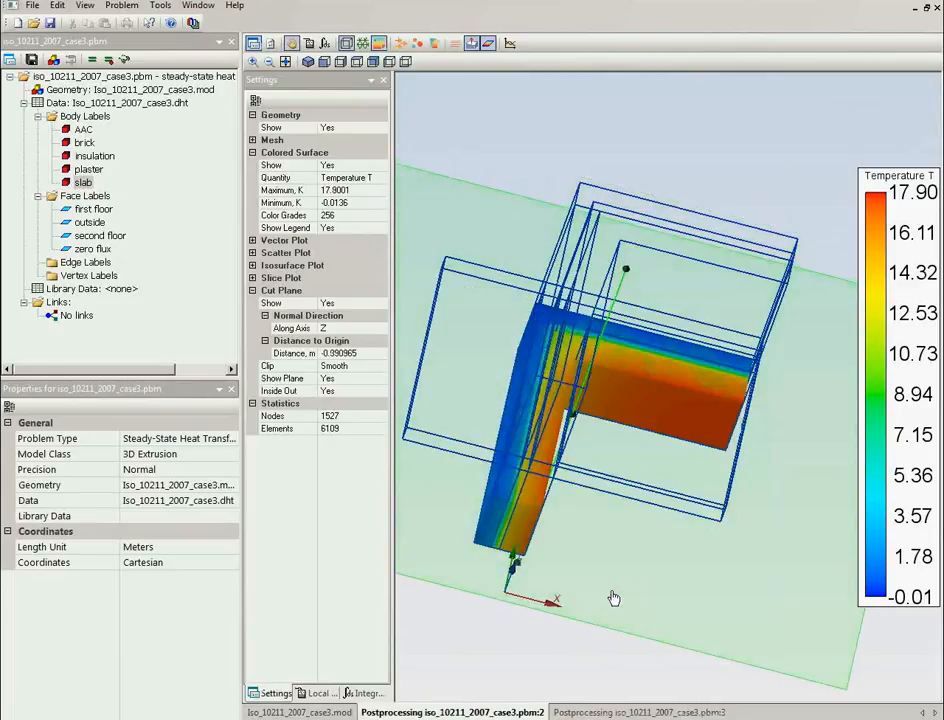
click(600, 712)
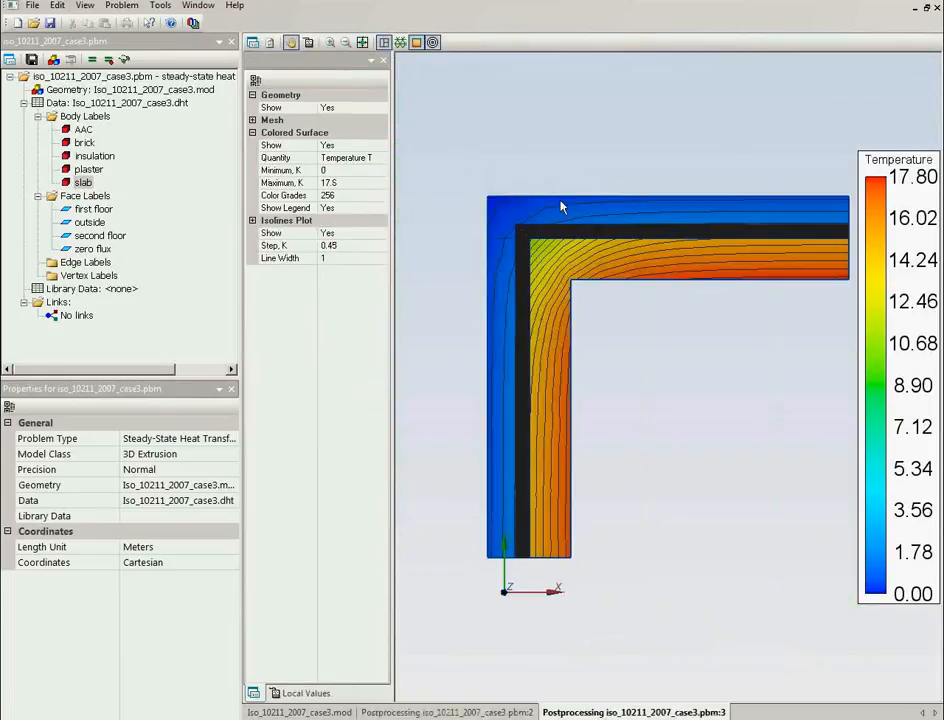
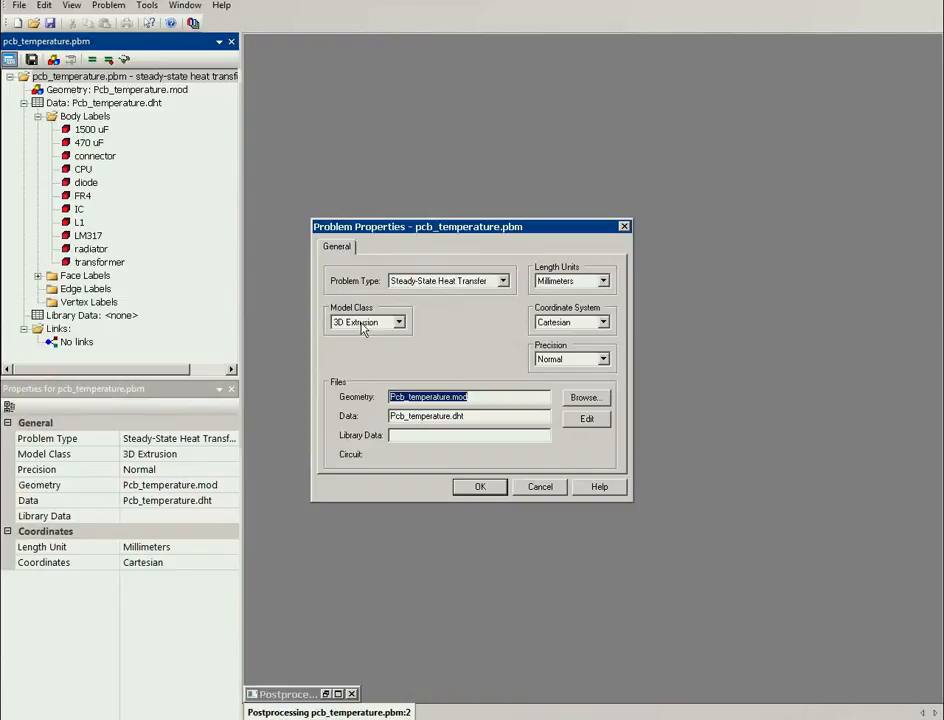
Dismiss the problem properties without changes and open the Pcb_temperature.mod geometry, maximized and fitted to the window.
click(540, 486)
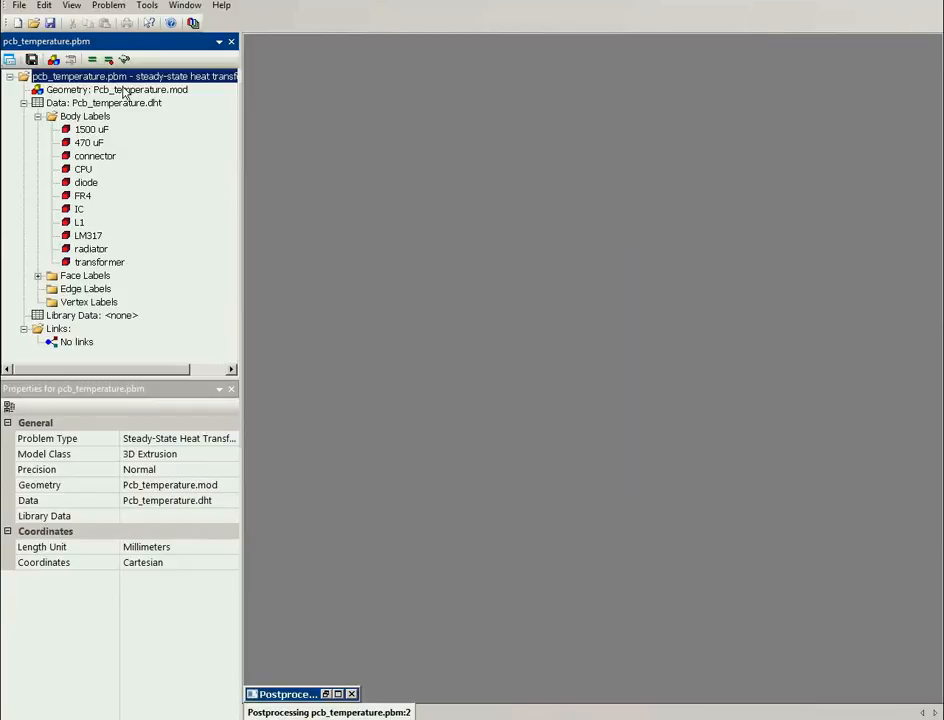
double_click(124, 92)
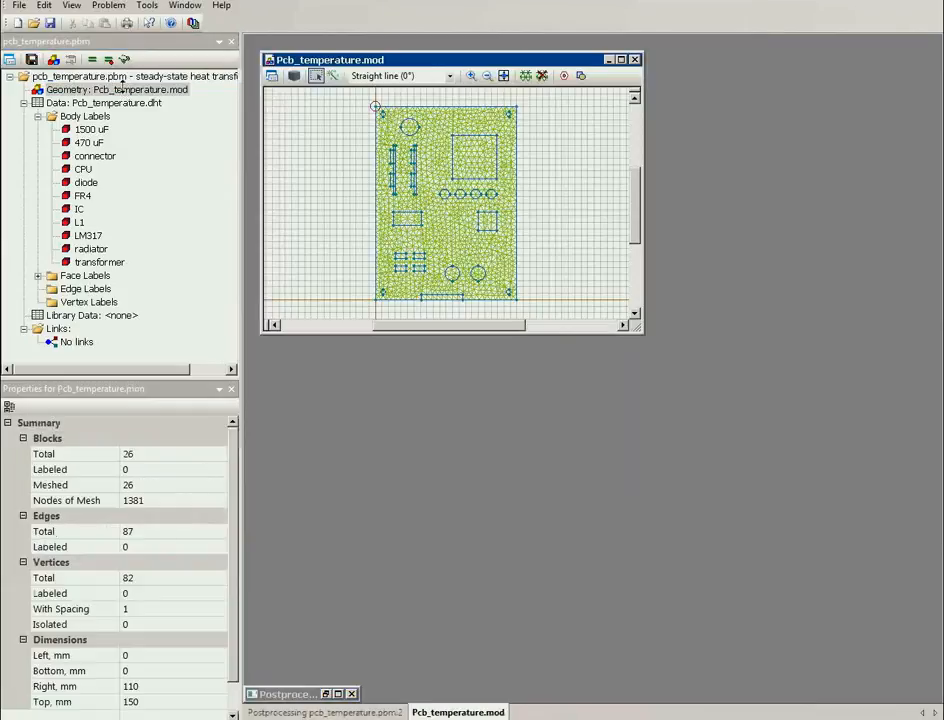
double_click(524, 57)
click(486, 42)
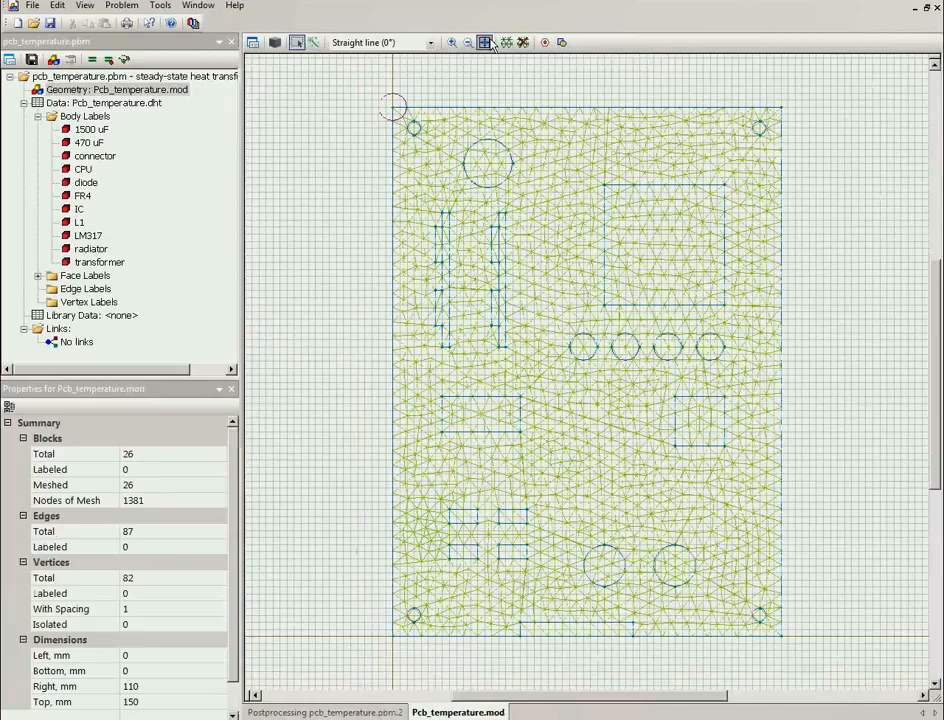
click(33, 6)
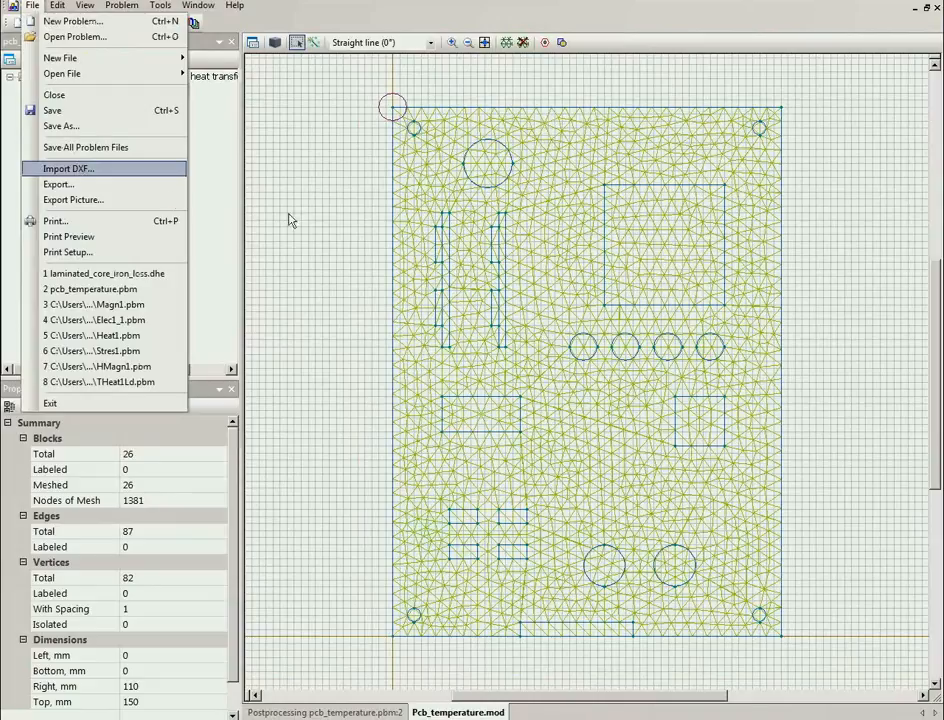
click(248, 167)
Select the circuit board's base block and check its extrusion levels.
click(418, 178)
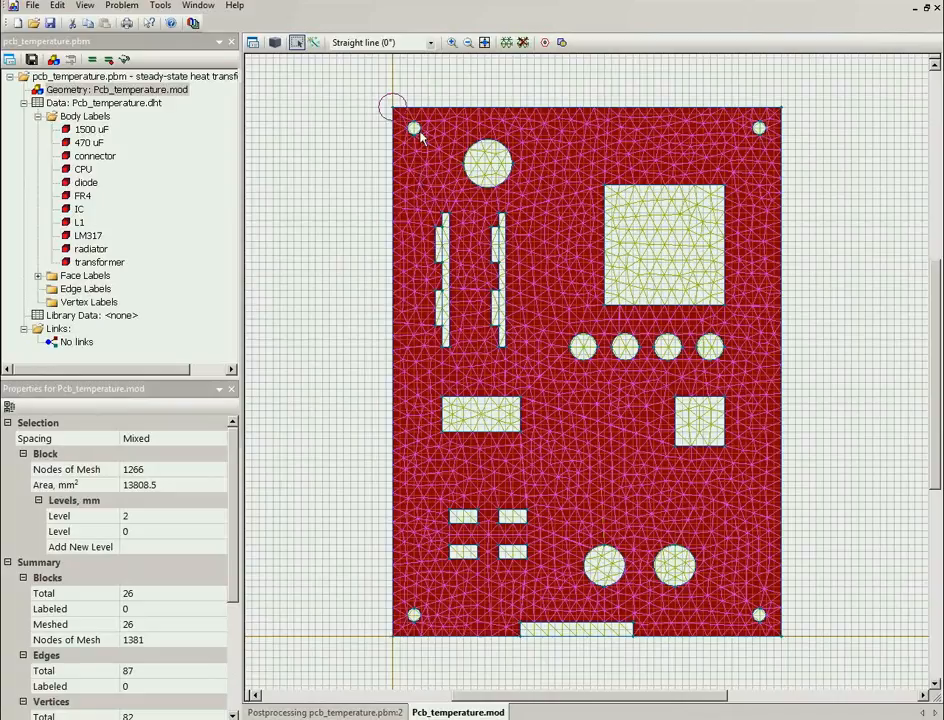
click(118, 533)
click(120, 515)
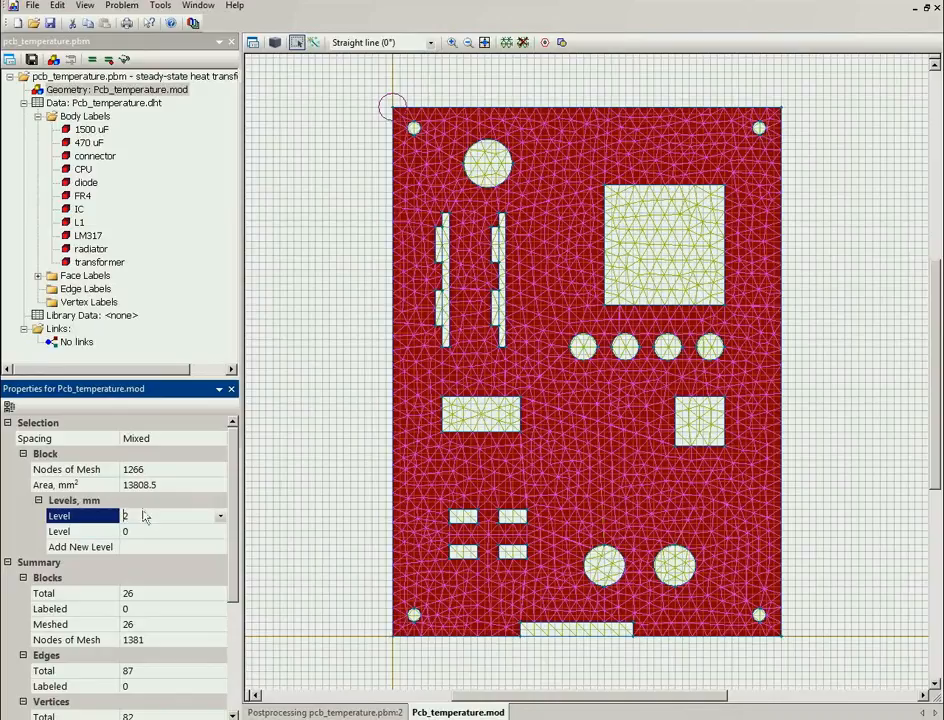
Check the extrusion levels of the large square component block and of the first circular block in the row of four.
click(630, 258)
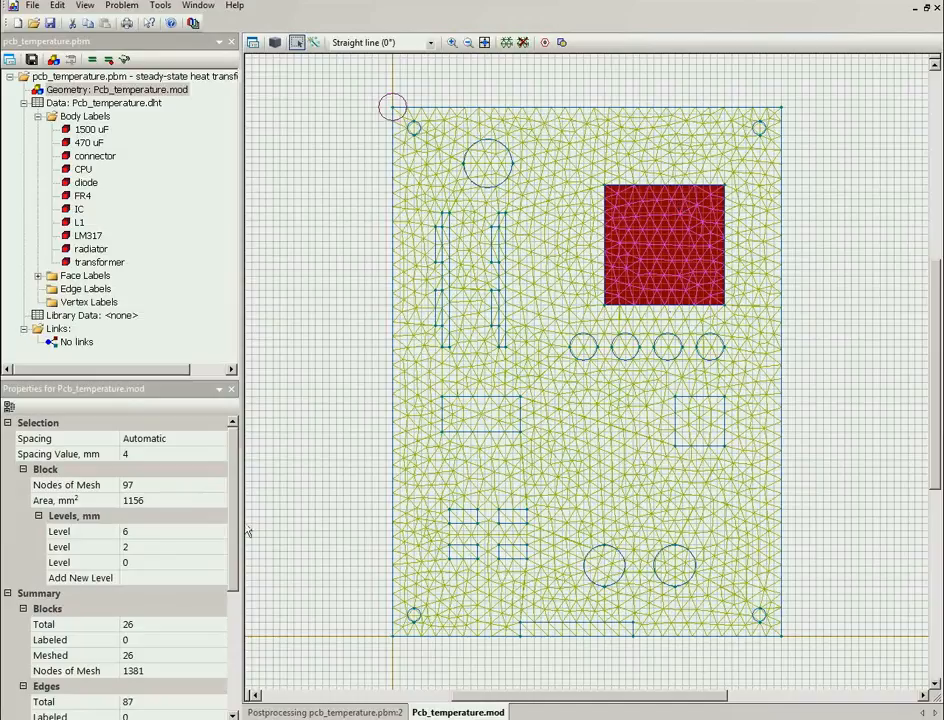
click(139, 564)
double_click(139, 564)
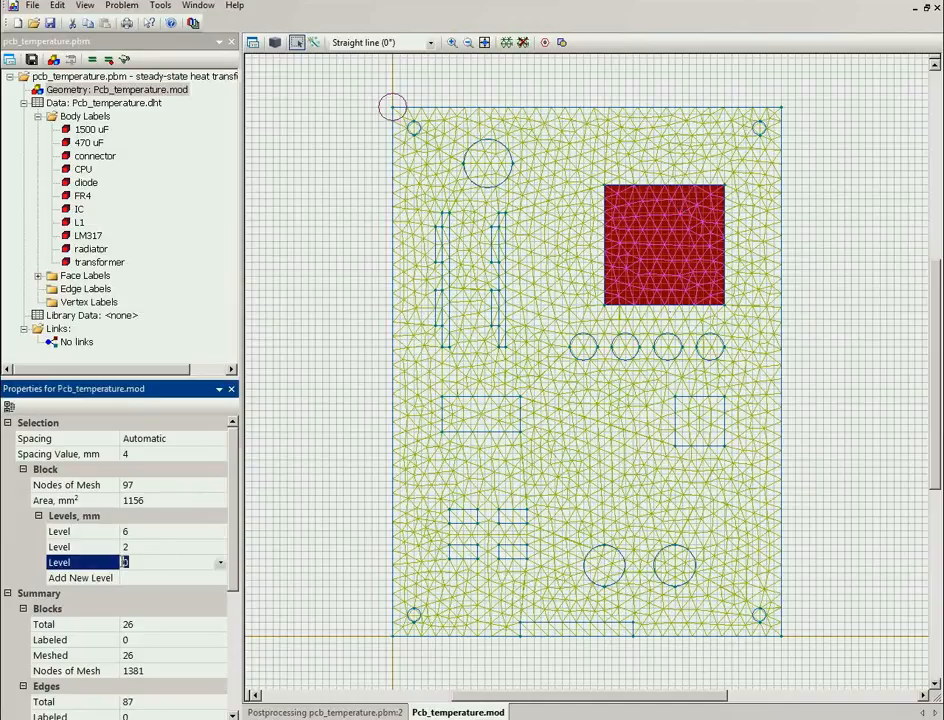
text(0)
click(122, 548)
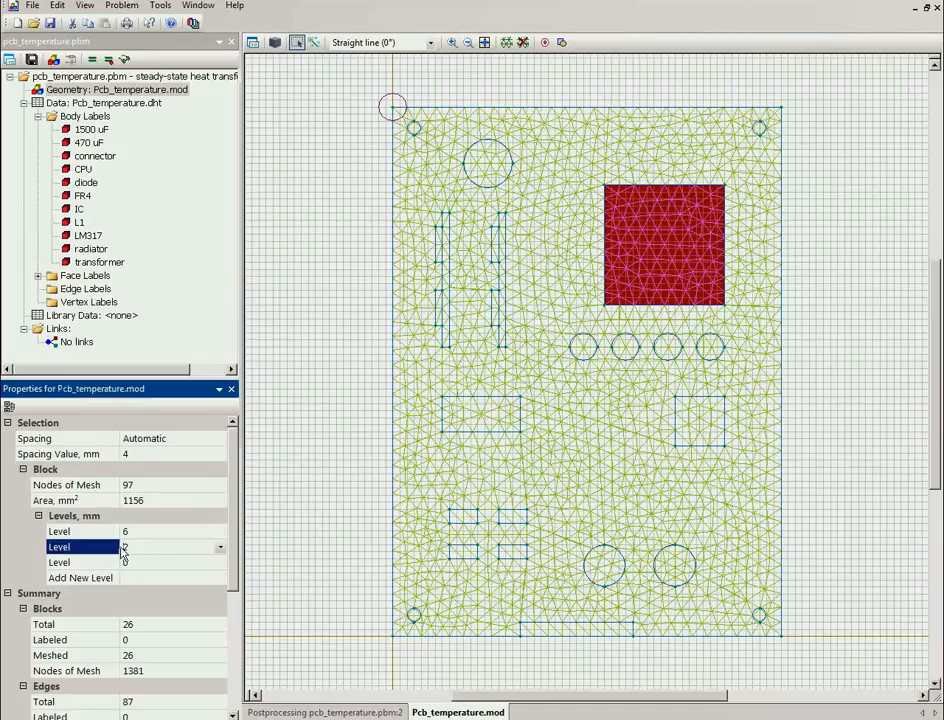
double_click(121, 547)
text(4)
click(118, 533)
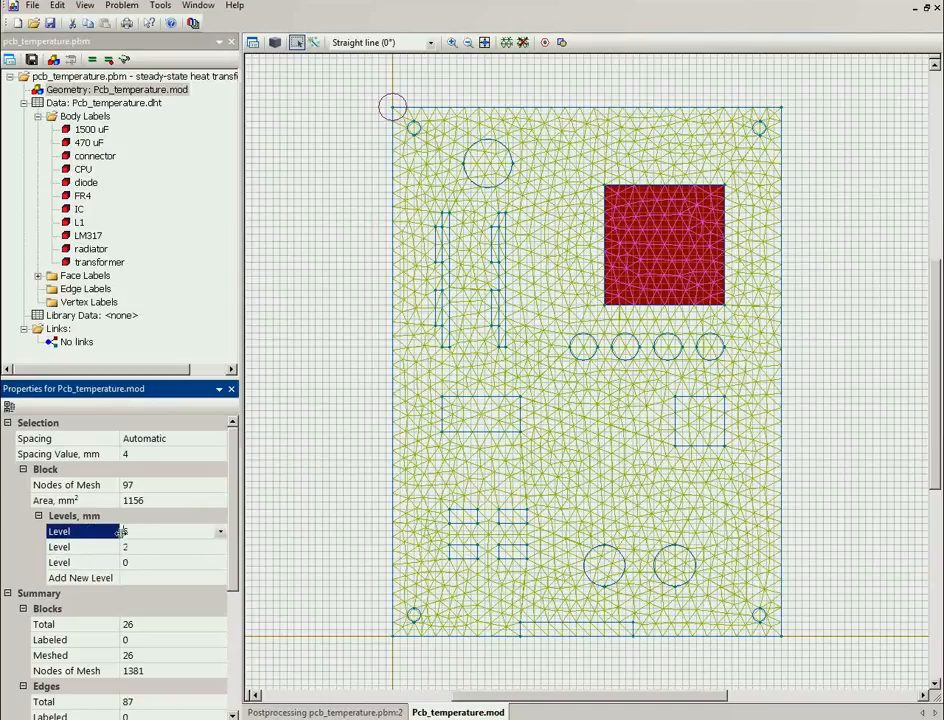
click(585, 349)
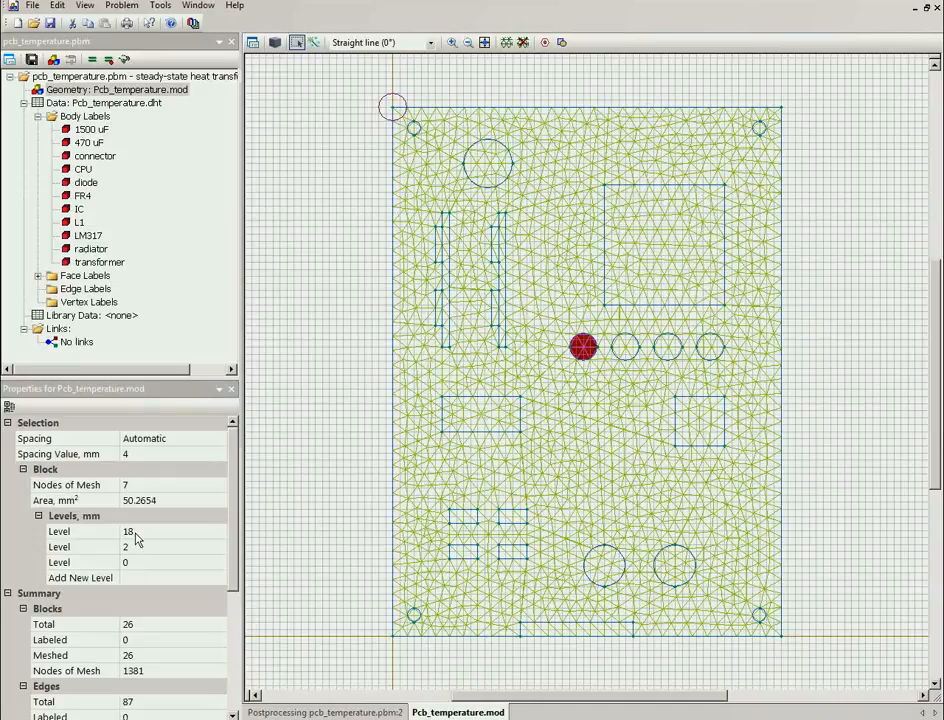
Display the circuit board model in 3D and examine its extruded components from a low and a high angle.
click(273, 43)
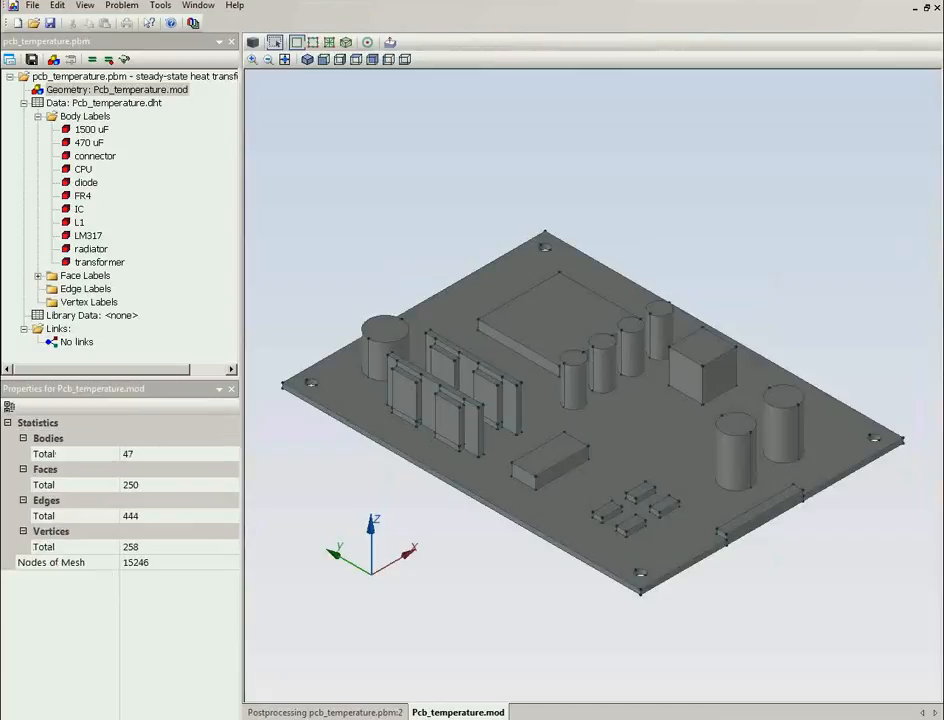
drag(472, 592, 487, 553)
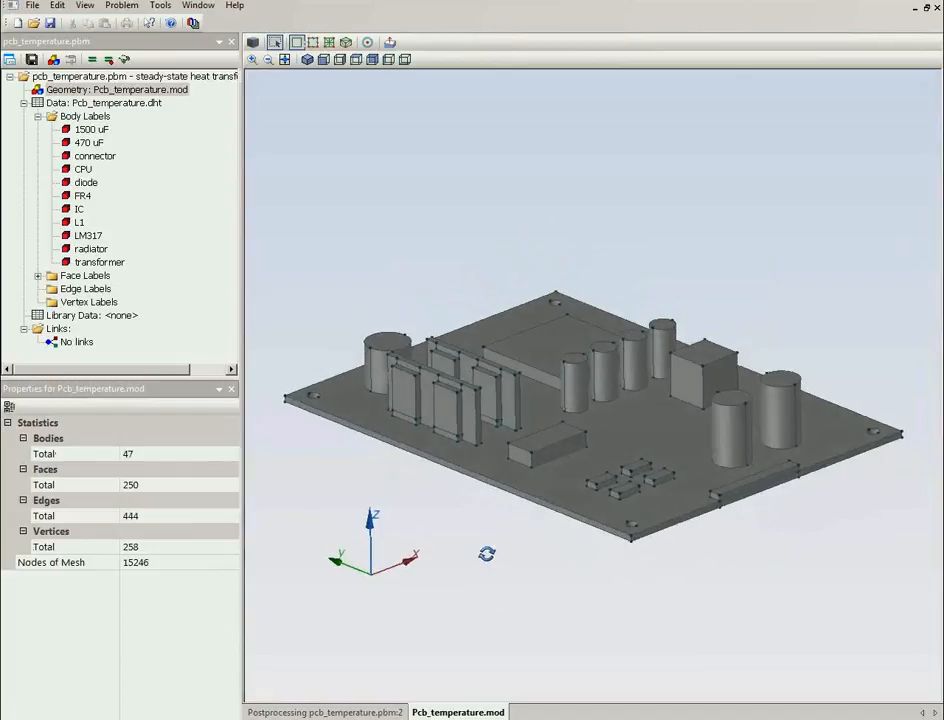
drag(487, 553, 500, 670)
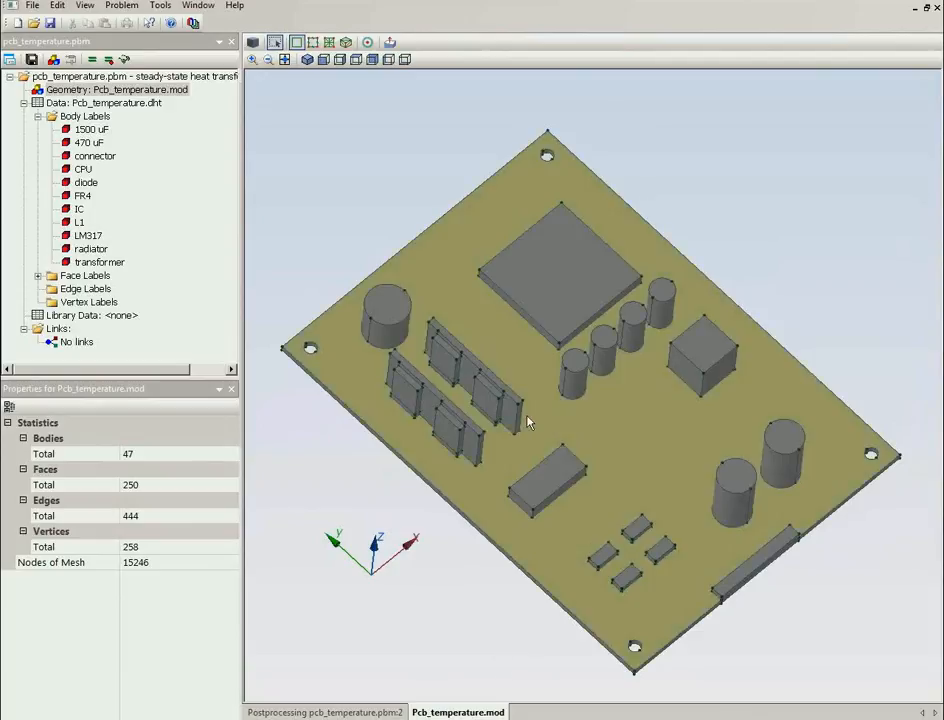
Check the labels of the board's surface and the large square block, and review the CPU body label's thermal properties without changes.
click(510, 346)
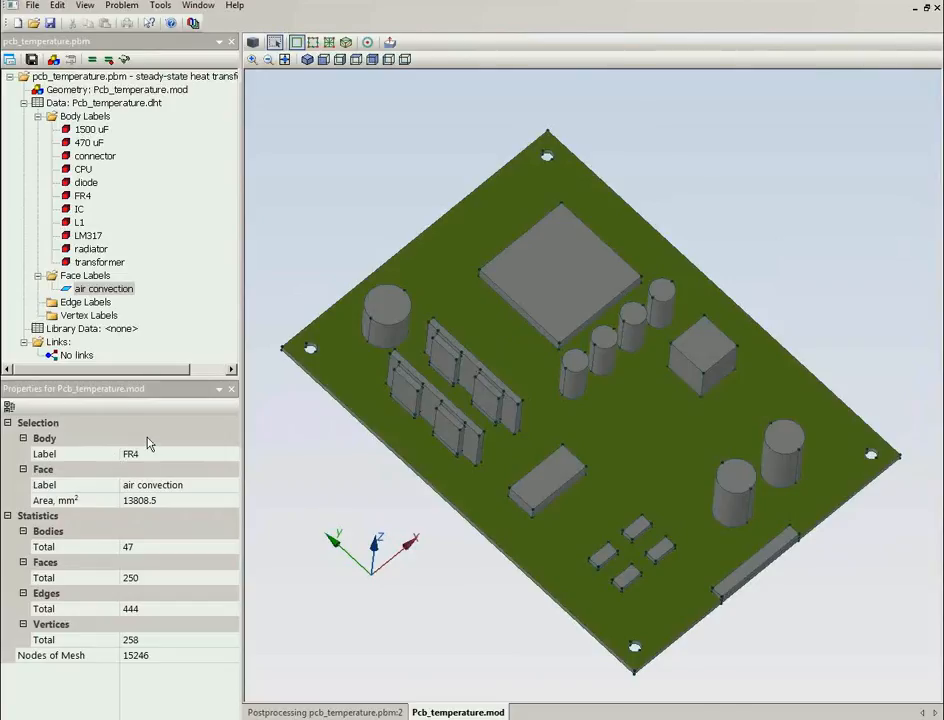
click(542, 296)
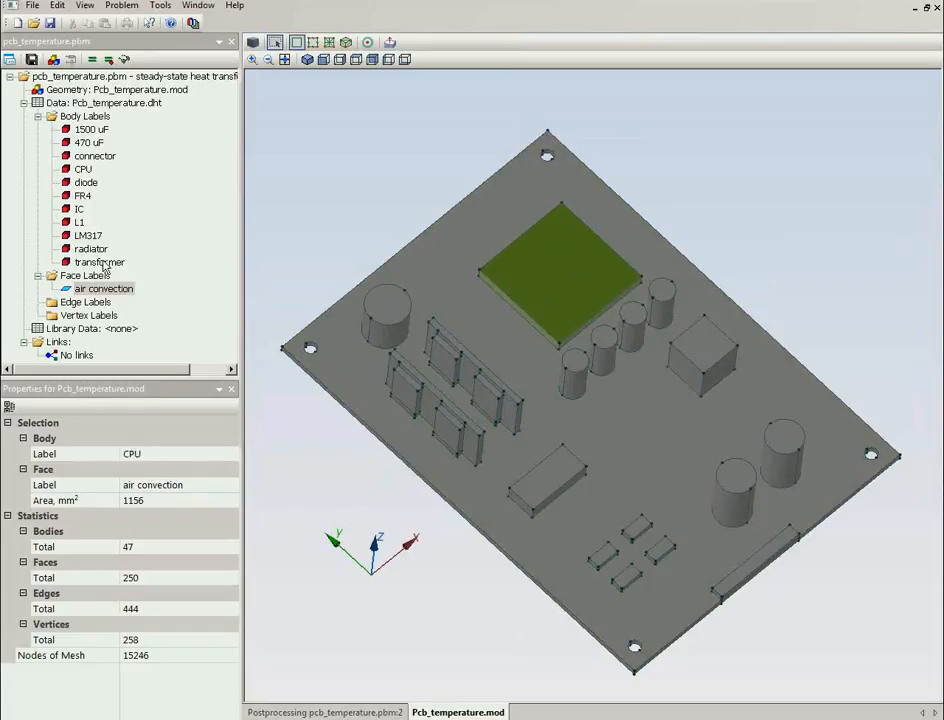
double_click(83, 170)
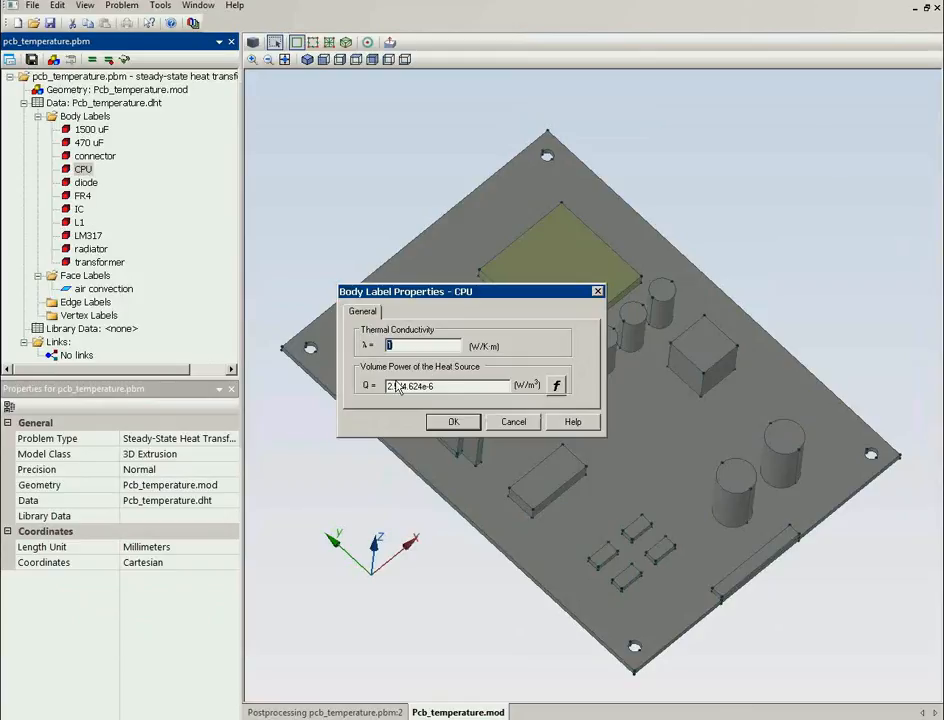
click(517, 423)
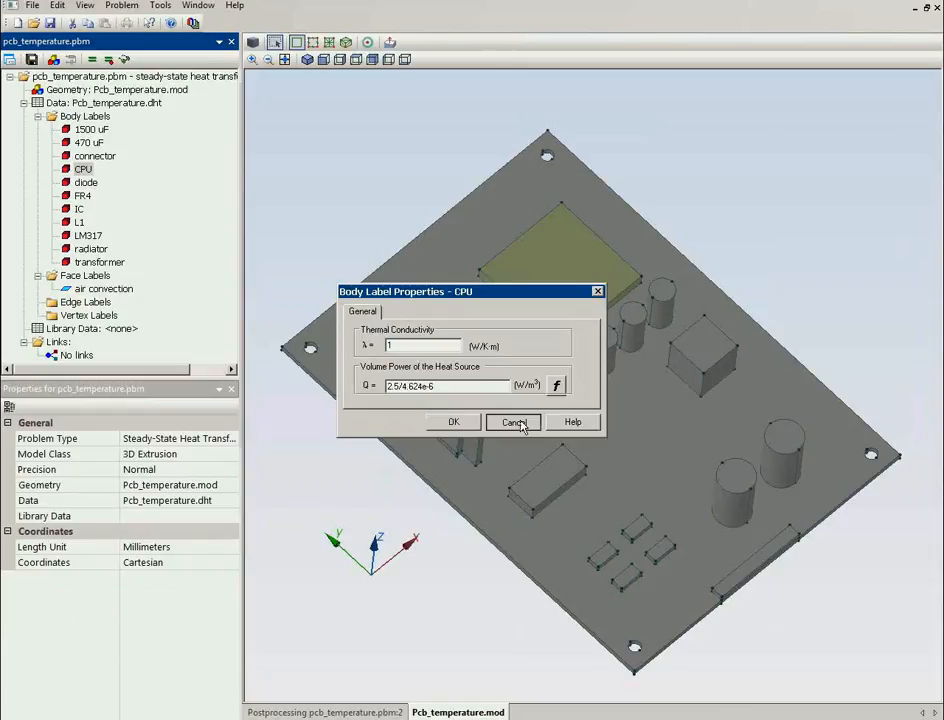
click(519, 423)
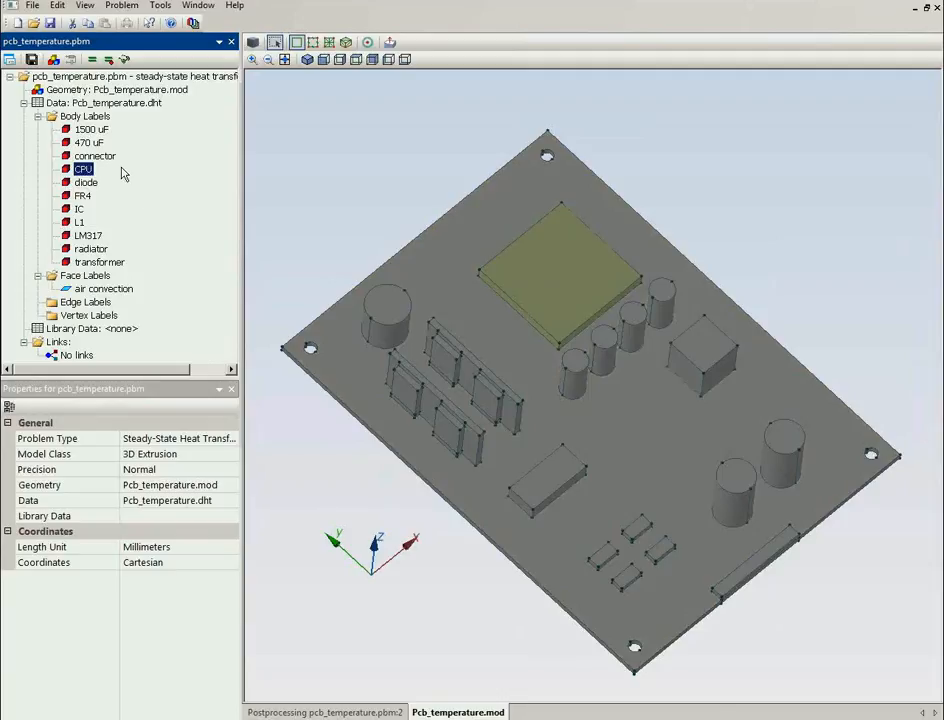
Highlight the FR4 bodies, view them from the board's underside, and review the label's thermal conductivity and heat source without changes.
drag(362, 225, 350, 161)
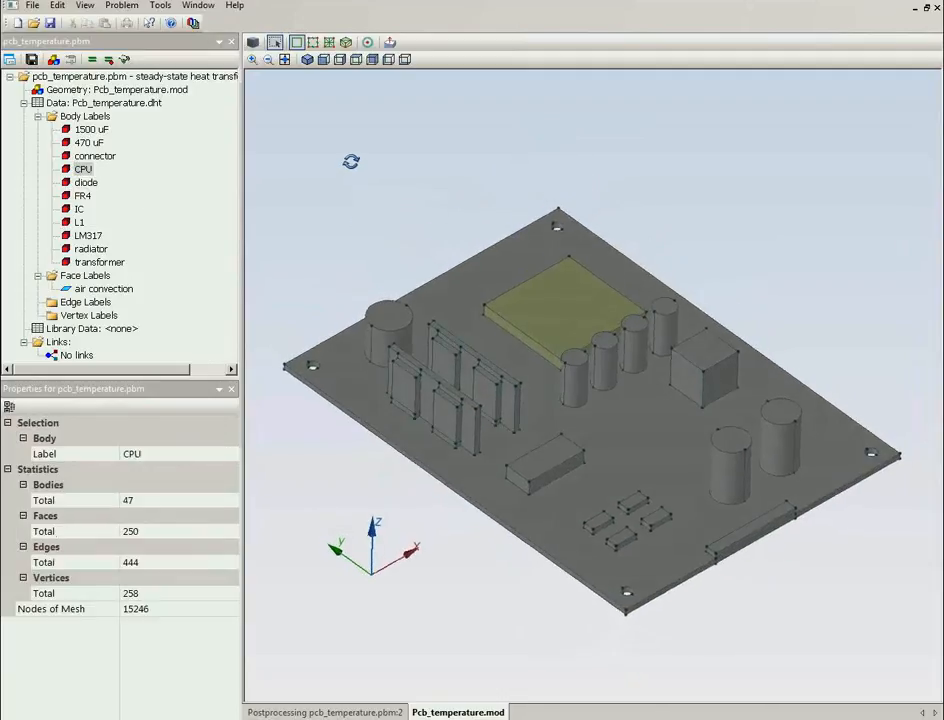
click(82, 196)
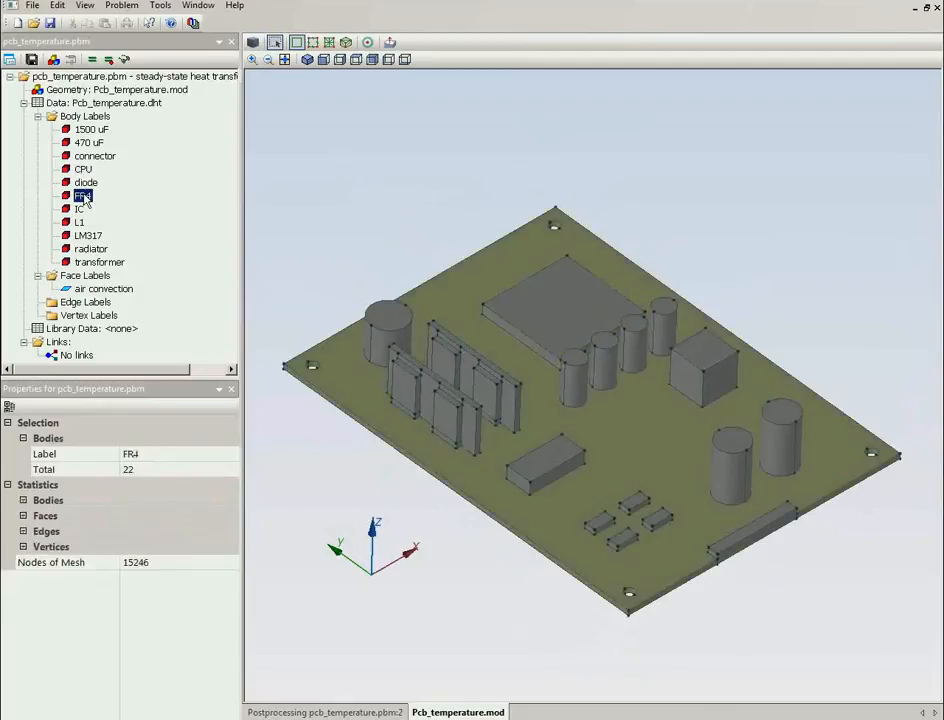
drag(496, 517, 357, 215)
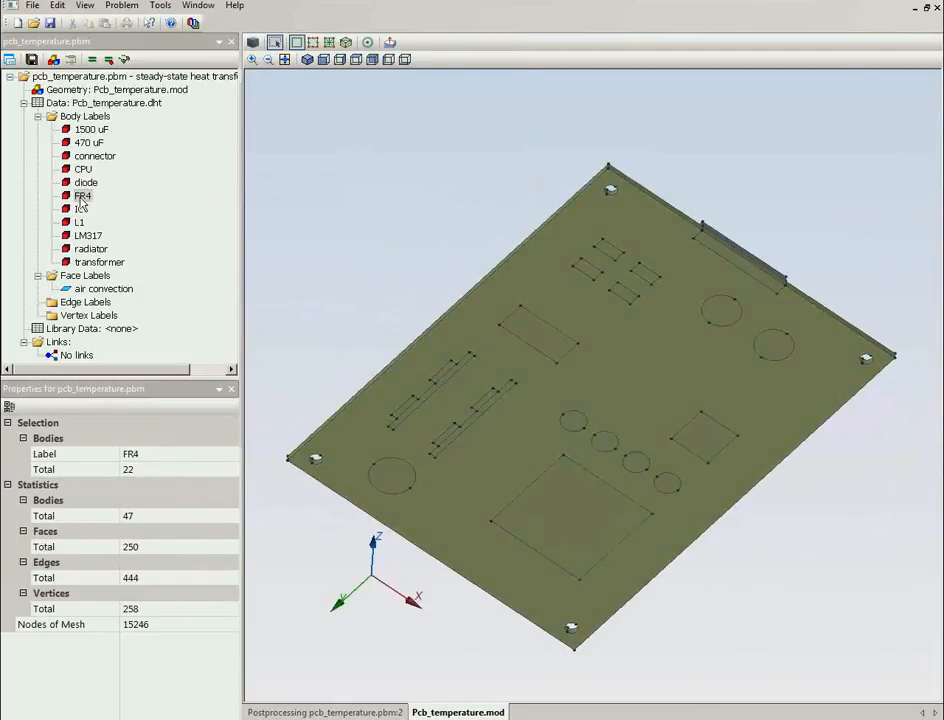
double_click(82, 198)
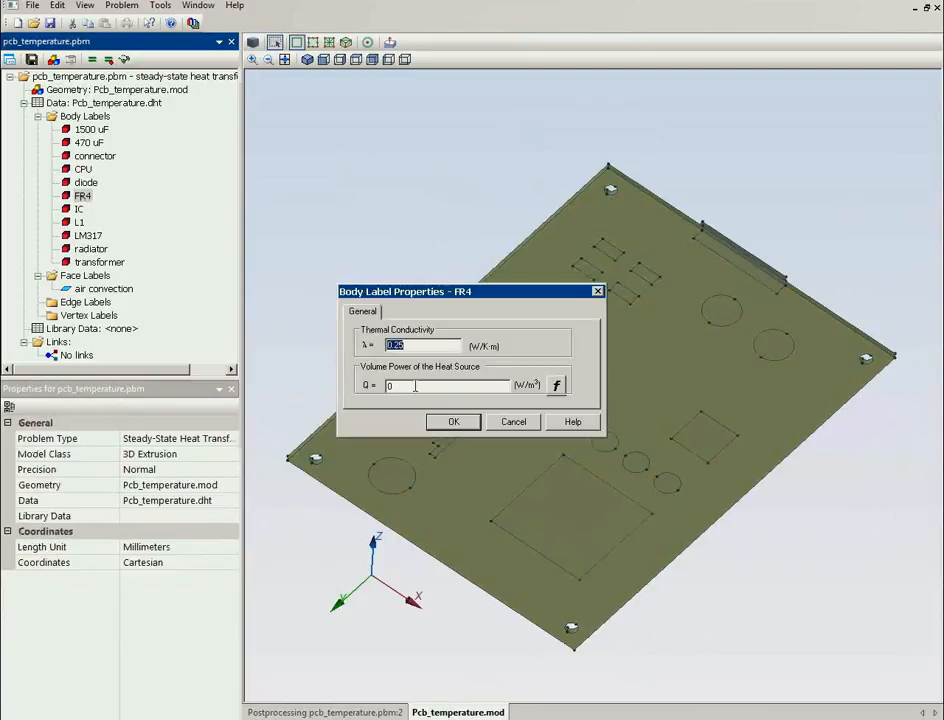
click(533, 425)
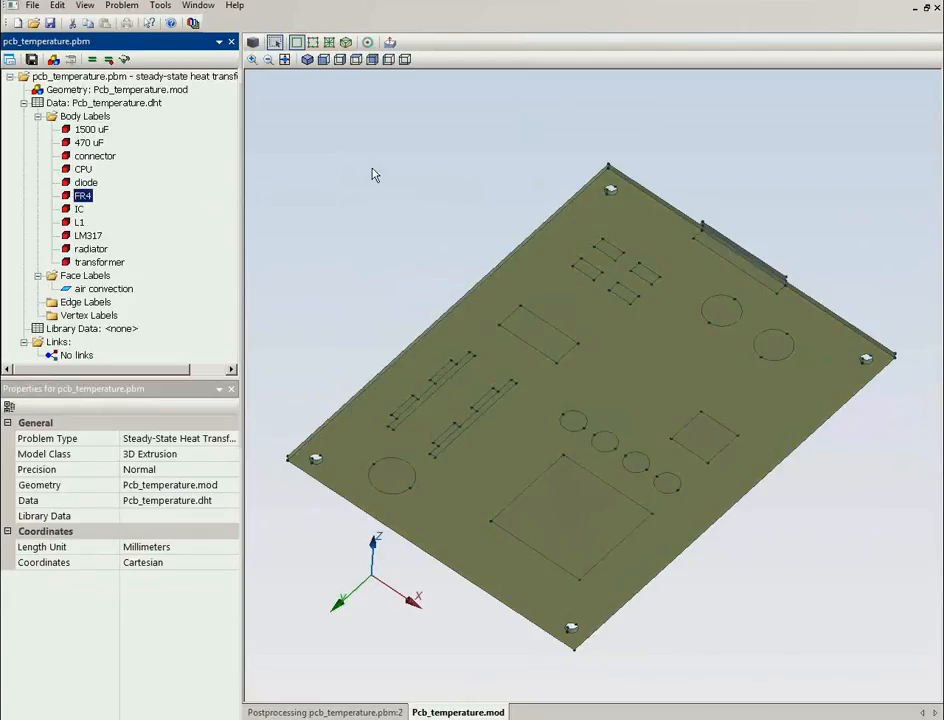
Review the two parts of the CPU label's volume power formula without changes, then check the CPU block's top face area.
drag(375, 173, 394, 459)
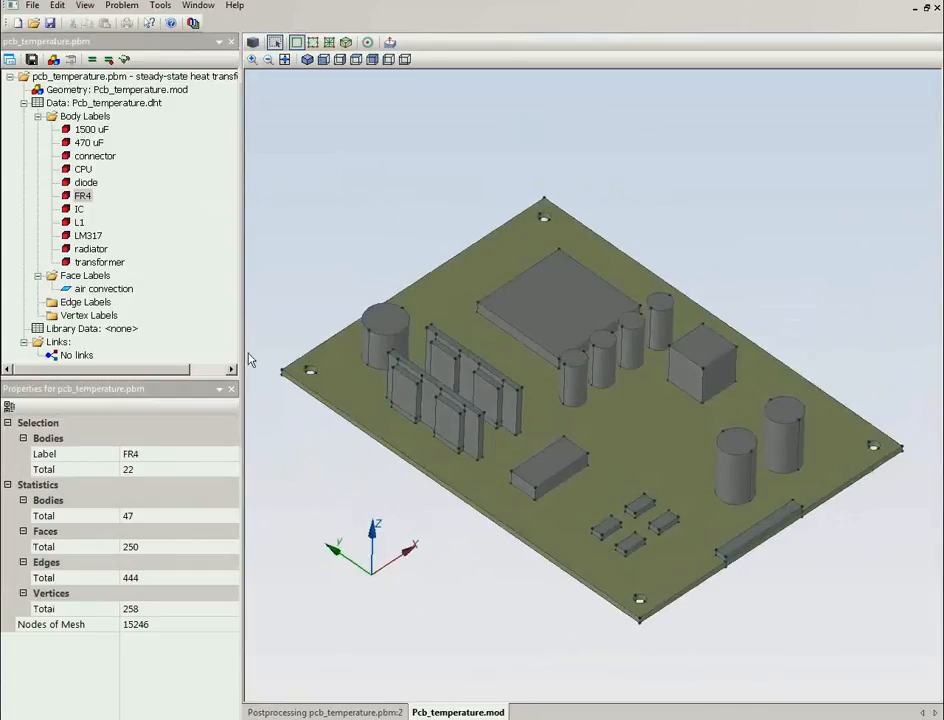
click(82, 170)
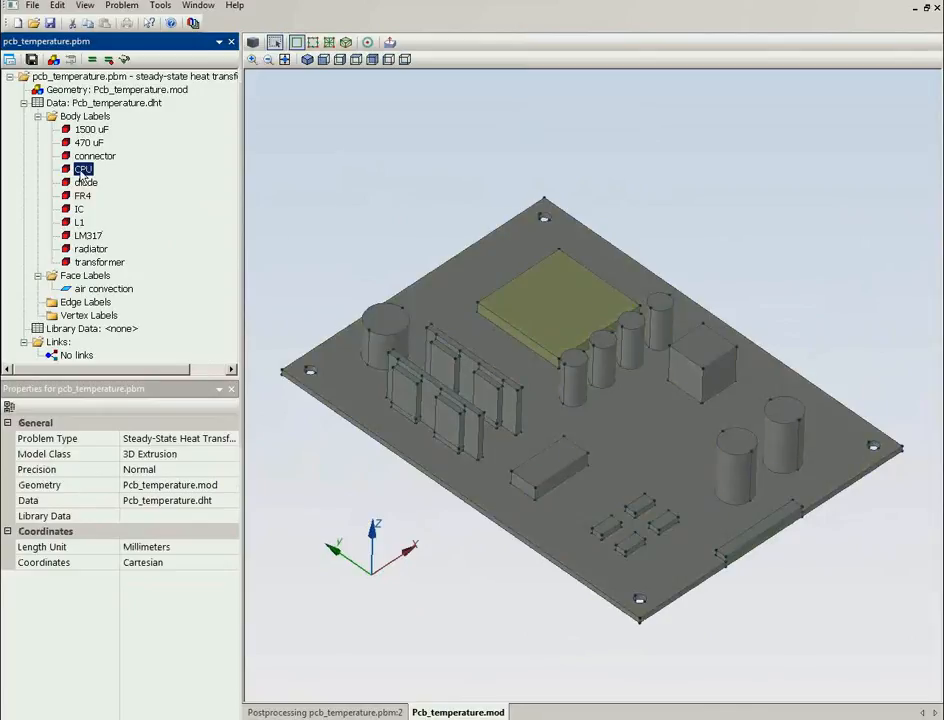
double_click(82, 170)
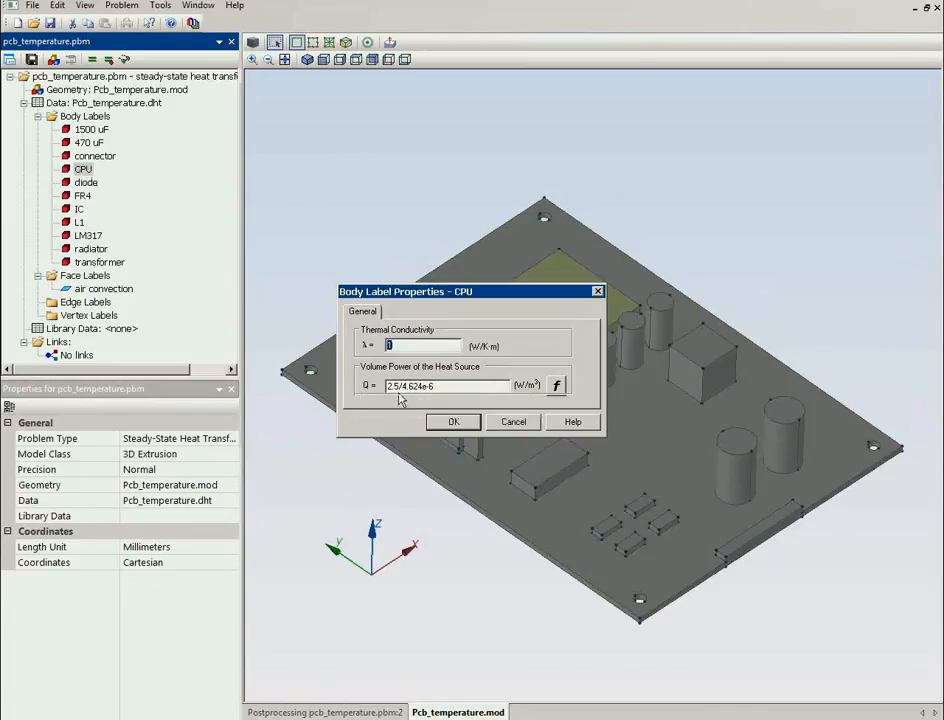
drag(400, 386, 389, 386)
drag(402, 386, 438, 386)
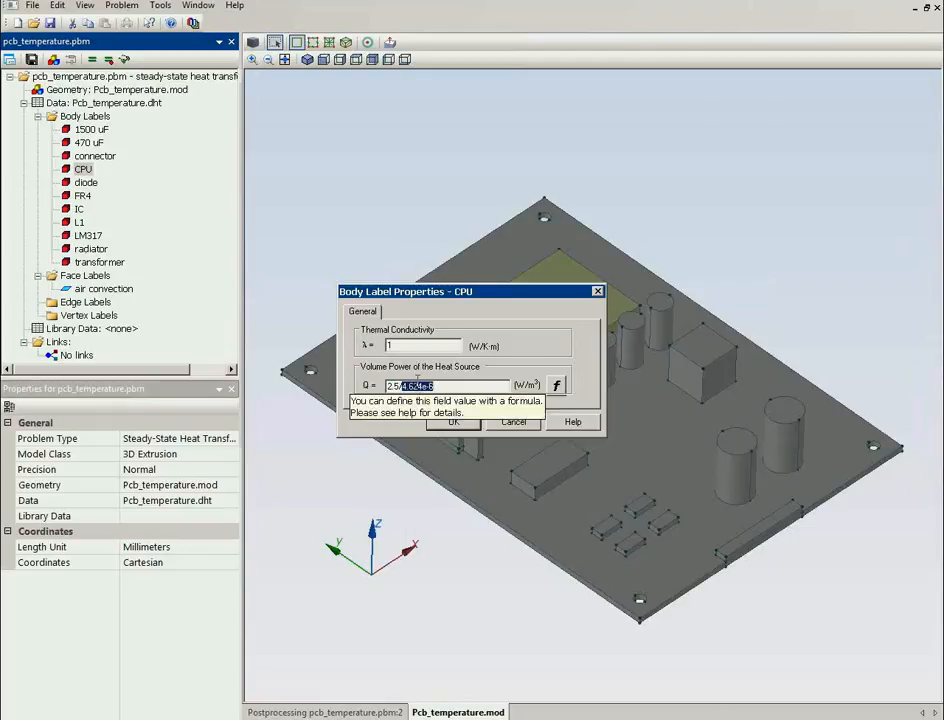
click(512, 421)
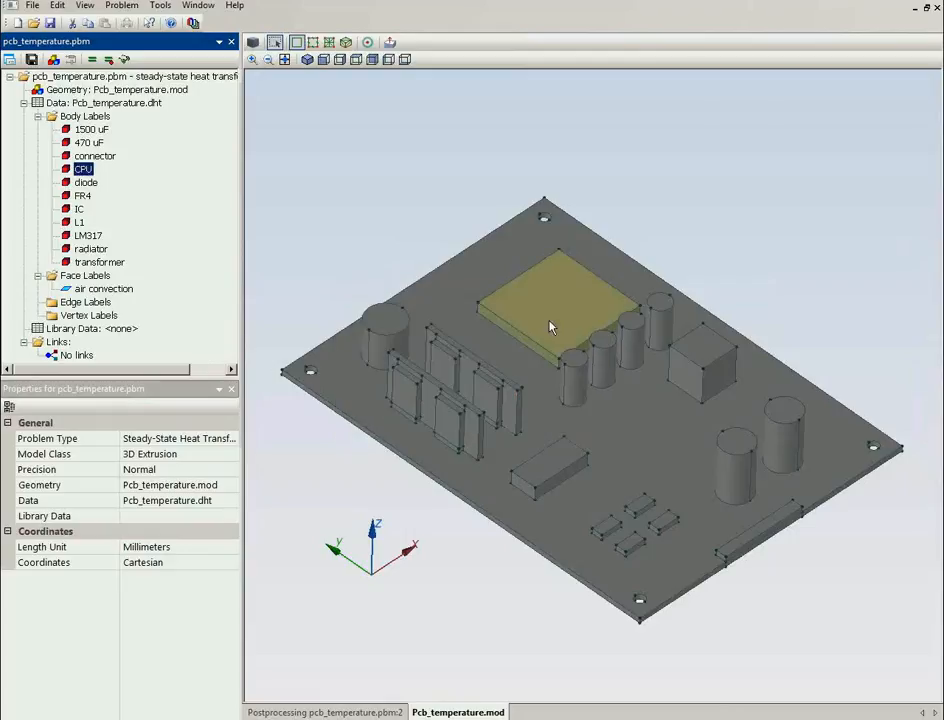
click(549, 327)
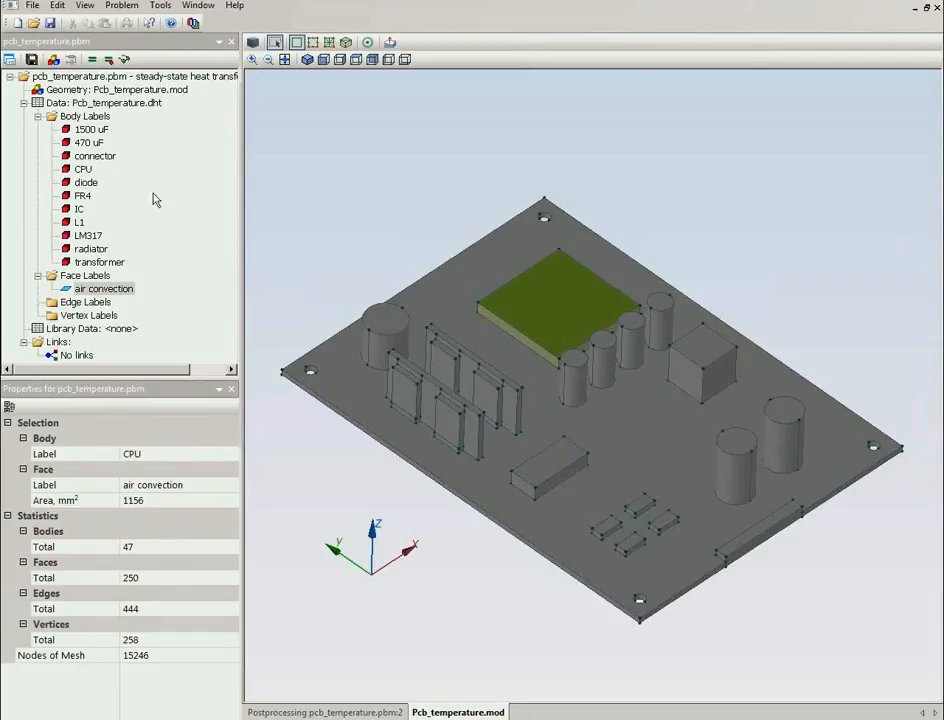
Highlight the diode bodies, then locate the IC body and review its thermal conductivity and volume power without changes.
click(86, 183)
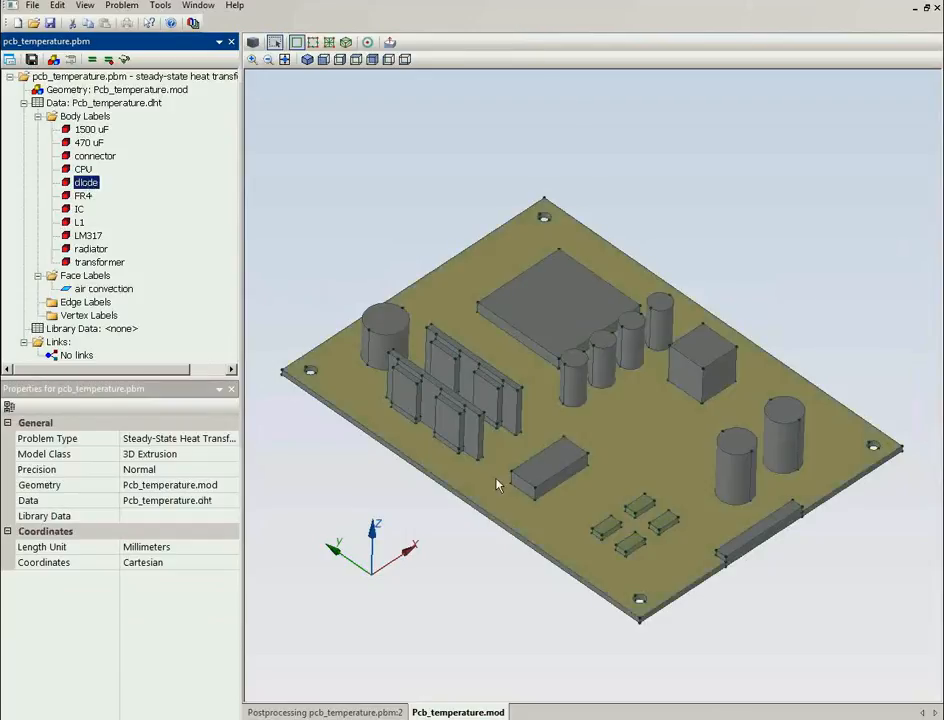
click(77, 209)
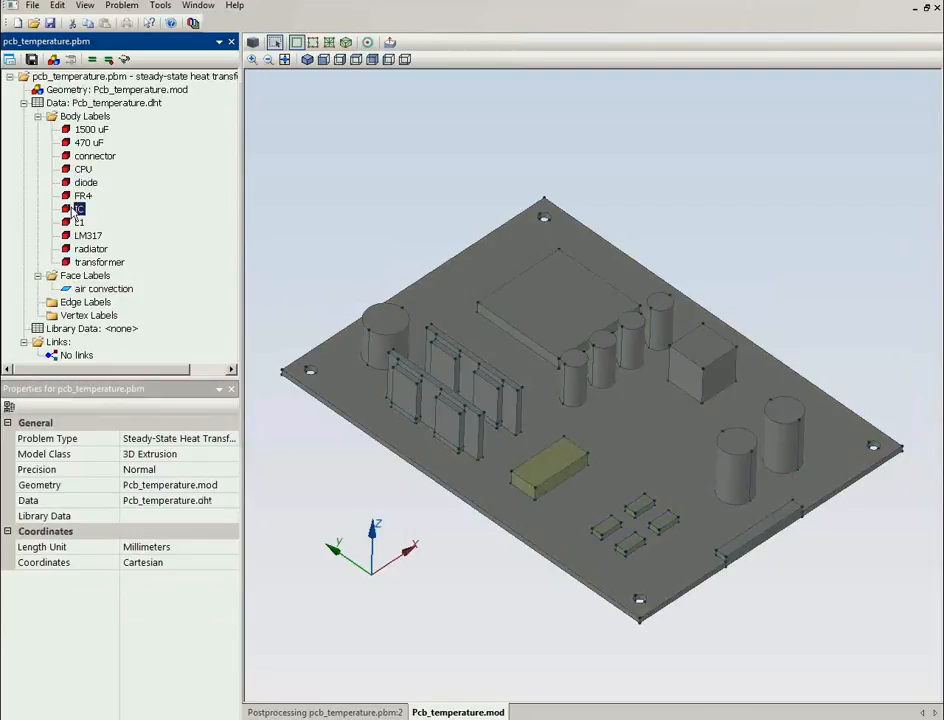
double_click(77, 209)
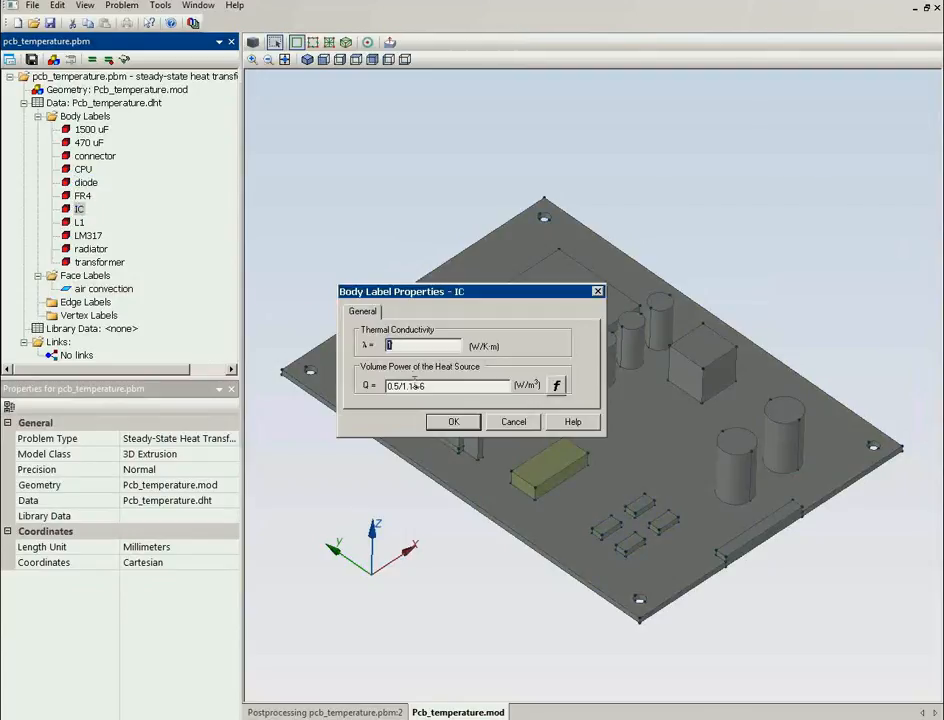
click(518, 424)
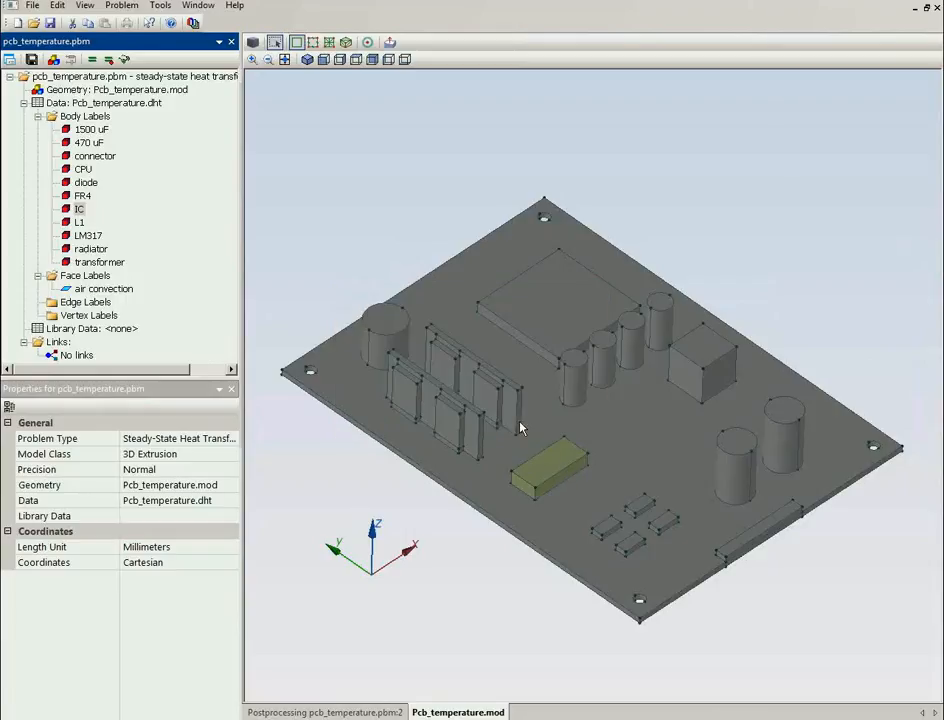
Locate the L1 body on the board and review its thermal conductivity and volume power without changes.
click(78, 222)
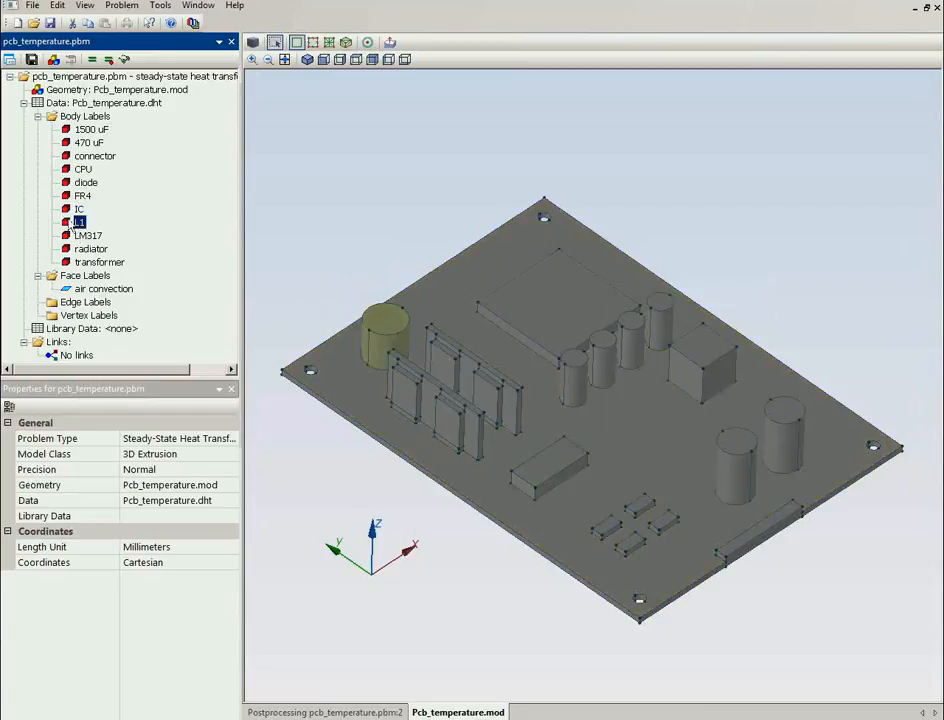
double_click(72, 223)
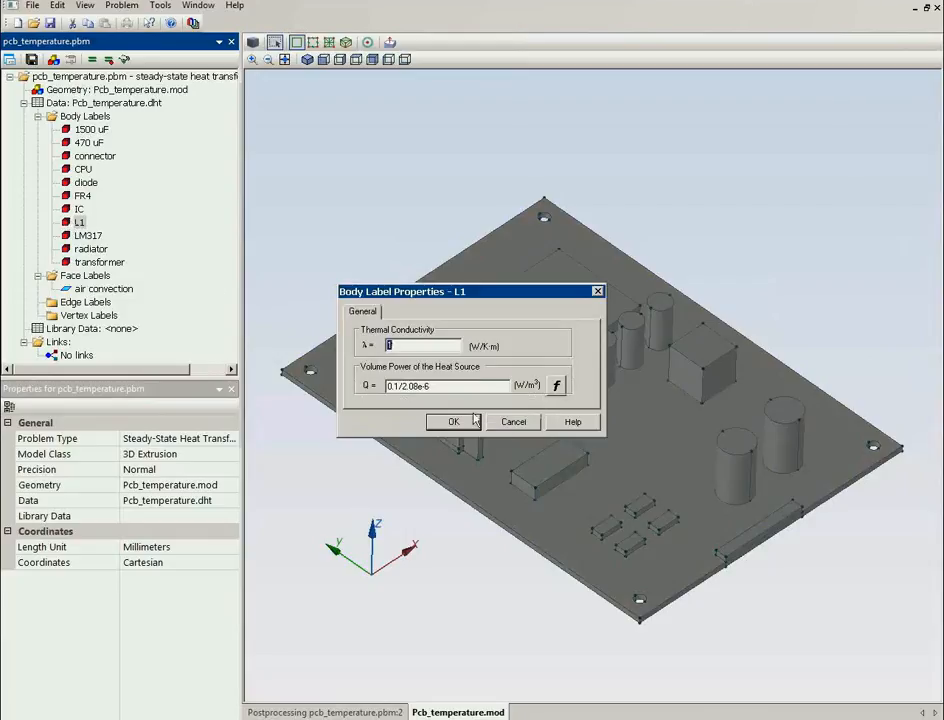
click(503, 424)
Highlight the LM317 bodies and review their thermal properties without changes, keeping the bodies visible beside the dialog.
click(74, 236)
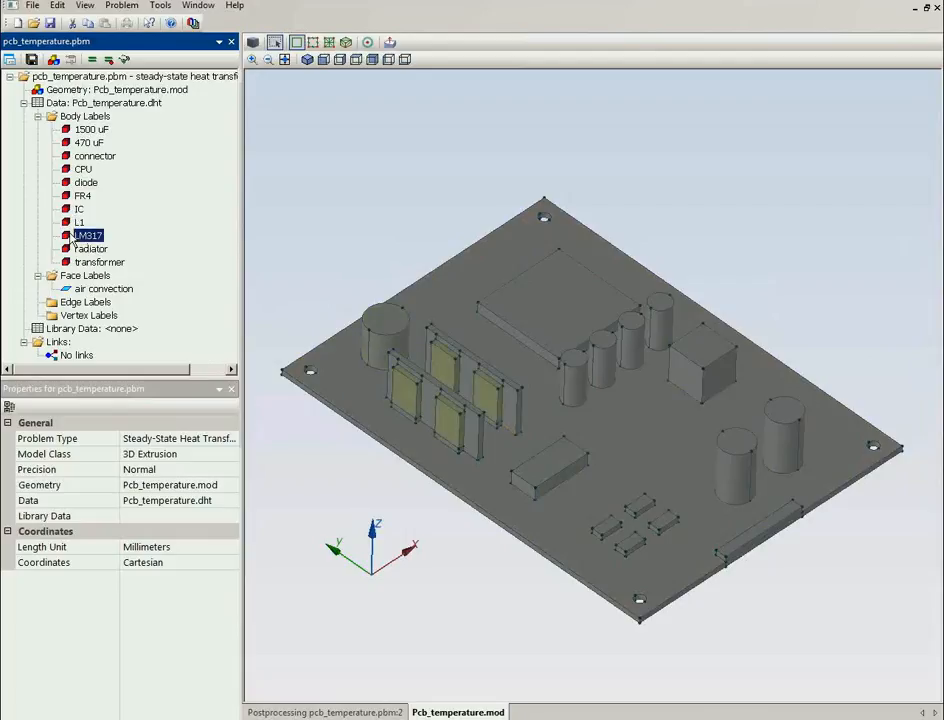
double_click(76, 236)
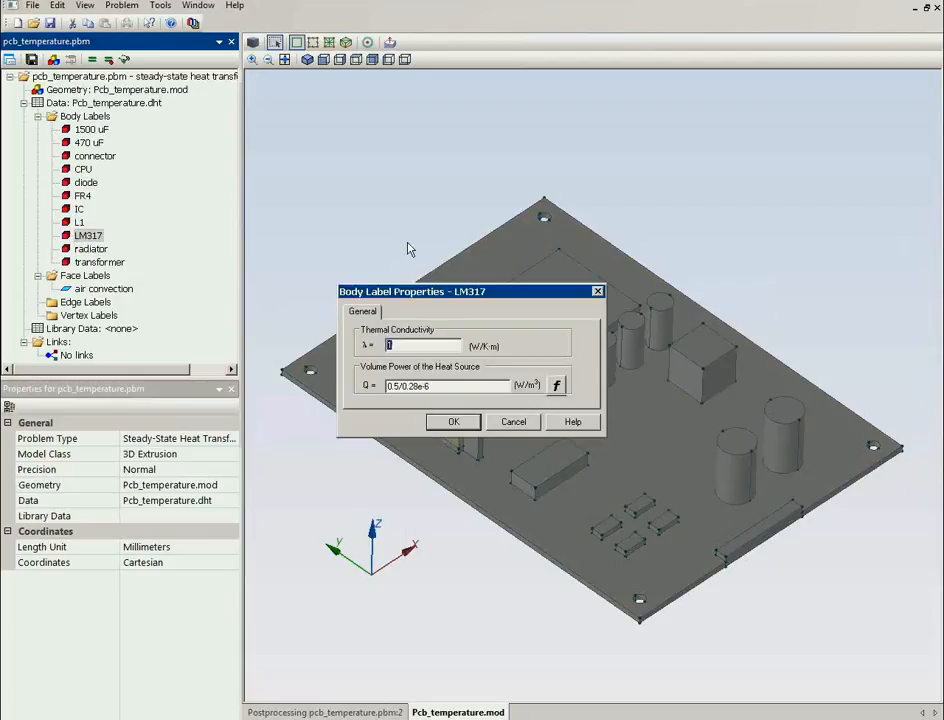
drag(408, 291, 359, 196)
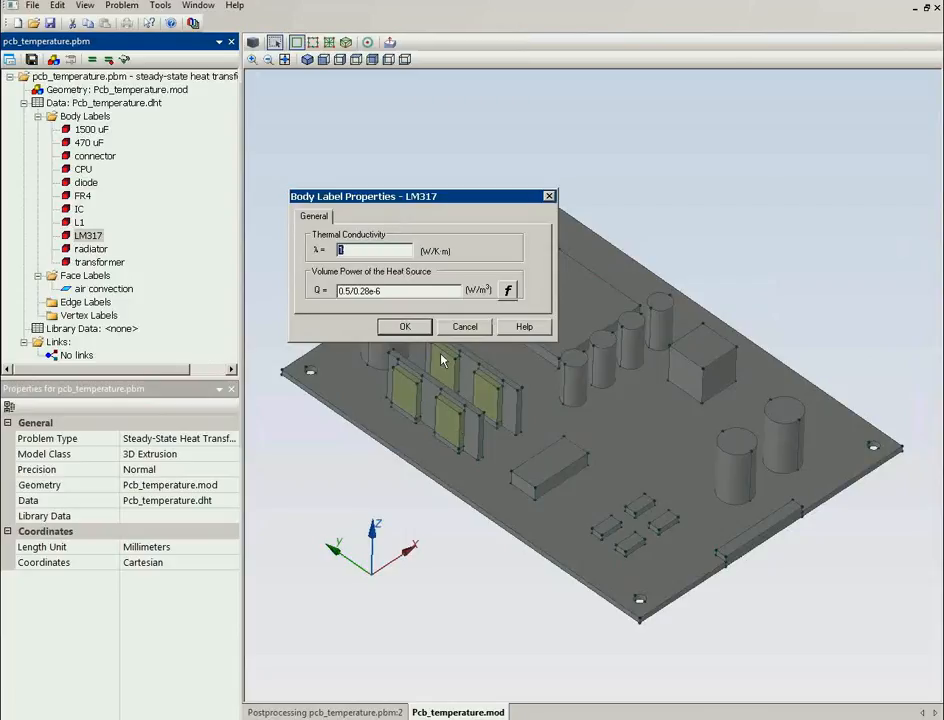
click(465, 327)
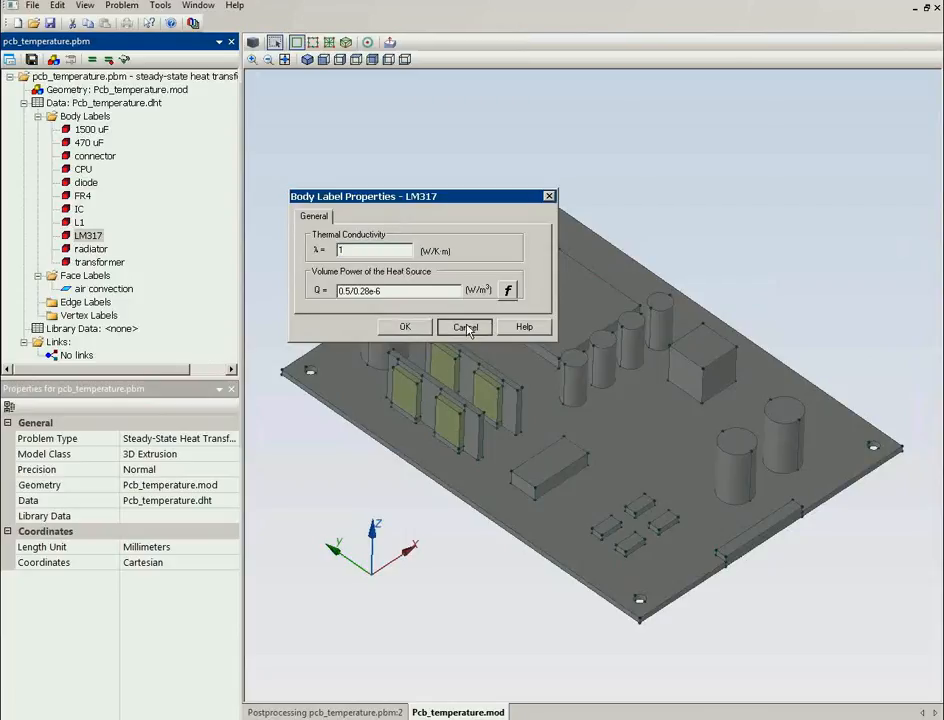
click(466, 327)
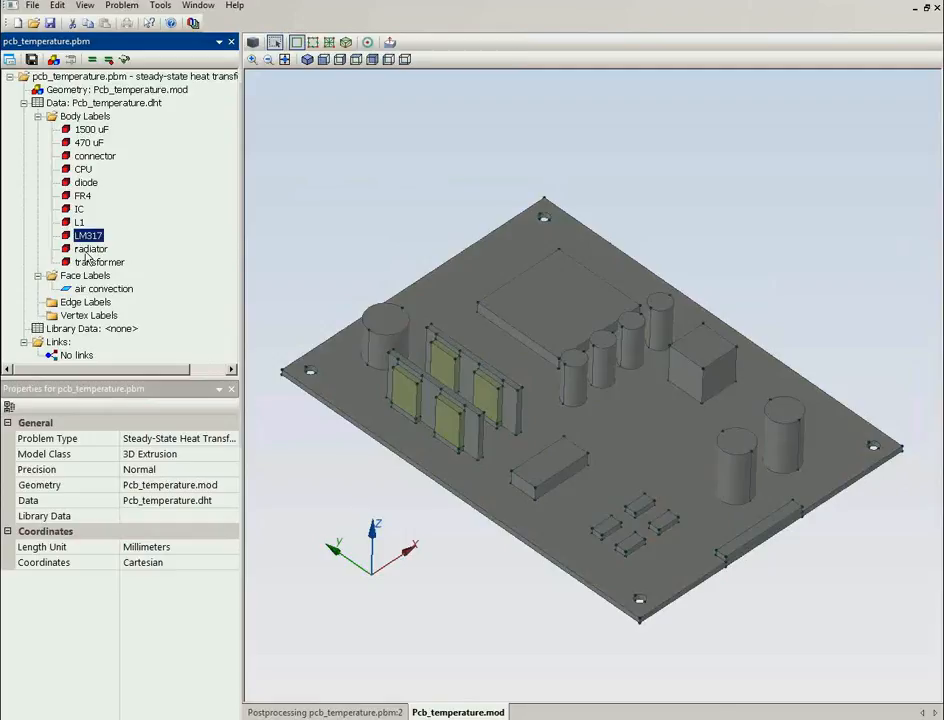
Highlight the radiator plates and review their thermal conductivity and heat source settings without changes.
click(87, 251)
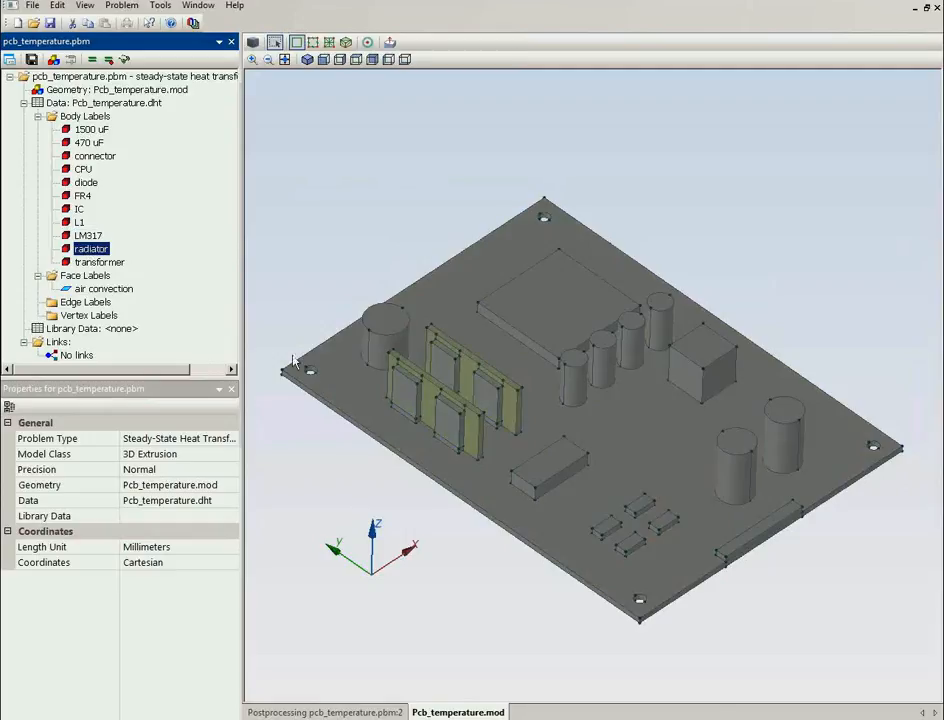
double_click(92, 249)
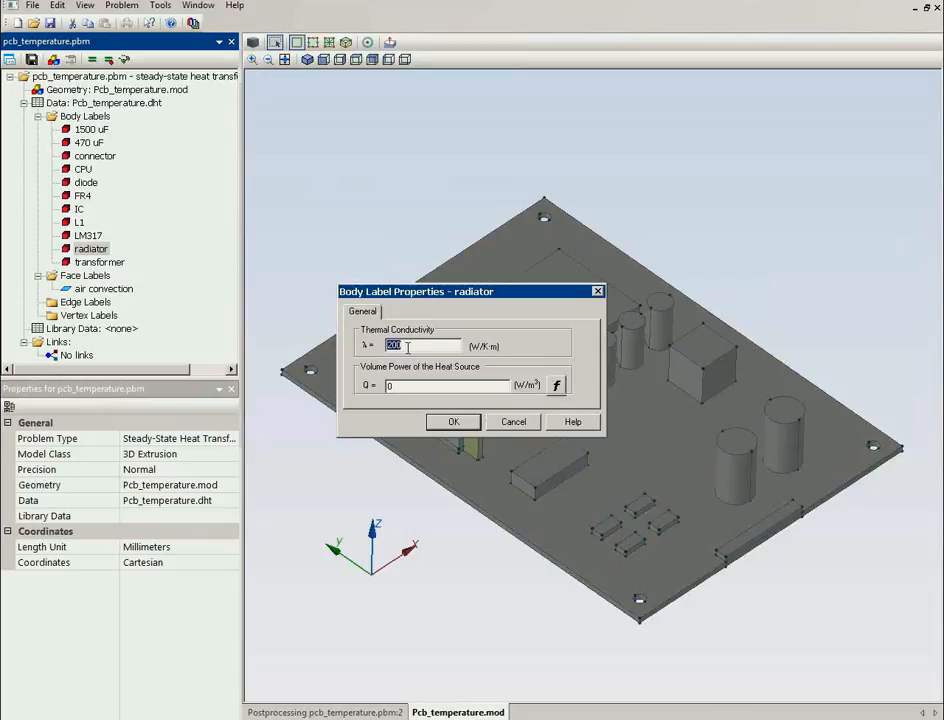
drag(440, 291, 425, 194)
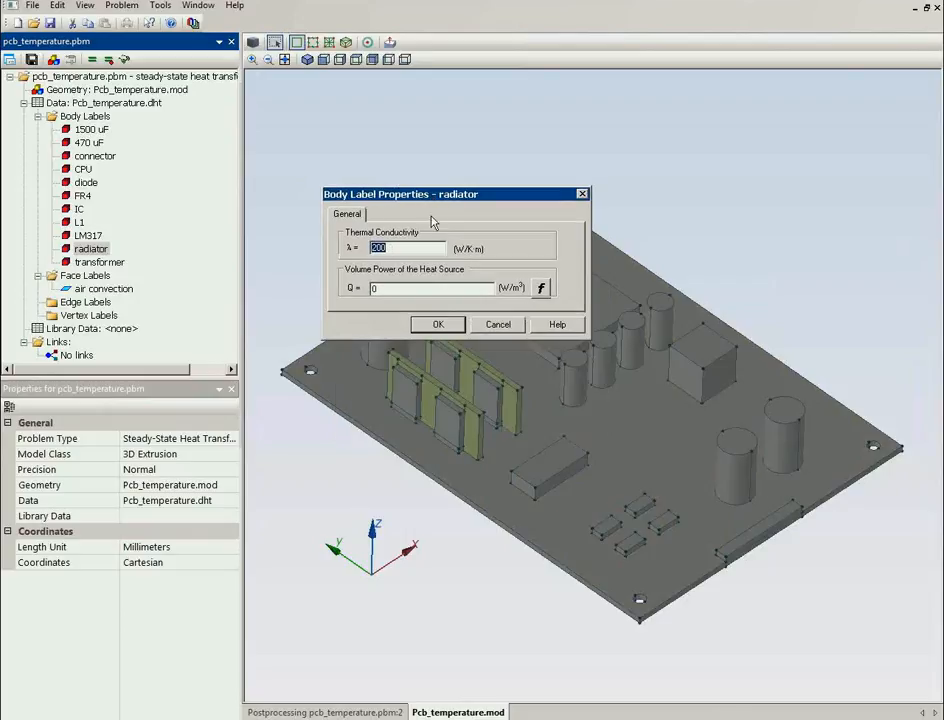
click(497, 324)
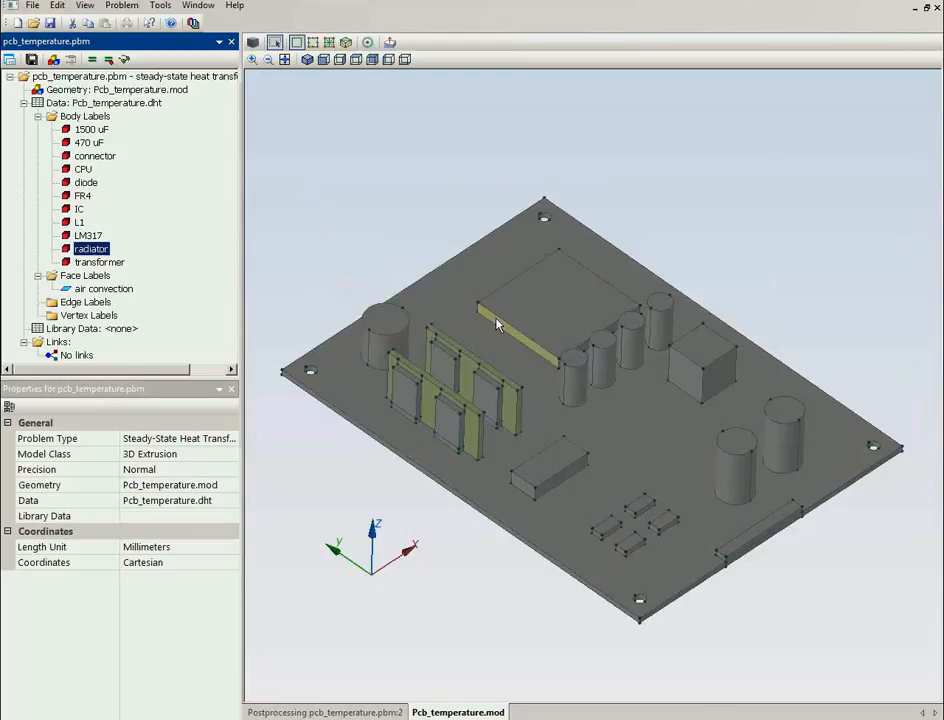
Examine the air convection faces from below and above the board, and review the label's convection settings without changes.
click(103, 291)
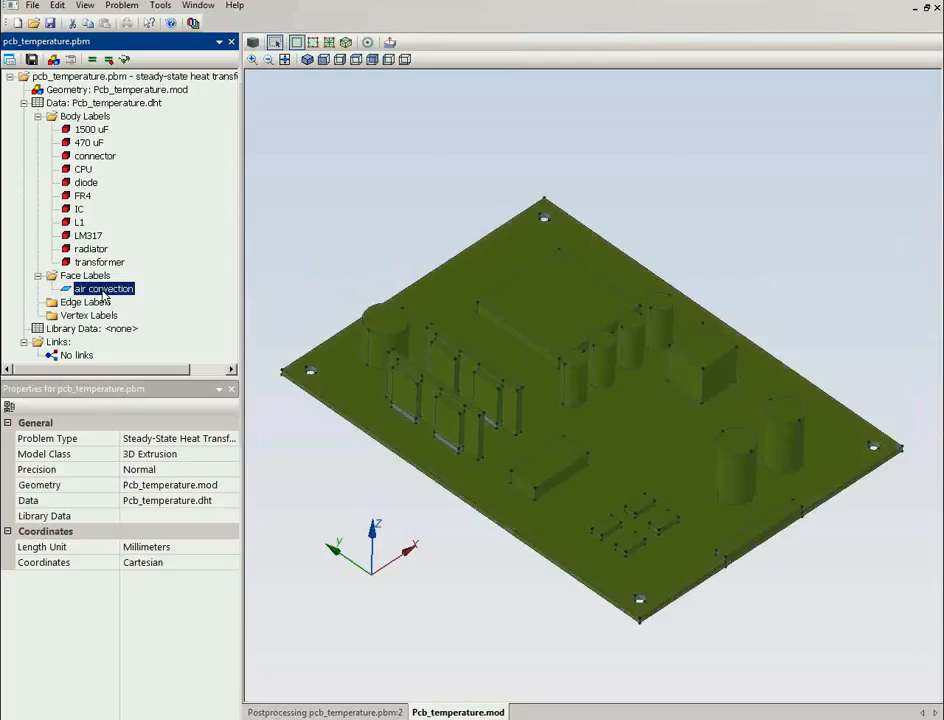
drag(489, 586, 442, 270)
double_click(117, 292)
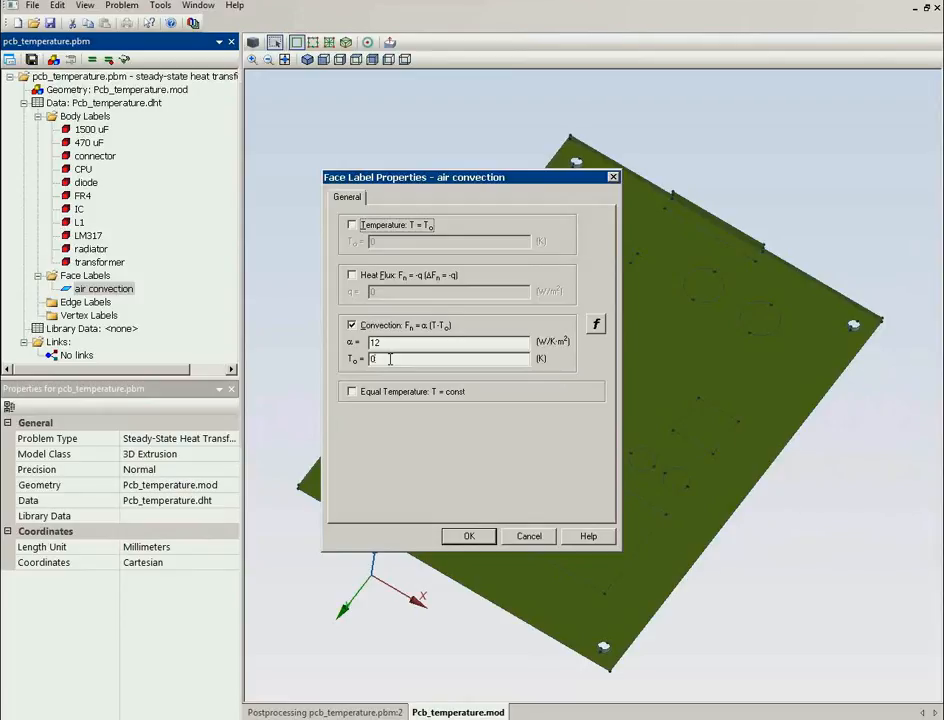
click(533, 539)
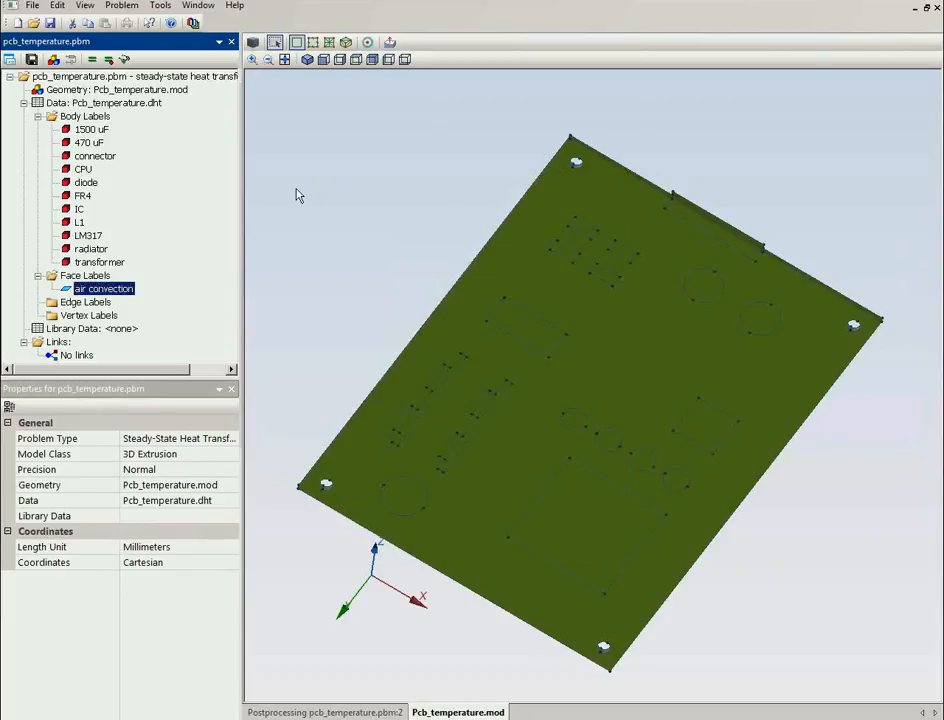
drag(315, 194, 398, 506)
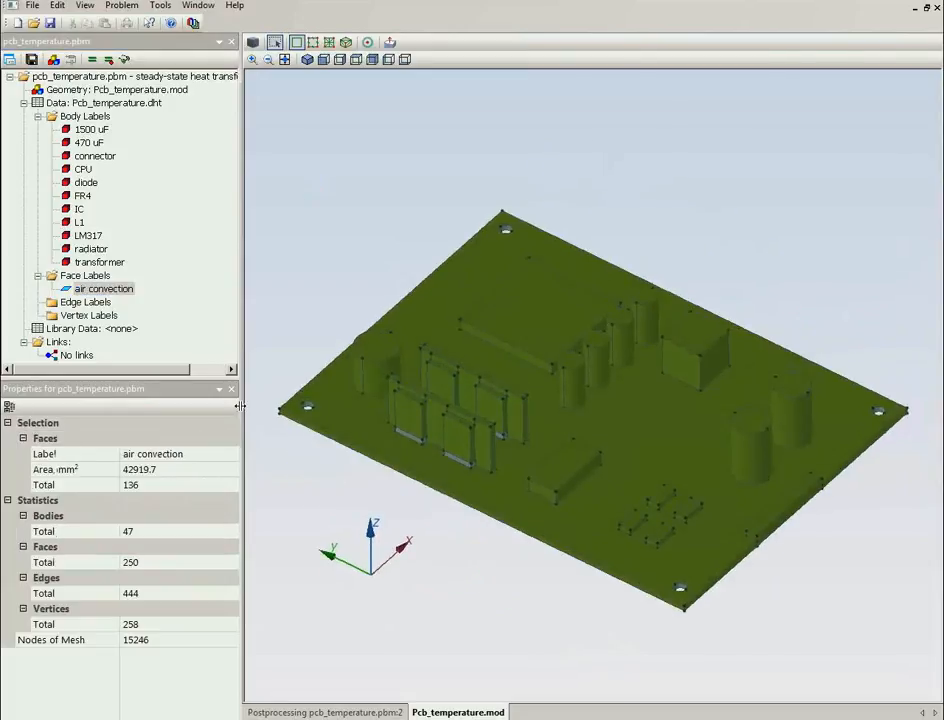
Open the PCB's temperature field results and add a cut plane, tilting it off the Z axis to section the board.
click(109, 58)
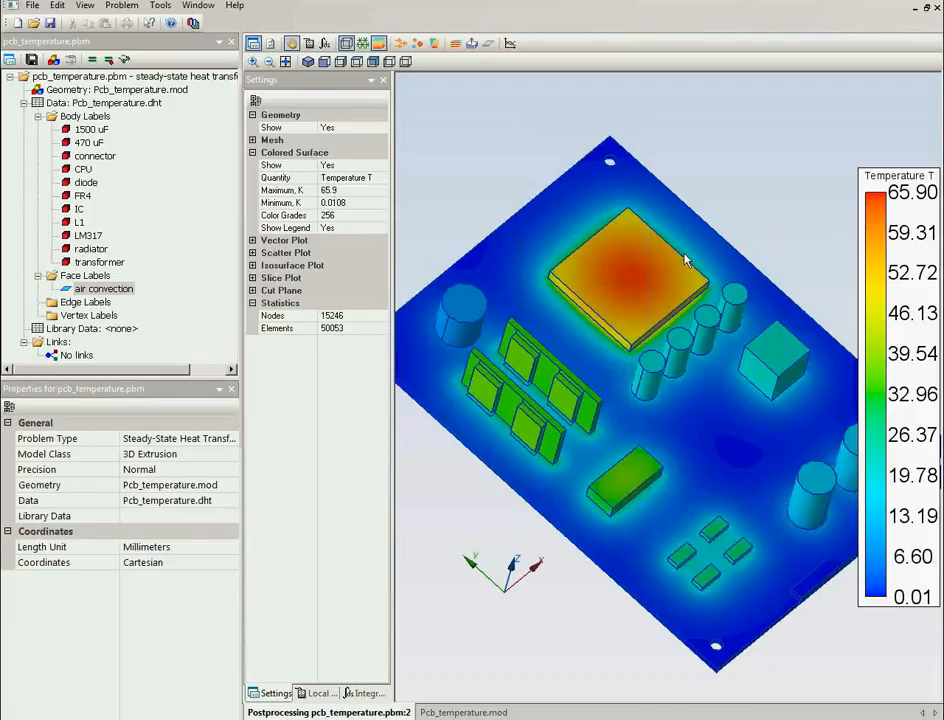
drag(667, 412, 700, 379)
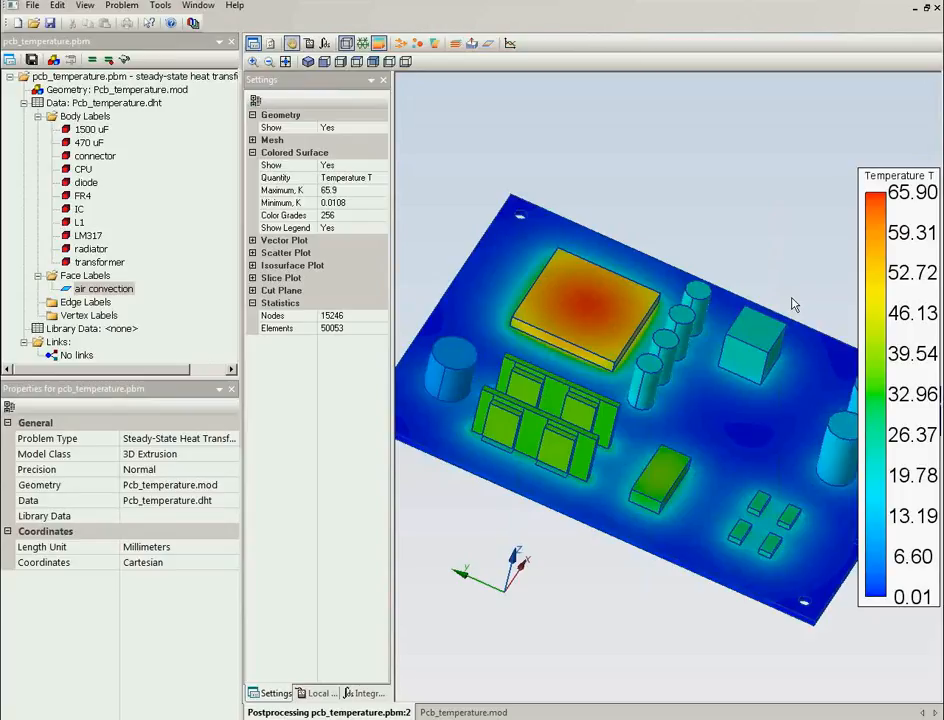
click(472, 43)
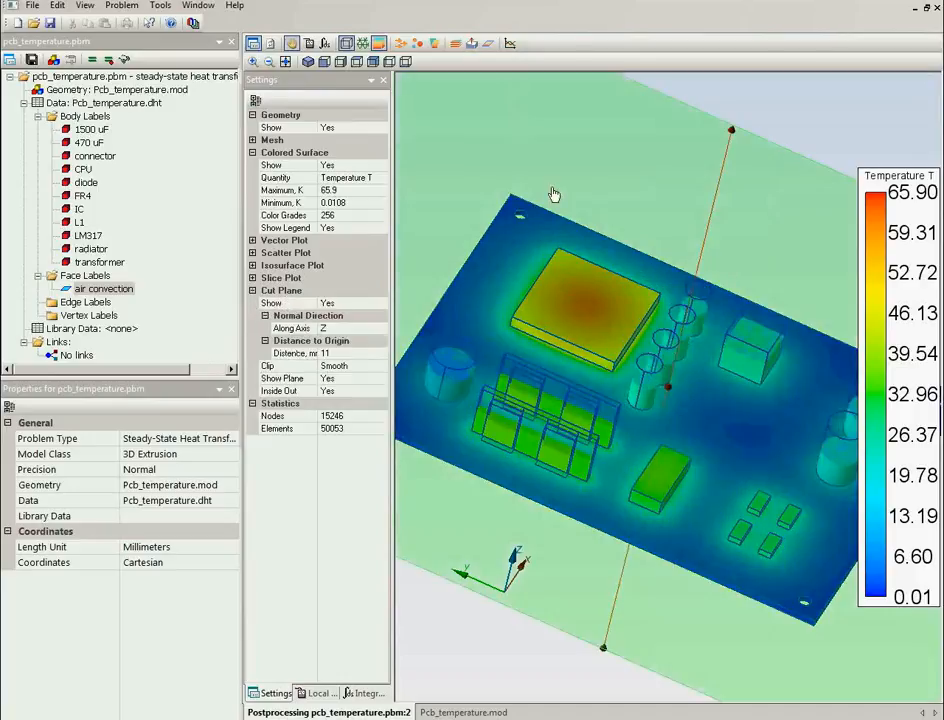
drag(731, 129, 655, 180)
drag(698, 459, 883, 513)
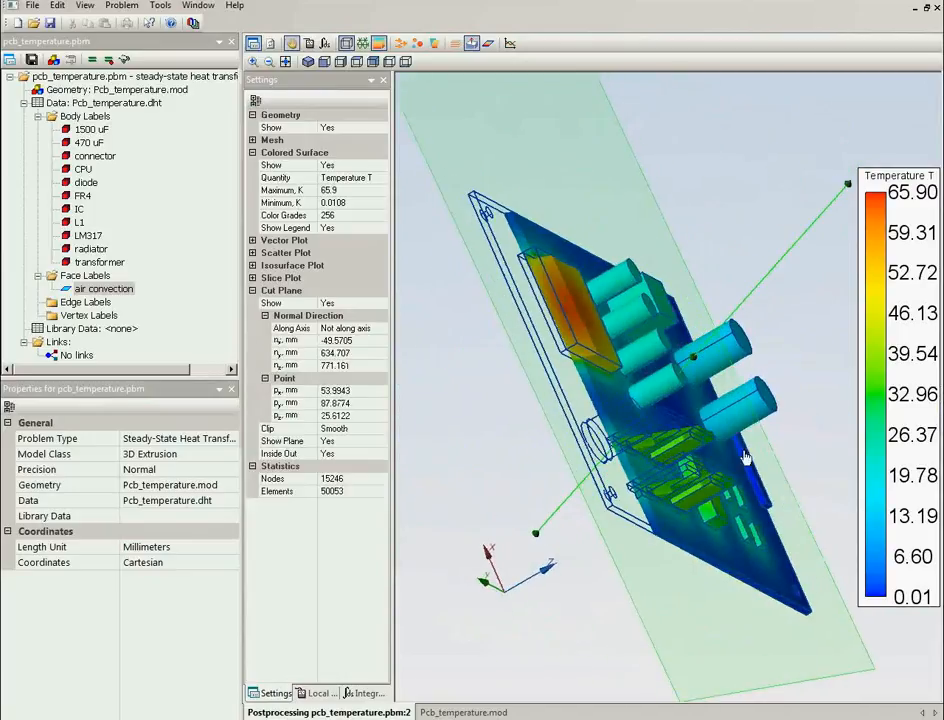
Tilt the cut plane's normal to about (-121, 977, 178) mm and shift it through the hottest component to examine the temperature inside.
scroll(559, 317, up, 3)
scroll(748, 301, down, 3)
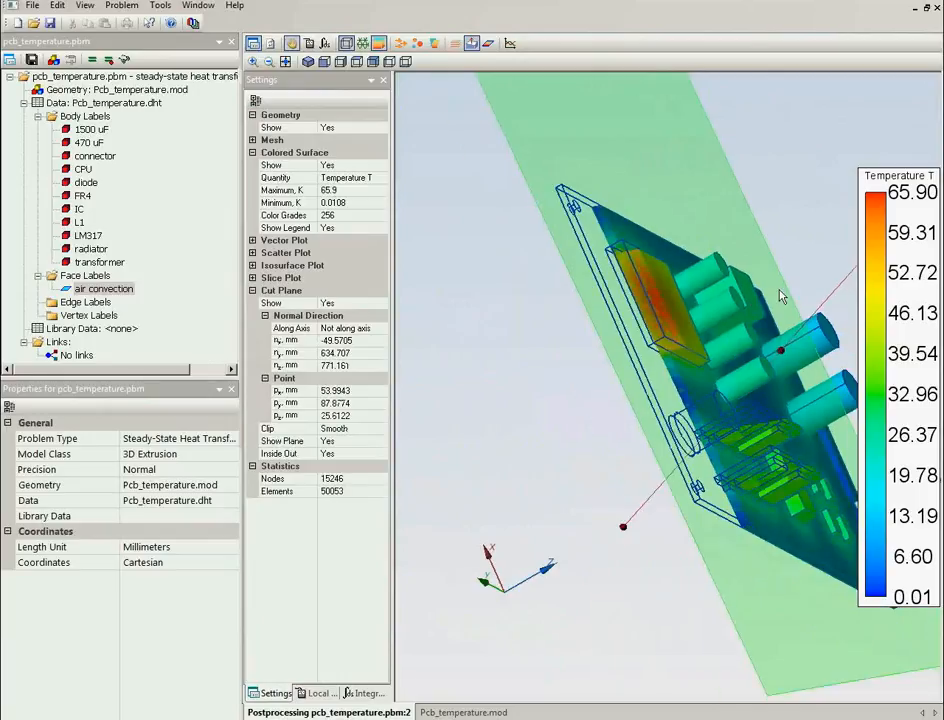
drag(845, 280, 741, 356)
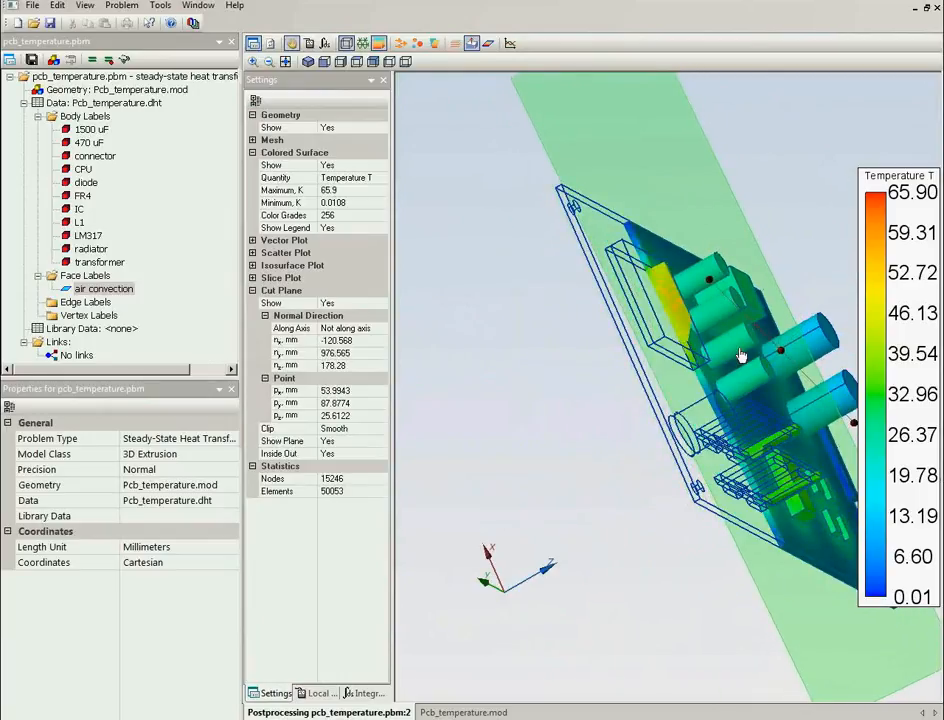
drag(708, 190, 618, 171)
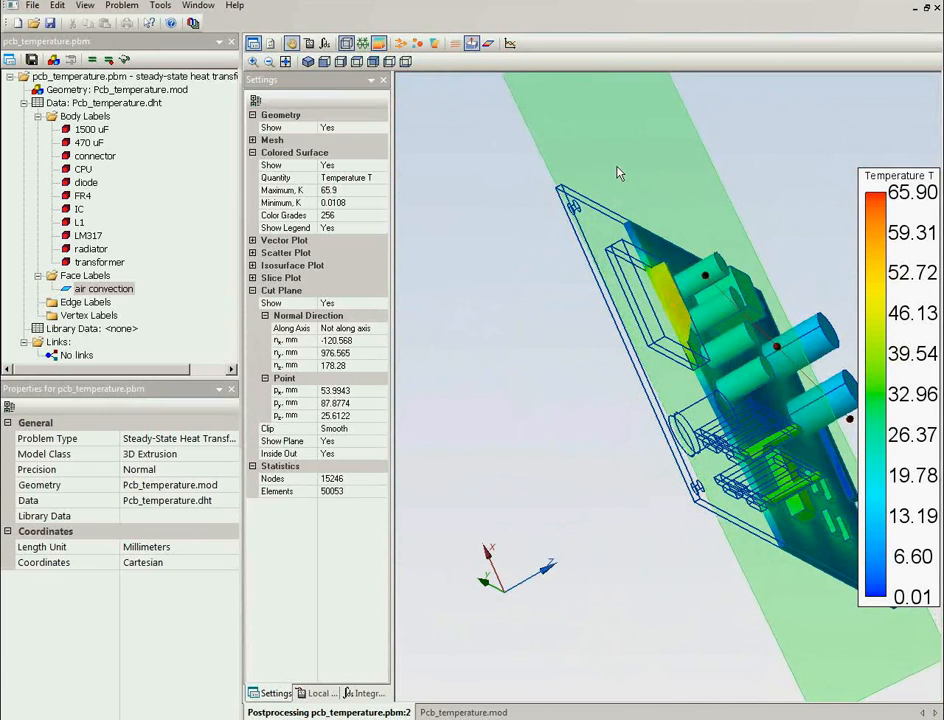
drag(589, 450, 573, 533)
scroll(625, 415, up, 6)
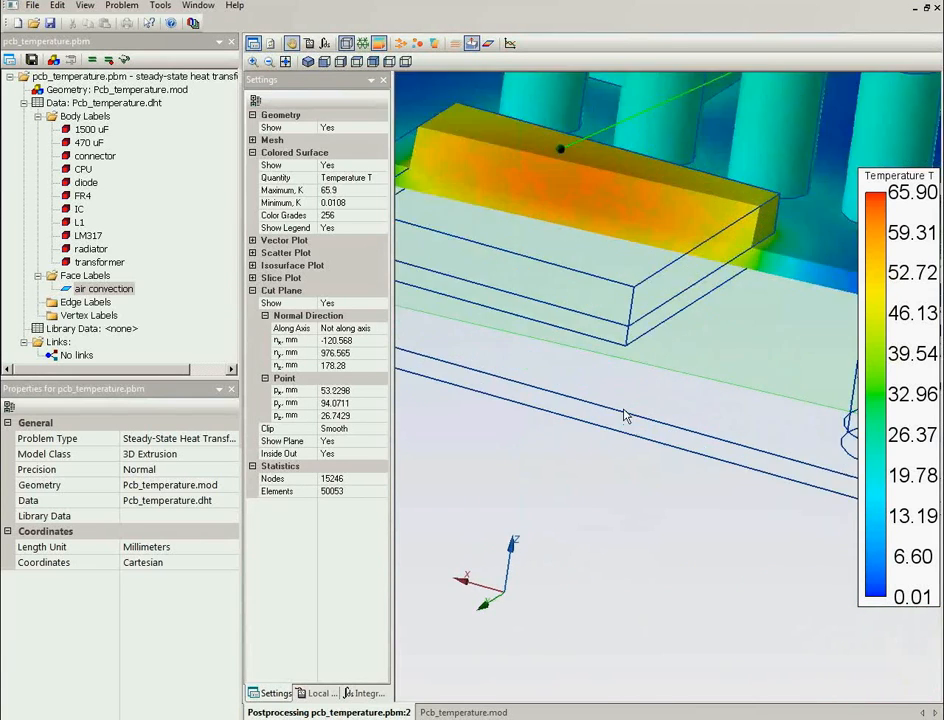
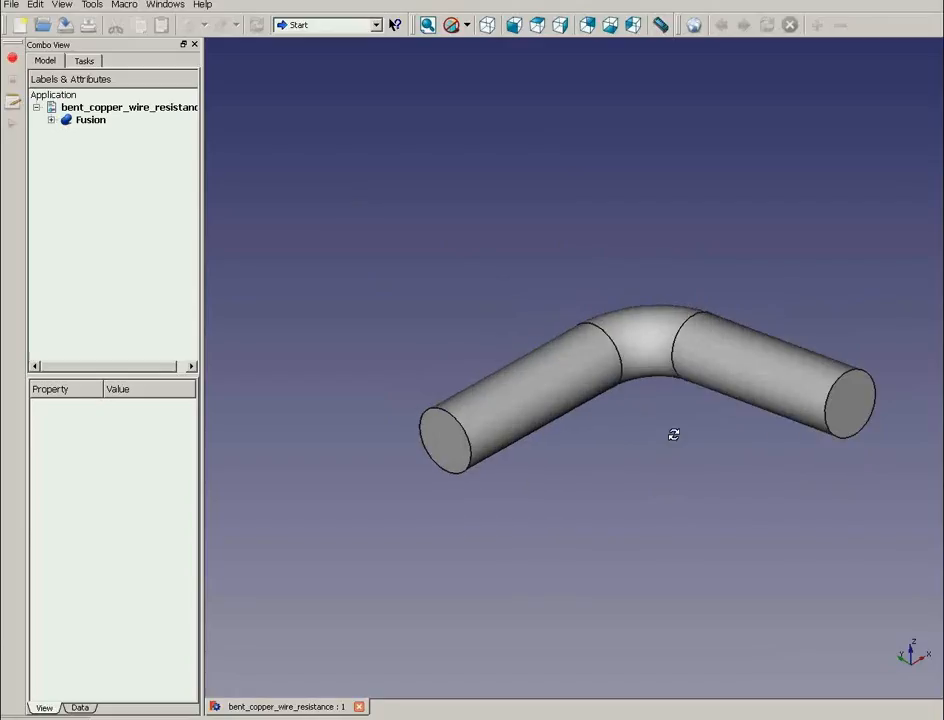
In FreeCAD, start exporting the bent wire's Fusion solid with the STEP with colors format.
click(92, 121)
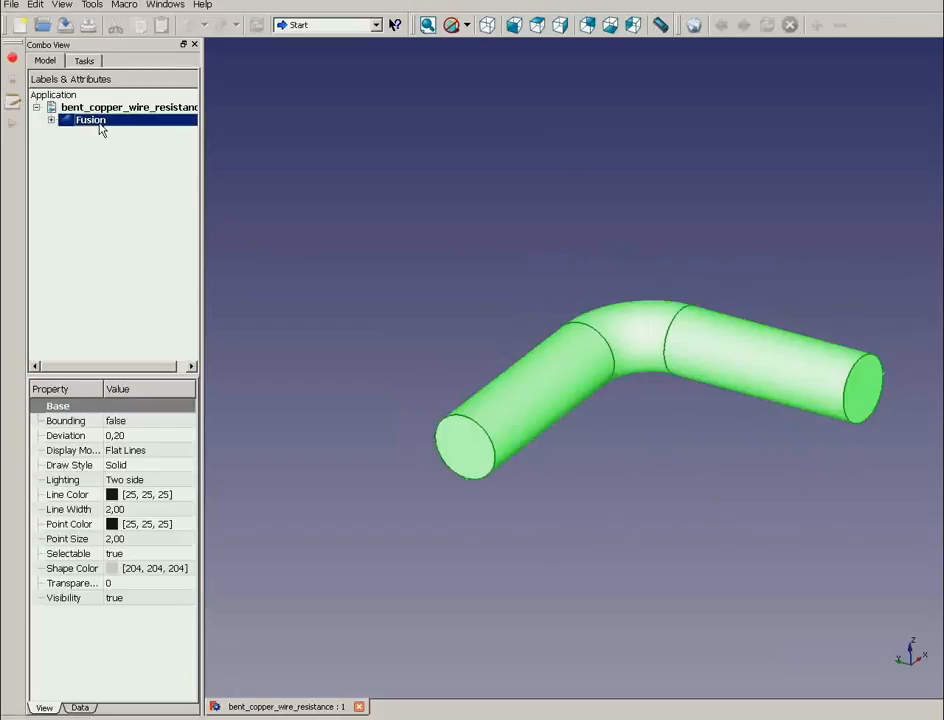
click(12, 4)
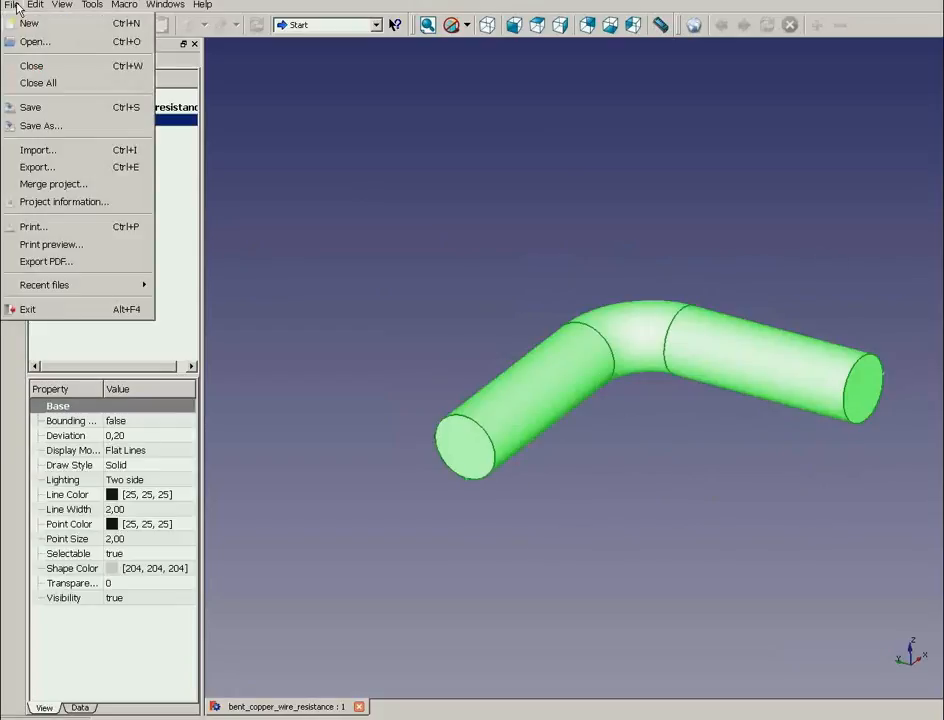
click(47, 168)
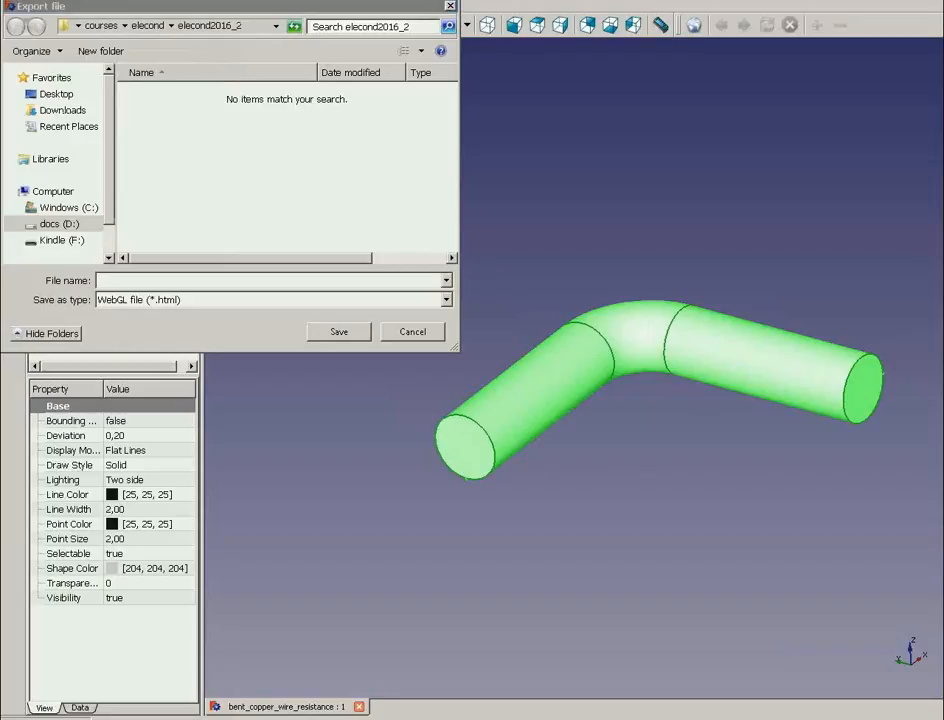
click(229, 300)
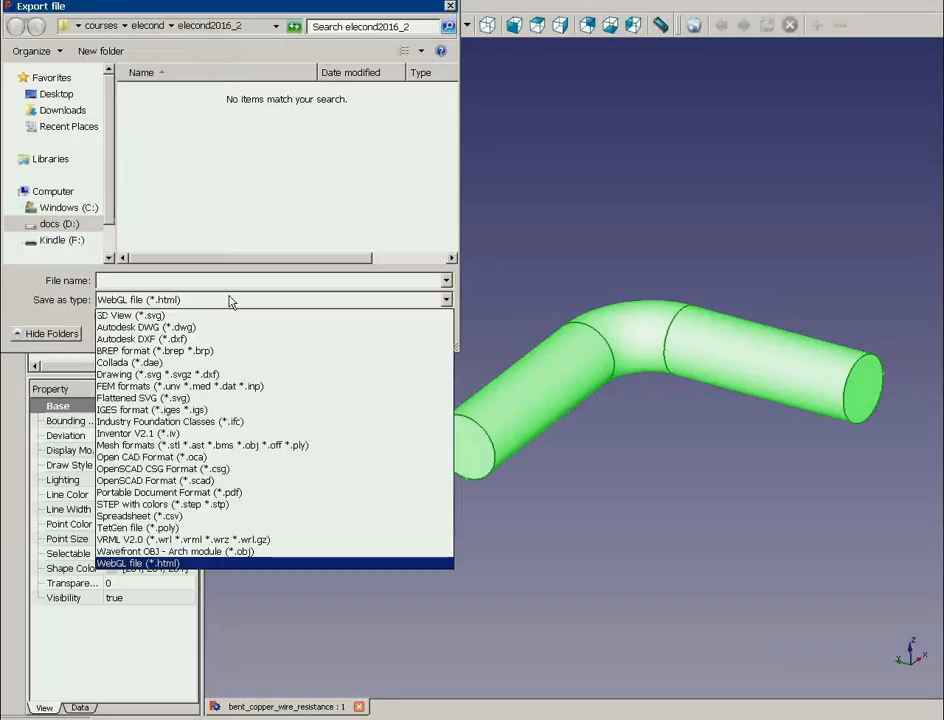
click(234, 505)
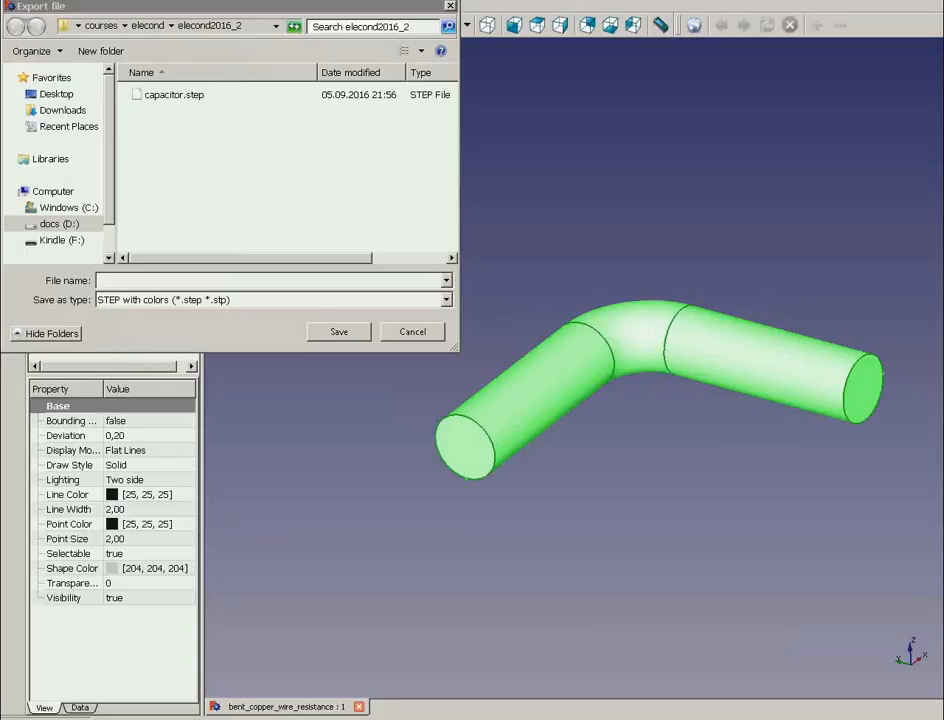
Save the STEP export as copper_wire_90 in the 6.2\bent_copper_wire folder.
click(133, 280)
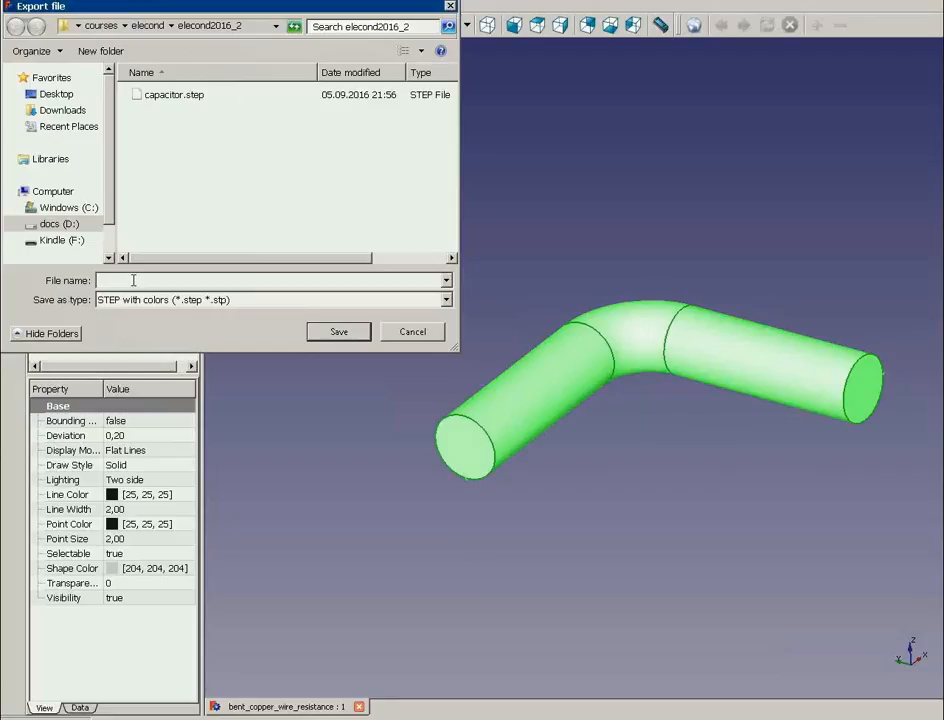
text(D:\docs\Website\quickfield\seminar\6.2\bent_copper_wire)
key(Return)
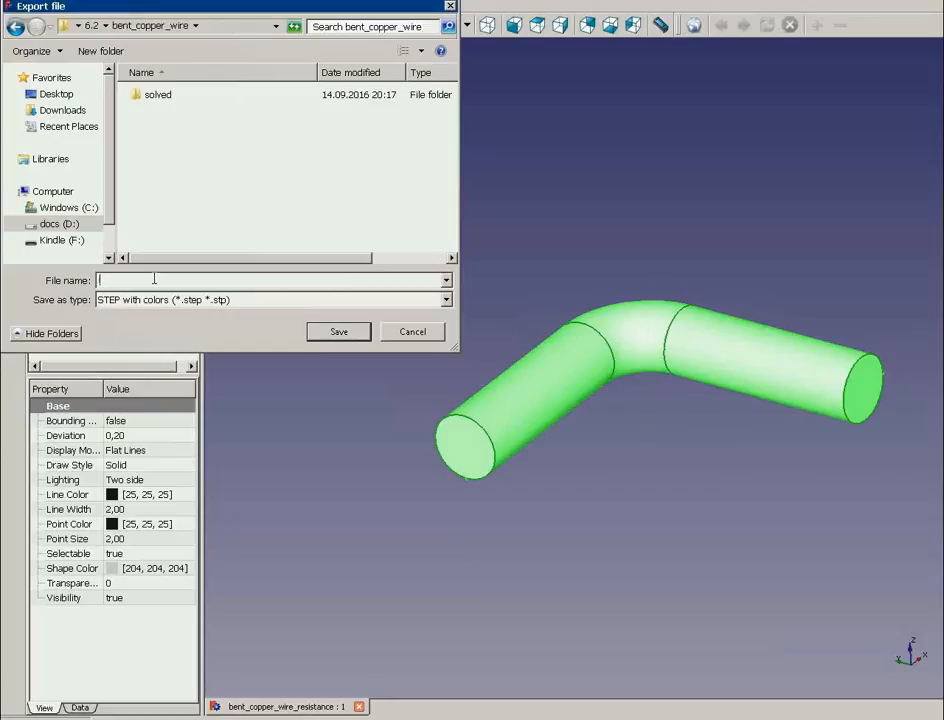
text(copper_wire_90)
click(339, 331)
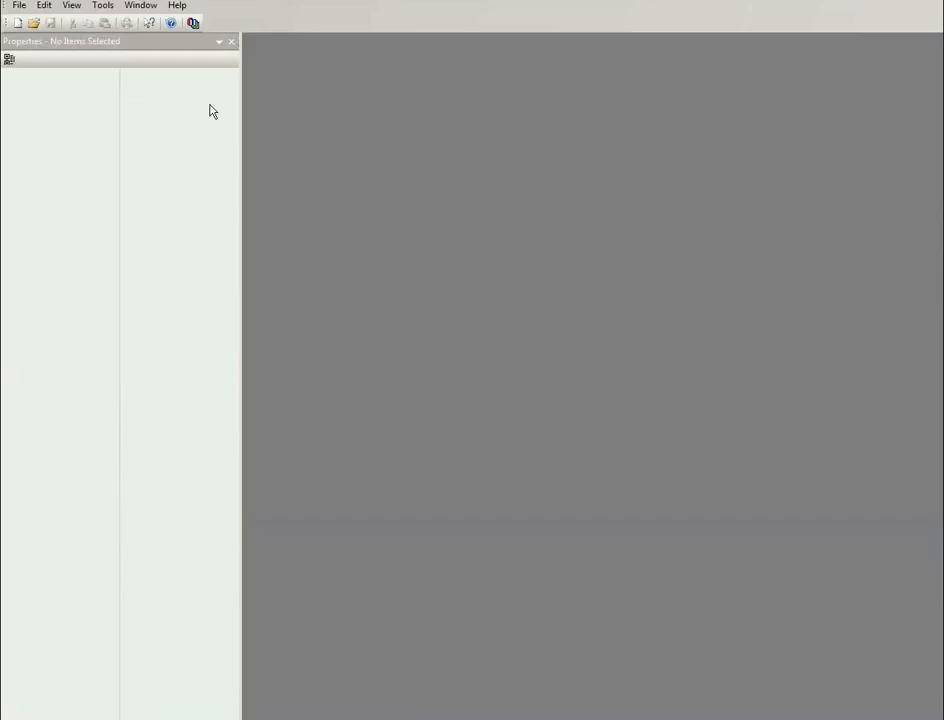
Switch to QuickField and start a new problem named wire_90 in the D:\ folder.
click(18, 23)
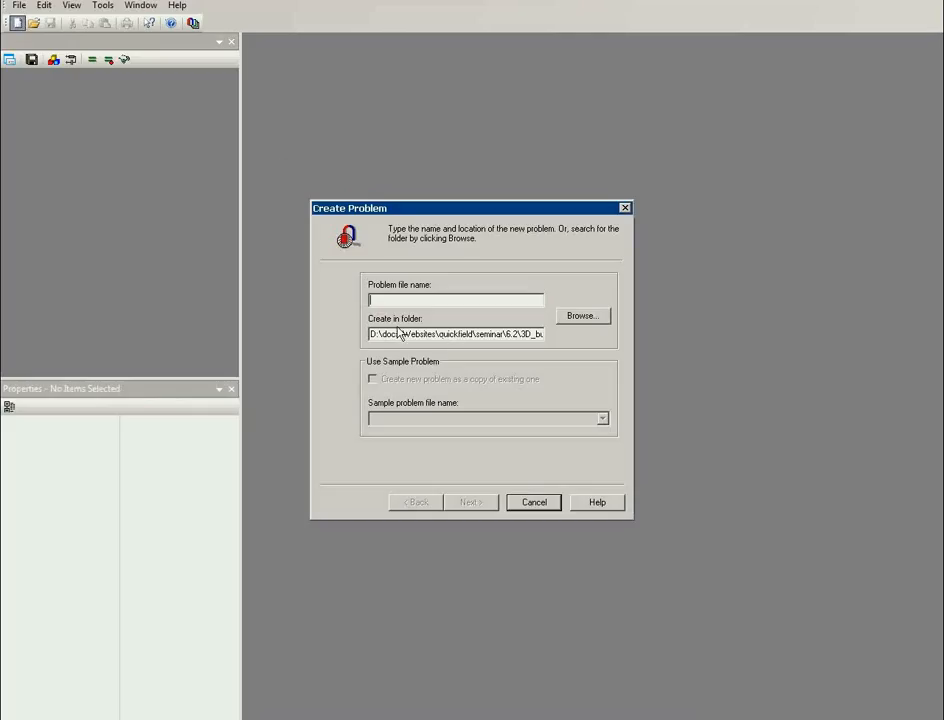
drag(372, 334, 569, 339)
text(D:\d)
click(450, 302)
text(wire_90)
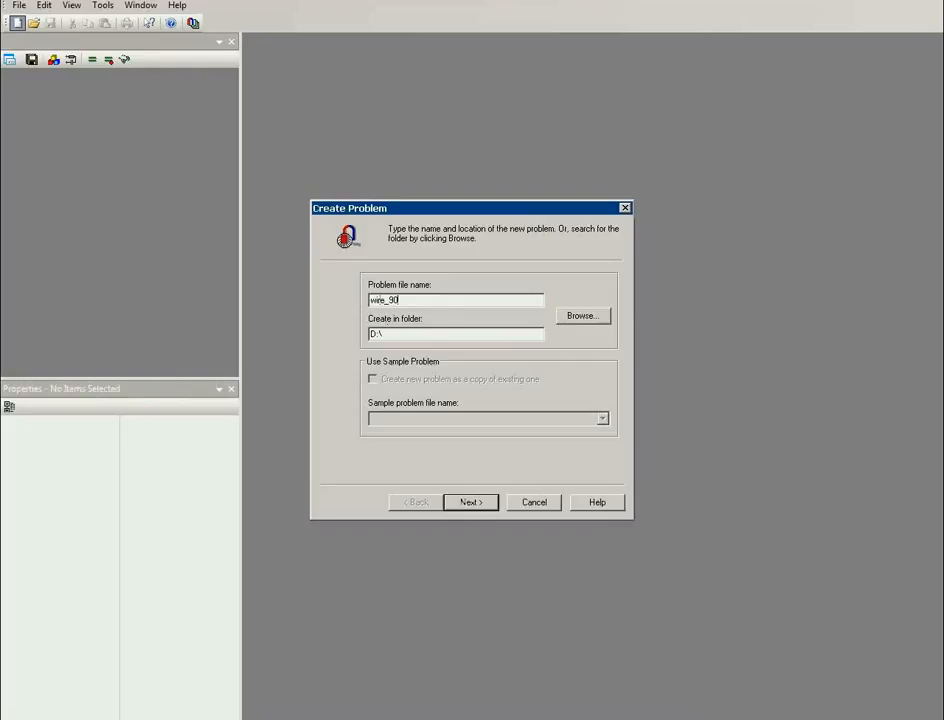
click(462, 508)
click(461, 506)
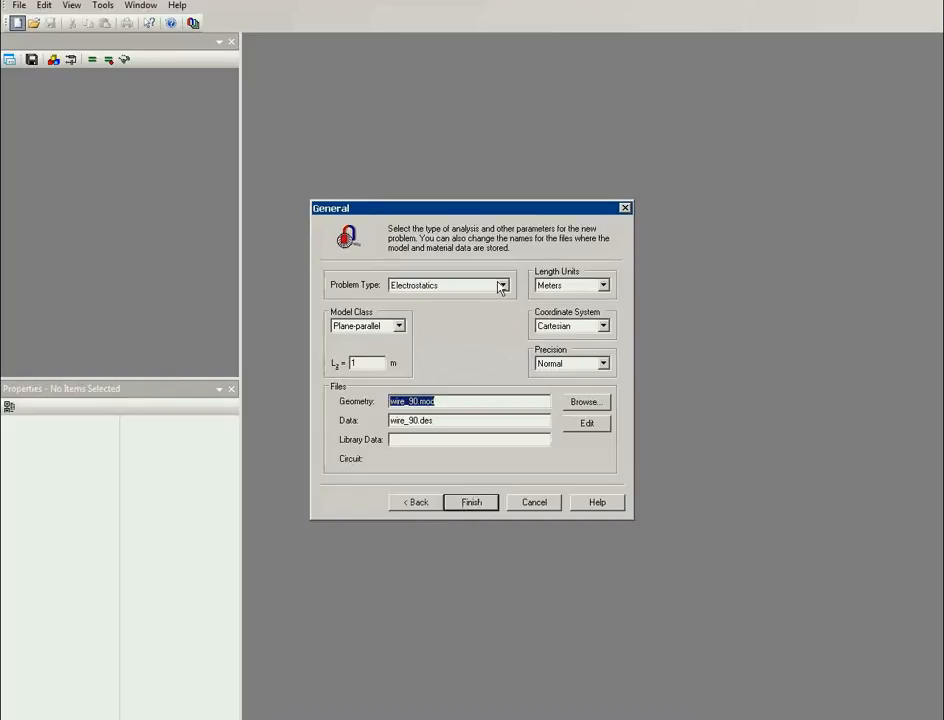
Set the problem type to DC Conduction and the model class to 3D Import, and finish creating the problem.
click(501, 287)
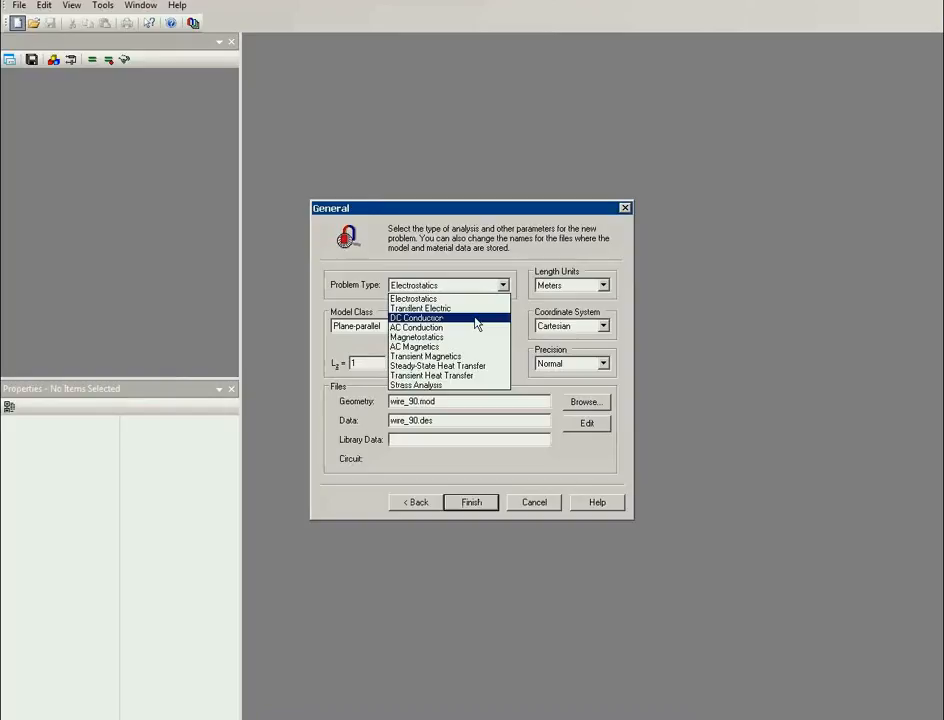
click(476, 323)
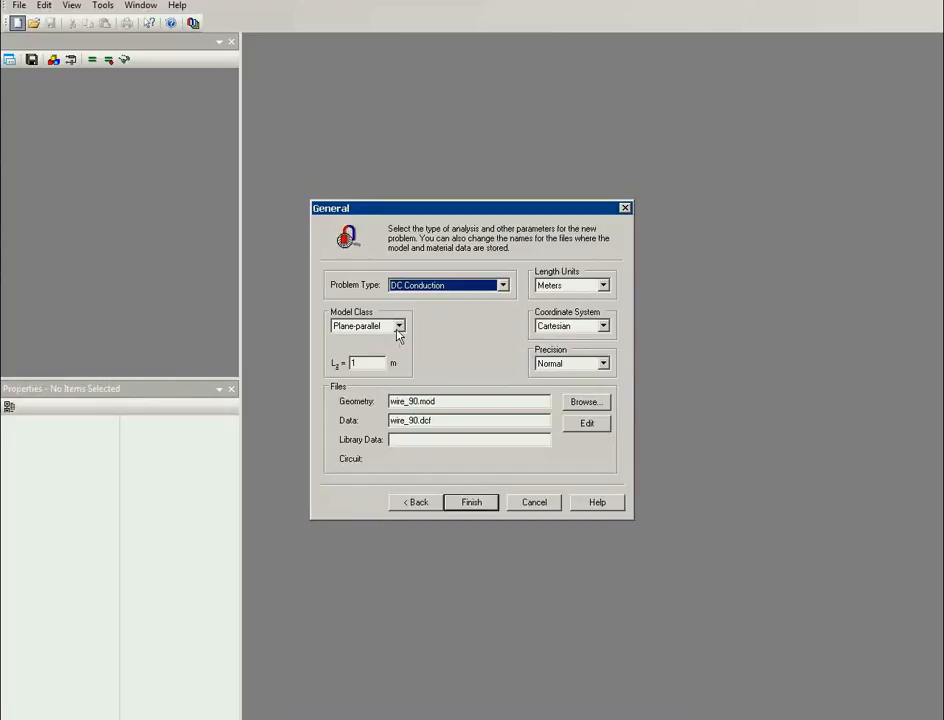
click(397, 326)
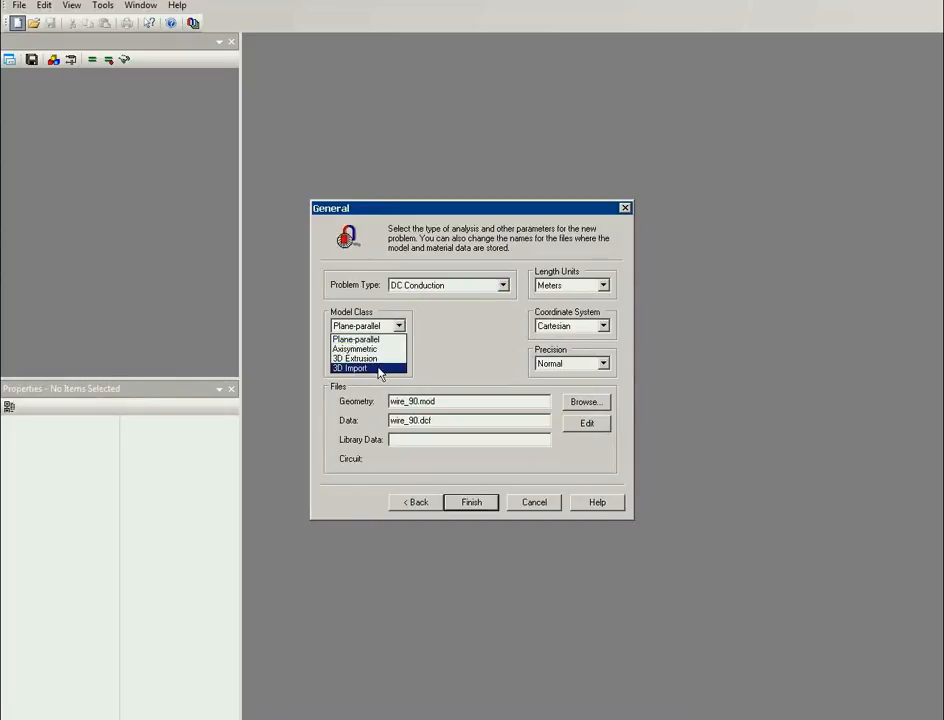
click(379, 368)
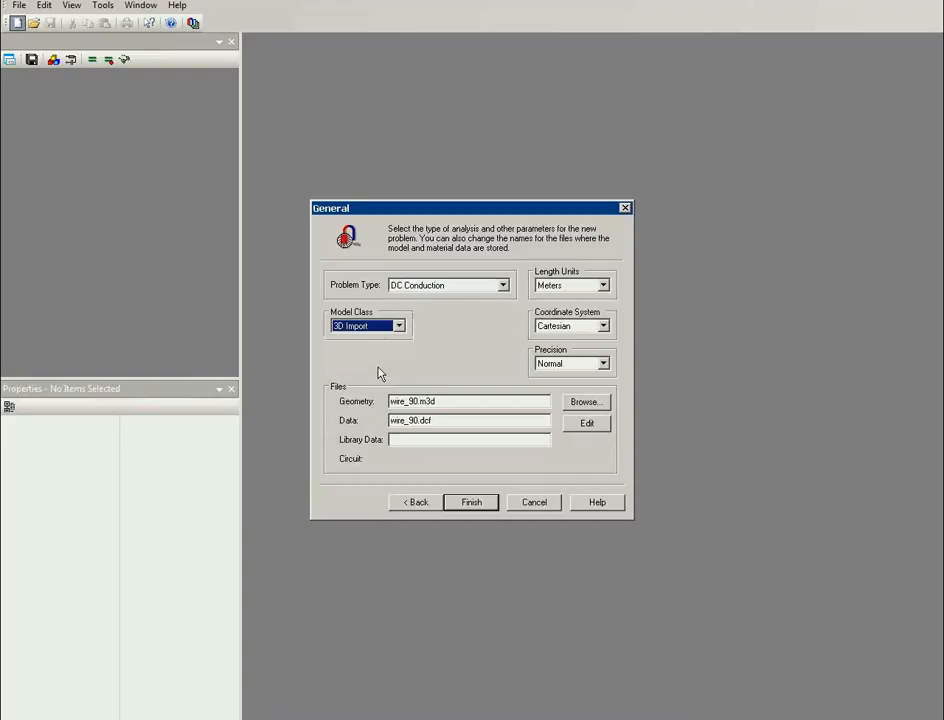
click(484, 511)
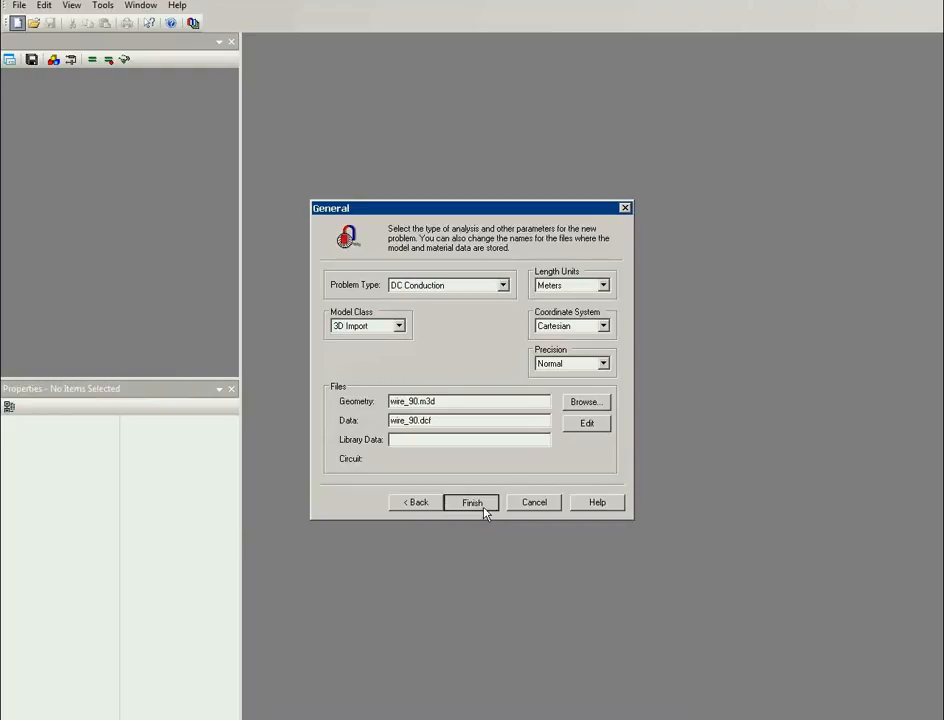
click(484, 511)
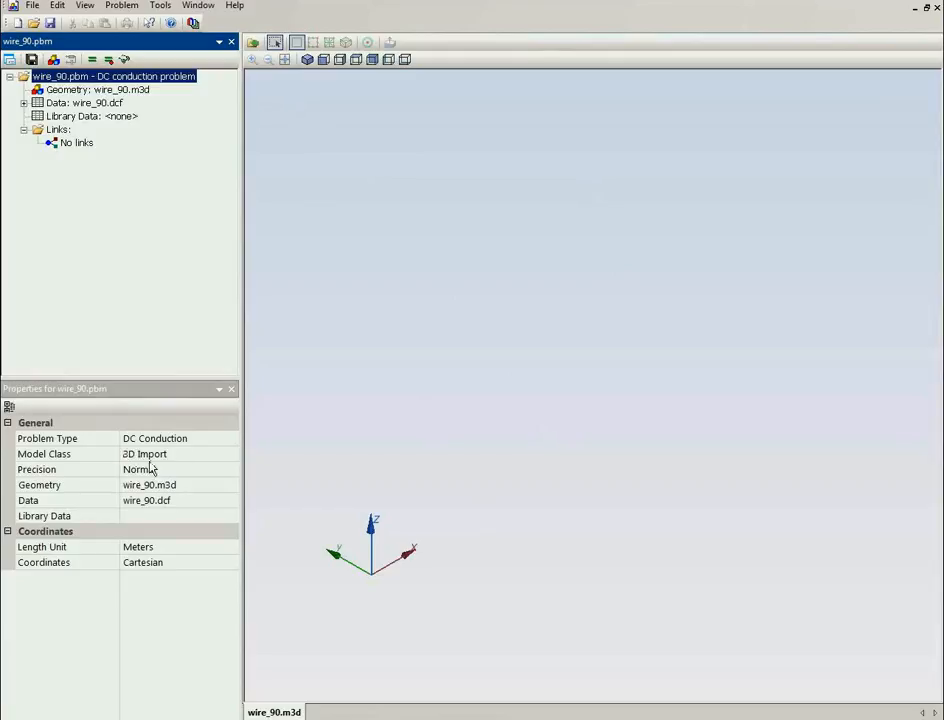
Import copper_wire_90.step from the bent_copper_wire folder as the problem's 3D geometry.
click(297, 319)
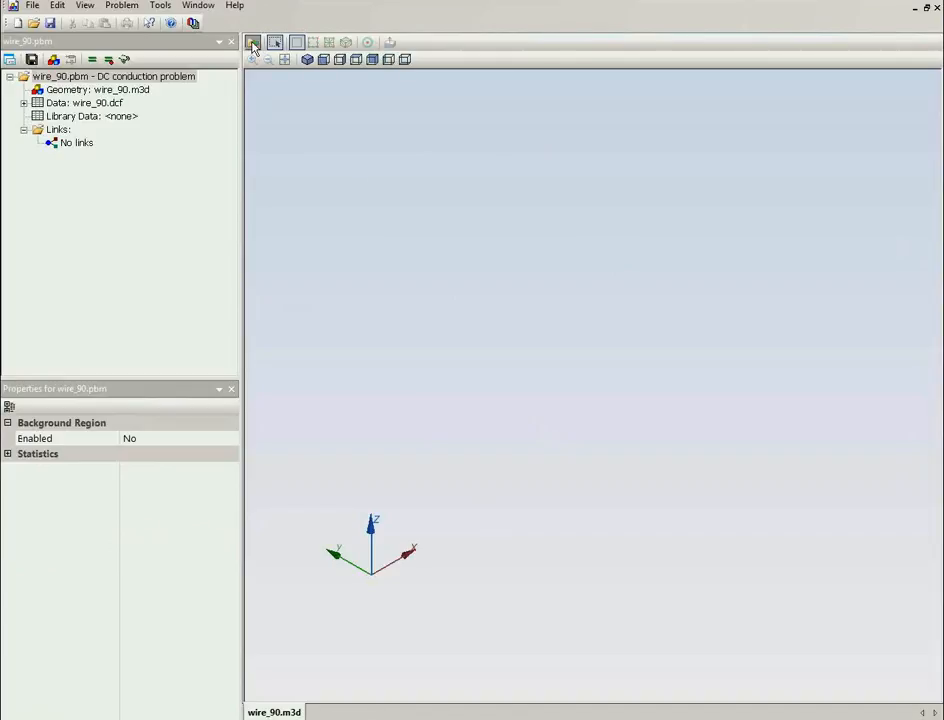
click(252, 46)
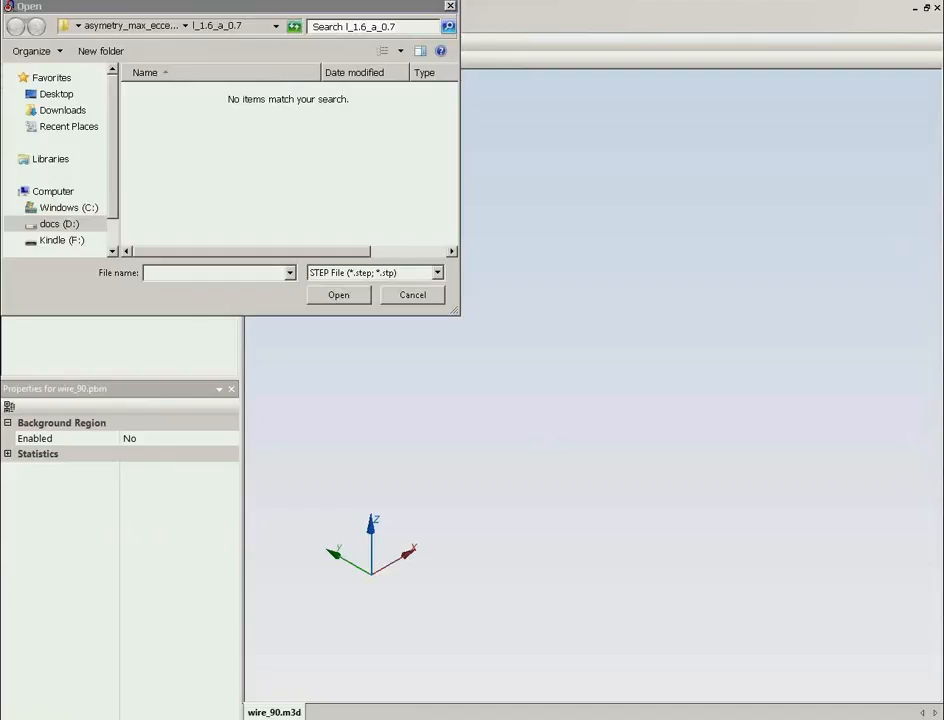
click(209, 271)
key(ctrl+v)
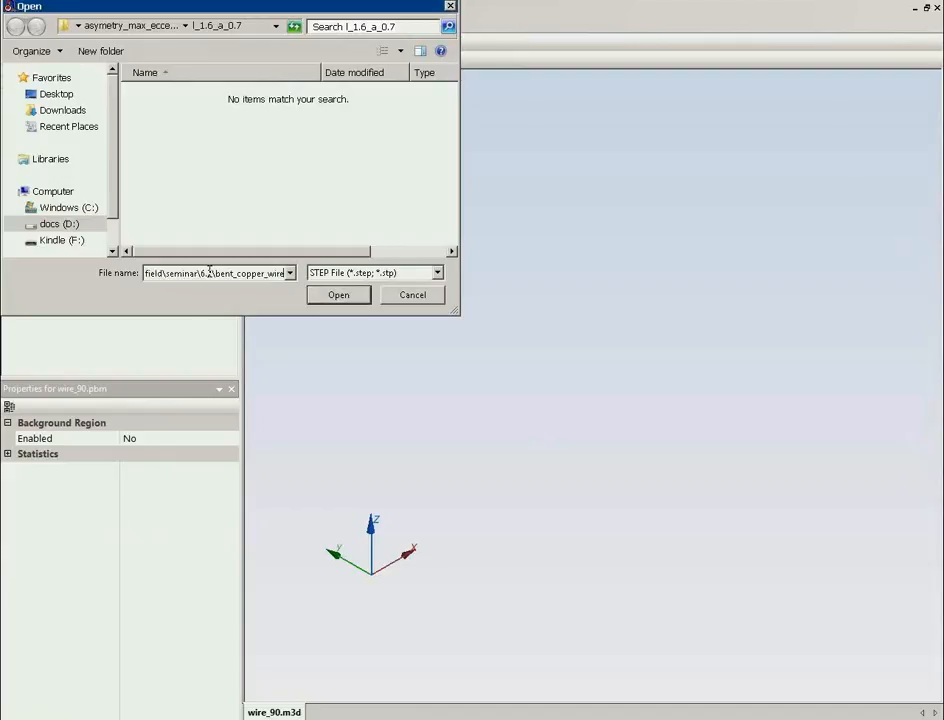
key(Return)
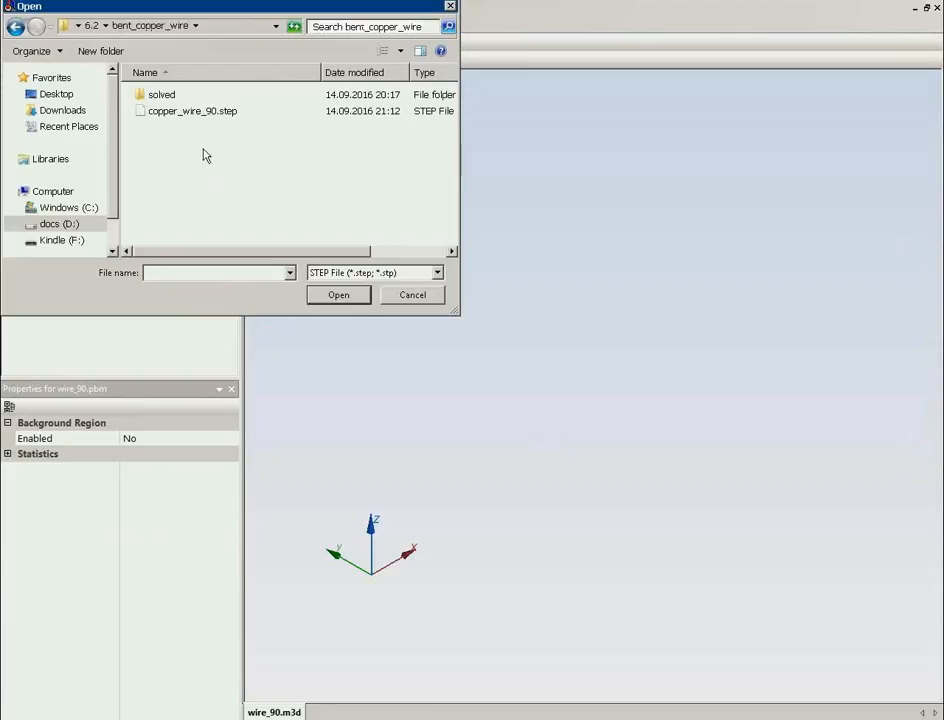
click(200, 116)
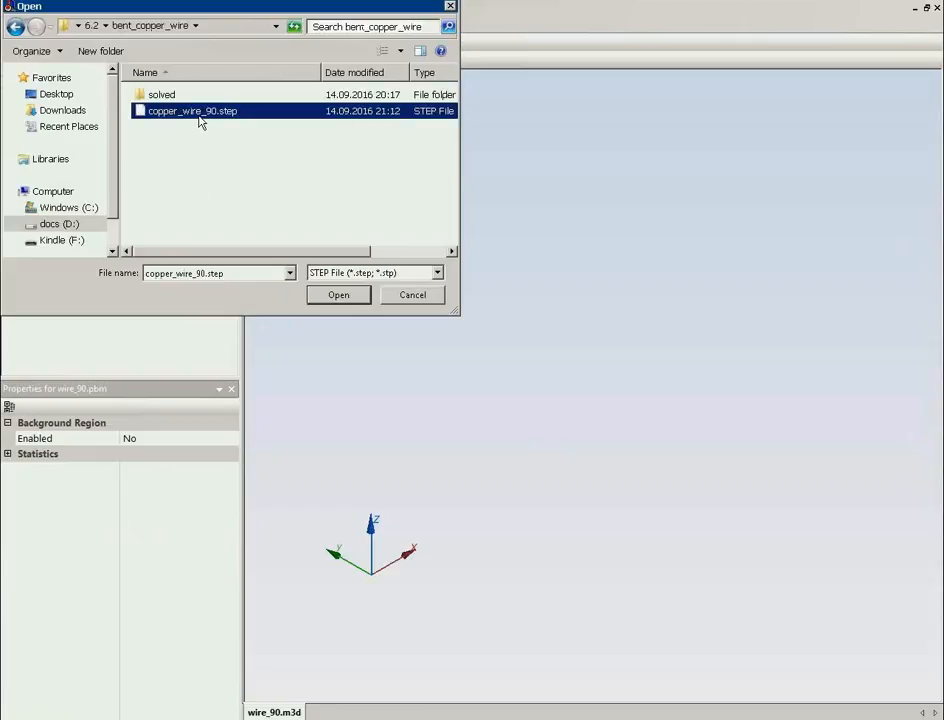
click(340, 295)
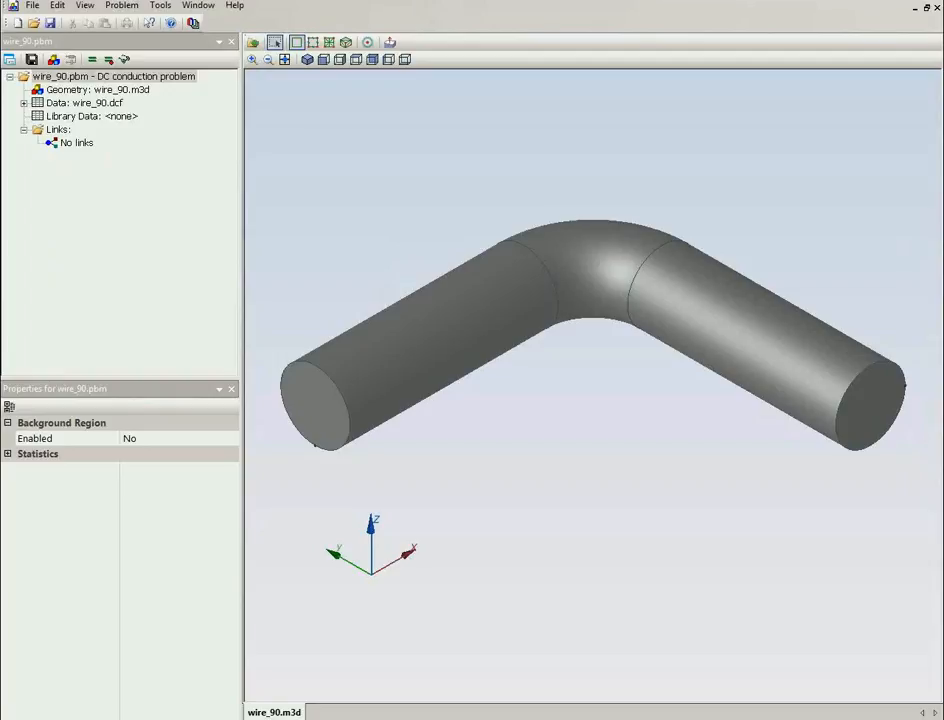
Assign the body label copper to the whole bent wire.
drag(613, 455, 618, 428)
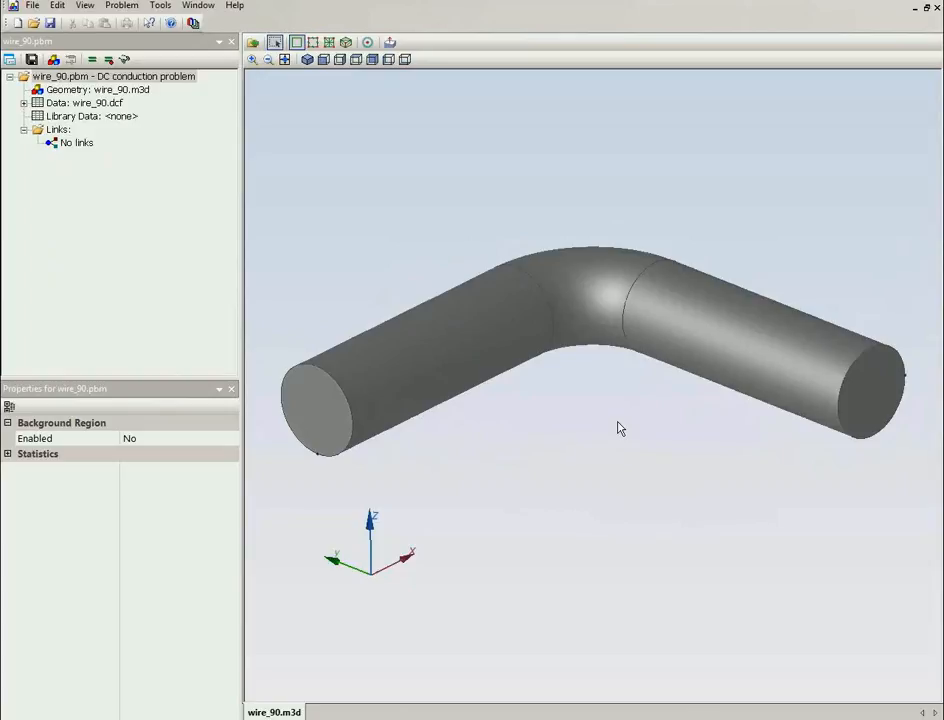
click(501, 343)
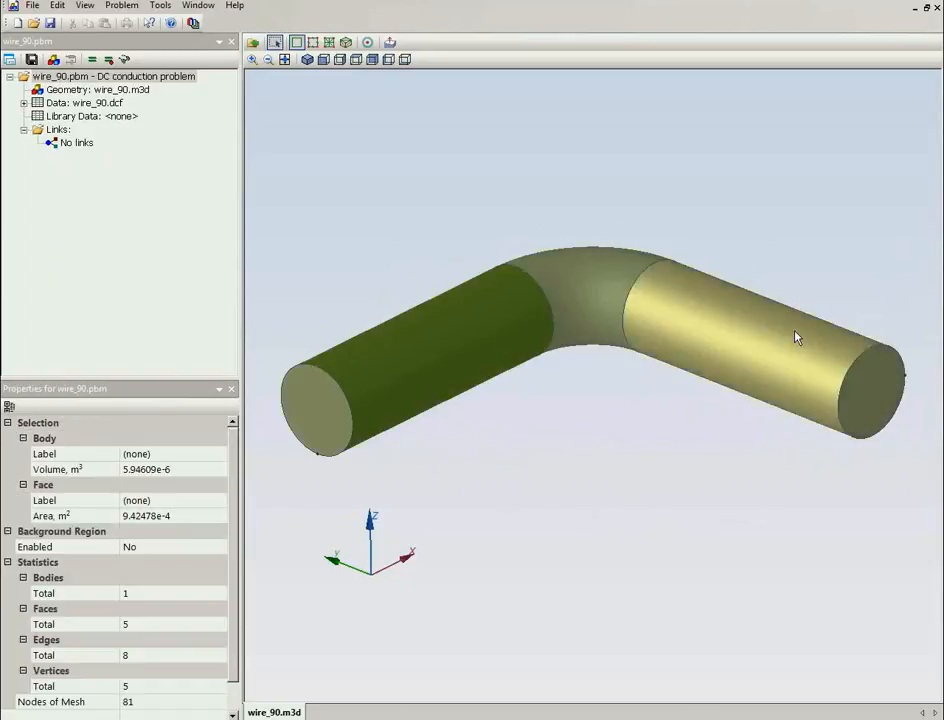
click(158, 454)
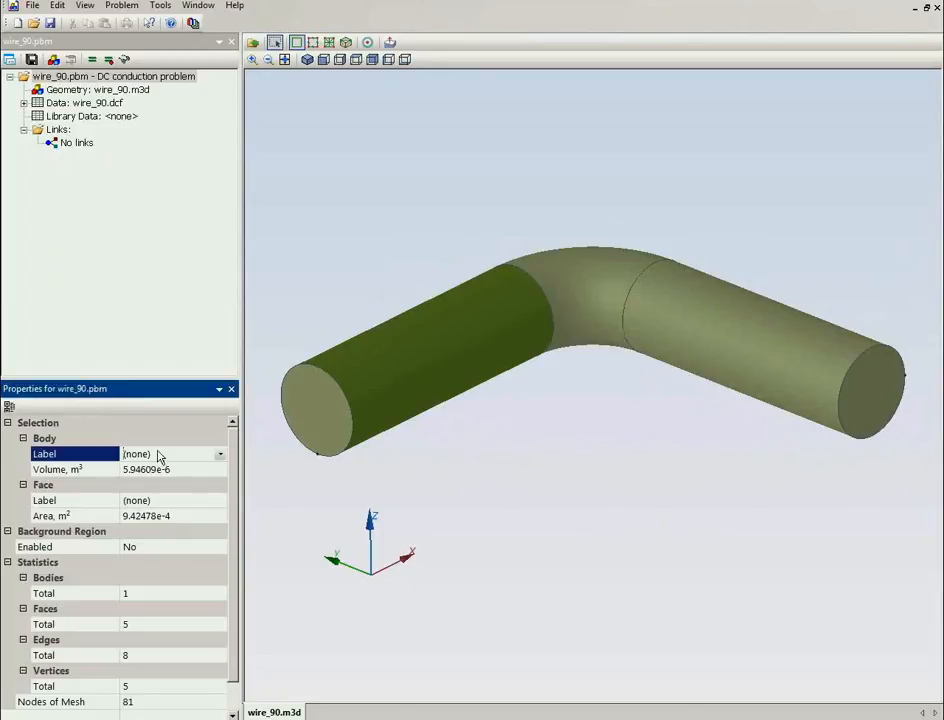
text(copper)
key(Return)
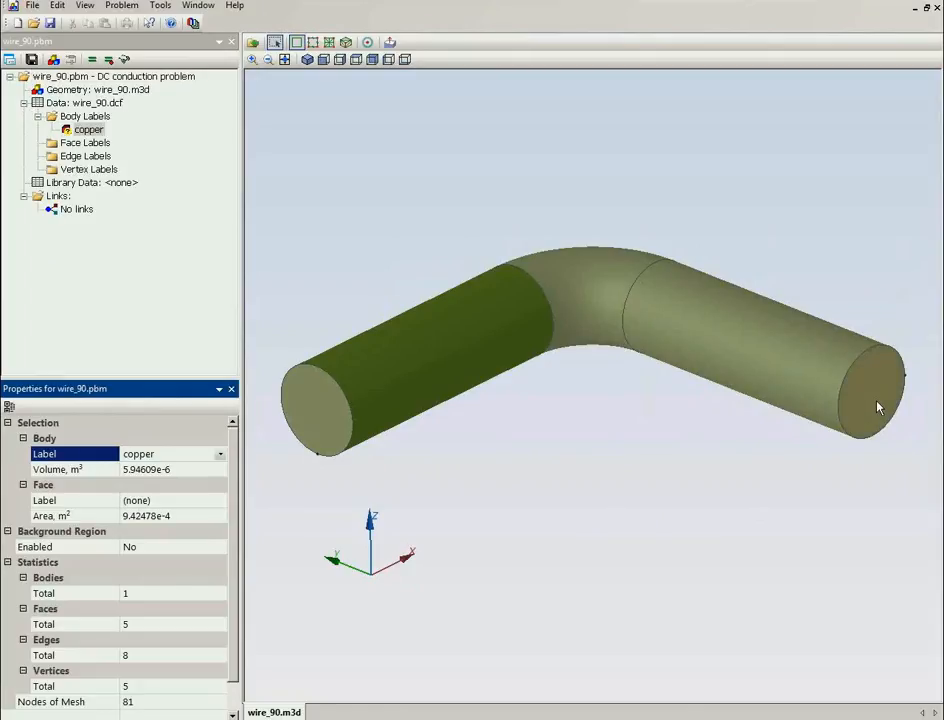
Assign the face label current to the circular end face of the wire's right-hand arm.
click(878, 403)
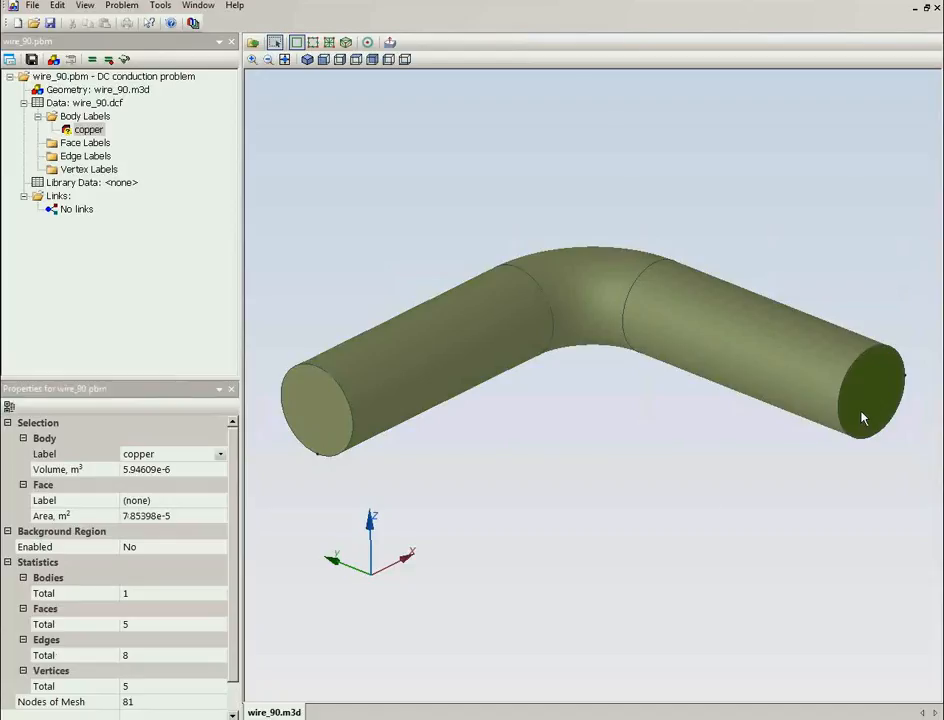
click(176, 505)
drag(179, 500, 120, 500)
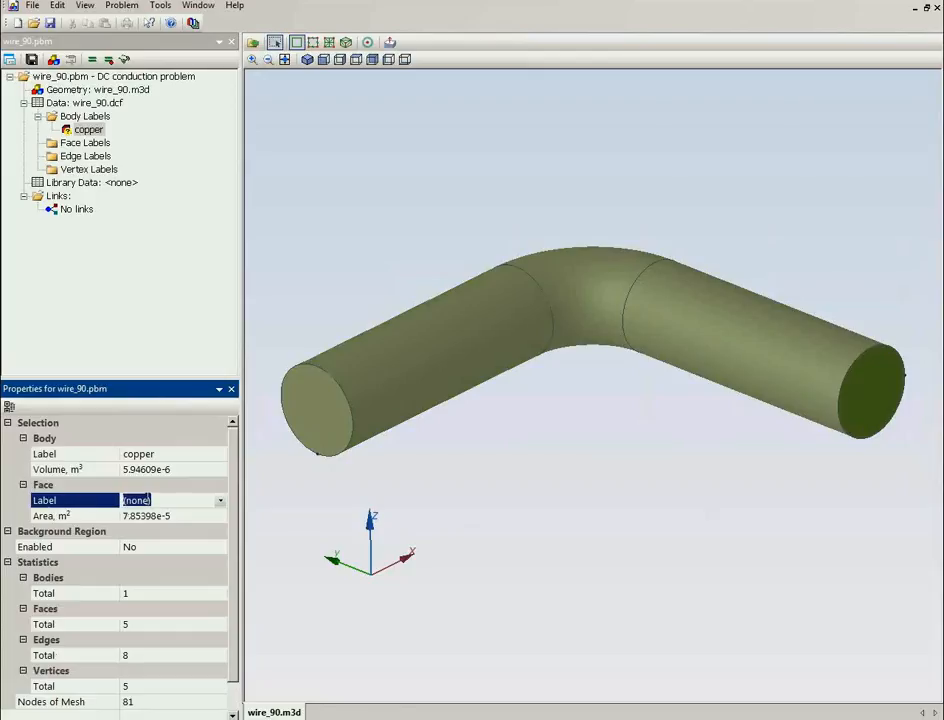
text(current)
key(Return)
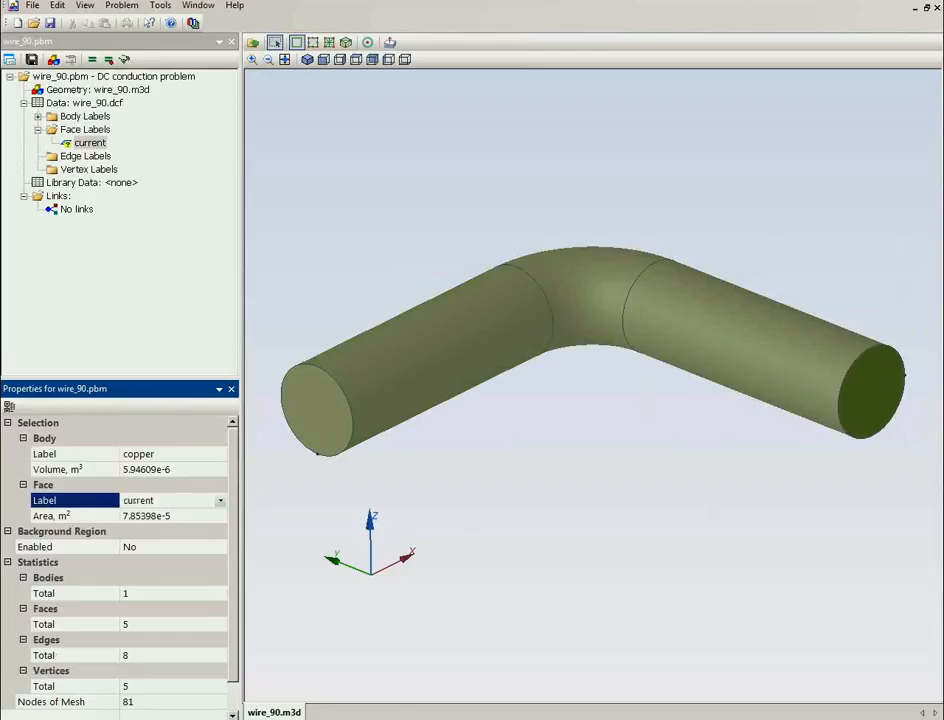
Assign the face label GND to the circular end face of the wire's left-hand arm.
click(316, 424)
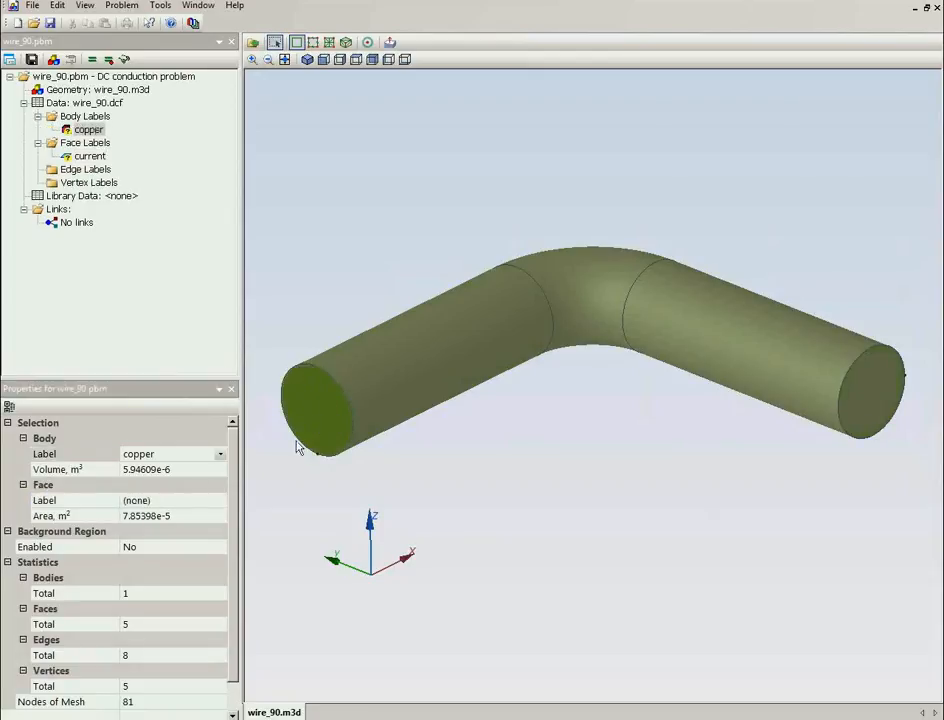
click(169, 500)
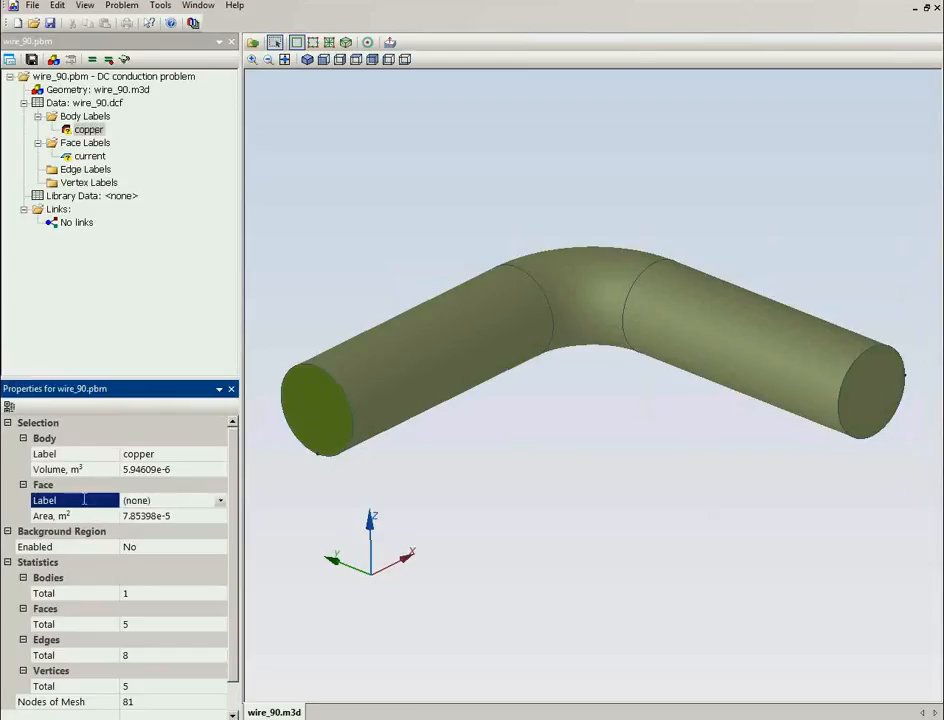
click(85, 500)
text(V)
key(BackSpace)
text(GND)
key(Return)
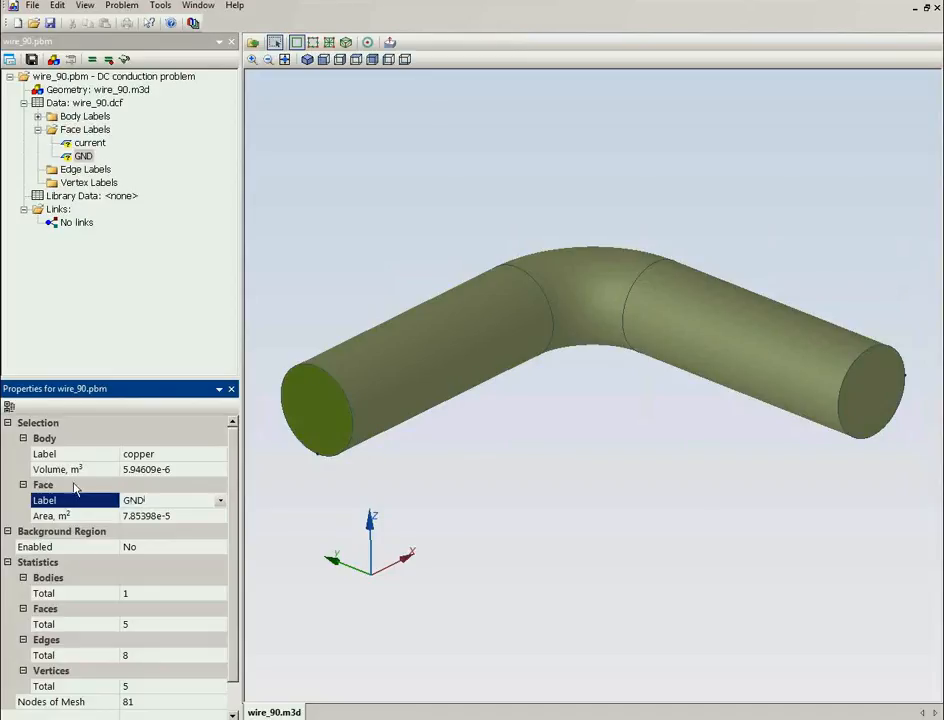
Check which geometry the copper, current and GND labels cover, and set copper's electrical conductivity to 56e6 S/m.
click(38, 116)
click(86, 130)
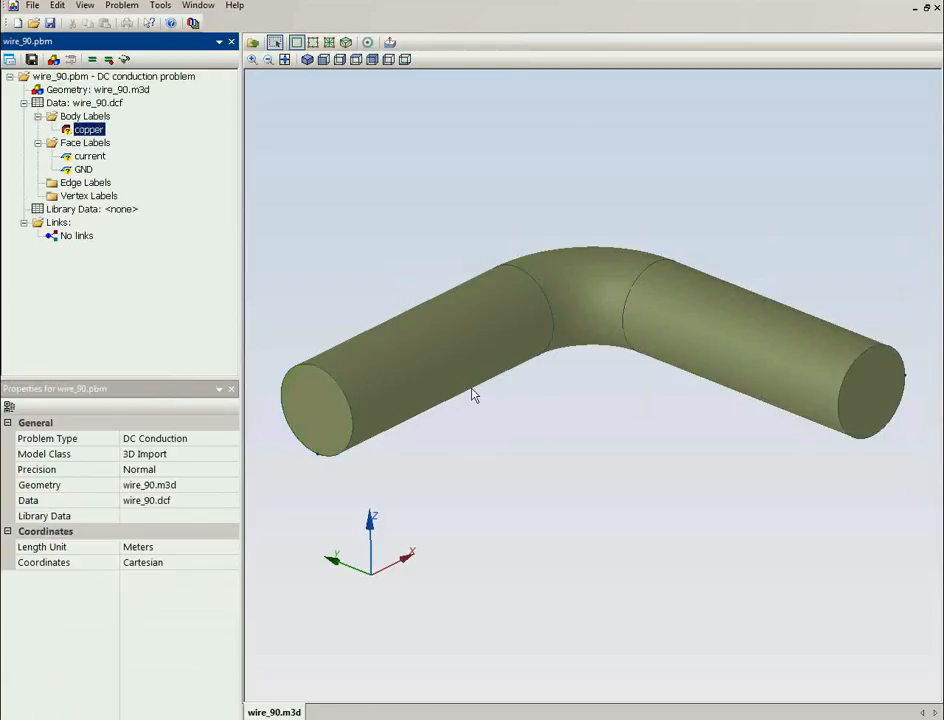
click(89, 156)
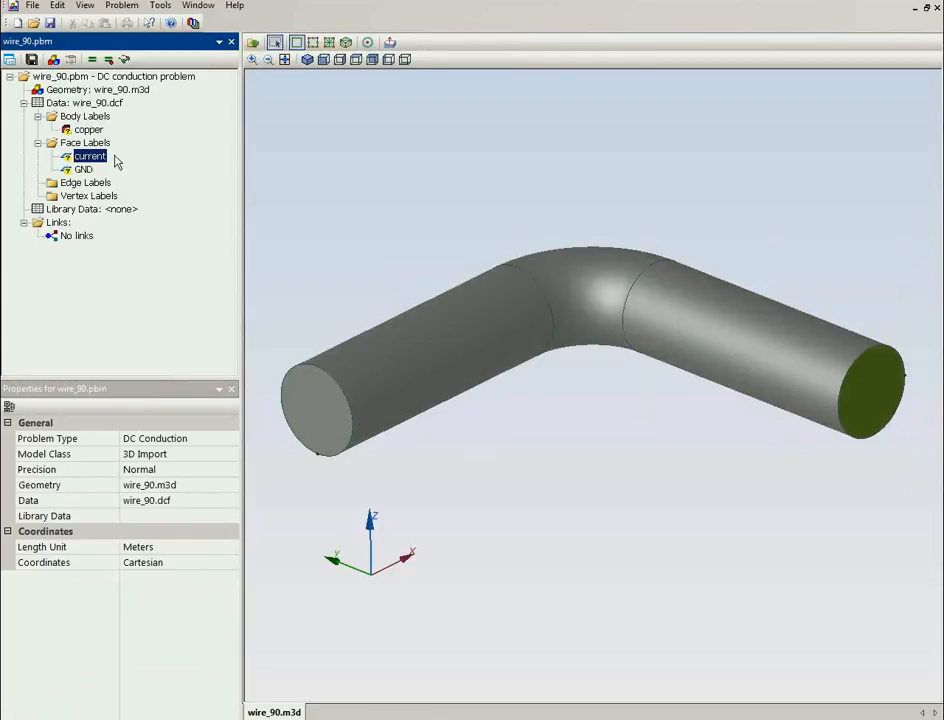
click(86, 169)
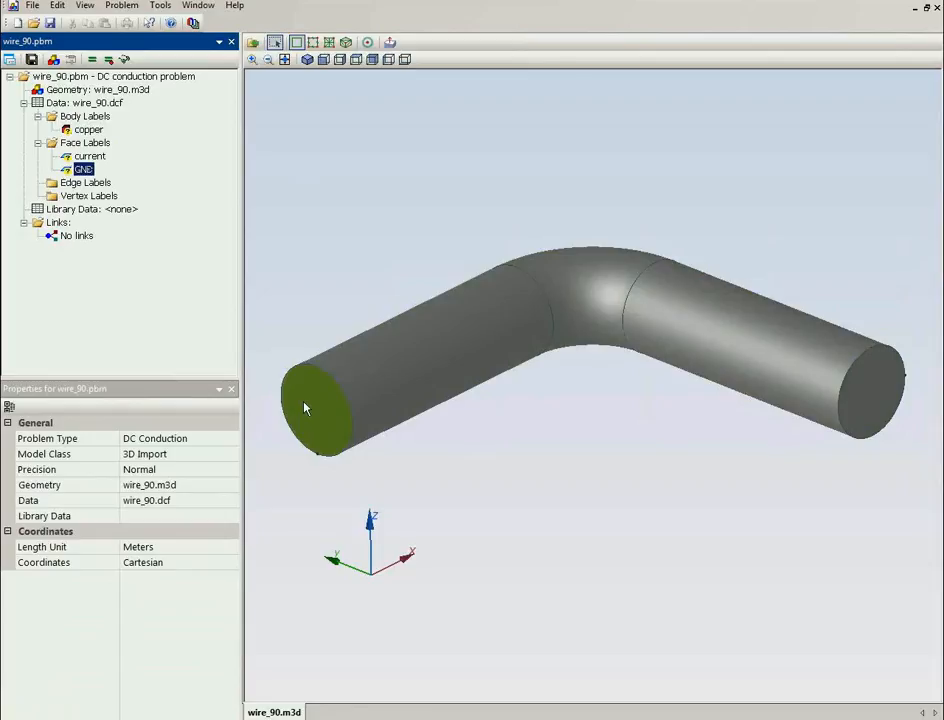
click(88, 130)
double_click(88, 130)
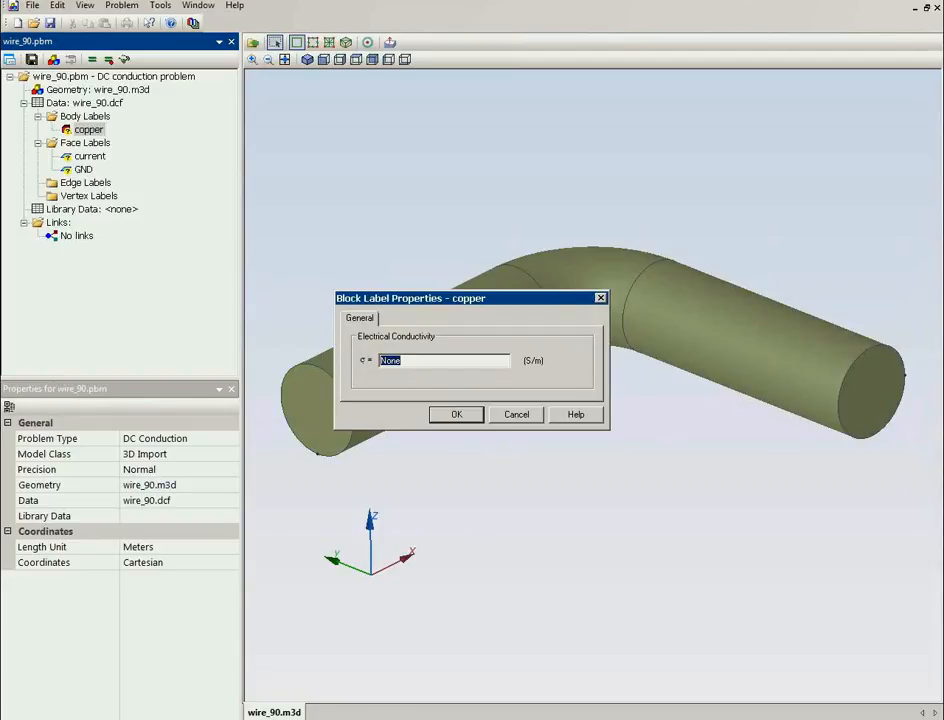
key(alt+Tab)
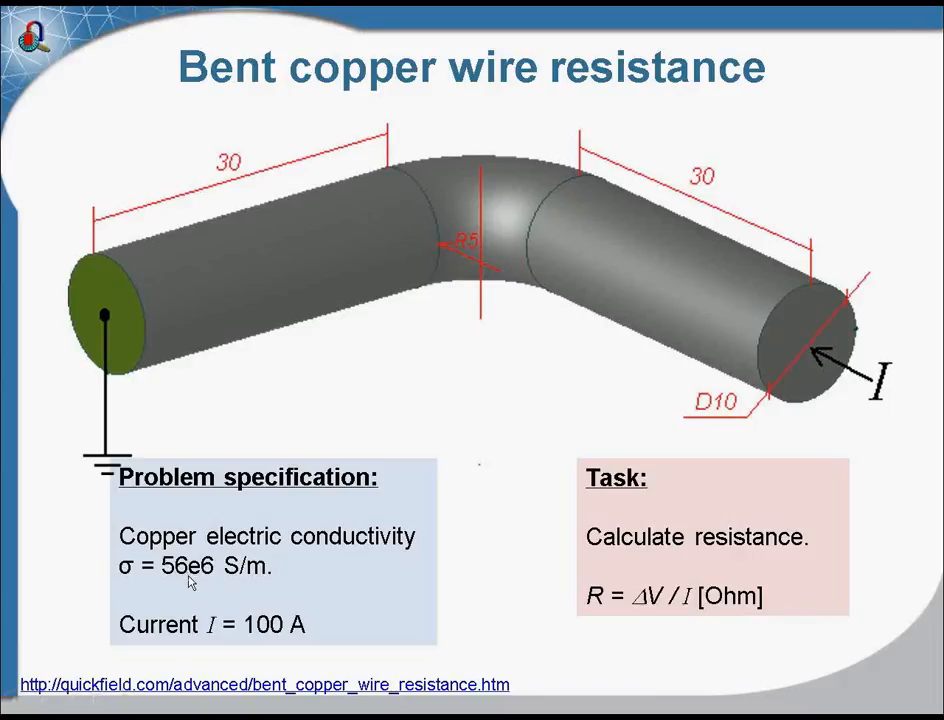
key(alt+Tab)
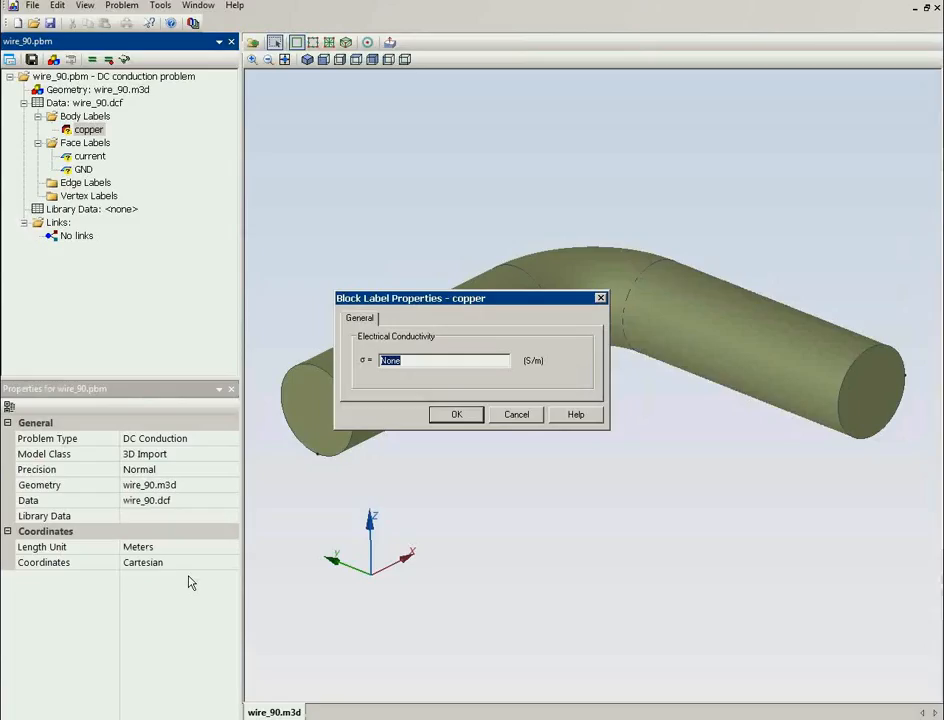
text(56e6)
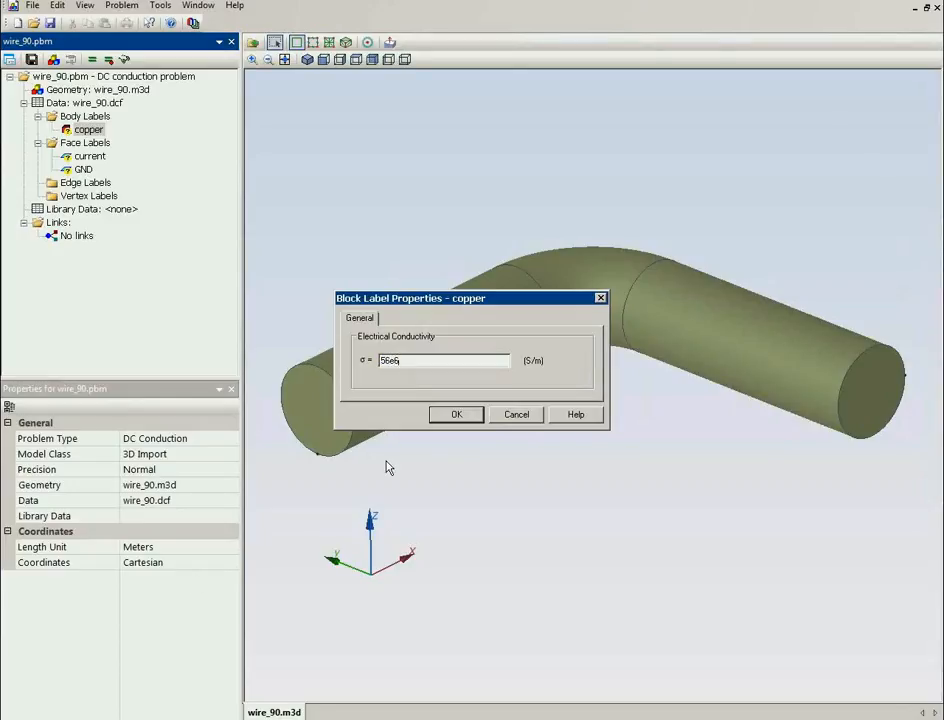
click(456, 415)
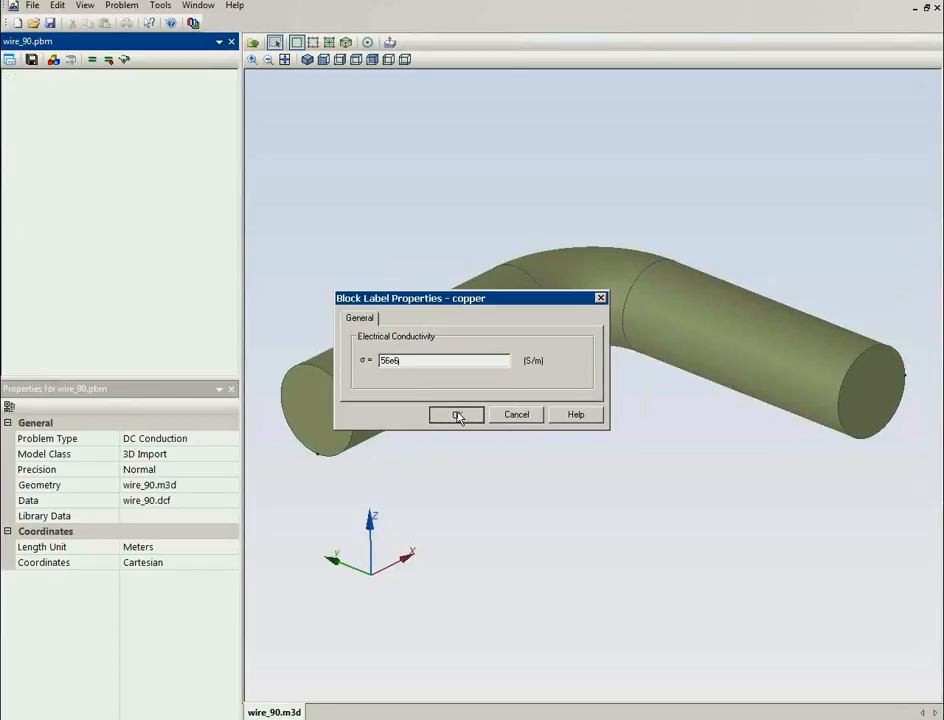
click(86, 157)
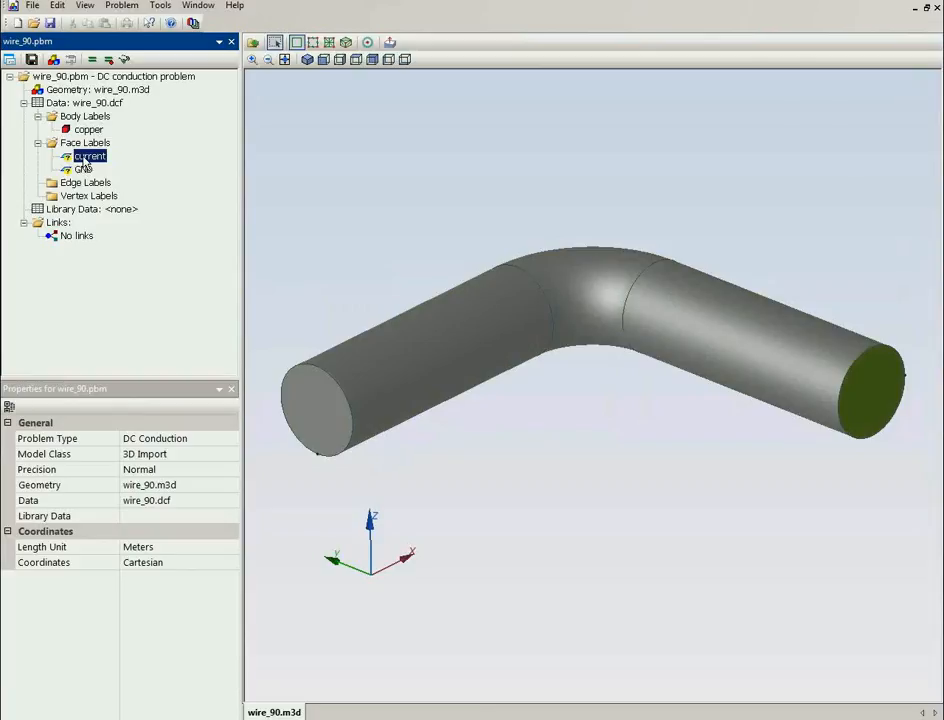
double_click(85, 158)
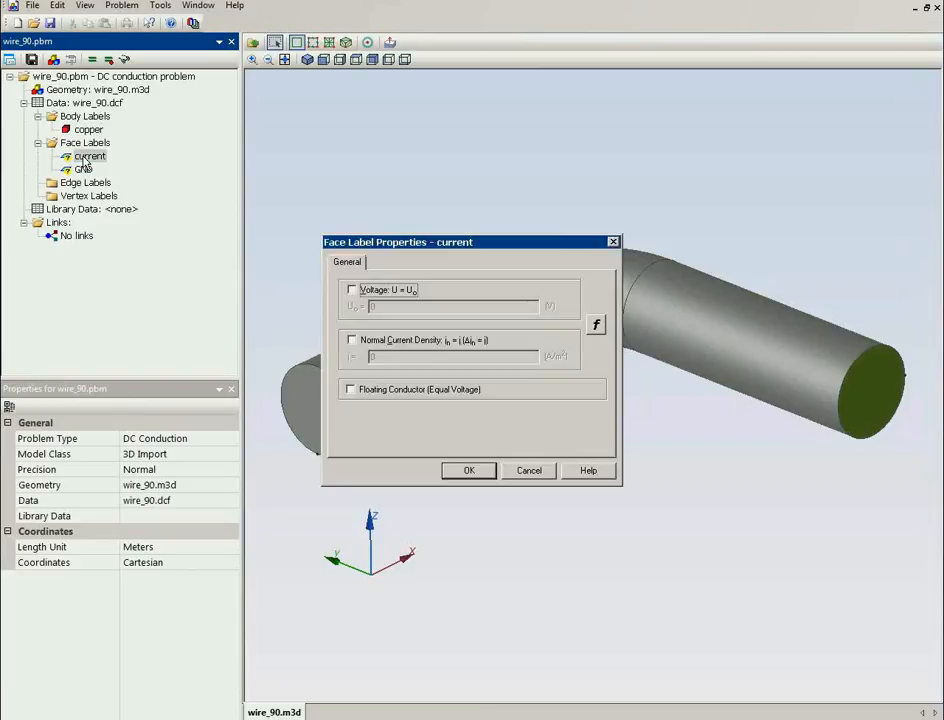
click(351, 340)
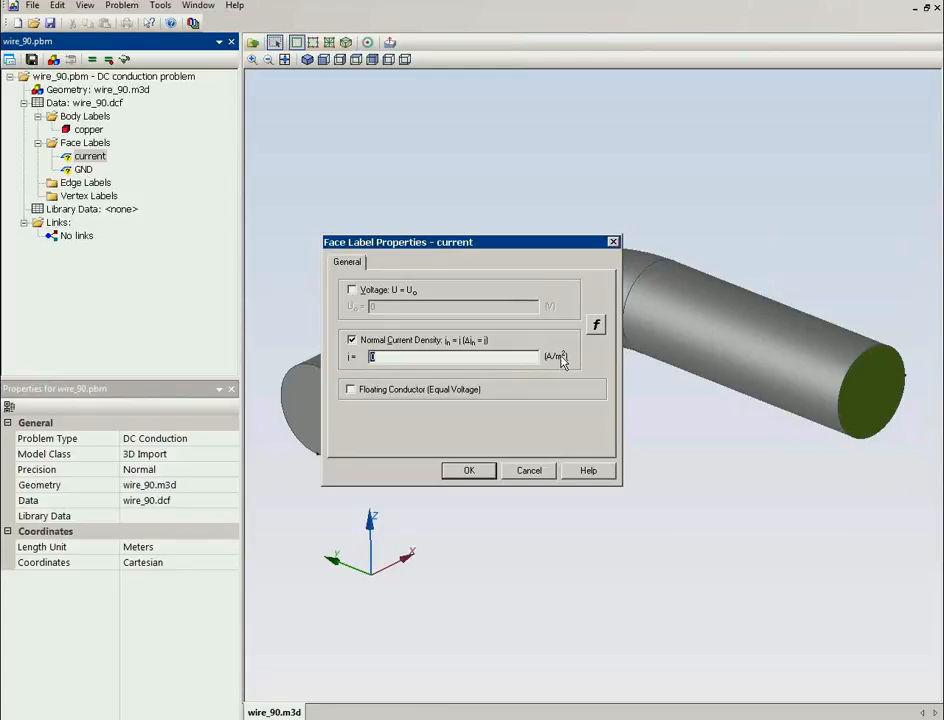
click(529, 471)
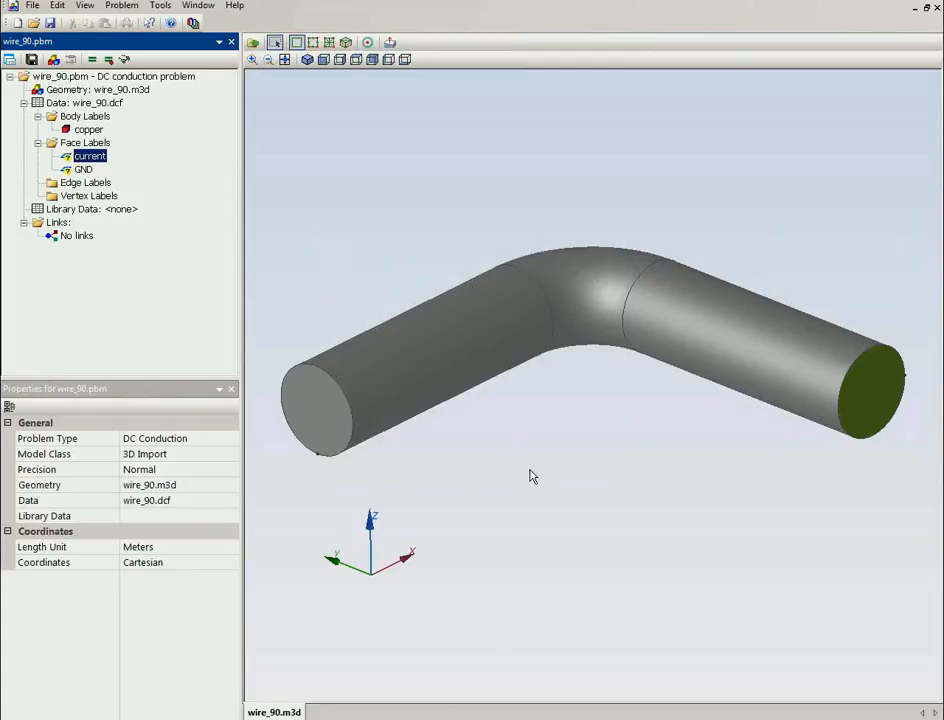
Copy the area value of the end face labelled current.
click(868, 391)
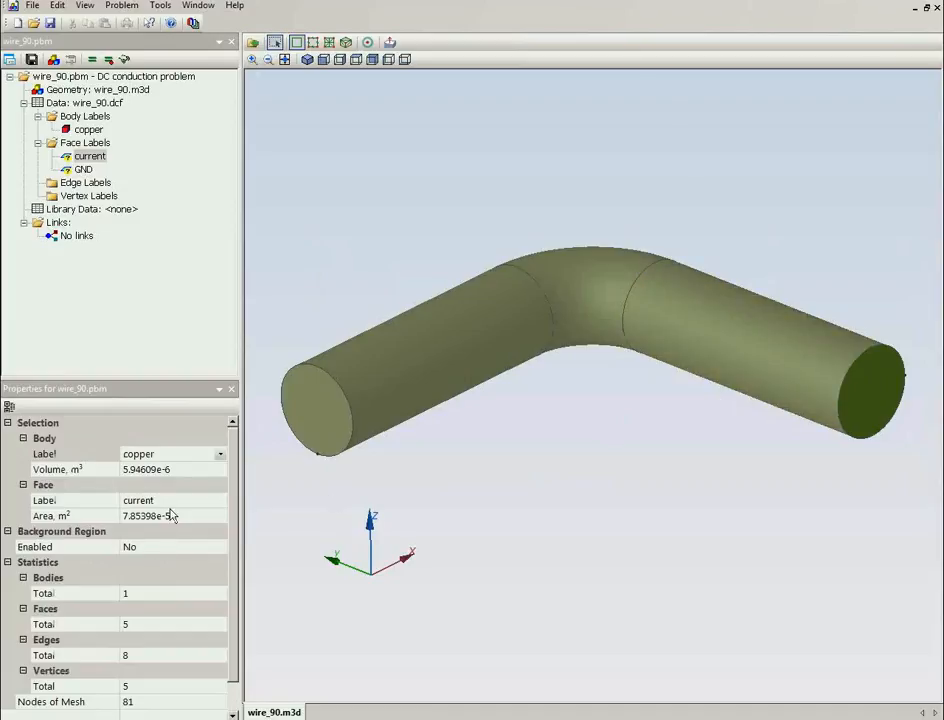
click(133, 518)
click(130, 516)
key(ctrl+c)
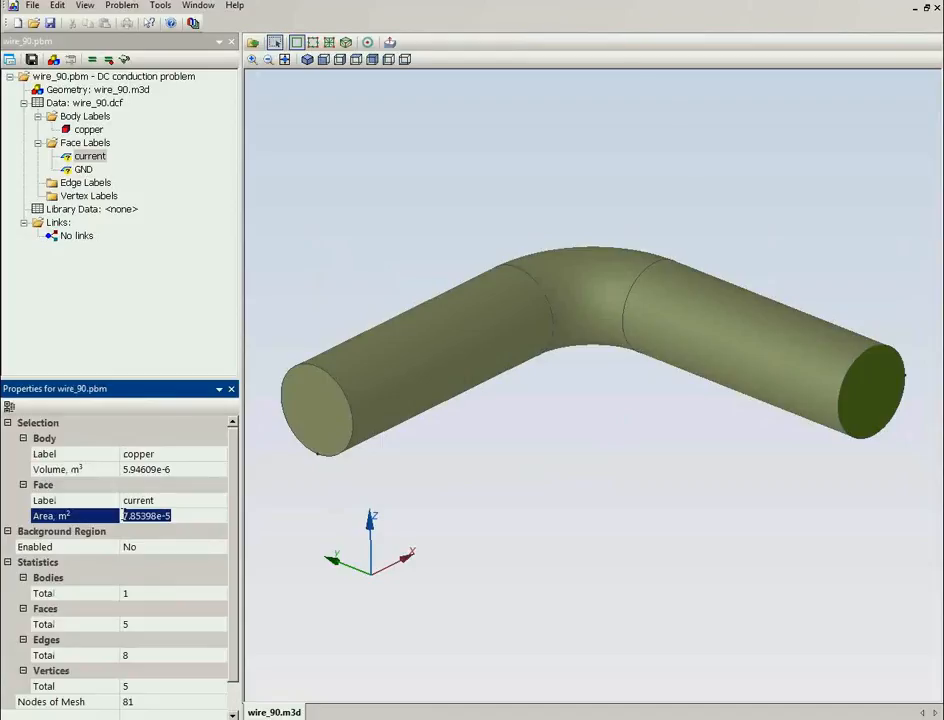
Give the current face label a normal current density of 100 A divided by the copied face area, 100 /7.85398e-5.
click(91, 157)
double_click(91, 157)
click(351, 340)
text(100)
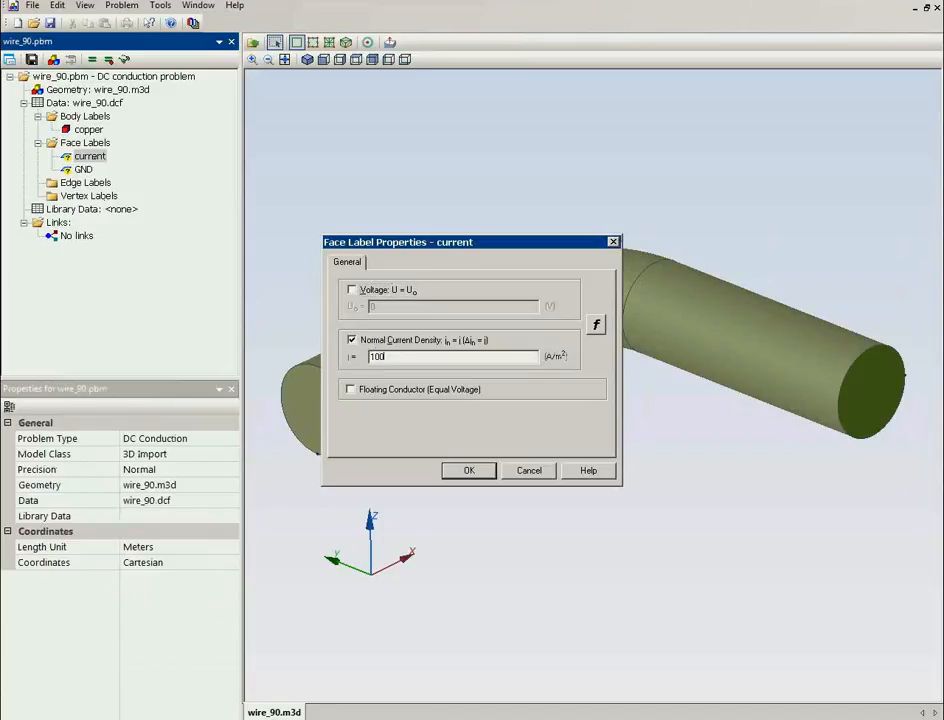
text( /)
key(ctrl+v)
click(469, 471)
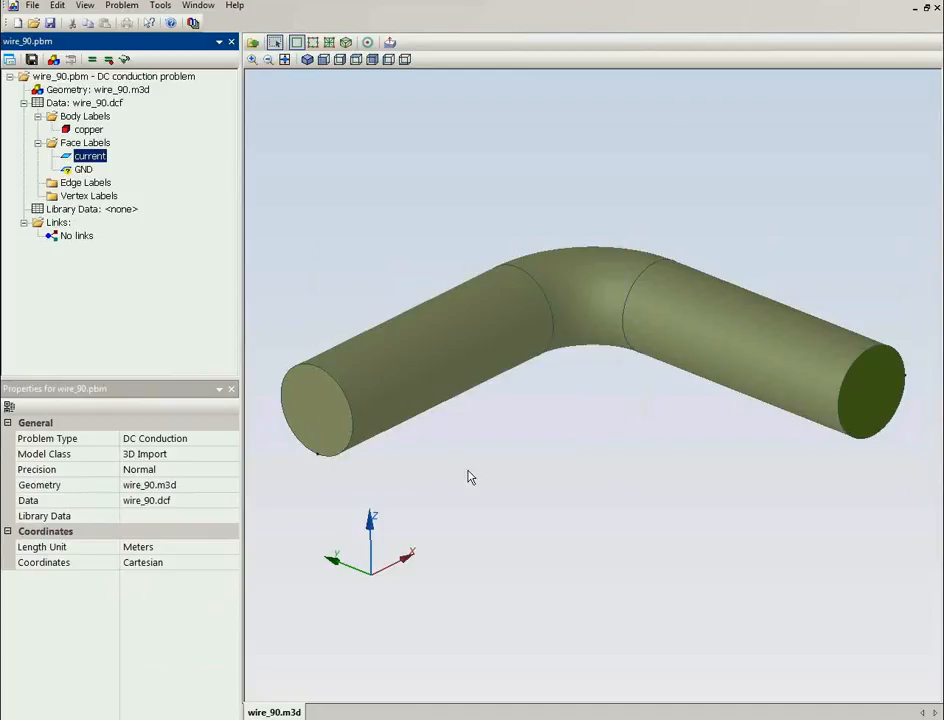
Give the GND face label a fixed voltage of 0 V.
click(70, 172)
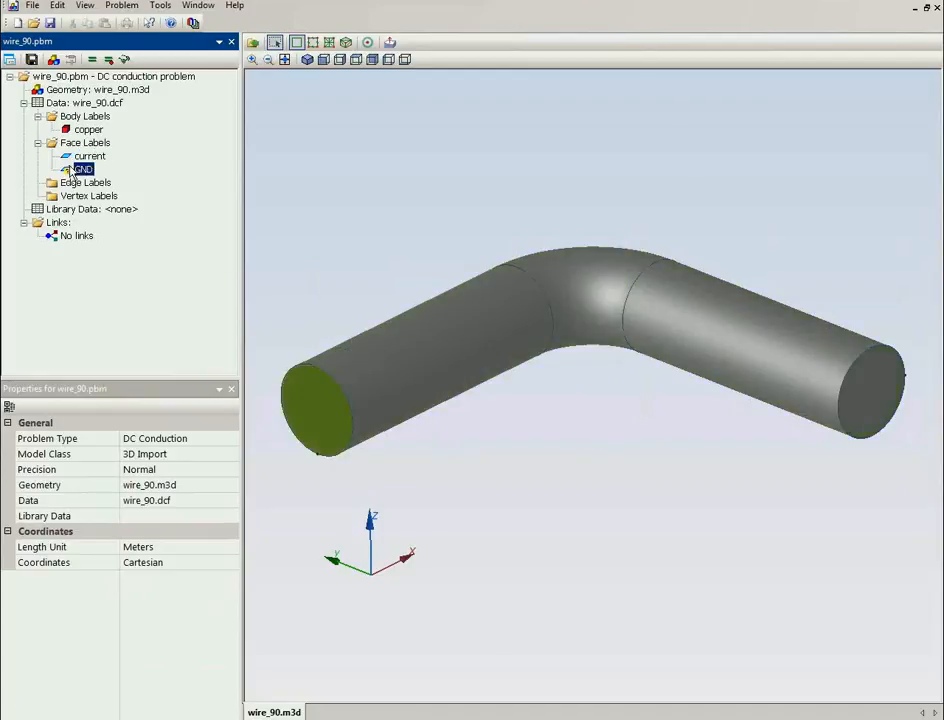
double_click(70, 172)
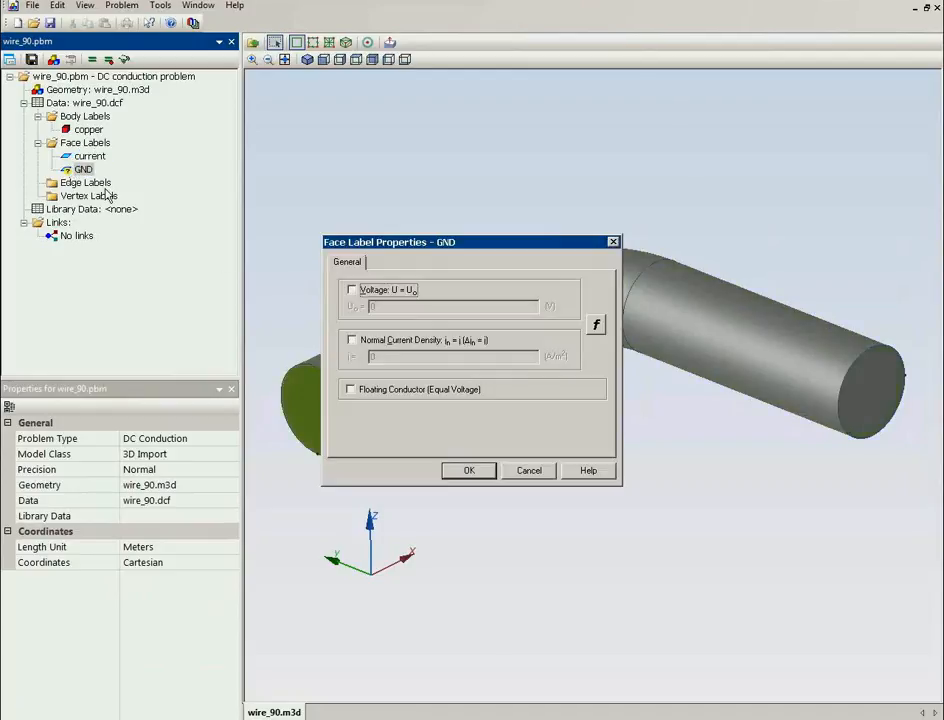
click(351, 290)
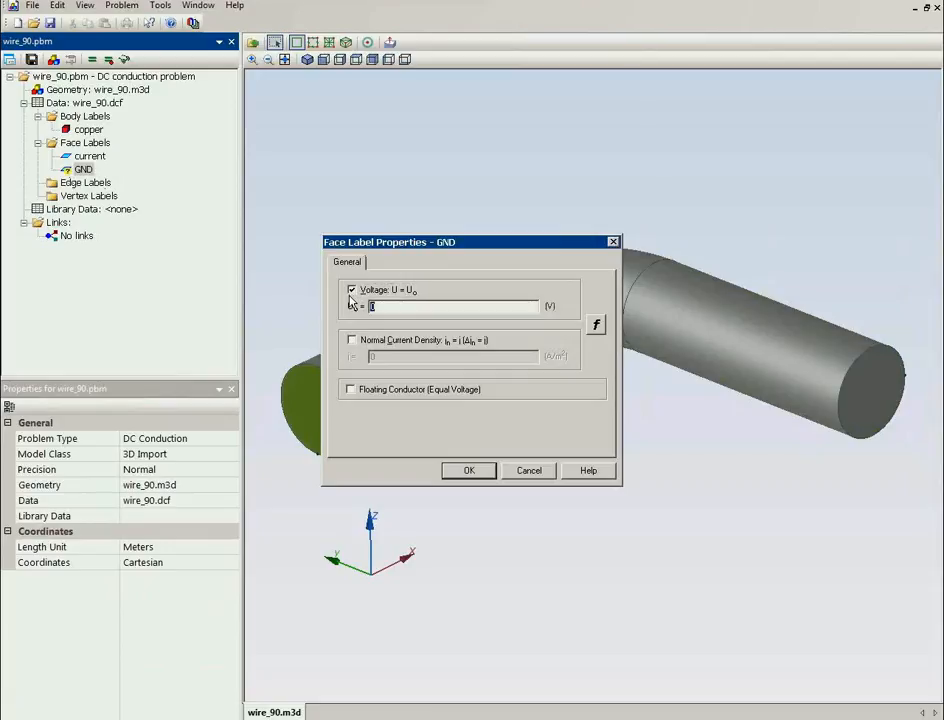
click(476, 478)
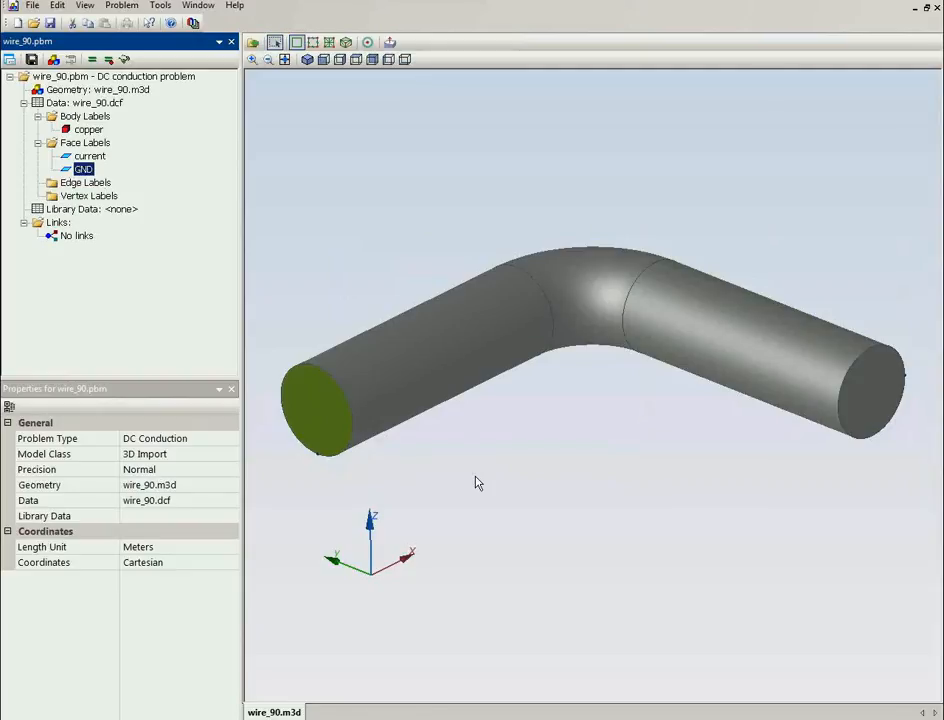
Mesh the wire and solve the problem, saving the modified files and opening the results.
click(346, 42)
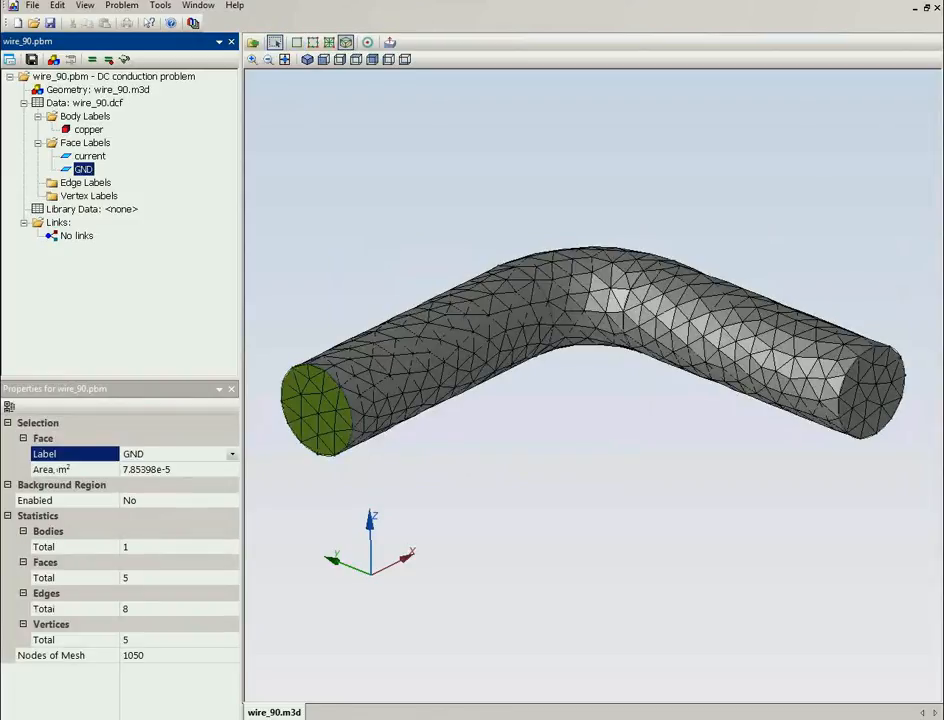
drag(622, 470, 598, 459)
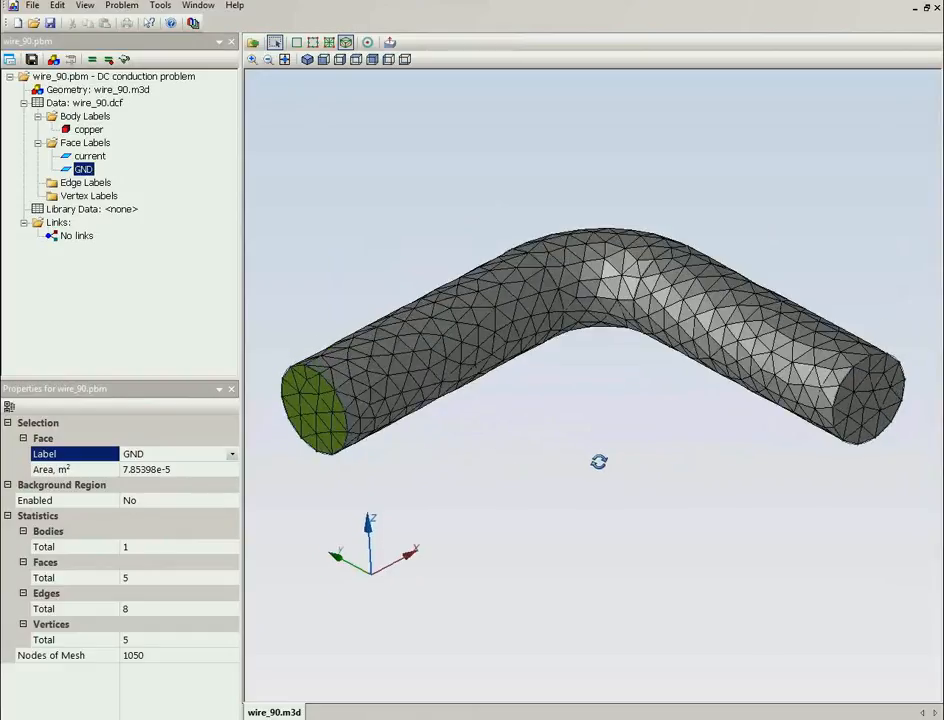
click(93, 62)
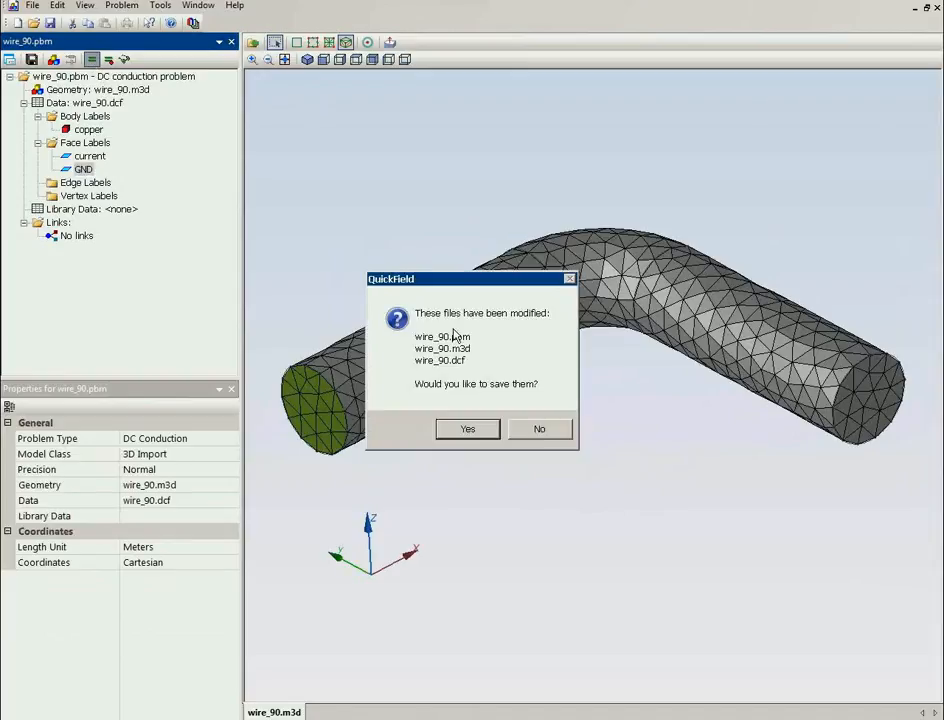
click(476, 432)
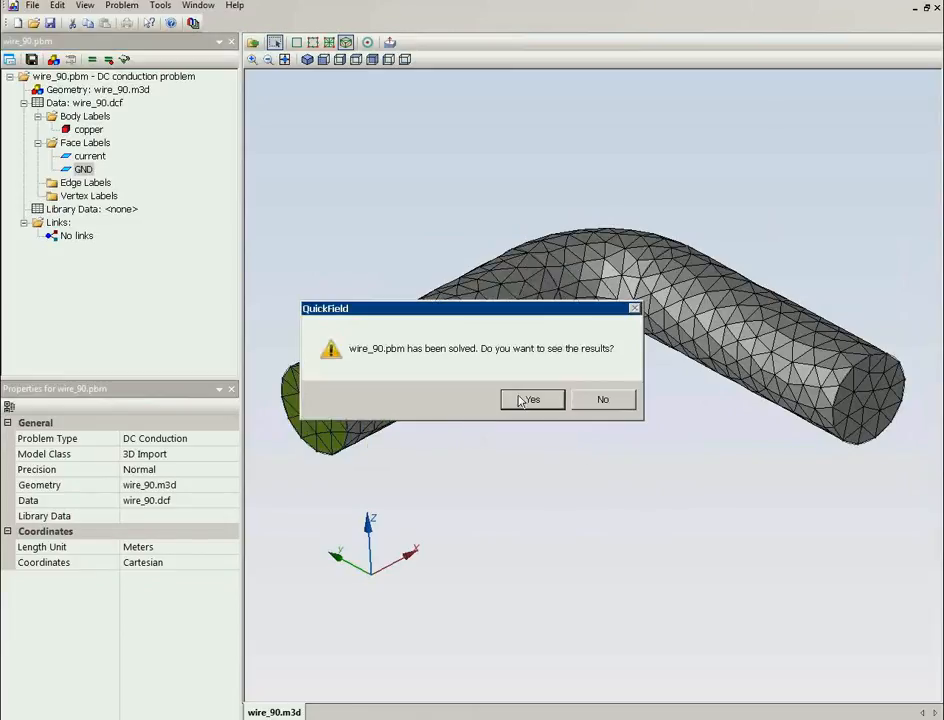
click(525, 401)
mouse_move(659, 421)
mouse_down()
mouse_move(660, 380)
mouse_move(648, 413)
mouse_up()
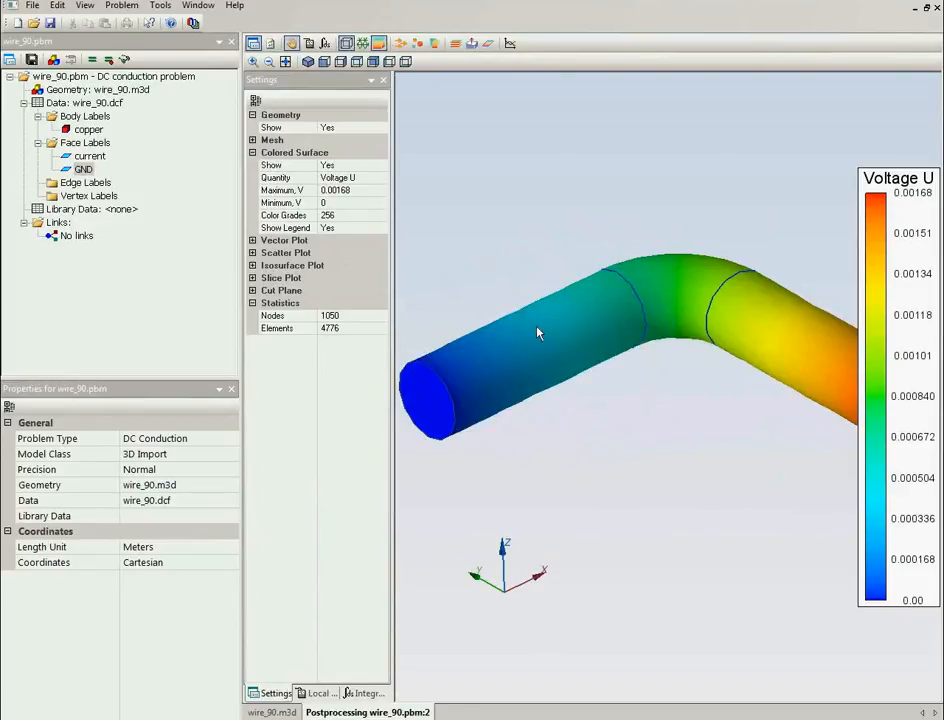
Colour the wire surface by Current Density j, undock the settings, and examine the distribution on both sides of the bend.
click(381, 180)
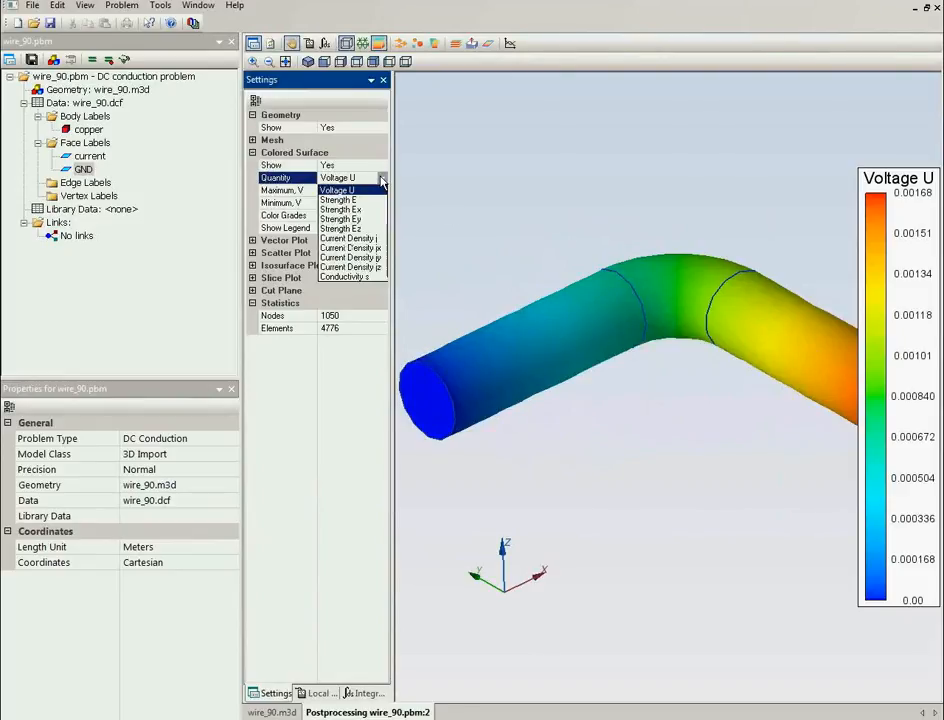
click(380, 243)
mouse_move(309, 87)
mouse_down()
mouse_move(326, 95)
mouse_move(318, 96)
mouse_up()
drag(395, 222, 472, 262)
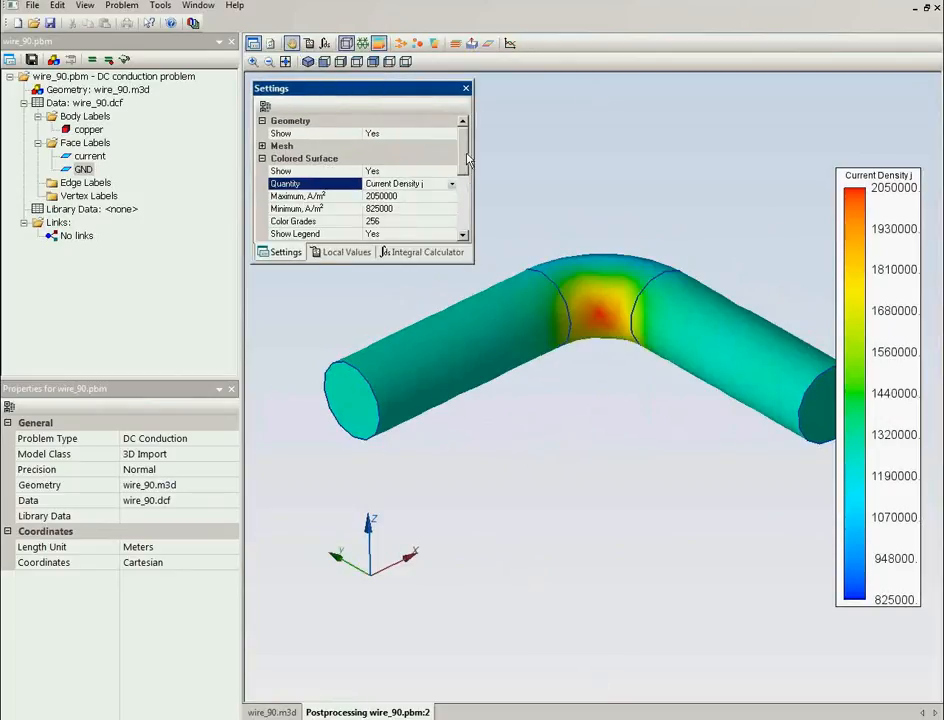
scroll(466, 160, down, 1)
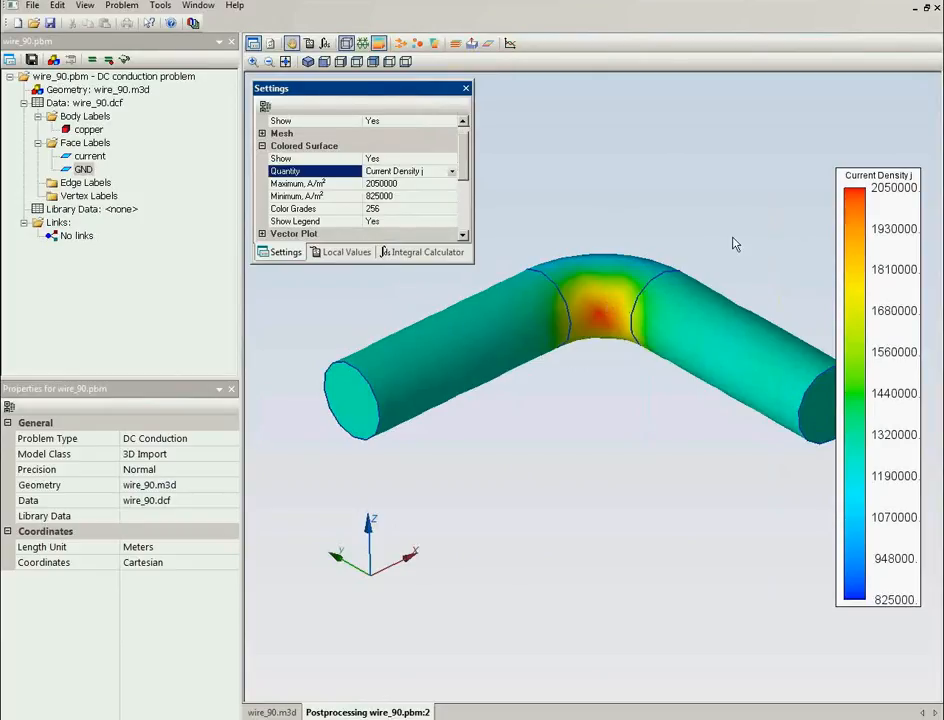
drag(735, 244, 616, 292)
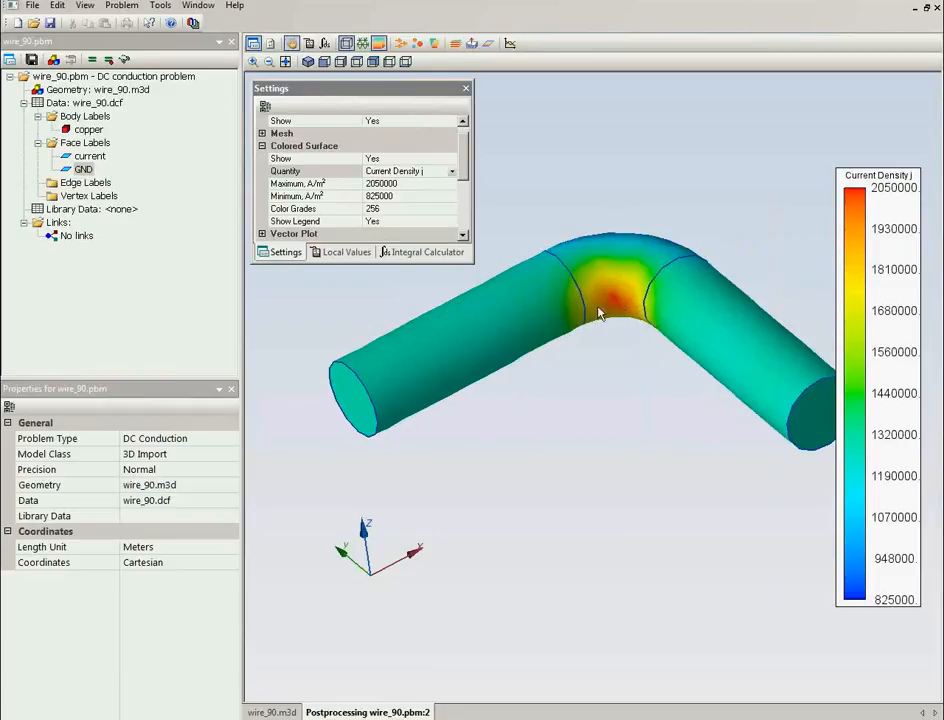
drag(697, 225, 297, 664)
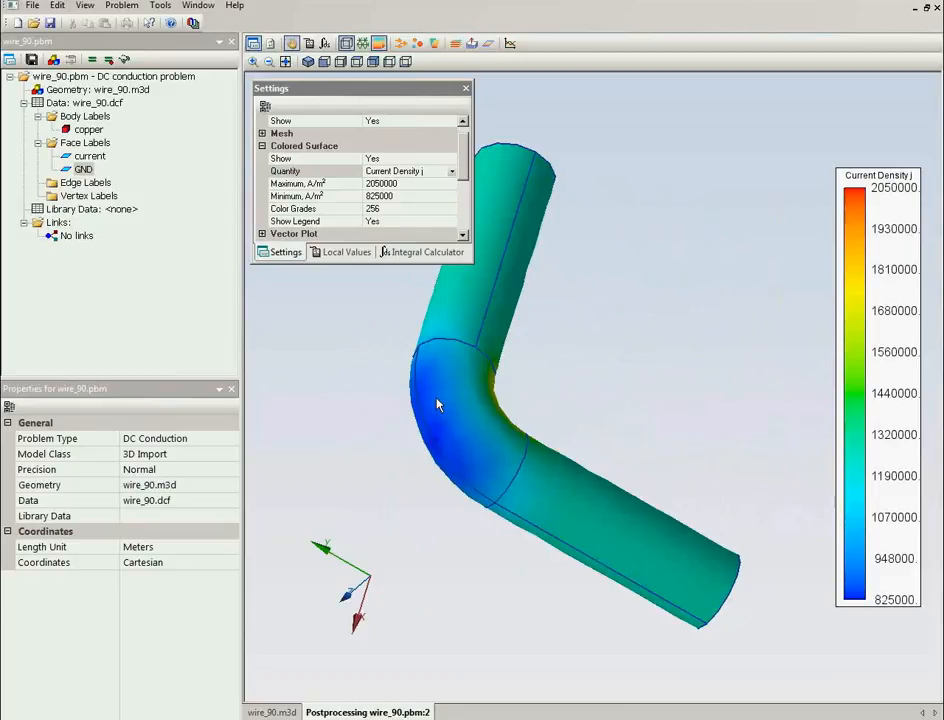
drag(437, 405, 740, 6)
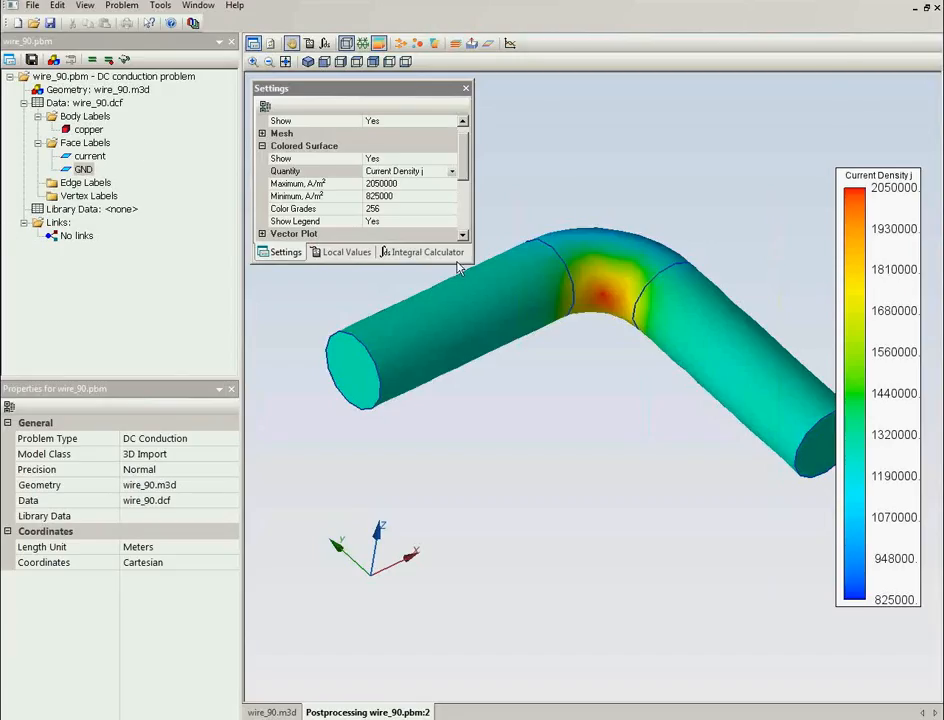
Enlarge the floating settings window and set the coloured surface quantity to Voltage U, with the current-carrying end face in view.
drag(468, 262, 437, 444)
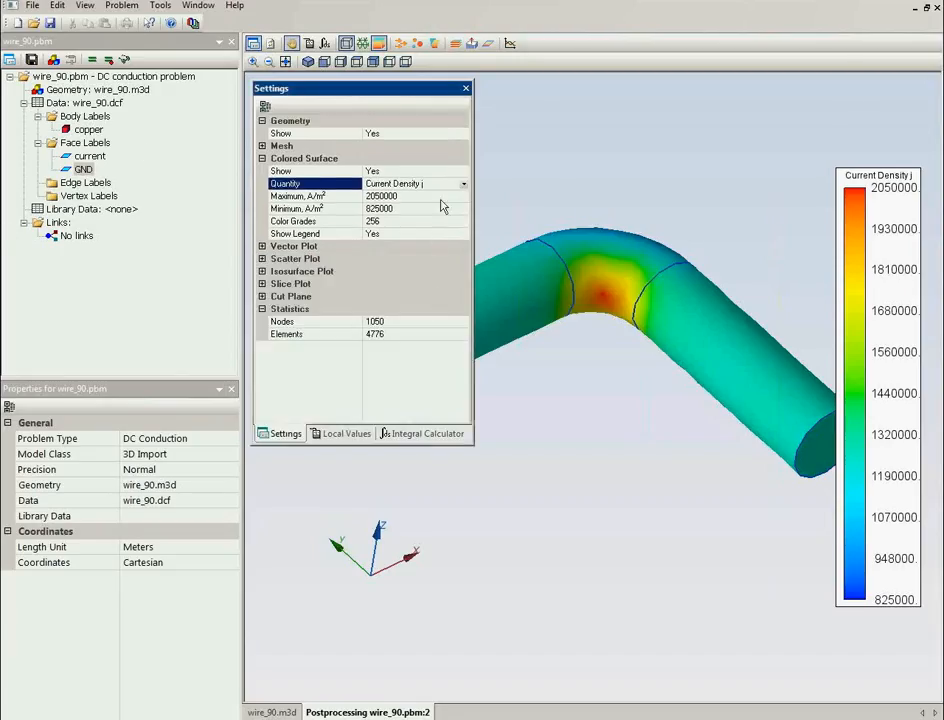
click(463, 184)
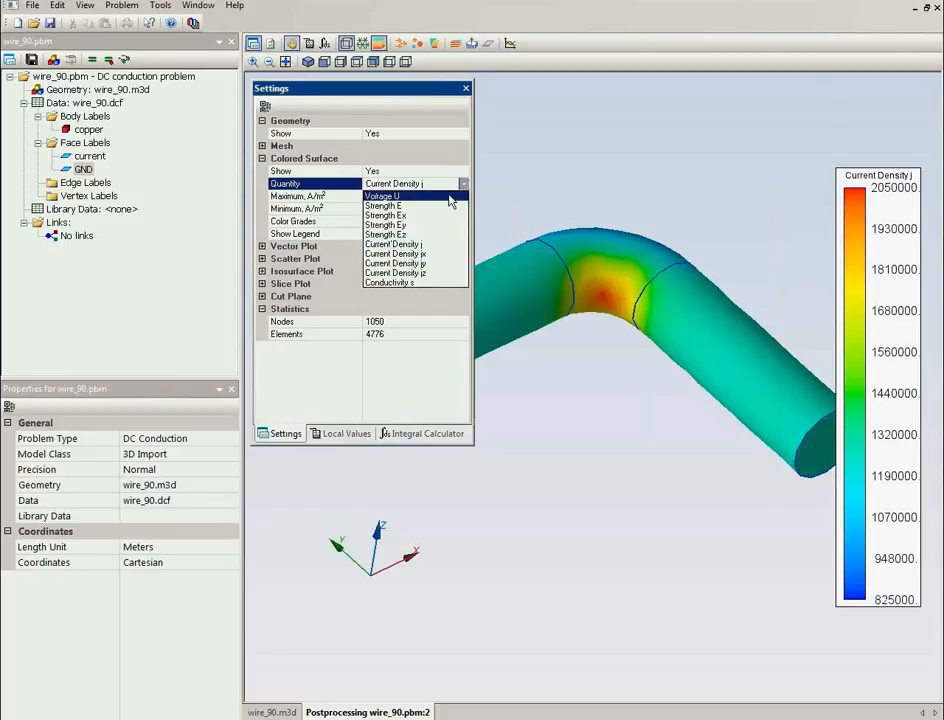
click(450, 198)
drag(681, 386, 640, 302)
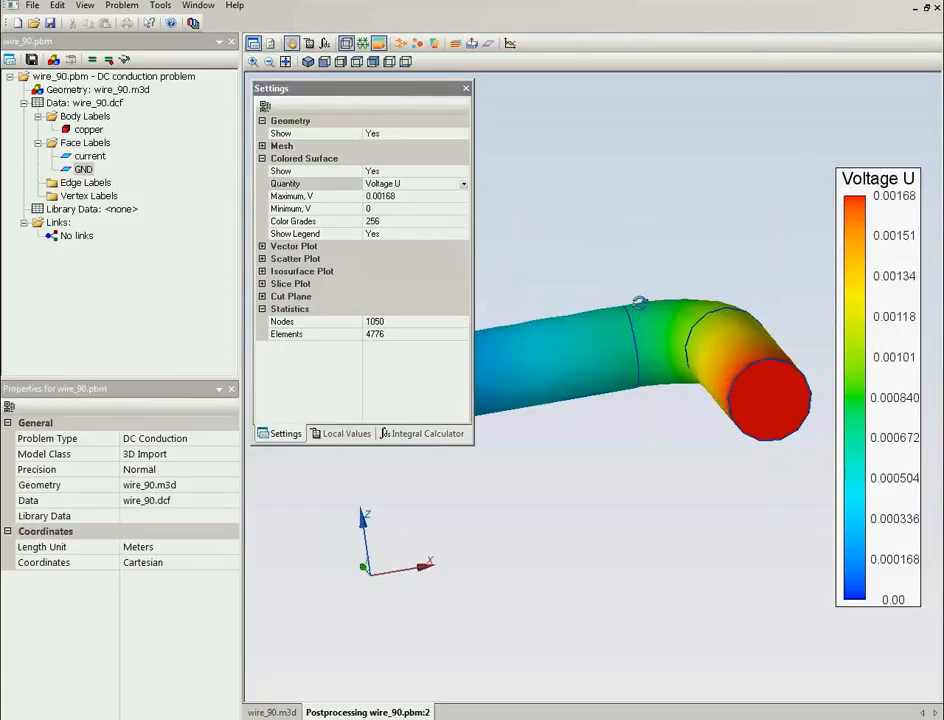
Probe the local values on the current-carrying end face and select its voltage value.
click(309, 44)
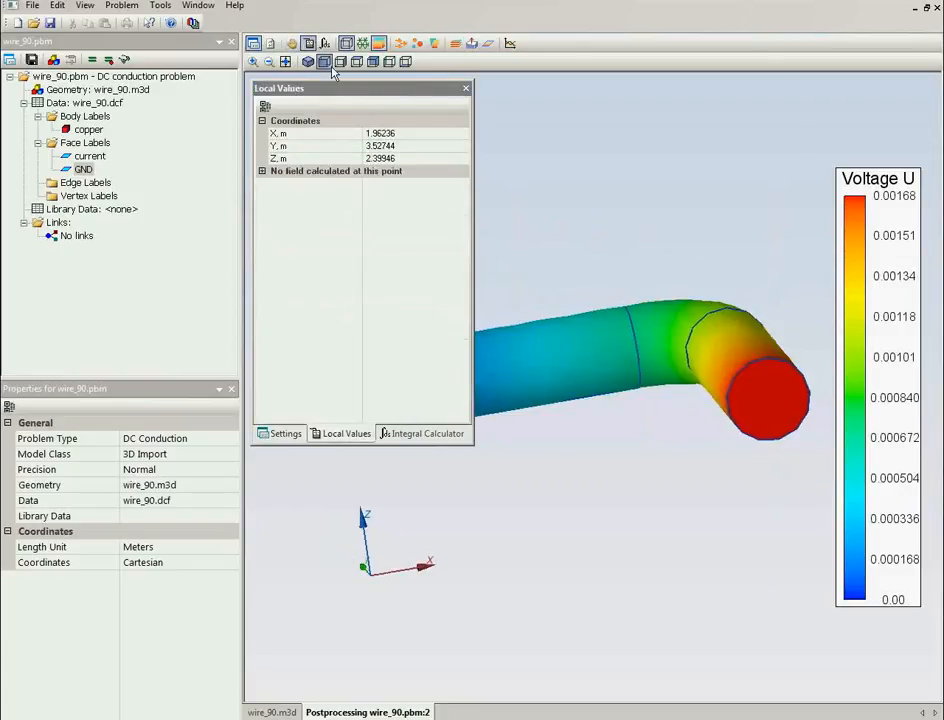
click(776, 404)
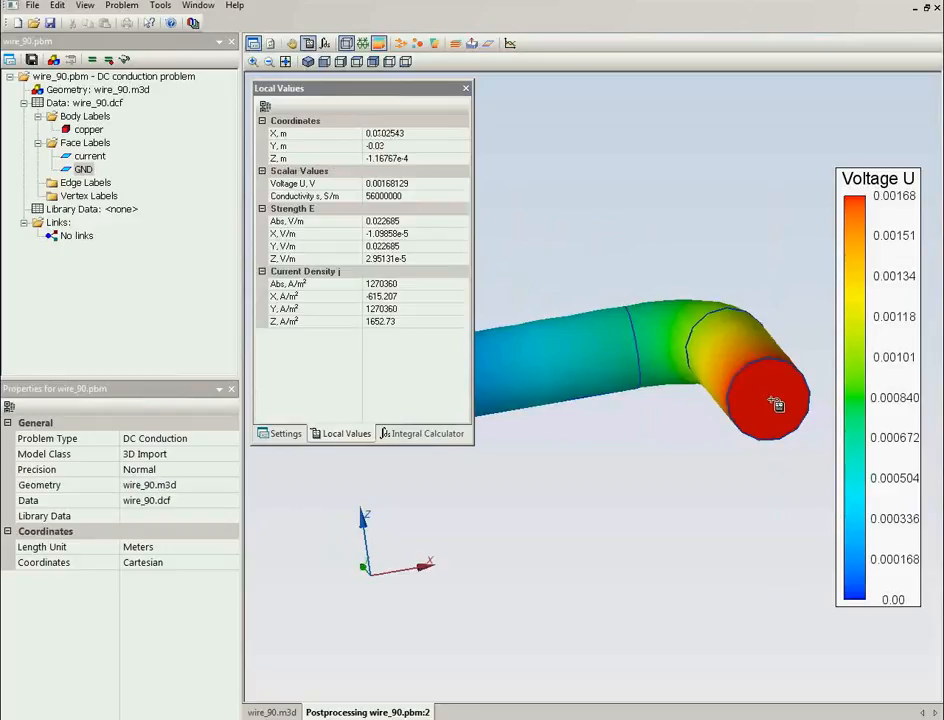
click(422, 183)
drag(422, 183, 355, 181)
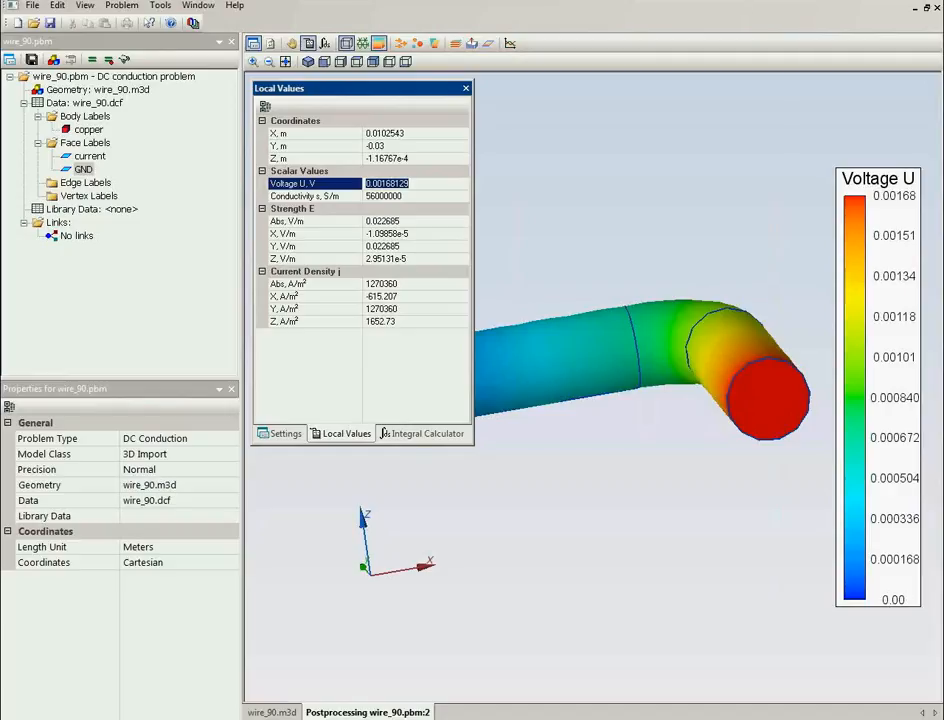
Switch to Calculator Plus and compute the wire resistance as .00168 / 100 in exponential notation.
key(alt+Tab)
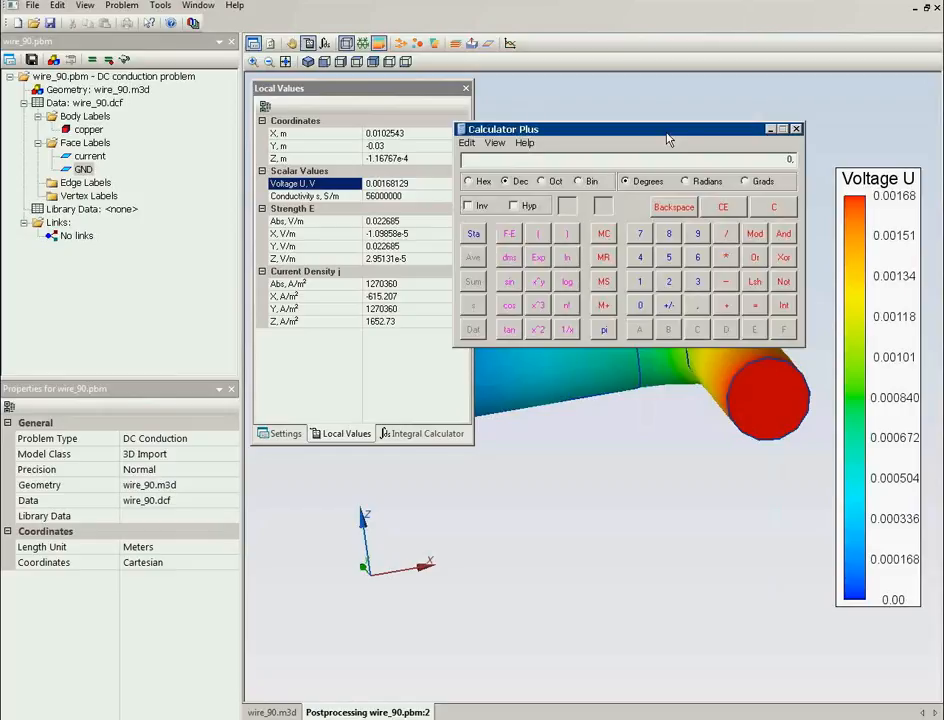
text(.00168)
key(slash)
text(100)
key(Return)
click(509, 233)
click(771, 130)
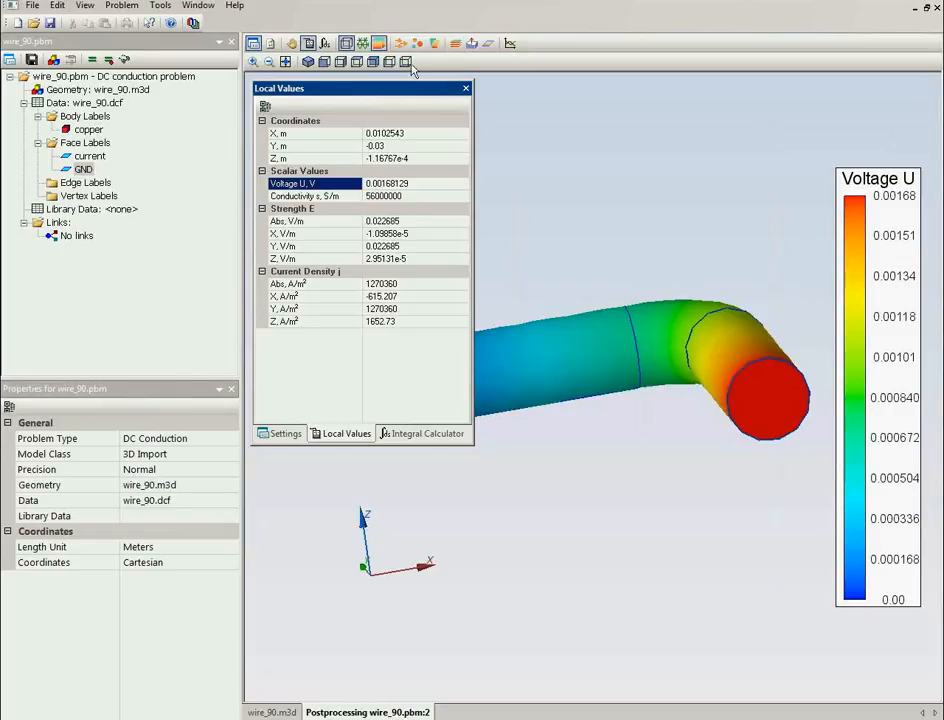
Open the integral calculator and replace the coloured surface with the vector plot on the wire.
click(408, 435)
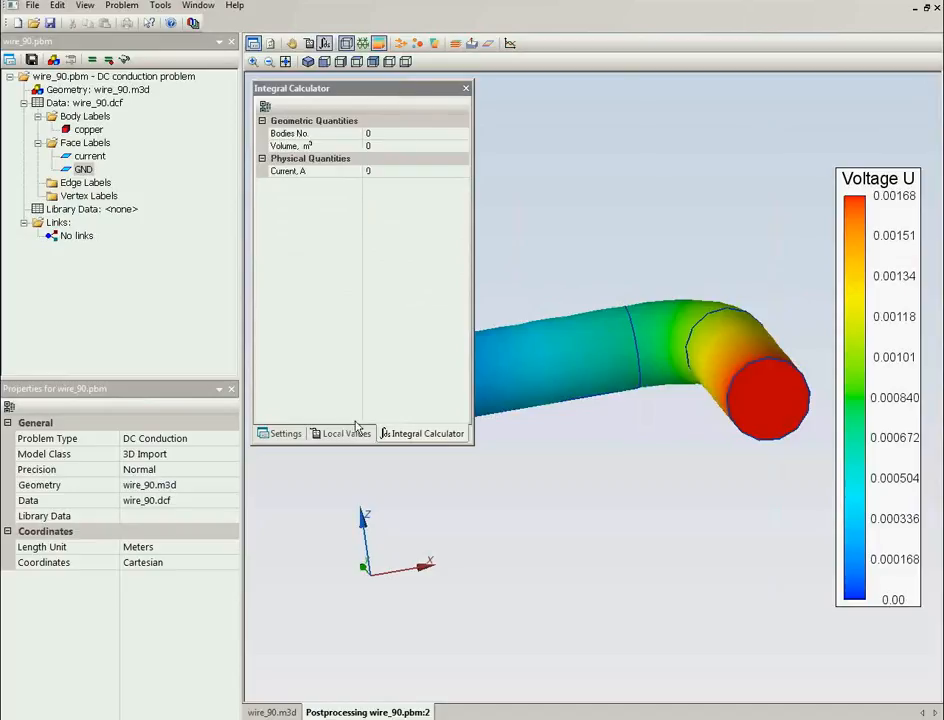
click(379, 43)
click(400, 43)
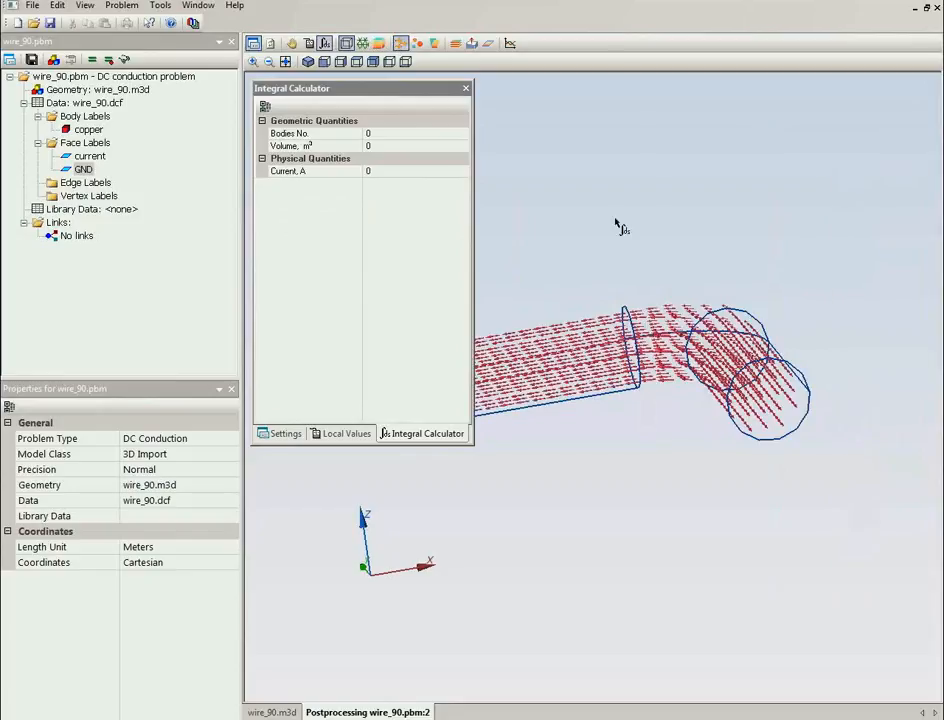
drag(447, 92, 337, 267)
drag(607, 186, 649, 213)
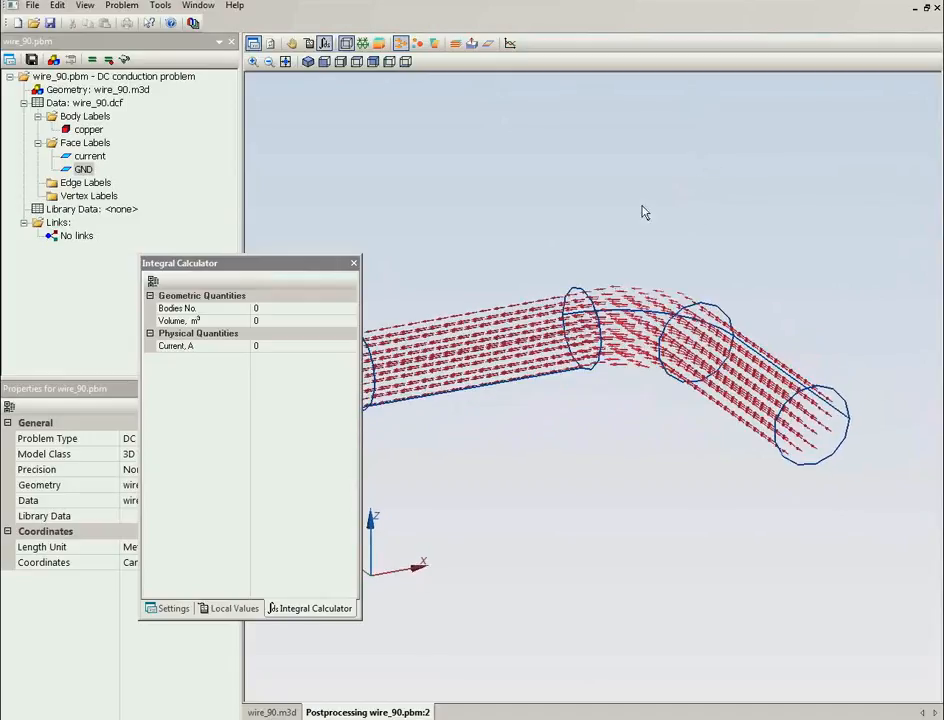
Enable the cut plane normal to Z, open its 2D section, and colour the section by Current Density j.
click(473, 44)
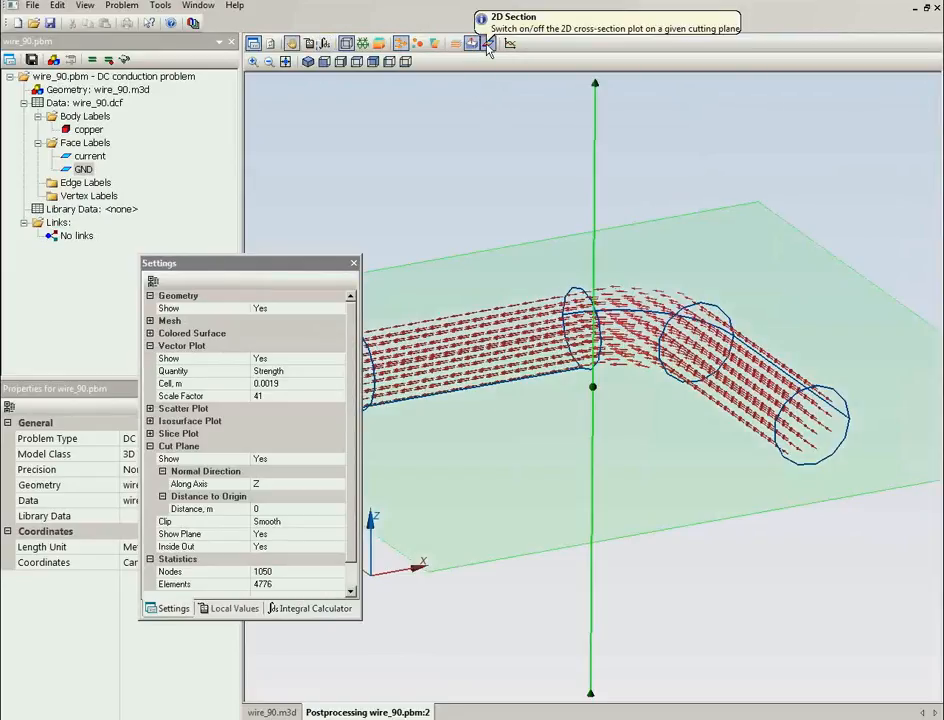
click(488, 44)
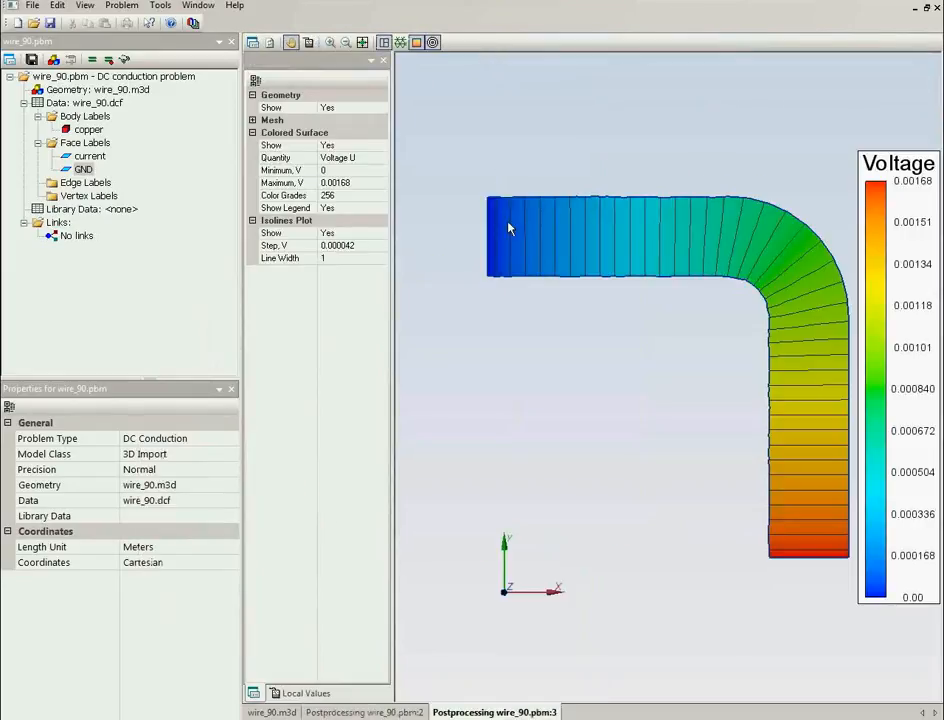
click(381, 160)
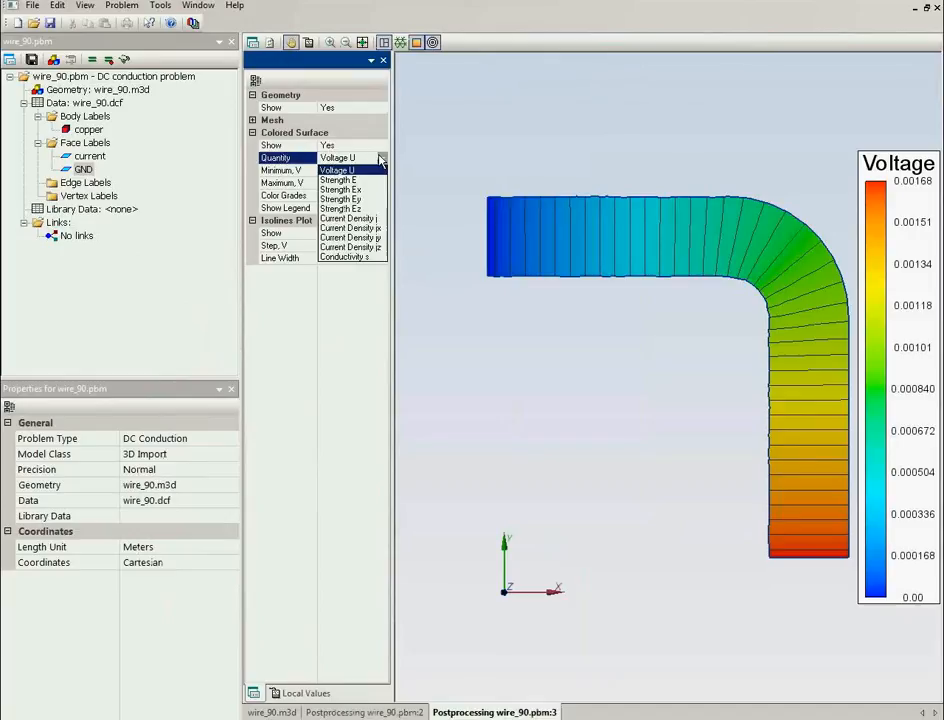
click(379, 218)
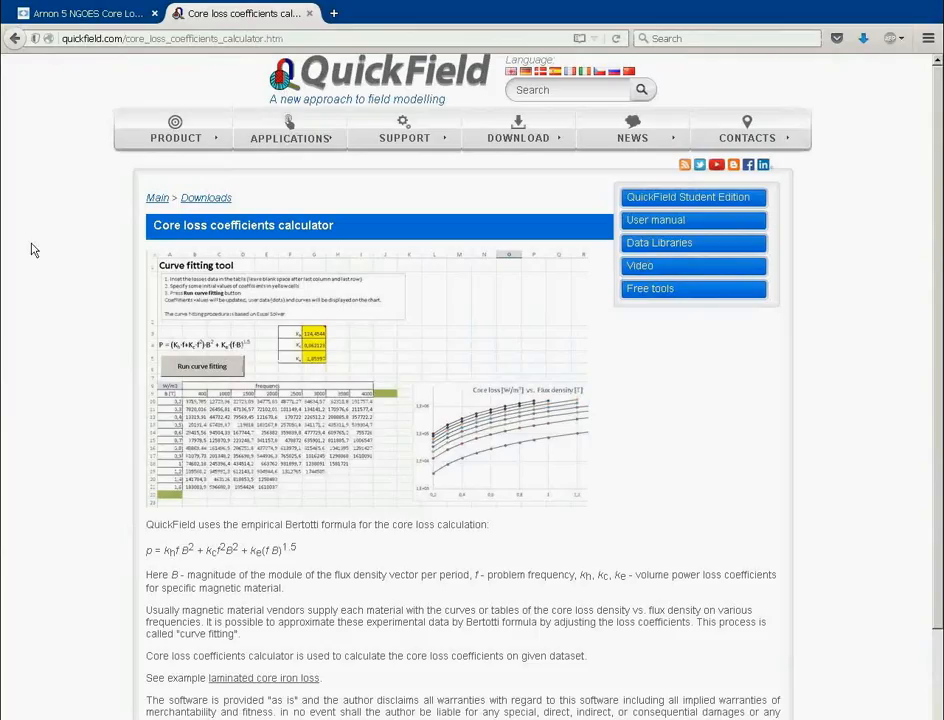
Switch to the browser and open the QuickField 6.2 version history page at its sample problems.
mouse_move(164, 160)
mouse_move(195, 230)
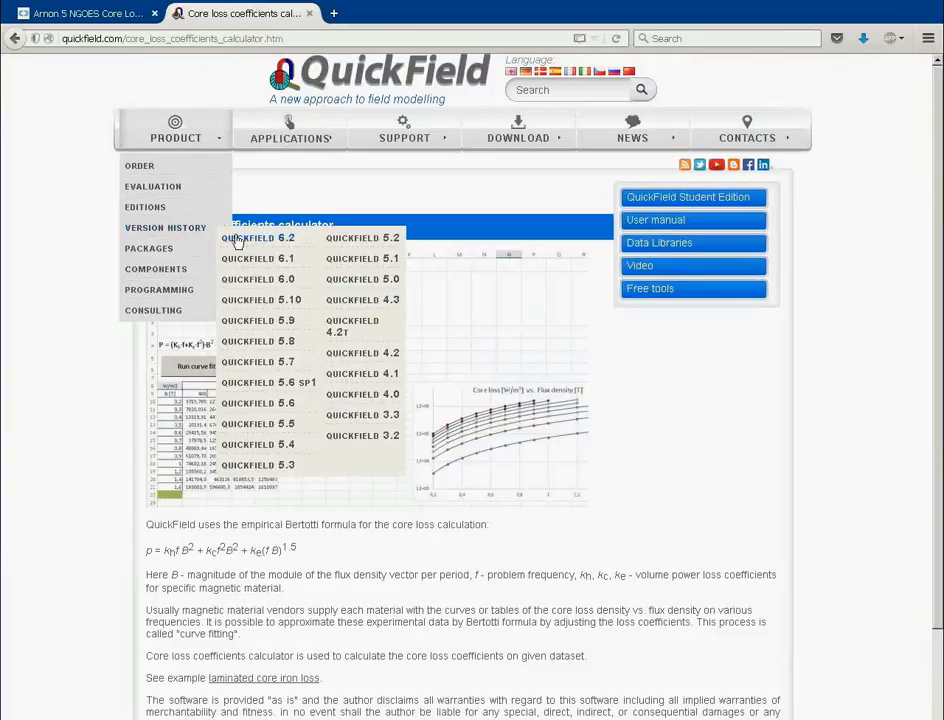
click(236, 241)
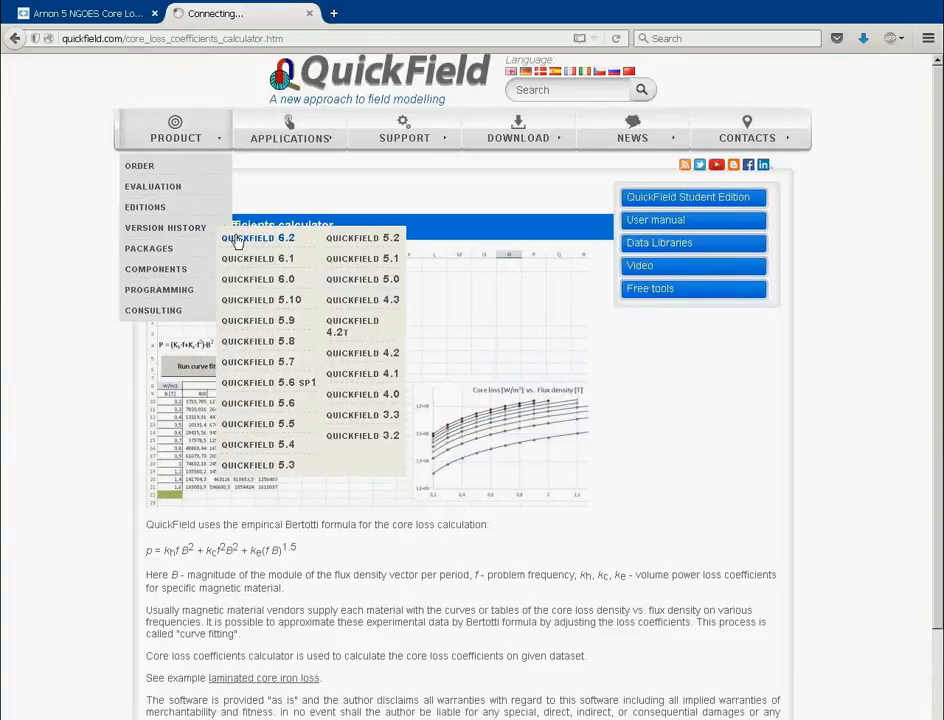
scroll(280, 366, down, 5)
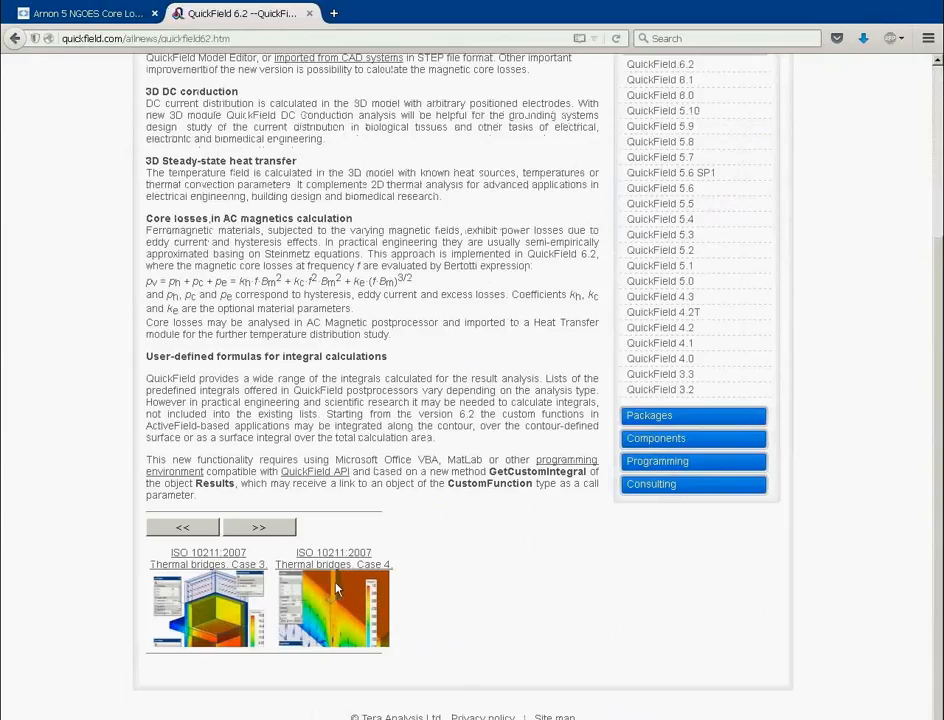
Browse forward through the QuickField 6.2 sample problems to the Rim anodizing example.
click(263, 529)
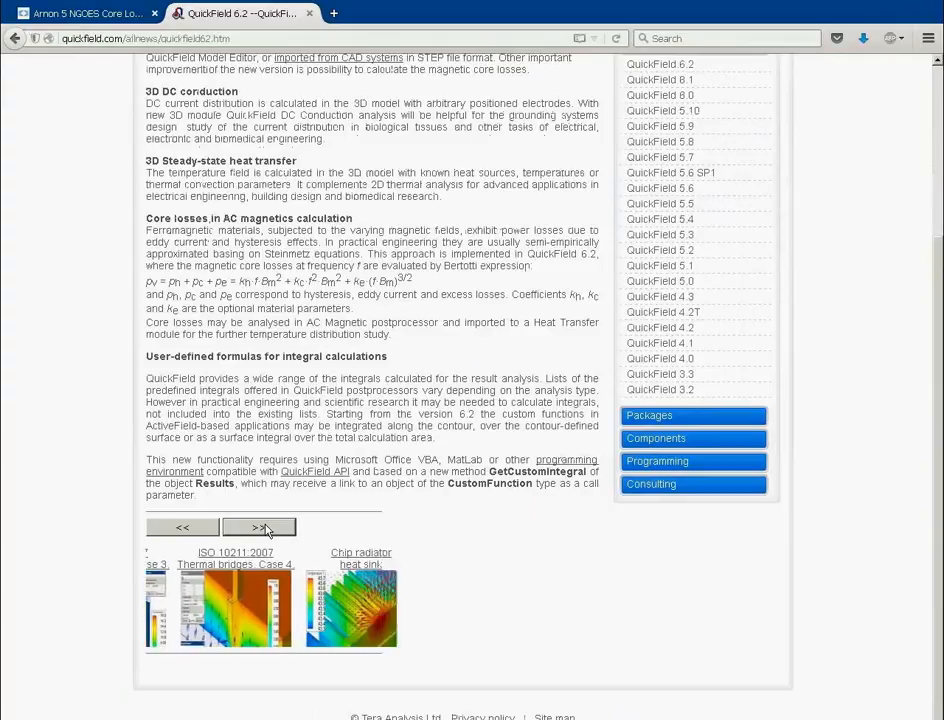
click(263, 529)
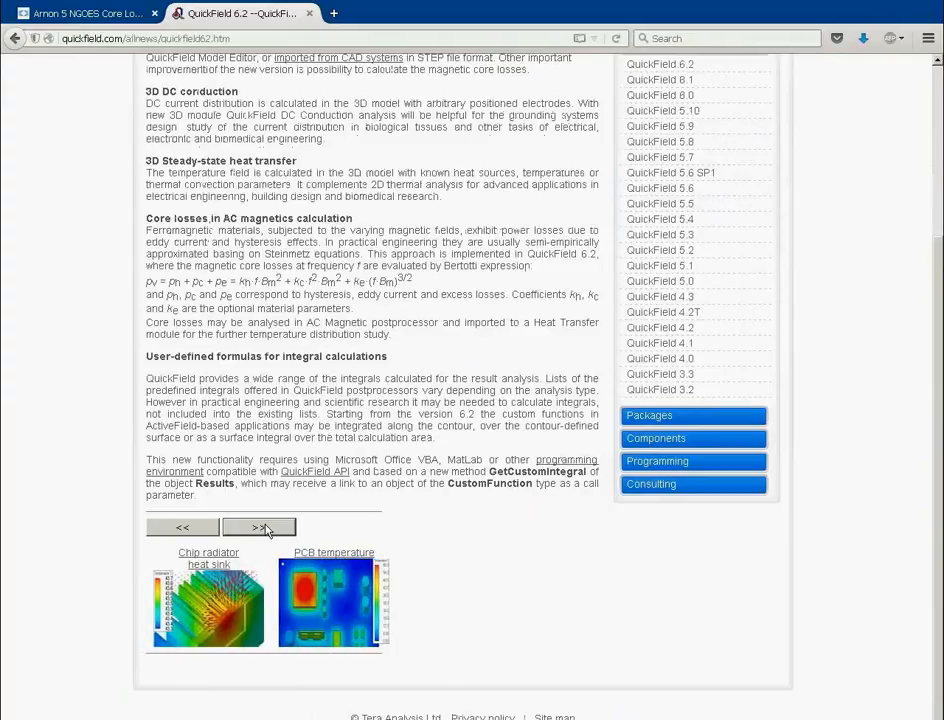
click(263, 529)
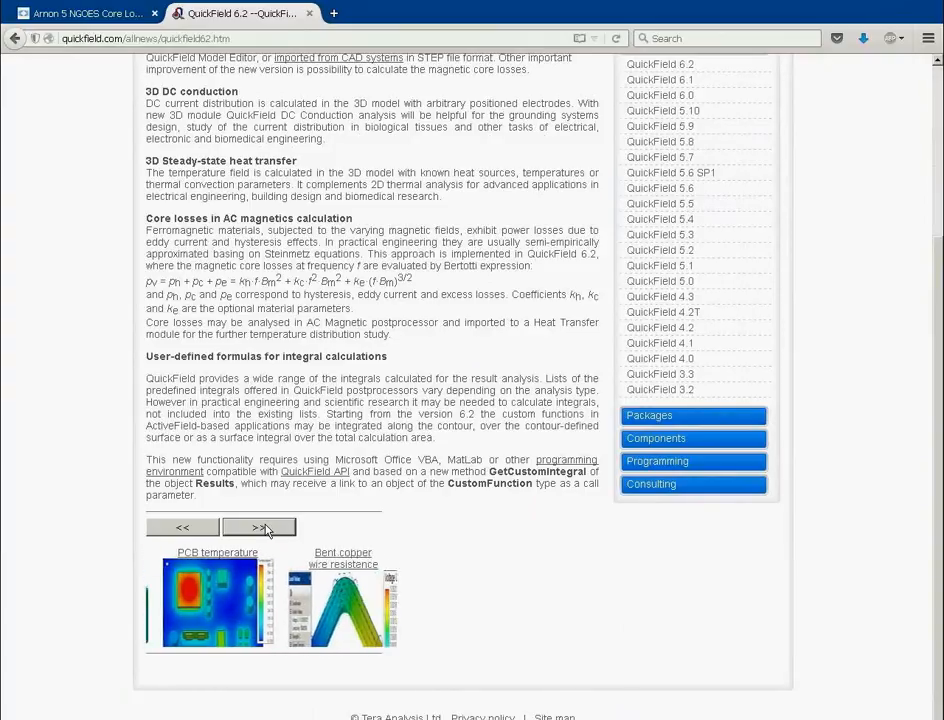
click(264, 529)
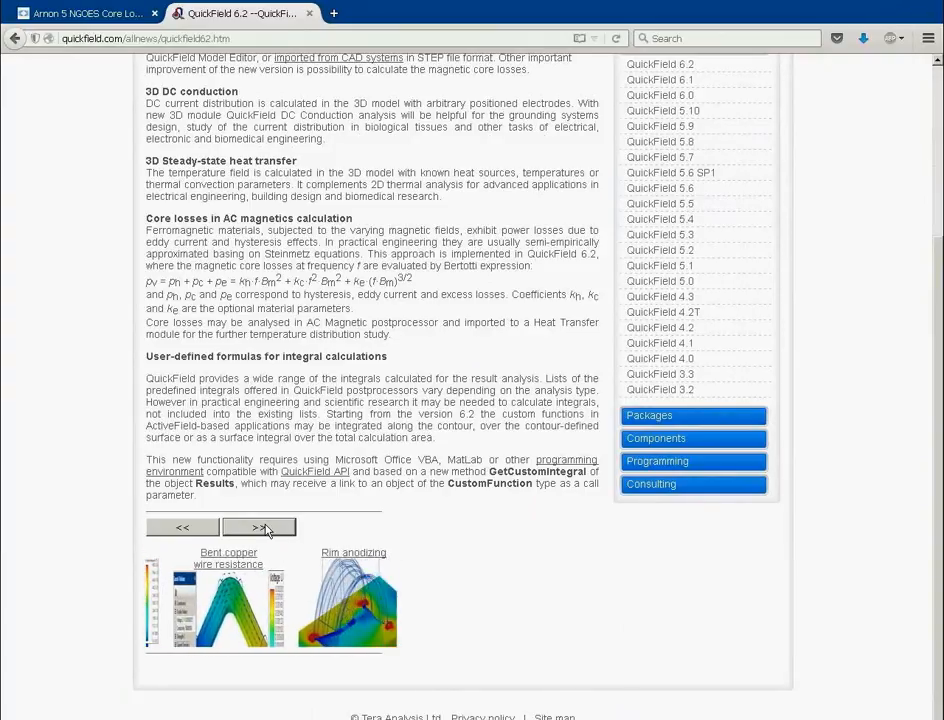
click(264, 529)
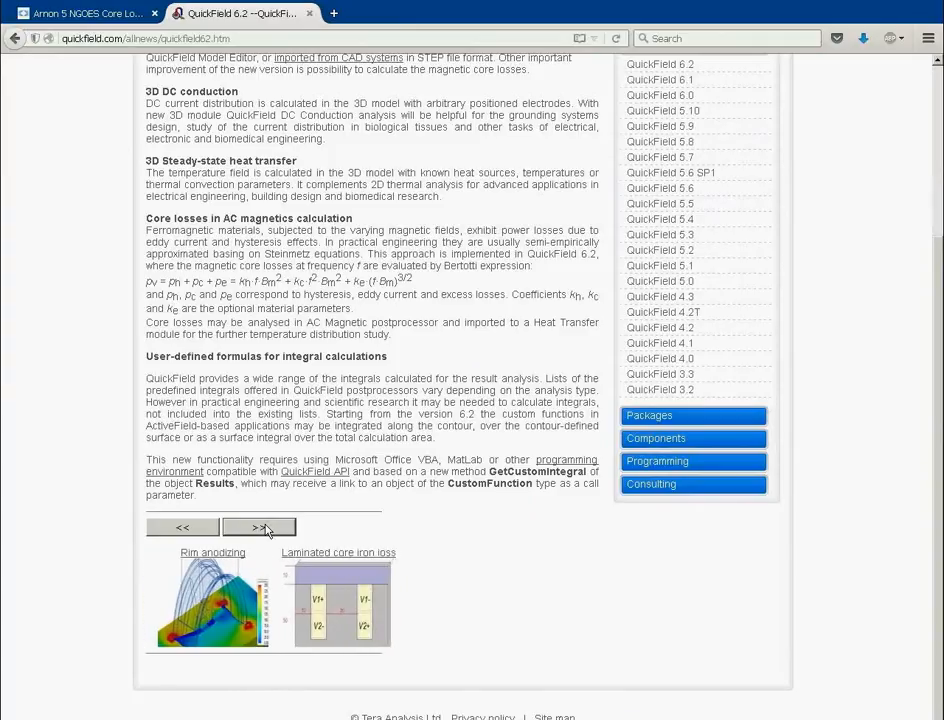
Open the Rim anodizing example, review its given data and current density result, and return to the QuickField 6.2 page.
click(221, 553)
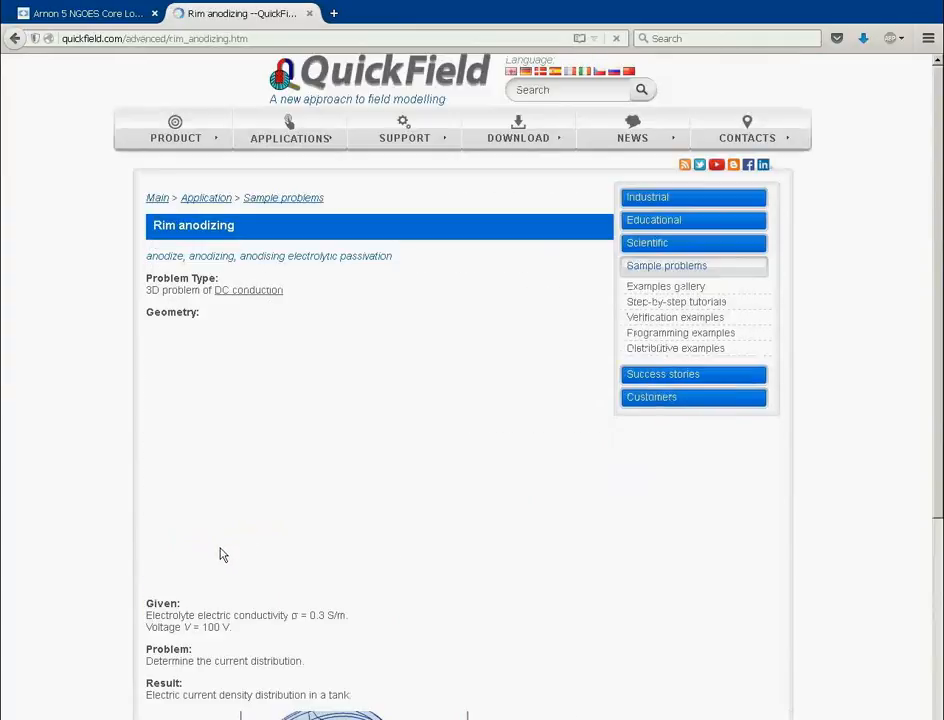
scroll(375, 480, down, 5)
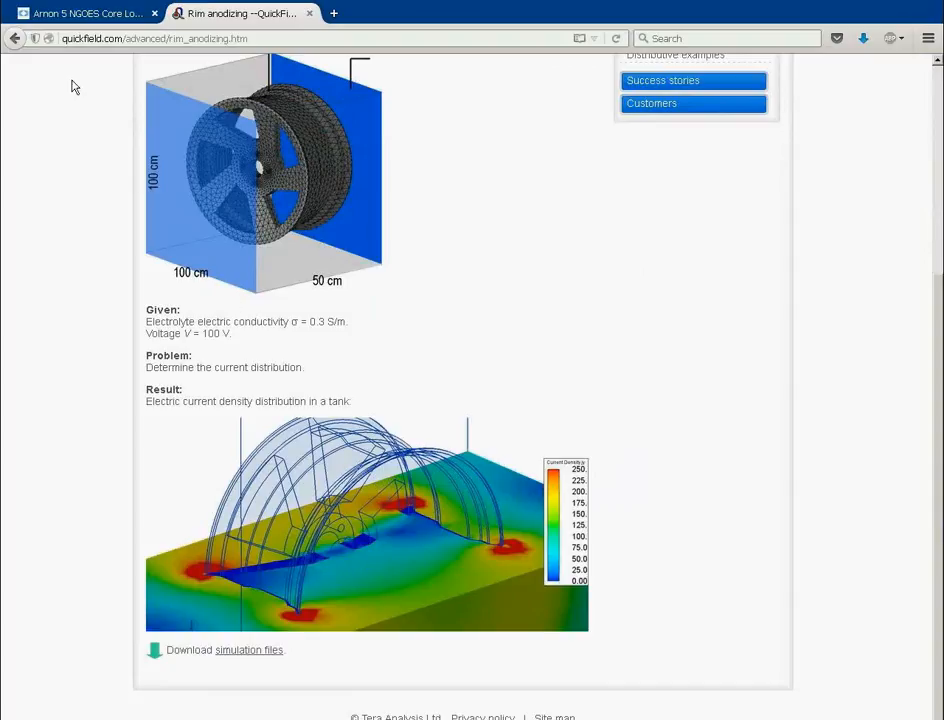
click(17, 41)
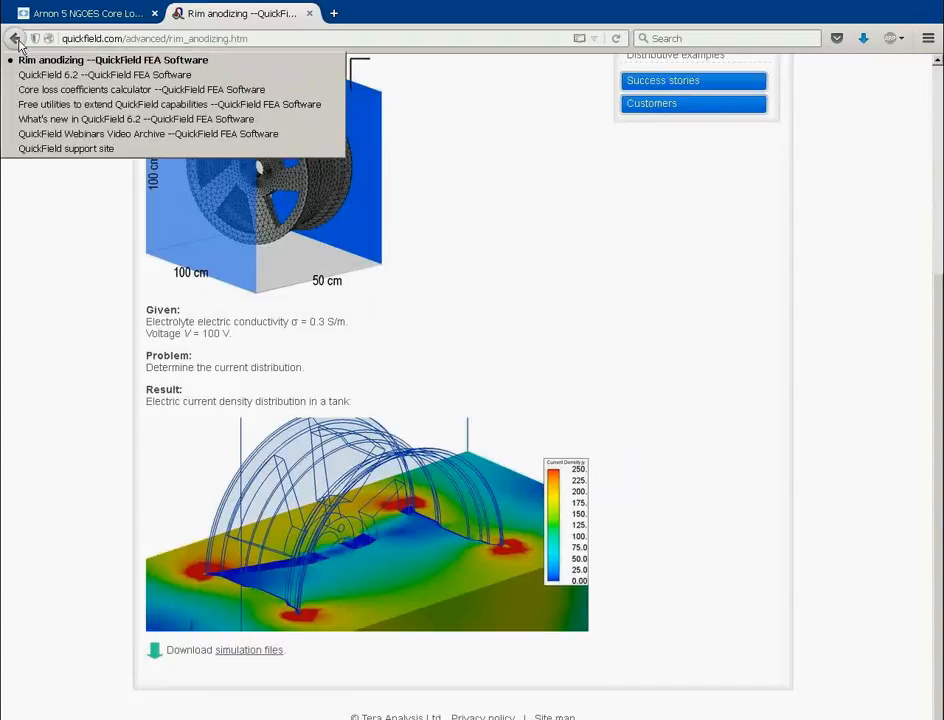
click(17, 41)
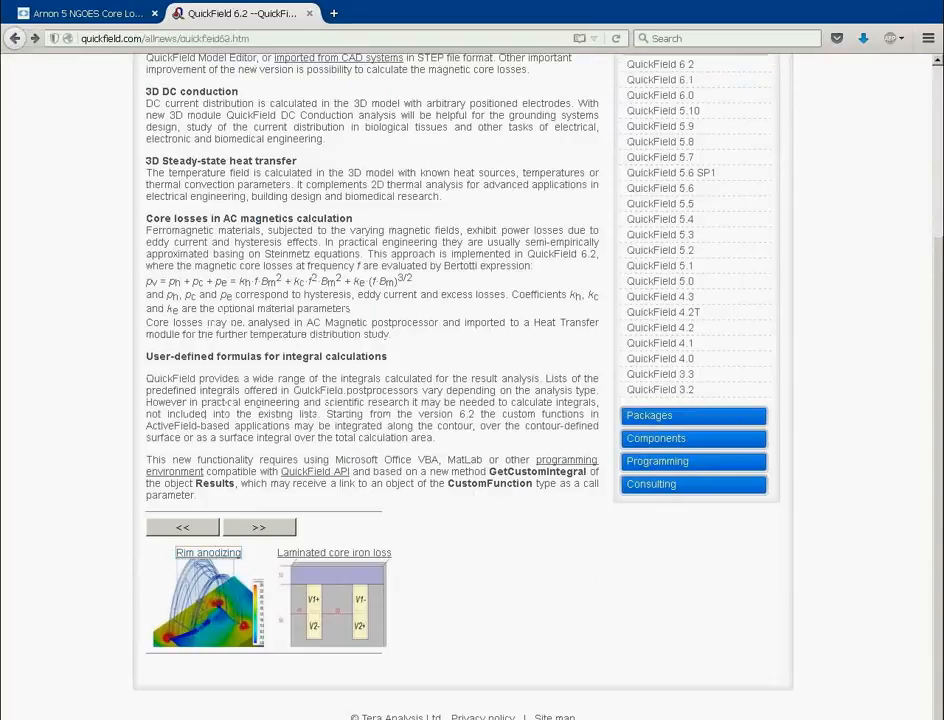